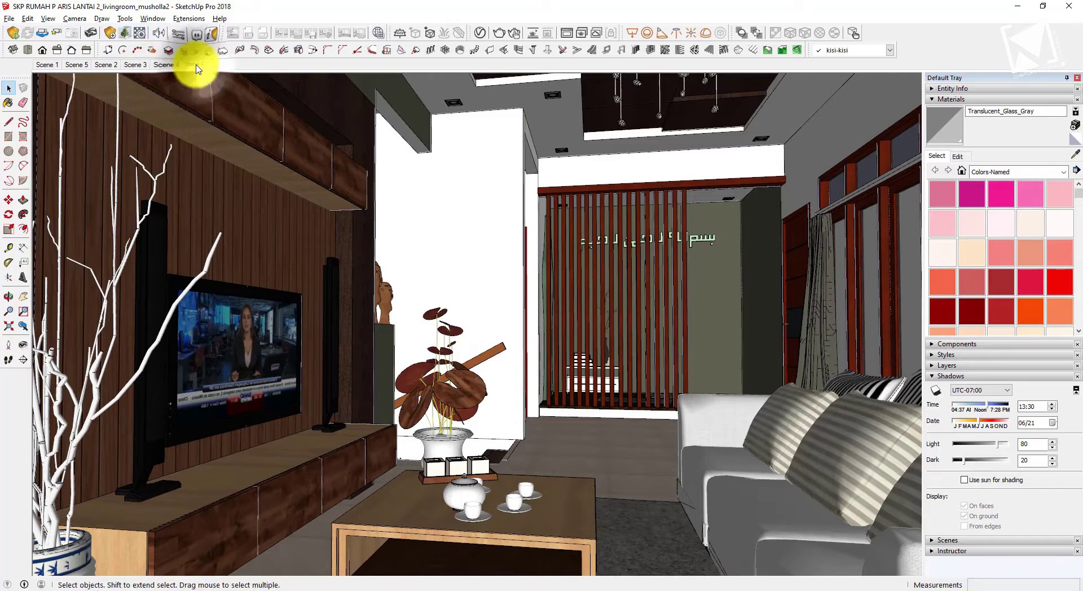
# Show Scene 1, start the Enscape renderer, synchronize its view with SketchUp and bring the render window forward
pyautogui.click(51, 67)
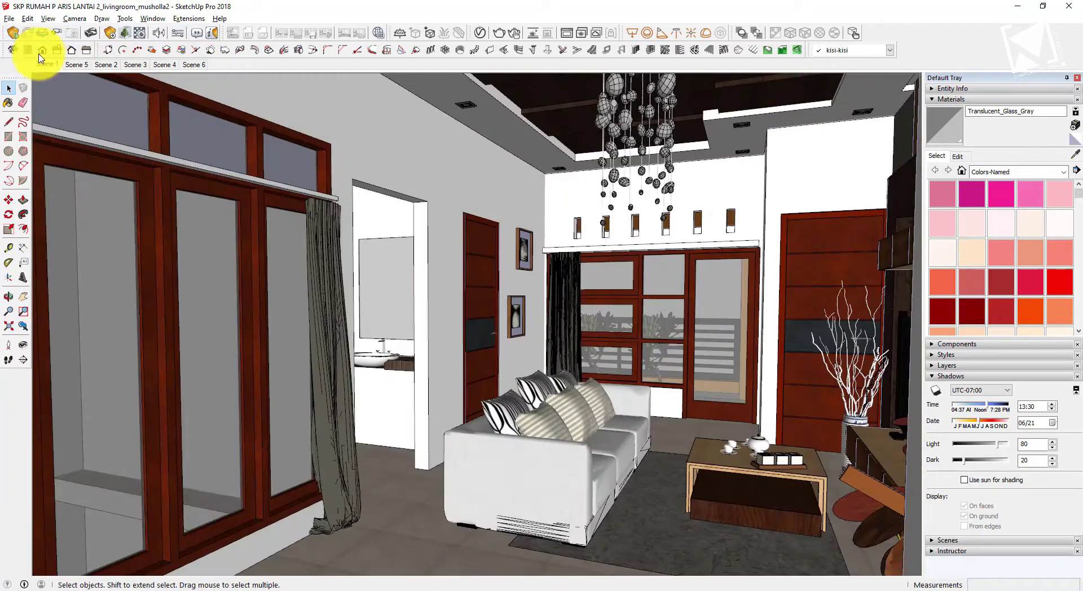
pyautogui.click(16, 35)
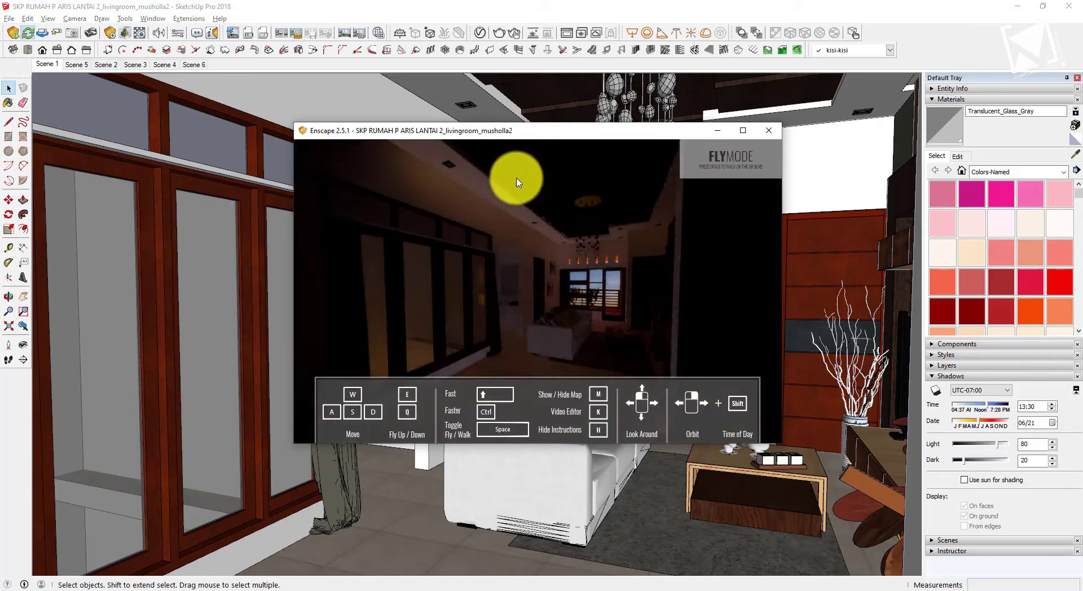
pyautogui.click(44, 37)
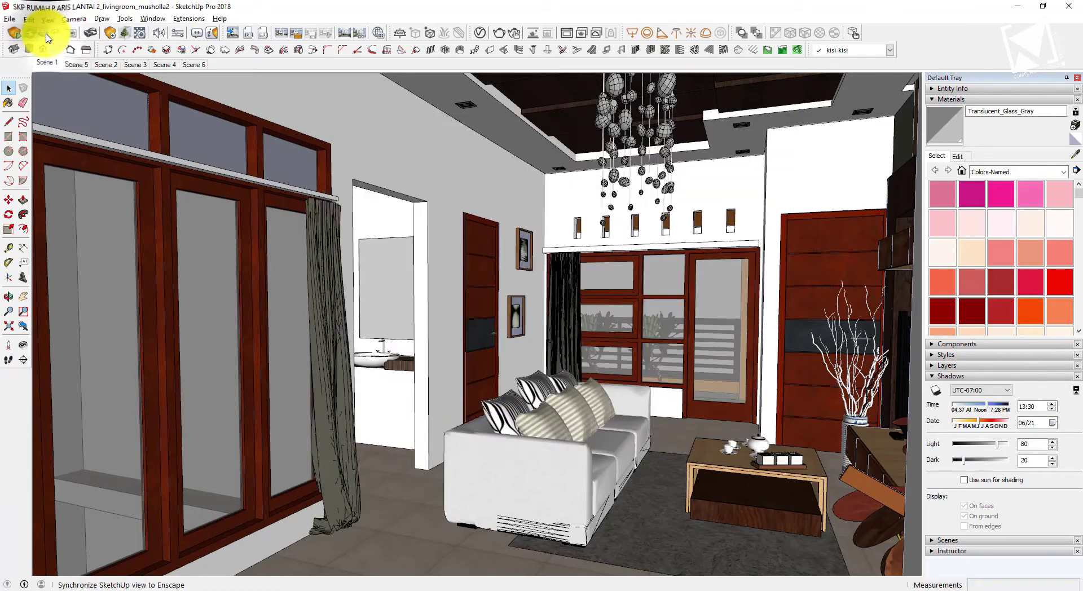
pyautogui.click(284, 590)
pyautogui.click(342, 555)
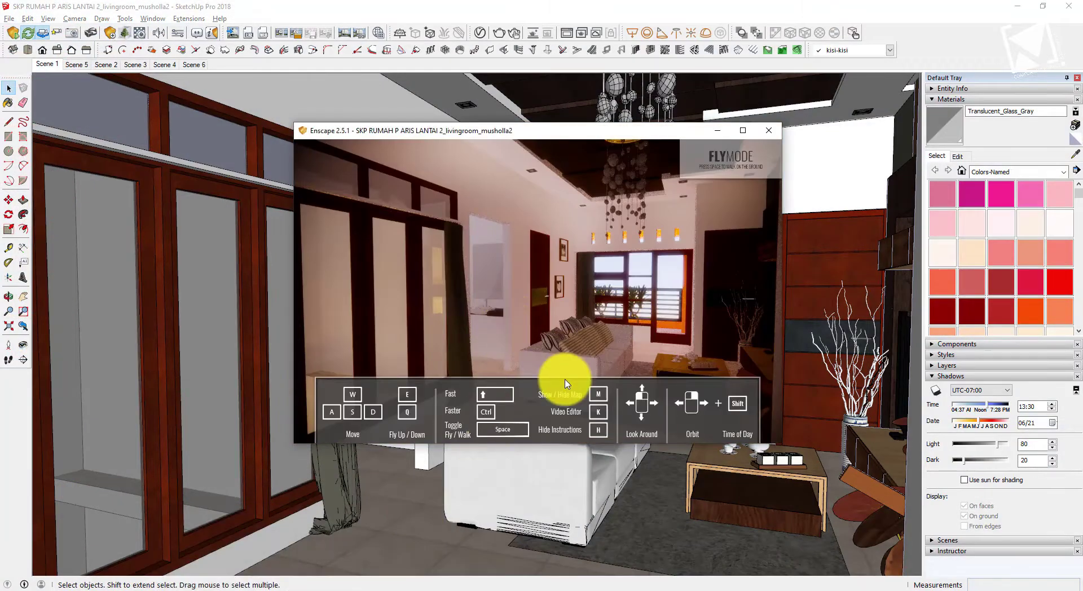
# Hide the on-screen navigation instructions and look around the living room in the Enscape render
pyautogui.press('h')
pyautogui.moveTo(482, 333)
pyautogui.mouseDown()
pyautogui.moveTo(537, 340)
pyautogui.moveTo(515, 292)
pyautogui.moveTo(474, 303)
pyautogui.moveTo(512, 299)
pyautogui.moveTo(505, 331)
pyautogui.moveTo(725, 338)
pyautogui.moveTo(636, 343)
pyautogui.mouseUp()
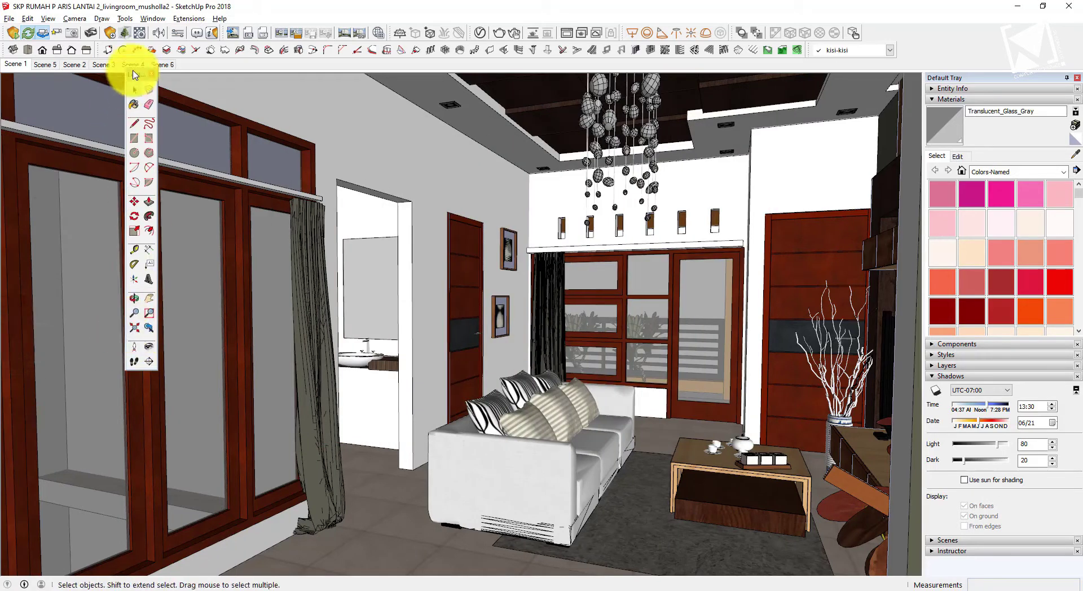
pyautogui.moveTo(134, 75); pyautogui.dragTo(6, 79)
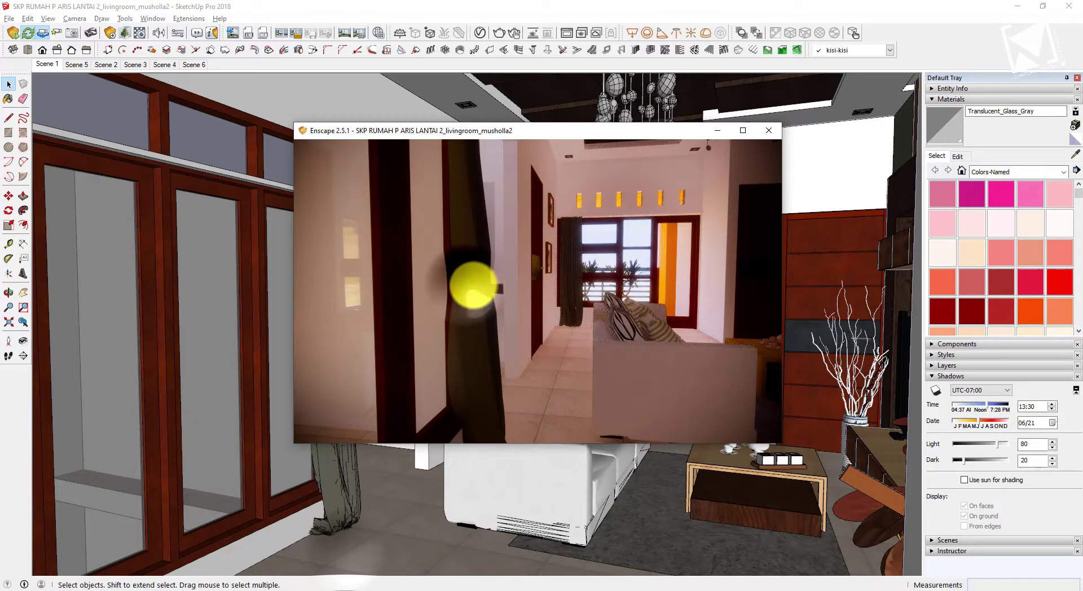
pyautogui.moveTo(472, 285); pyautogui.dragTo(447, 278)
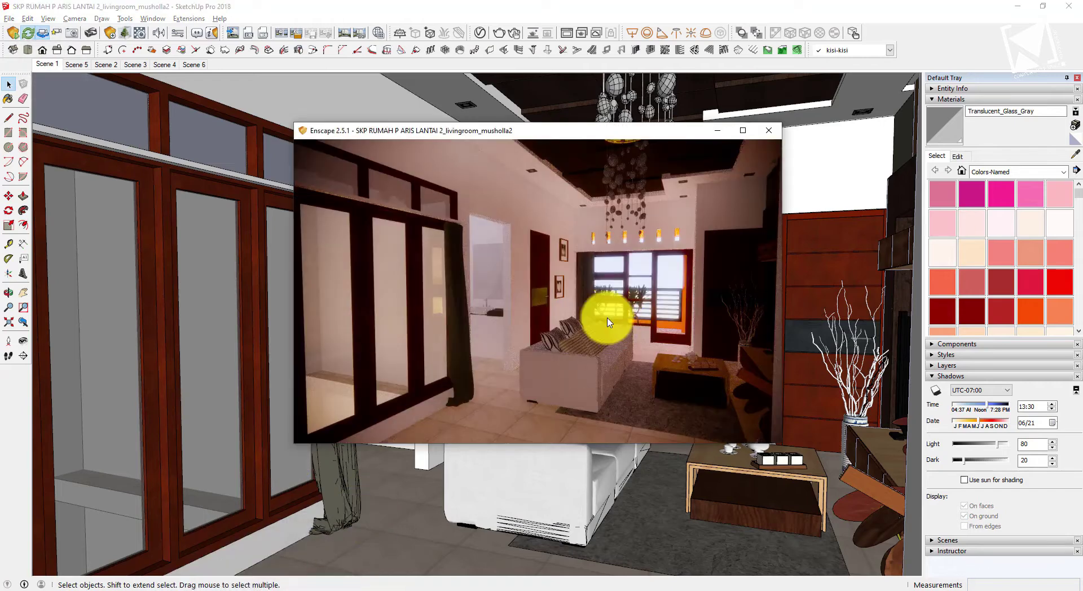
# Open the Enscape settings and place the render window beside them so both are in view
pyautogui.moveTo(552, 133); pyautogui.dragTo(691, 127)
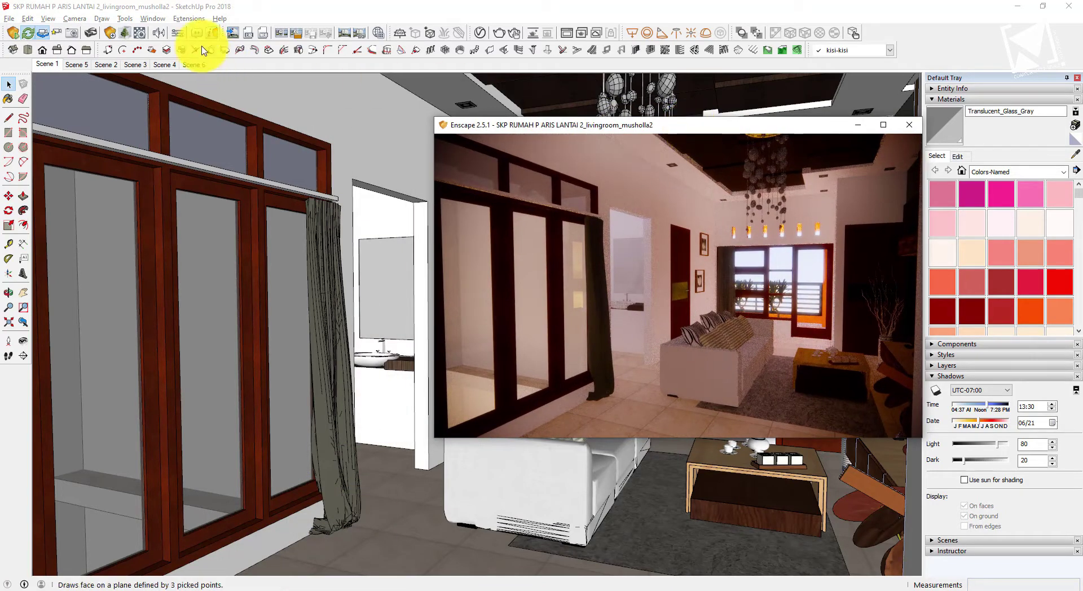
pyautogui.click(177, 33)
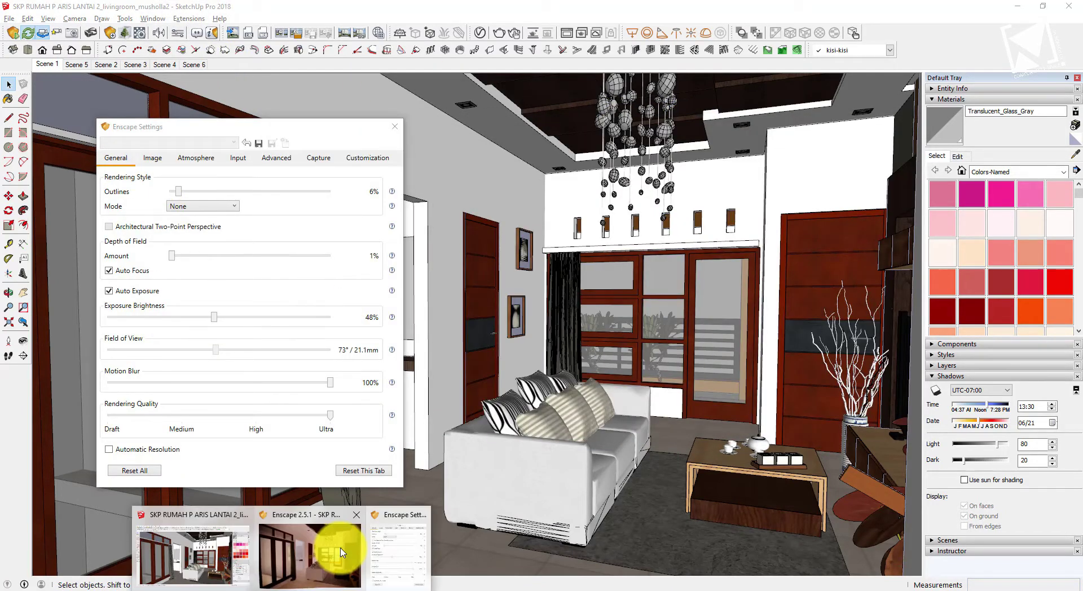
pyautogui.click(331, 550)
# Preview the White, Polystyrol and Light View rendering modes and return the mode to None
pyautogui.click(186, 192)
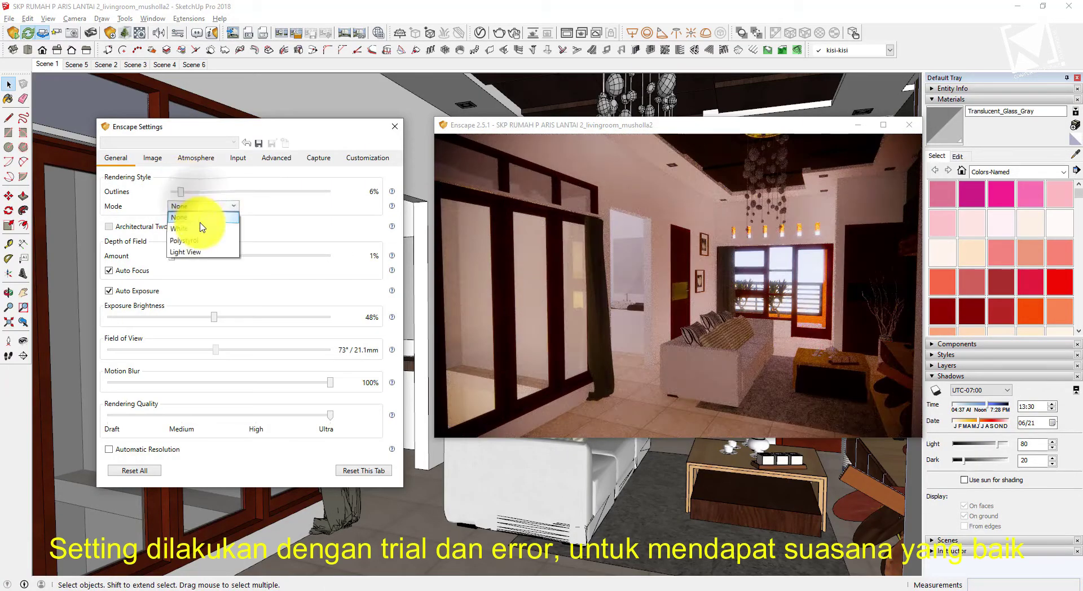
pyautogui.click(202, 228)
pyautogui.click(205, 212)
pyautogui.click(200, 242)
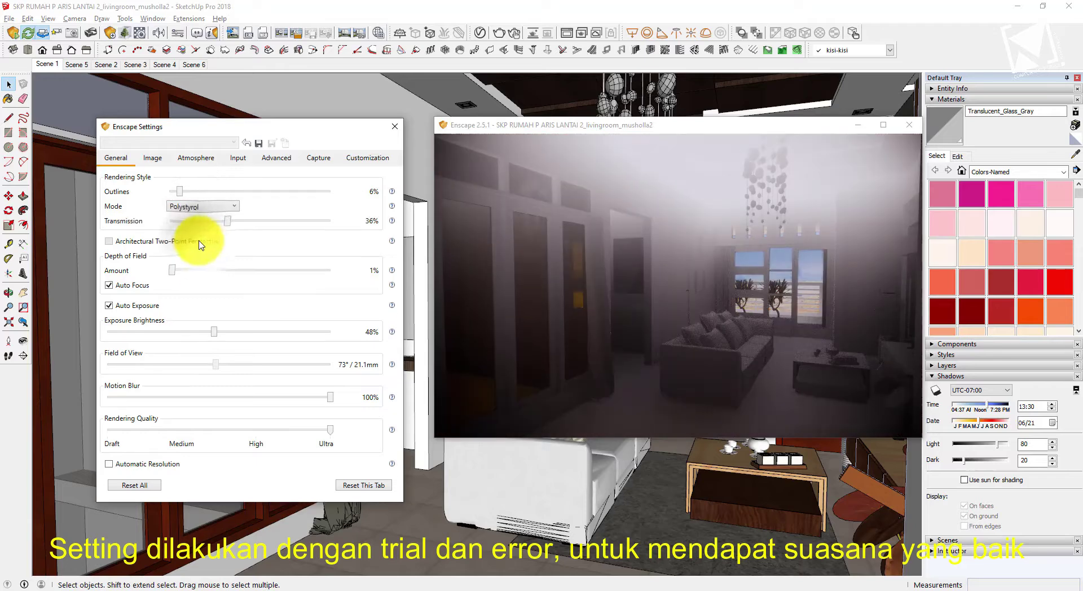
pyautogui.click(186, 252)
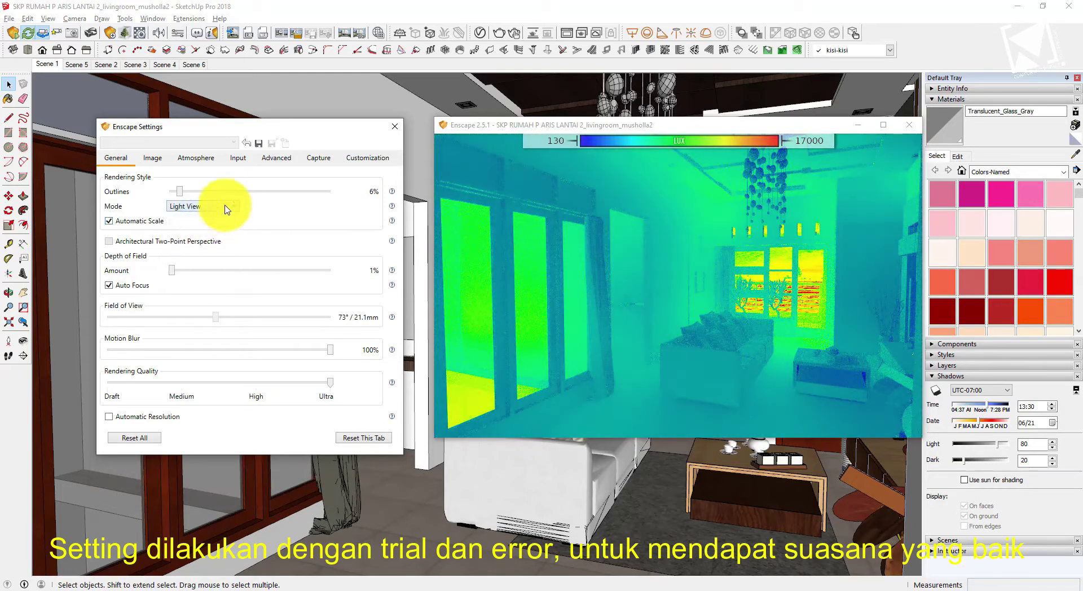
pyautogui.click(224, 206)
pyautogui.click(186, 217)
pyautogui.click(208, 207)
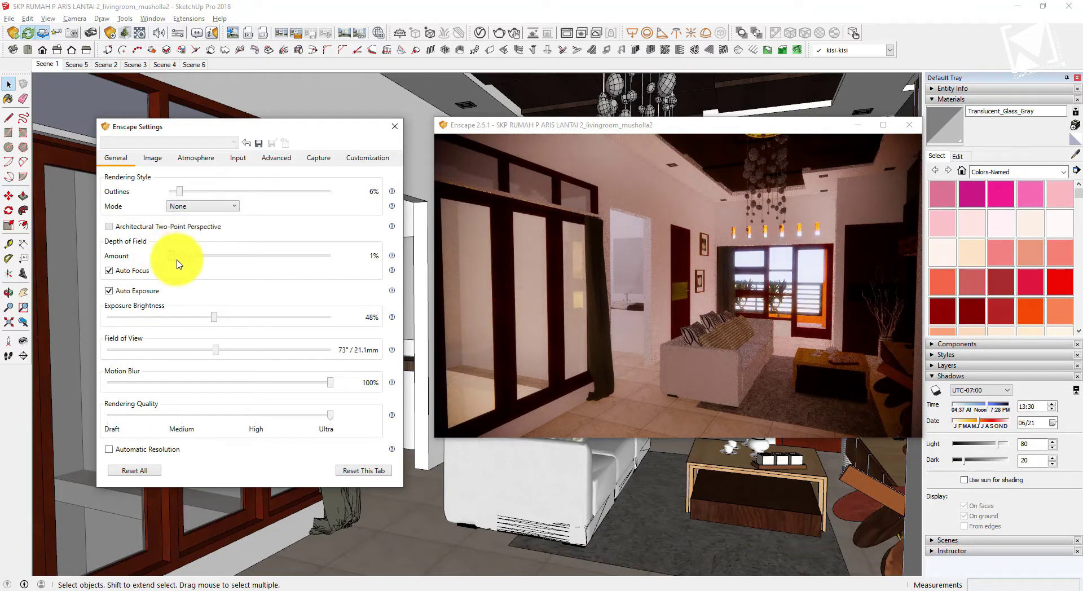
# Set the depth of field amount to 5% and the exposure brightness to 50%, leaving Auto Exposure enabled
pyautogui.moveTo(177, 260)
pyautogui.mouseDown()
pyautogui.moveTo(261, 261)
pyautogui.moveTo(185, 271)
pyautogui.mouseUp()
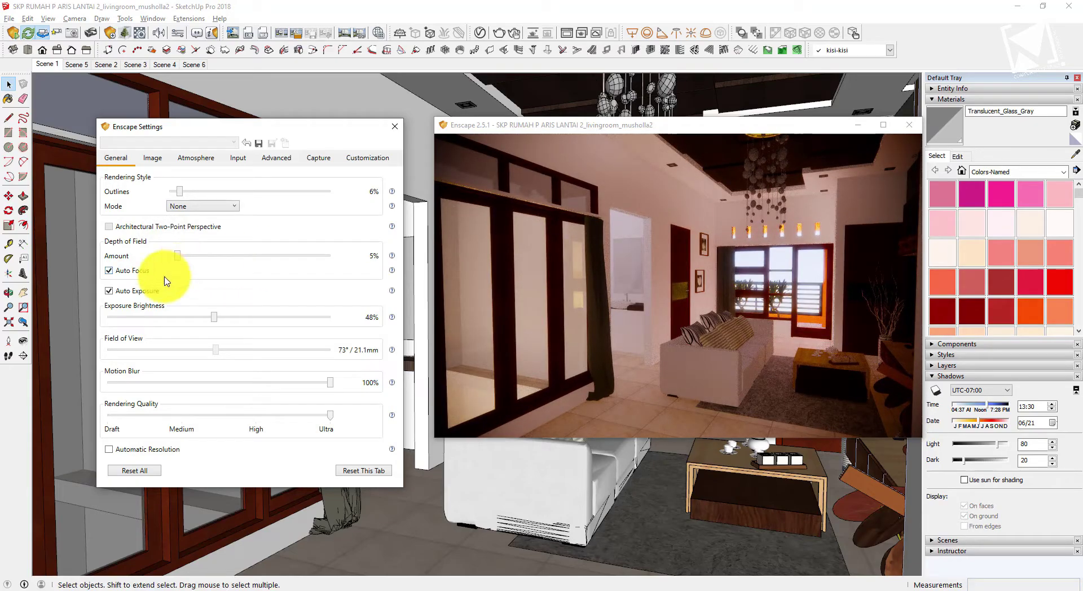
pyautogui.moveTo(214, 324)
pyautogui.mouseDown()
pyautogui.moveTo(99, 327)
pyautogui.moveTo(358, 336)
pyautogui.moveTo(328, 322)
pyautogui.moveTo(222, 324)
pyautogui.mouseUp()
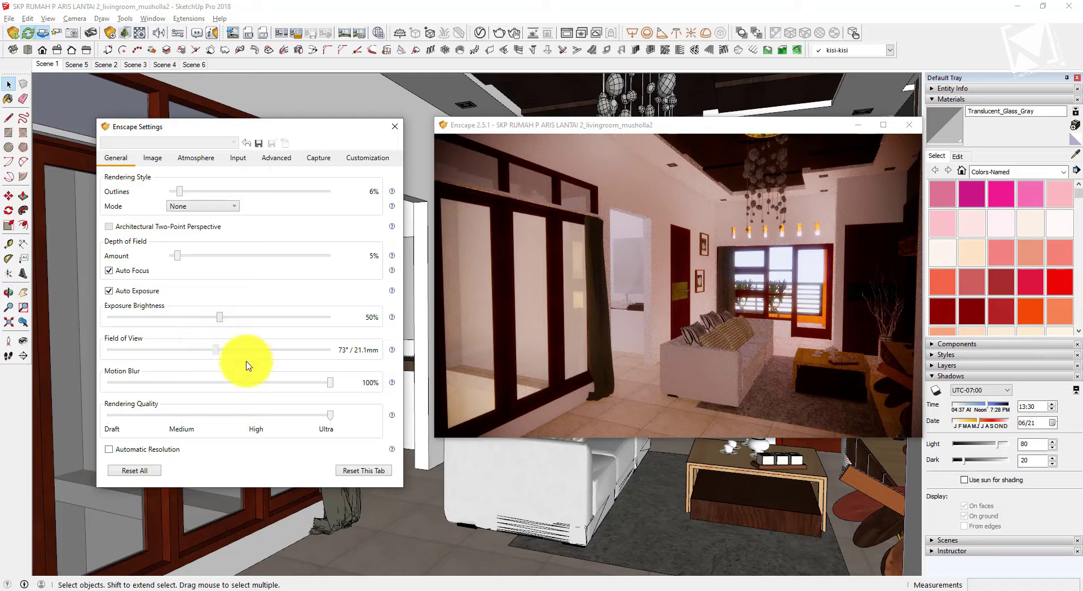
pyautogui.click(139, 292)
pyautogui.click(140, 292)
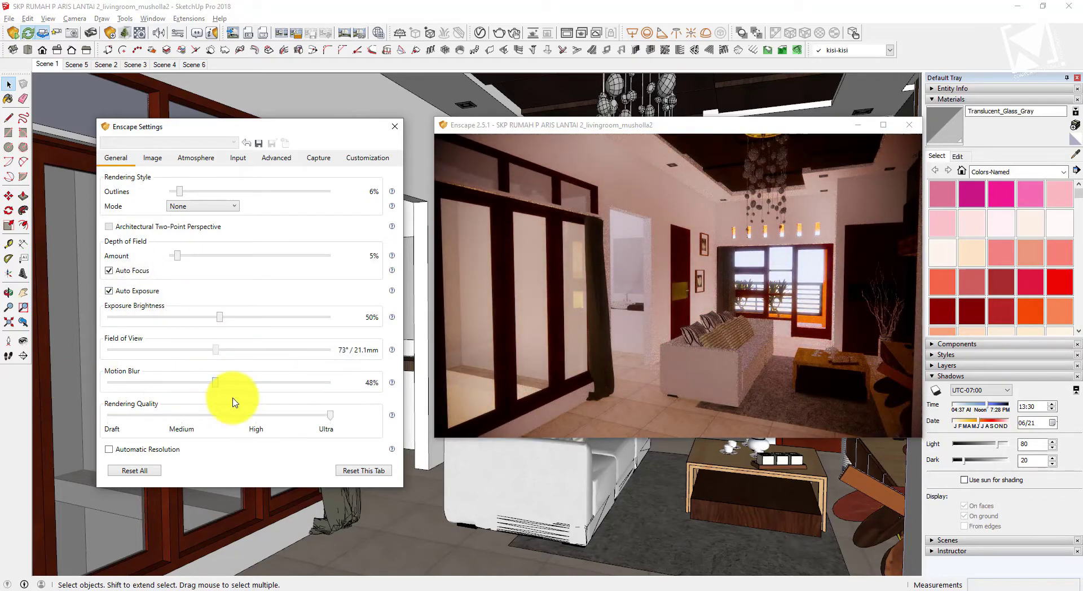
# Compare the Draft, Medium and High rendering qualities in the living room render and return the quality to Ultra
pyautogui.click(113, 418)
pyautogui.click(113, 419)
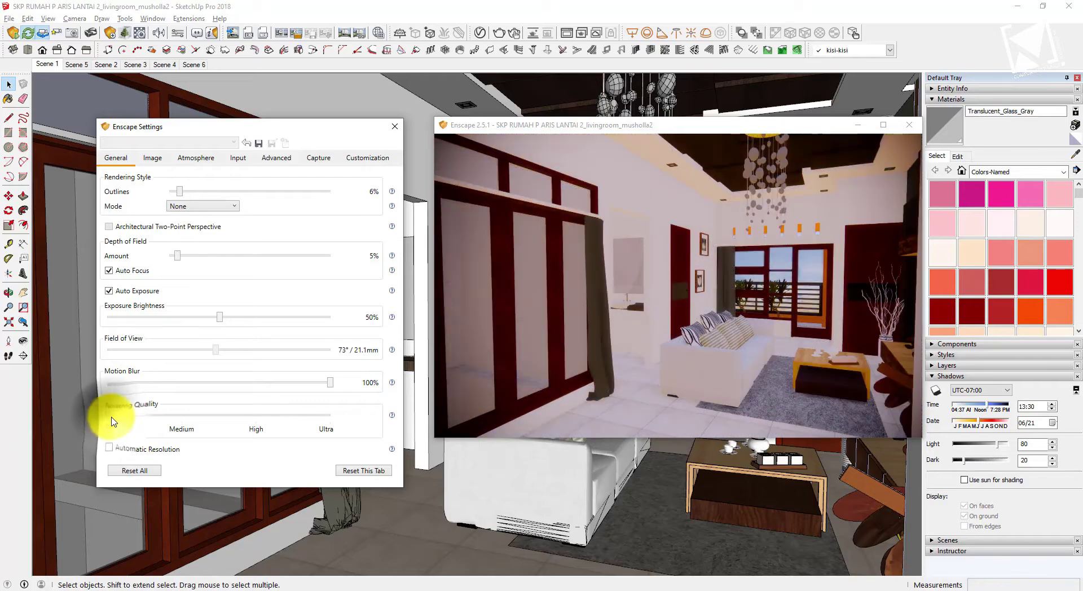
pyautogui.click(181, 415)
pyautogui.moveTo(575, 352); pyautogui.dragTo(621, 333)
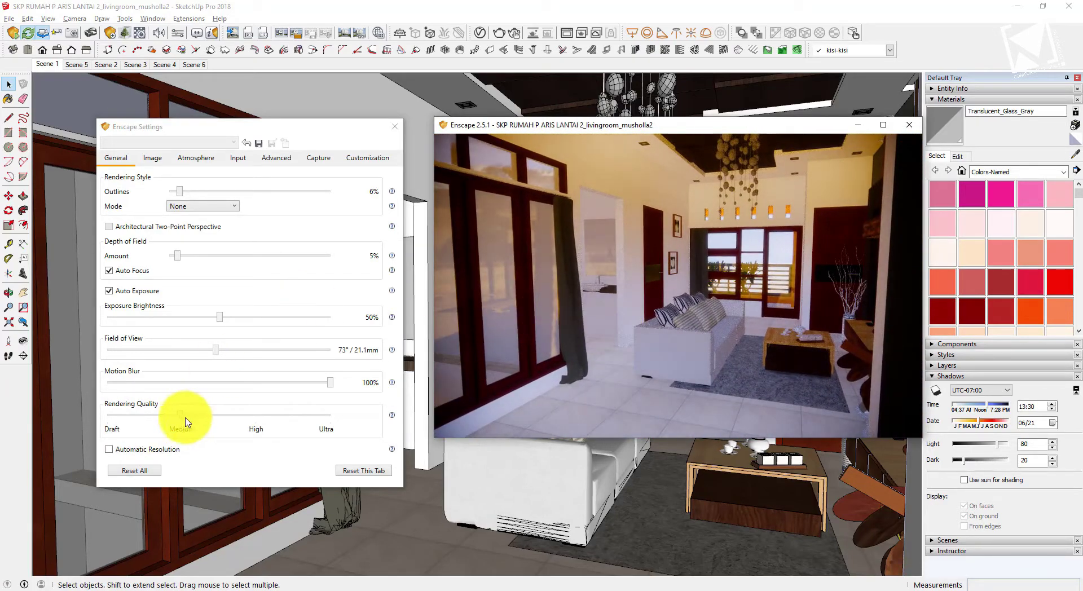
pyautogui.moveTo(182, 416); pyautogui.dragTo(261, 415)
pyautogui.moveTo(601, 311); pyautogui.dragTo(600, 311)
pyautogui.moveTo(256, 416); pyautogui.dragTo(365, 418)
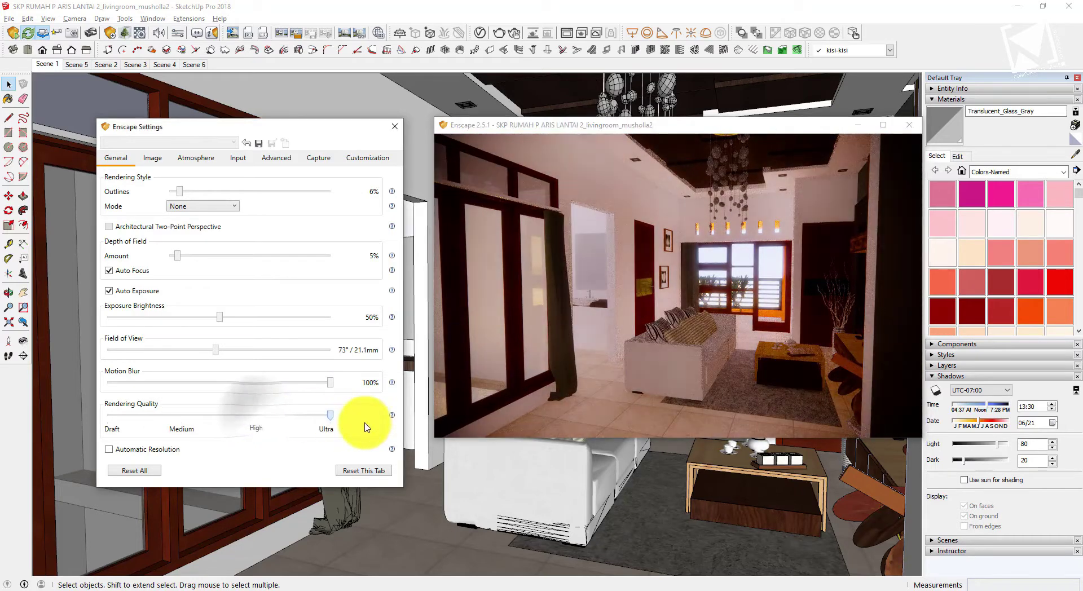
# Try image adjustments with highlights 4%, shadows 35%, saturation 131%, color temperature 7515K and bloom 47%, plus different vignette and chromatic aberration
pyautogui.click(154, 159)
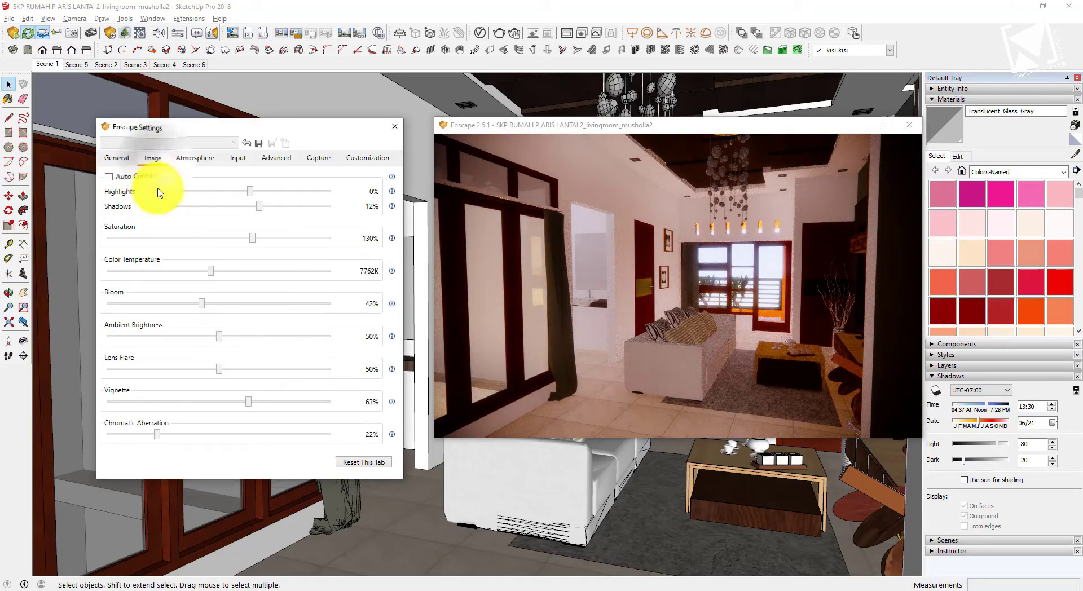
pyautogui.moveTo(249, 191); pyautogui.dragTo(223, 273)
pyautogui.moveTo(204, 307)
pyautogui.mouseDown()
pyautogui.moveTo(203, 294)
pyautogui.moveTo(164, 290)
pyautogui.moveTo(249, 295)
pyautogui.moveTo(220, 299)
pyautogui.mouseUp()
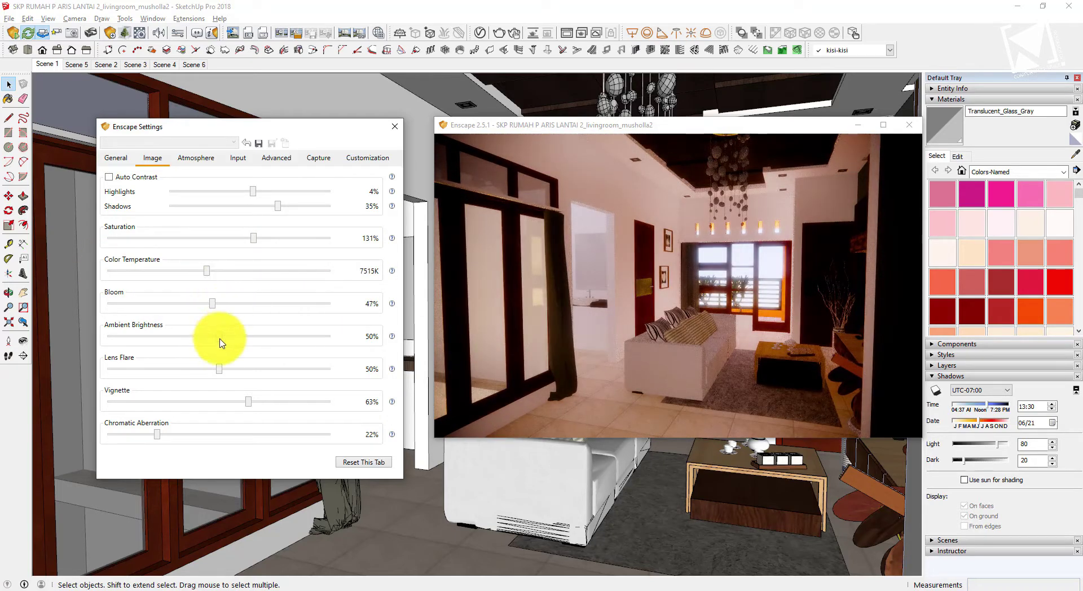
pyautogui.moveTo(219, 343); pyautogui.dragTo(220, 402)
pyautogui.moveTo(158, 435); pyautogui.dragTo(181, 438)
# Reset the image settings to their defaults and set Bloom to 38%, with Chromatic Aberration at 0%
pyautogui.click(360, 463)
pyautogui.click(281, 301)
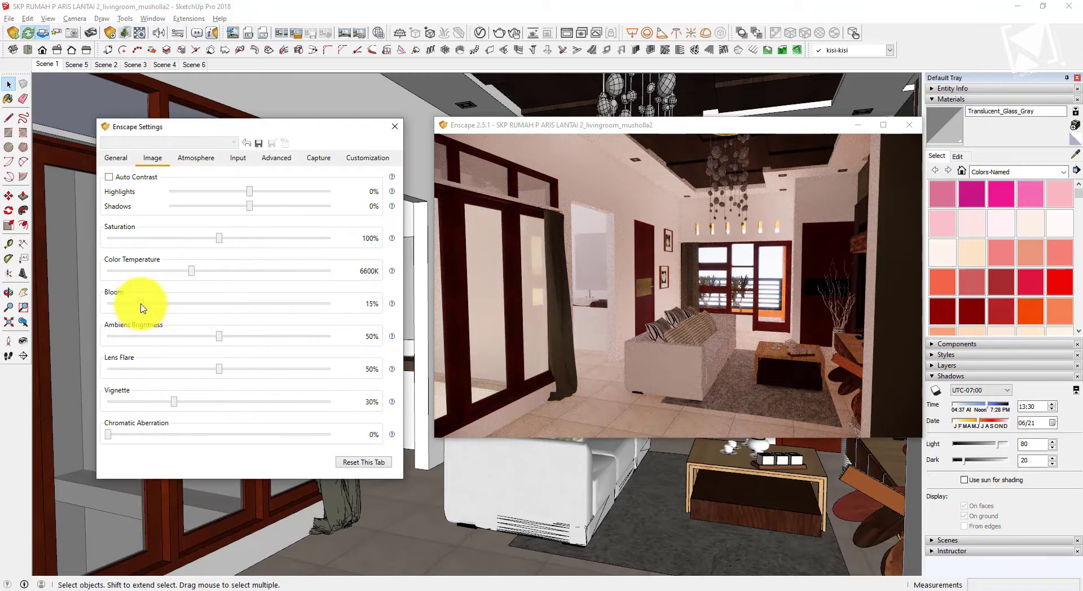
pyautogui.moveTo(141, 307); pyautogui.dragTo(192, 317)
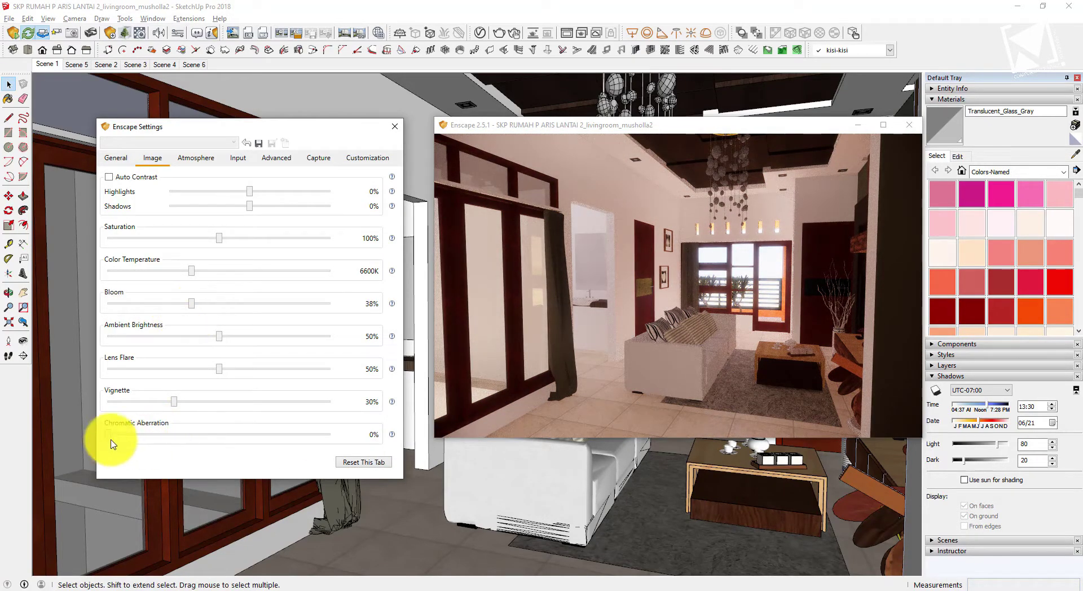
pyautogui.moveTo(111, 444)
pyautogui.mouseDown()
pyautogui.moveTo(268, 454)
pyautogui.moveTo(324, 445)
pyautogui.moveTo(92, 437)
pyautogui.mouseUp()
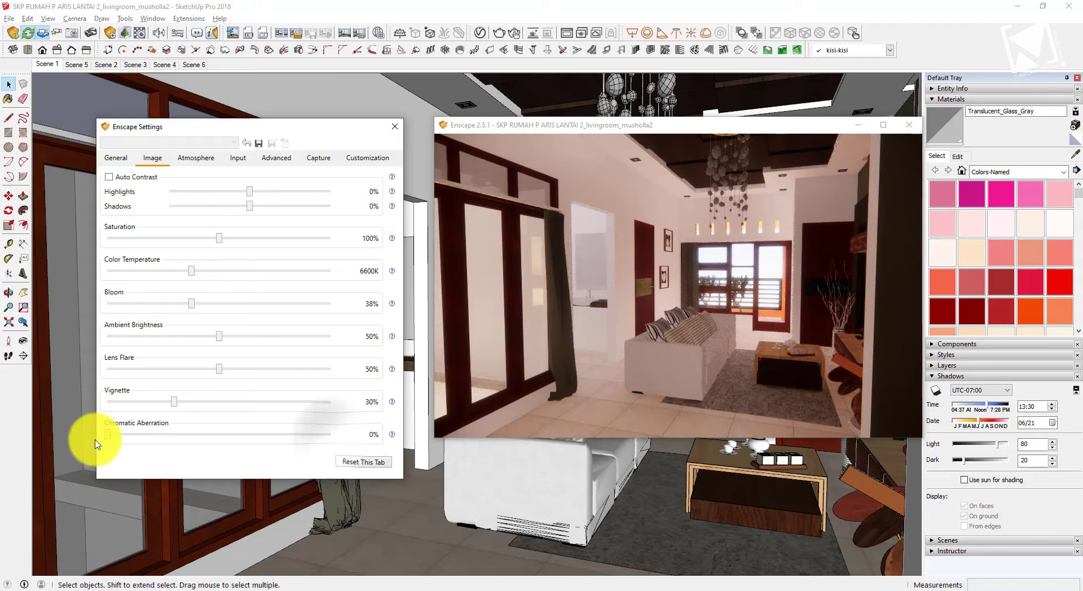
# Try the Clear and Mountains horizon presets in the atmosphere settings and set the preset to Town
pyautogui.click(196, 158)
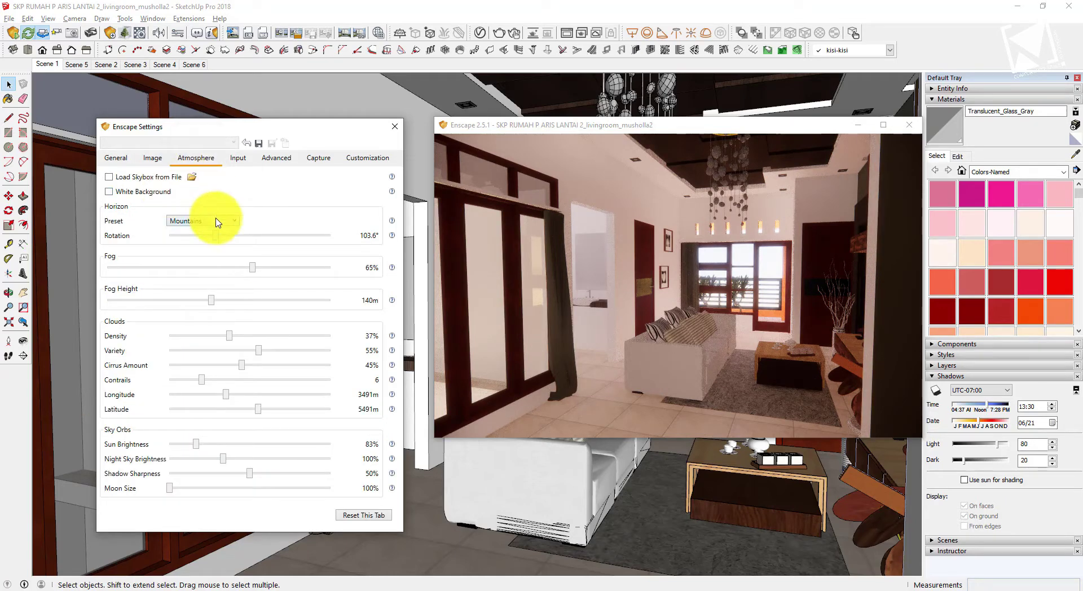
pyautogui.click(217, 221)
pyautogui.click(217, 233)
pyautogui.click(217, 222)
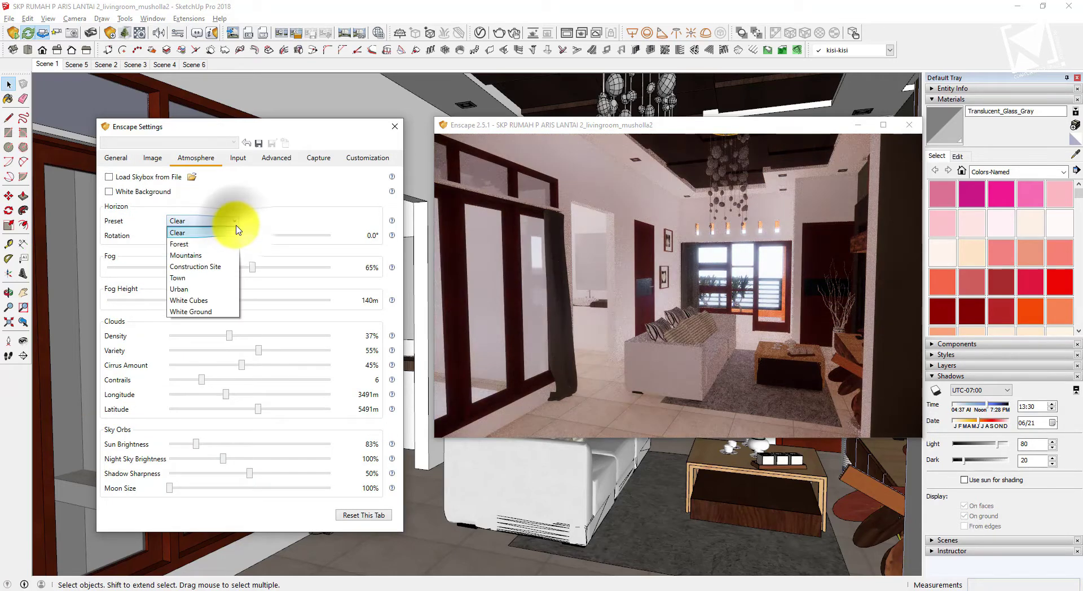
pyautogui.click(221, 236)
pyautogui.click(233, 223)
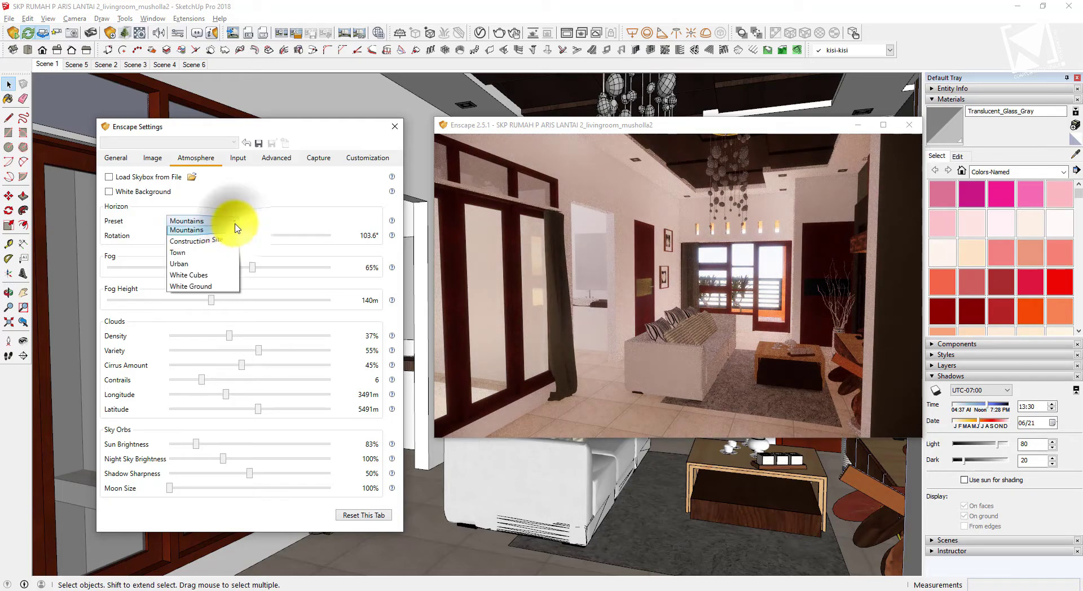
pyautogui.click(225, 217)
pyautogui.click(217, 221)
pyautogui.click(203, 278)
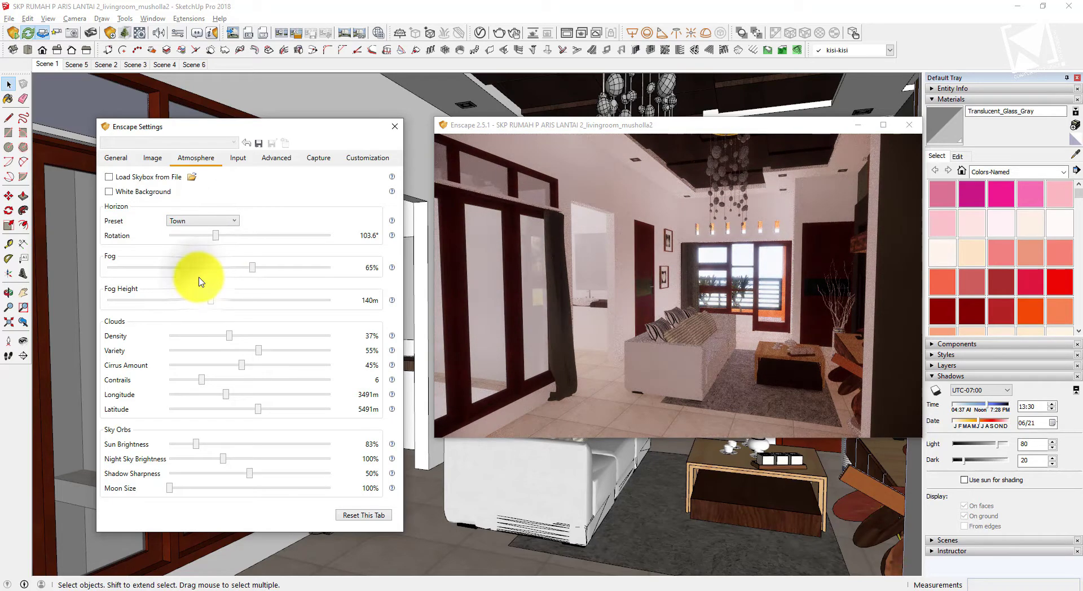
pyautogui.click(218, 219)
pyautogui.click(220, 229)
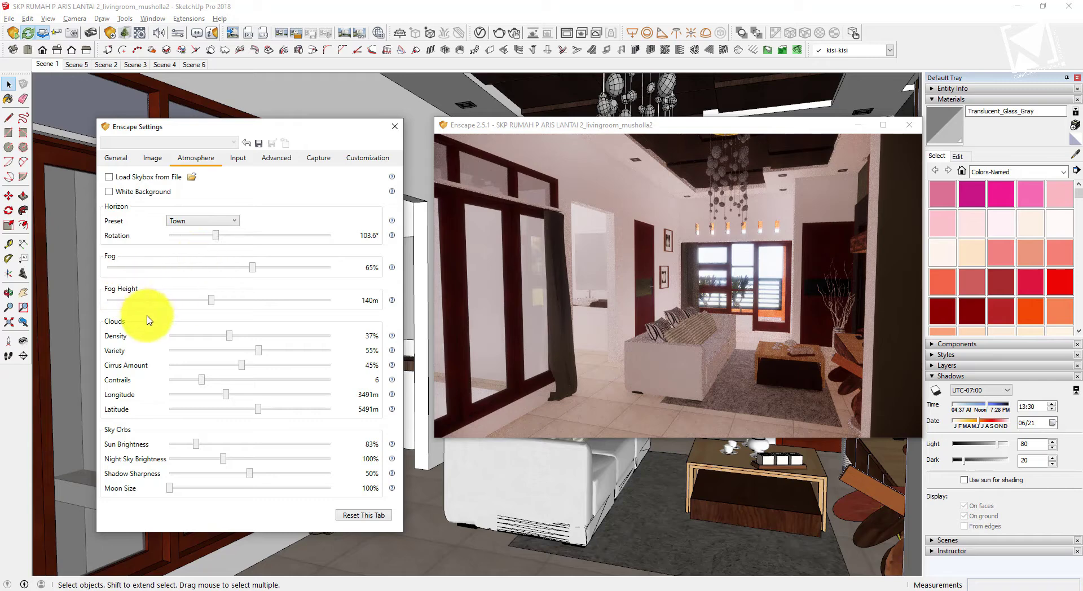
# Look through the input and advanced settings and select Ultra HD as the capture resolution
pyautogui.click(238, 159)
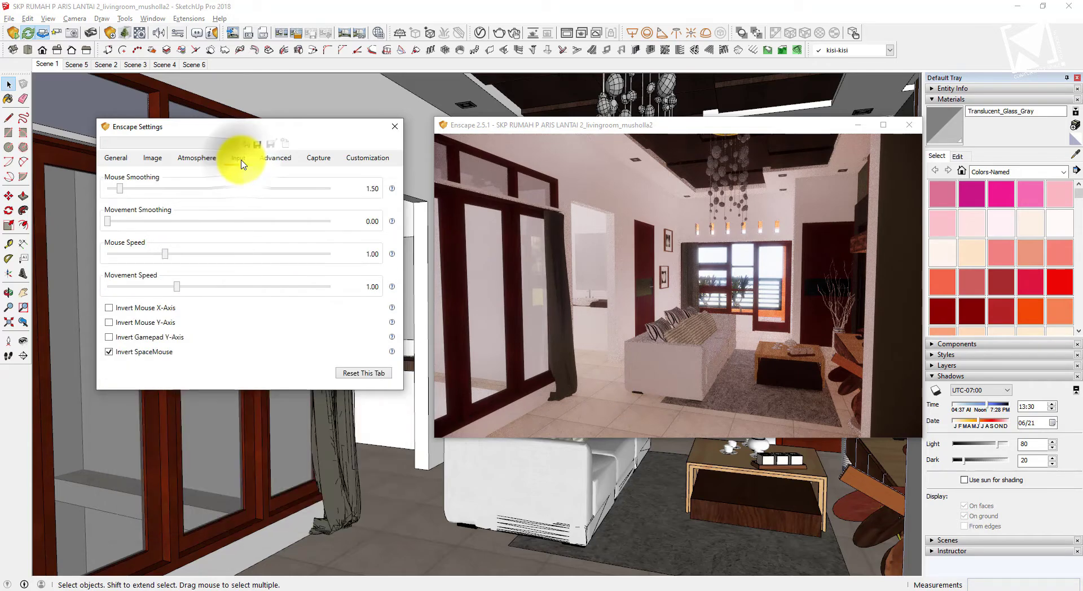
pyautogui.click(273, 160)
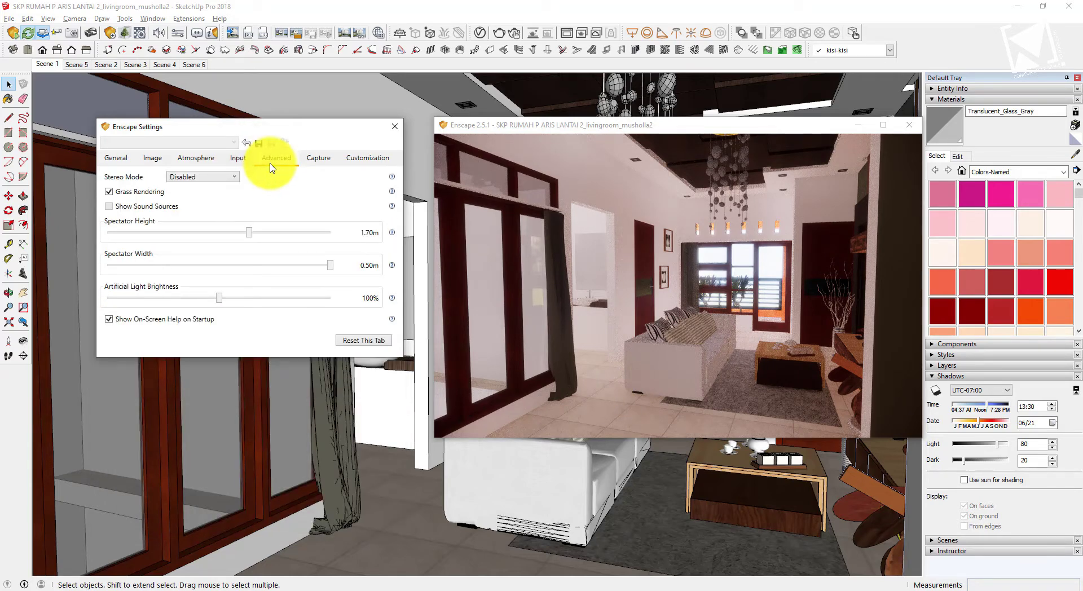
pyautogui.click(318, 159)
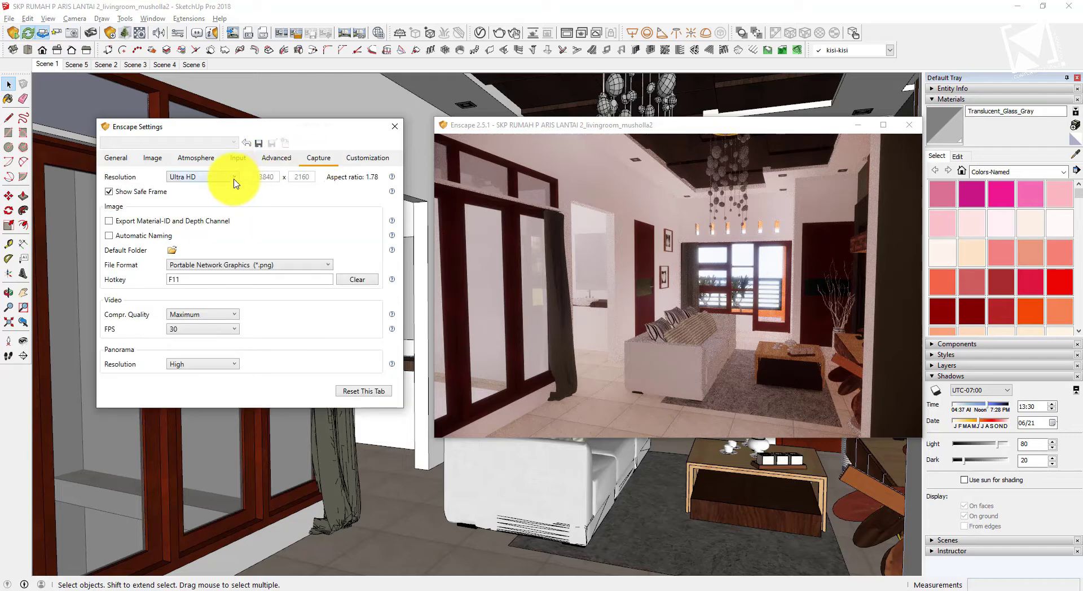
pyautogui.click(234, 177)
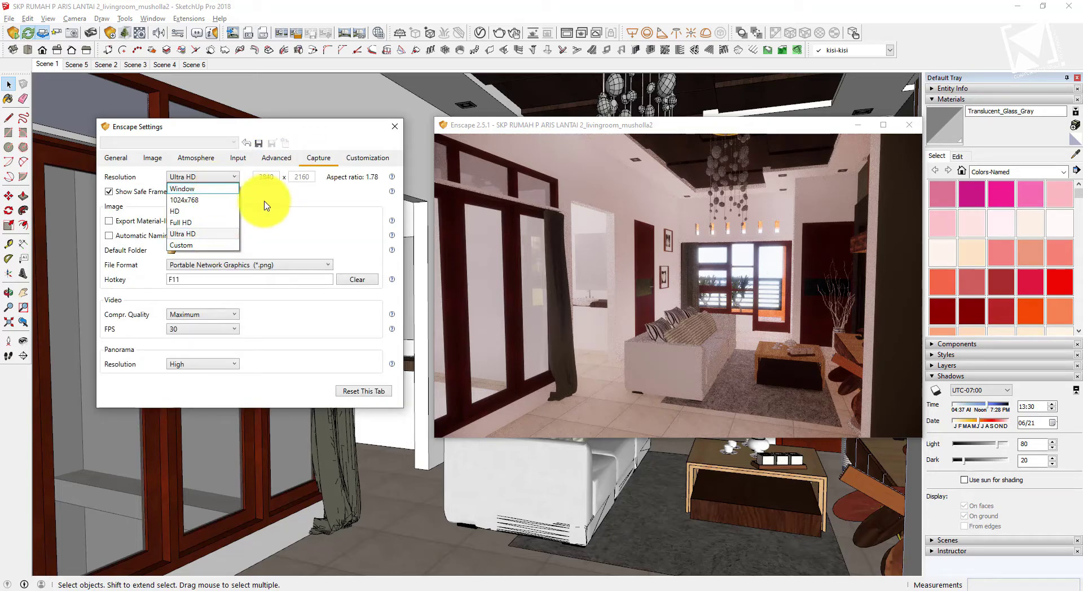
pyautogui.click(211, 233)
# Set the Enscape capture hotkey to SHIFT + F11 and close the settings
pyautogui.click(261, 265)
pyautogui.click(251, 279)
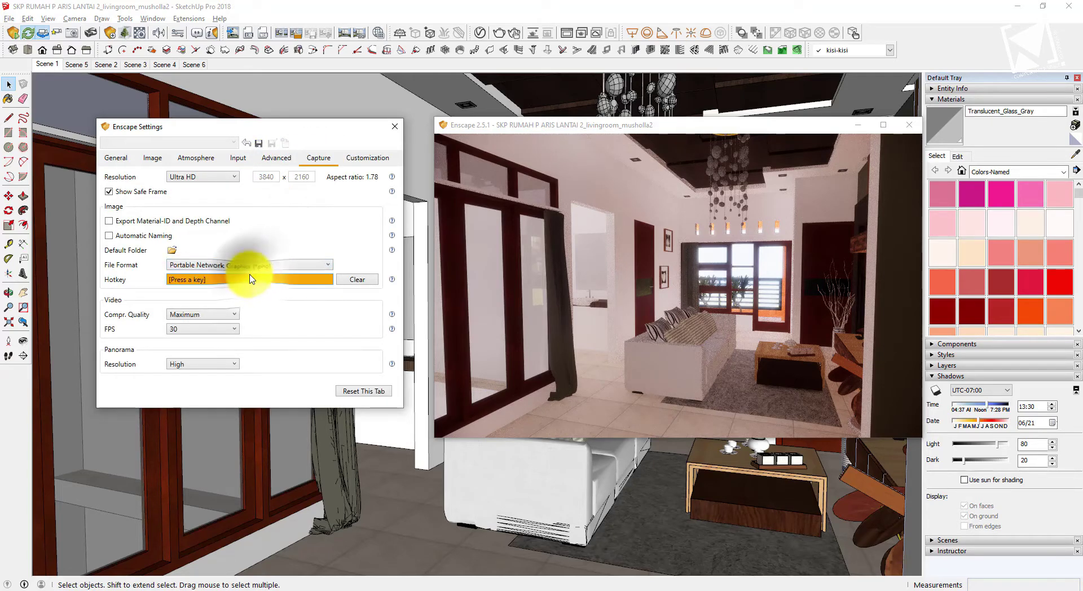
pyautogui.press('F11')
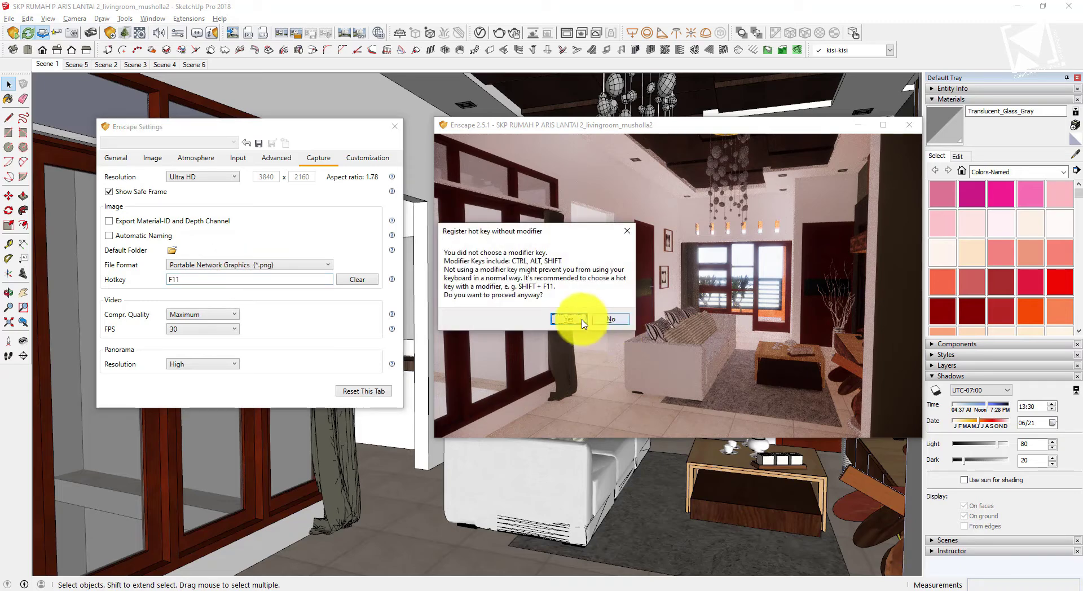
pyautogui.click(575, 319)
pyautogui.click(226, 280)
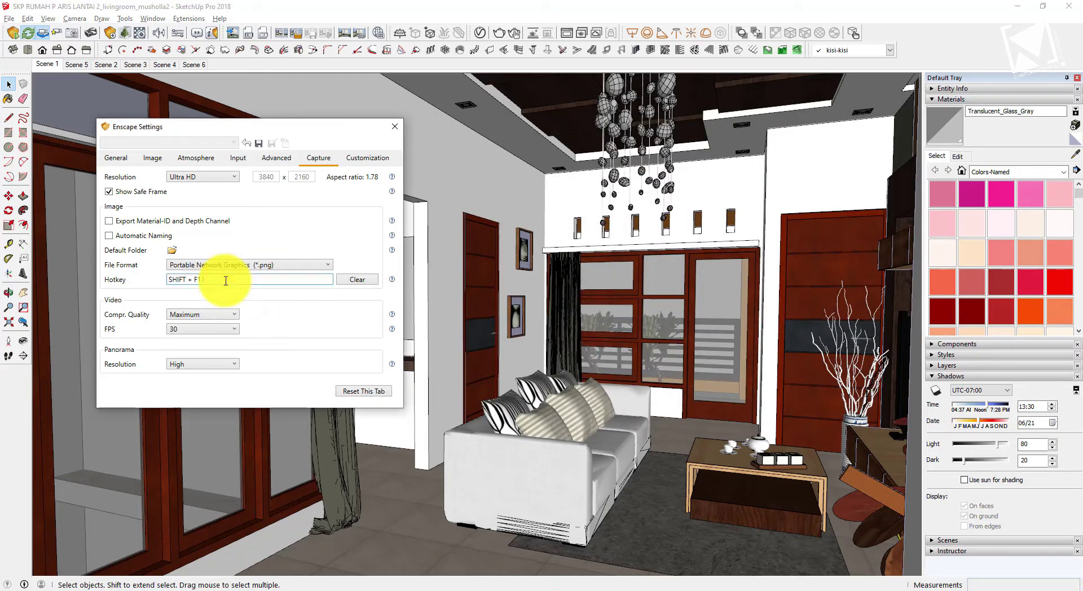
pyautogui.click(235, 371)
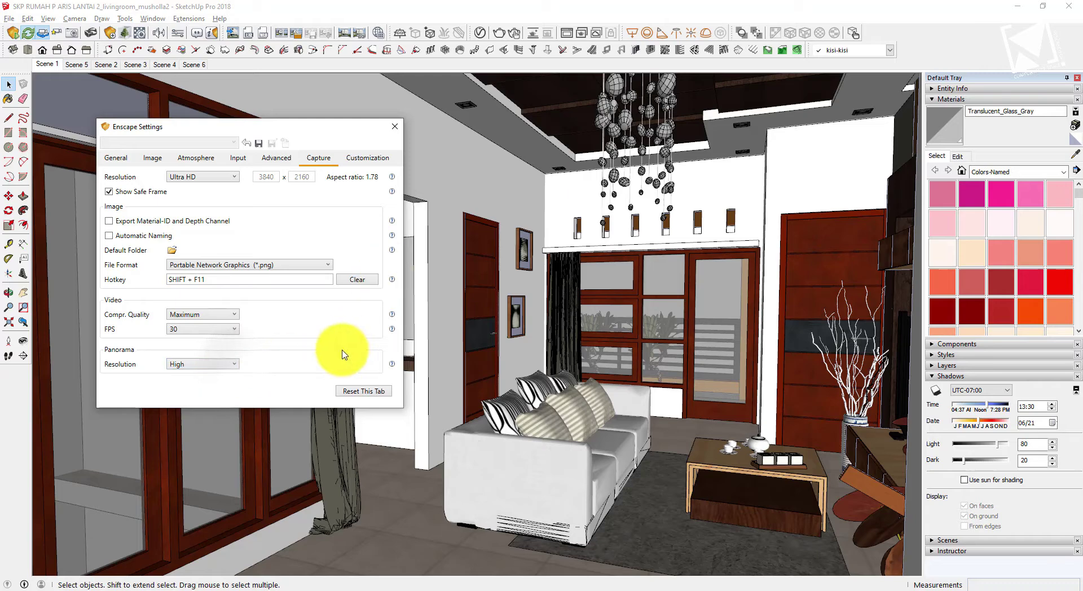
pyautogui.click(399, 129)
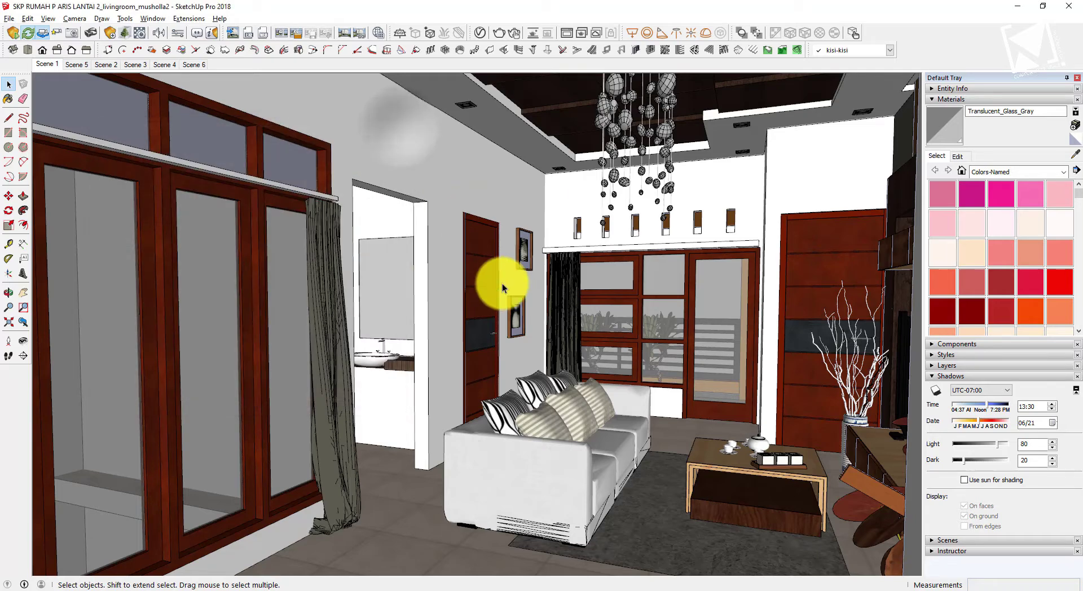
# Show Scene 1 in the Enscape render window, capture it as an image and save the file
pyautogui.click(50, 64)
pyautogui.click(282, 590)
pyautogui.click(333, 566)
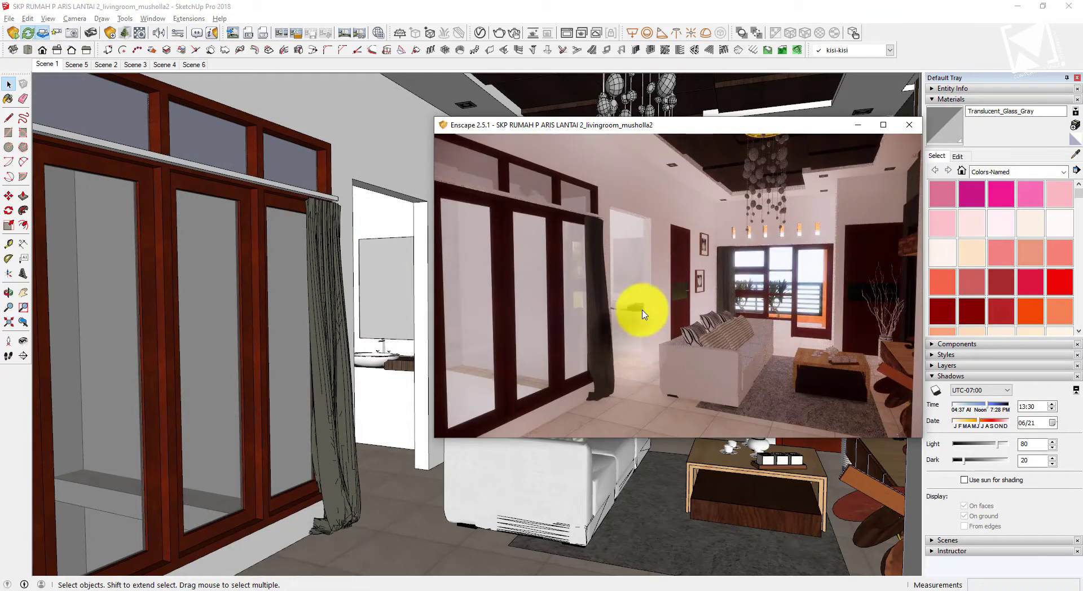
pyautogui.moveTo(642, 312); pyautogui.dragTo(691, 307)
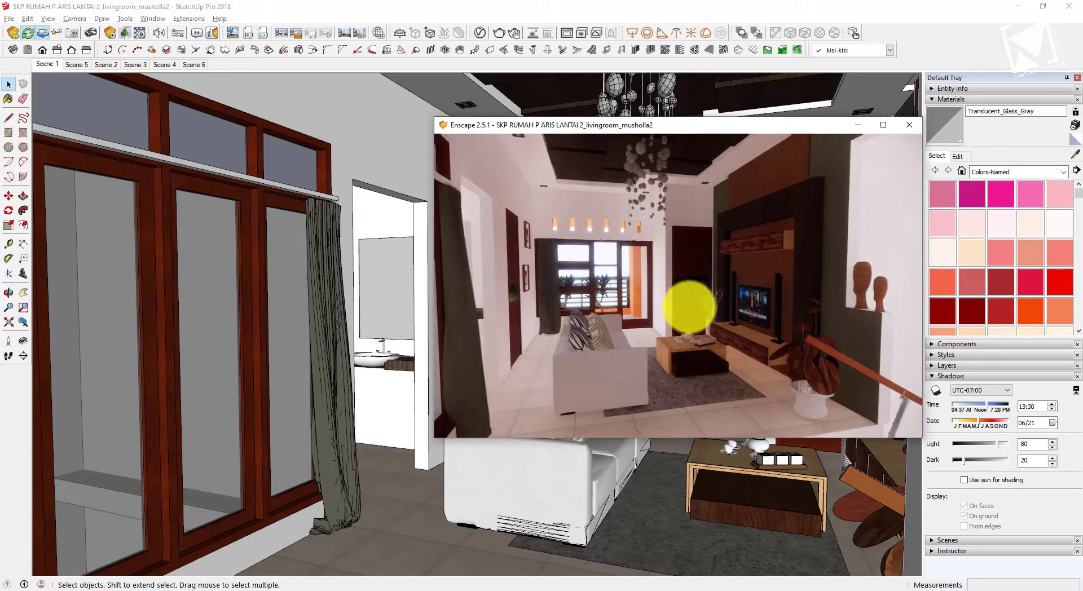
pyautogui.click(49, 65)
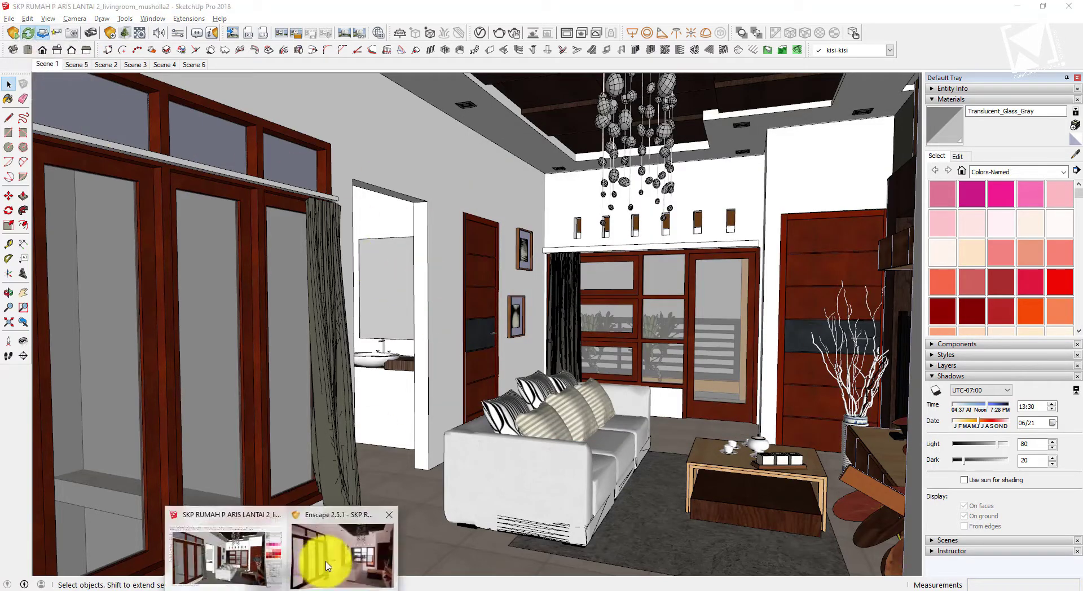
pyautogui.click(322, 550)
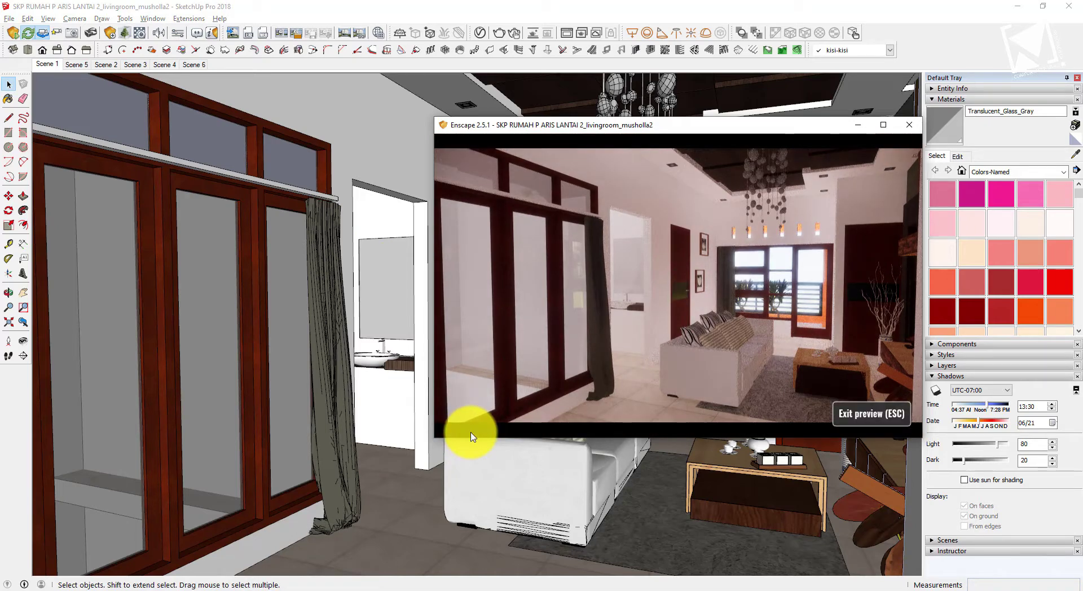
pyautogui.press('F12')
pyautogui.click(794, 438)
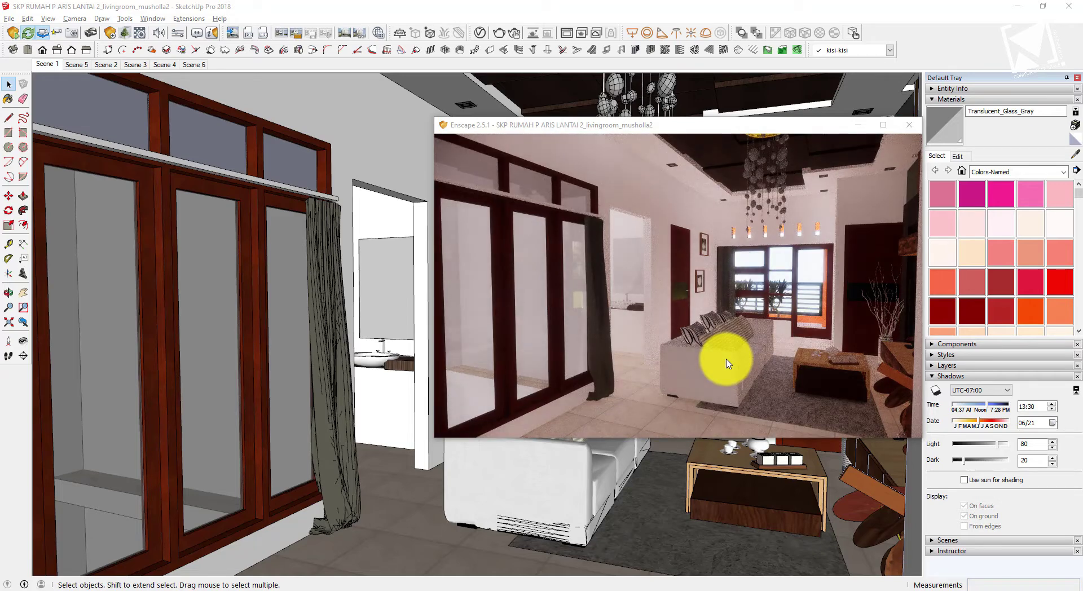
# Open the Pictures folder in File Explorer and view the saved Enscape render full size
pyautogui.press('super+e')
pyautogui.rightClick(484, 454)
pyautogui.click(534, 569)
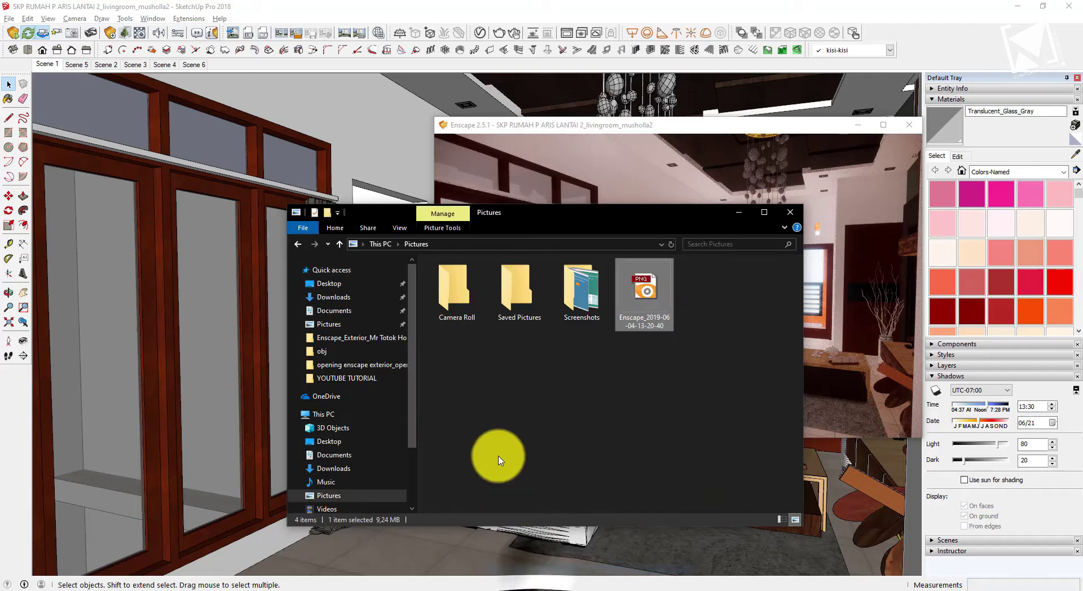
pyautogui.doubleClick(642, 301)
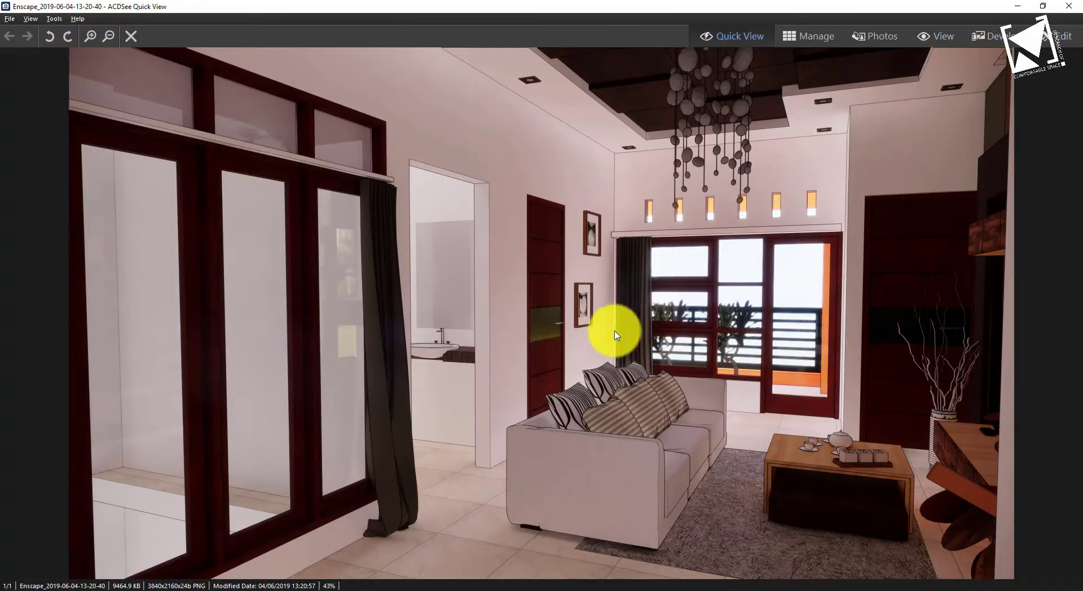
# Return to SketchUp and set Outlines to 0% in the general Enscape rendering style settings
pyautogui.click(285, 590)
pyautogui.click(246, 556)
pyautogui.click(177, 34)
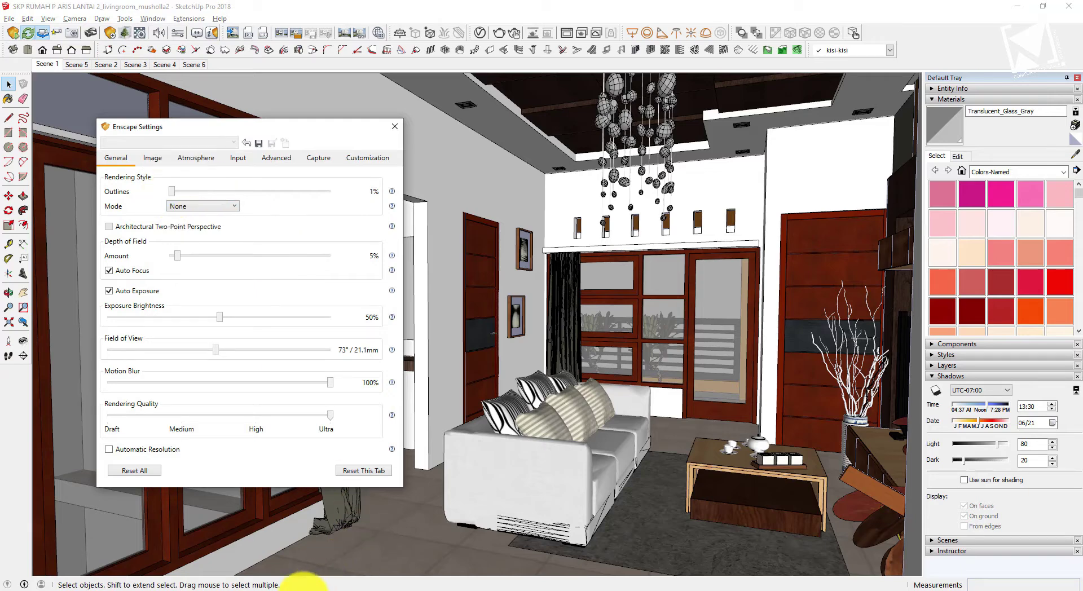
pyautogui.click(364, 549)
pyautogui.moveTo(171, 192); pyautogui.dragTo(165, 192)
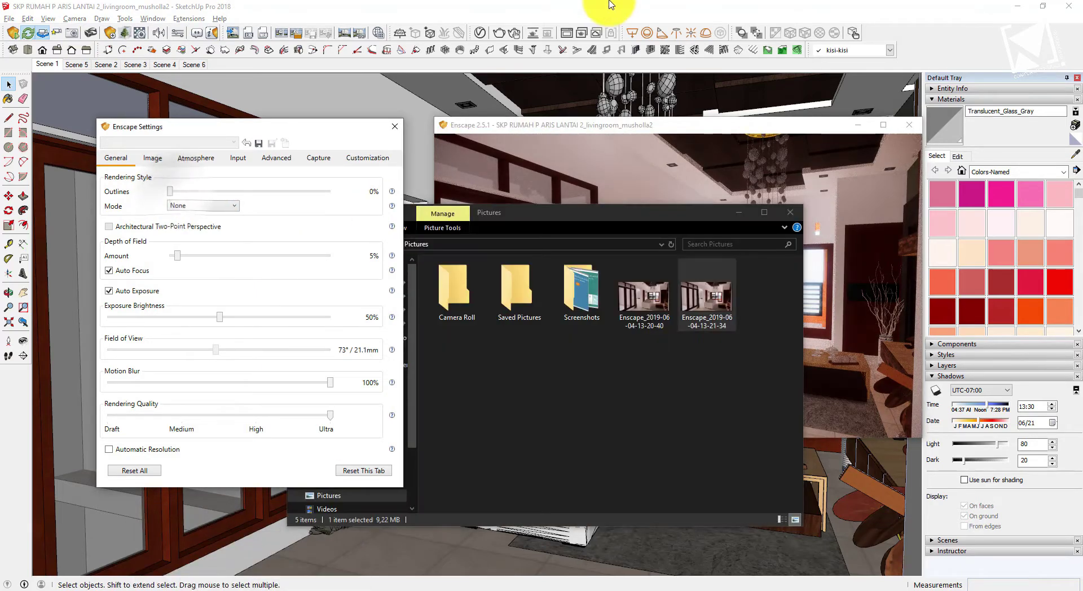
# Capture and save a second Enscape render of Scene 1 without outlines and open the saved image for viewing
pyautogui.click(609, 5)
pyautogui.click(302, 558)
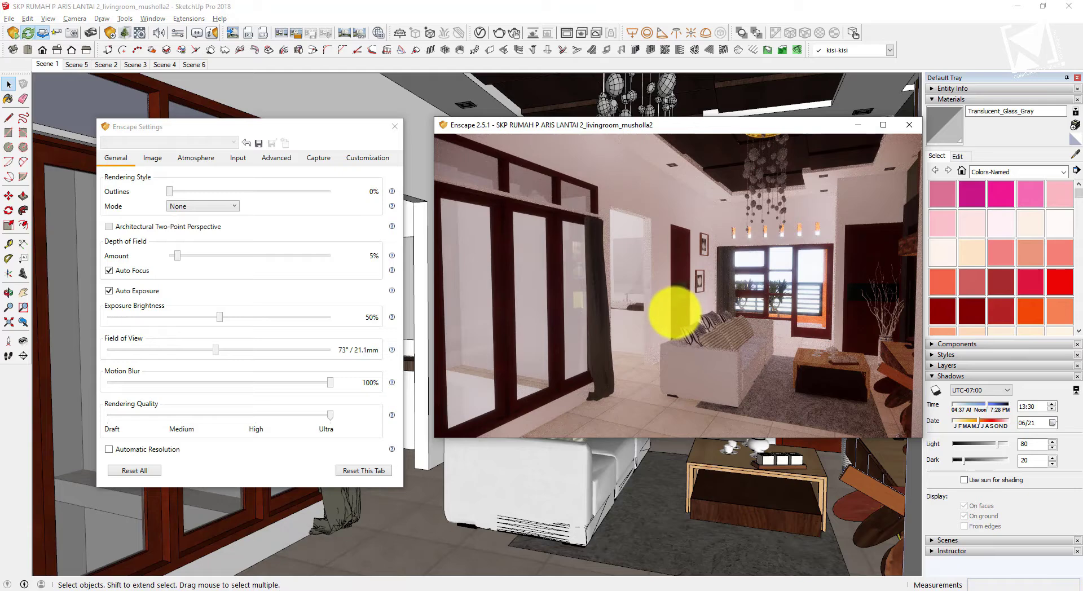
pyautogui.hotkey('shift', 'F11')
pyautogui.click(800, 438)
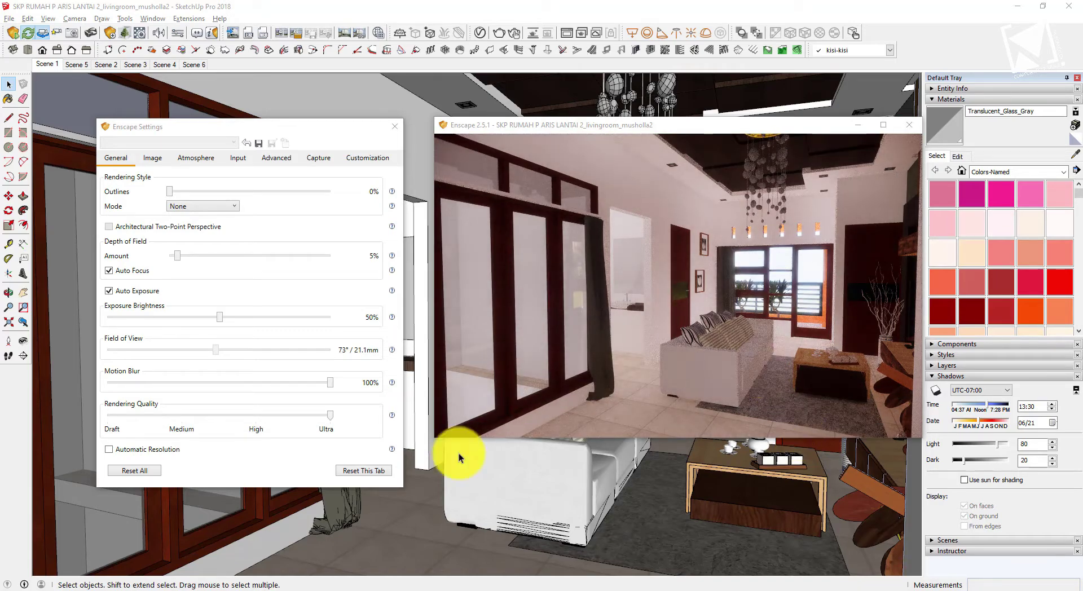
pyautogui.click(156, 570)
pyautogui.doubleClick(773, 302)
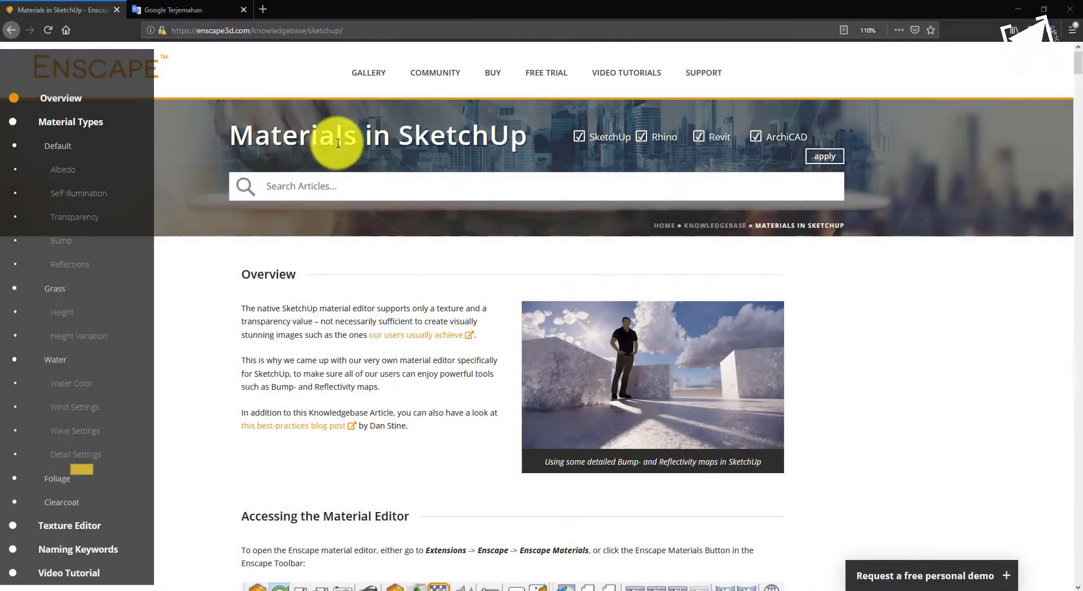
# Look up how to access the material editor in the Enscape knowledge base and locate Enscape Materials in SketchUp
pyautogui.click(351, 31)
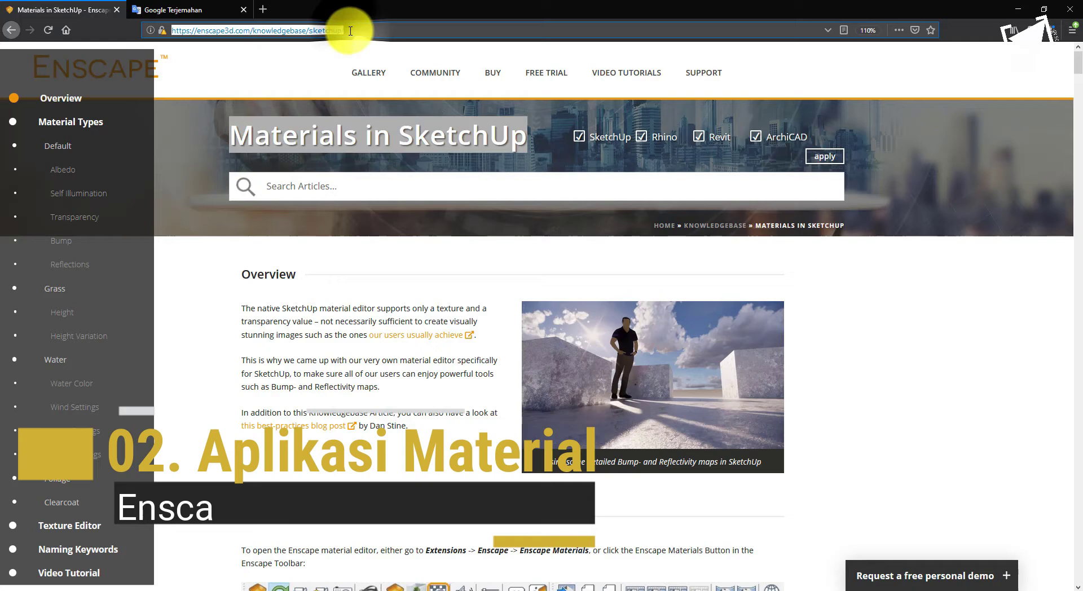
pyautogui.click(291, 258)
pyautogui.scroll(-5, 291, 257)
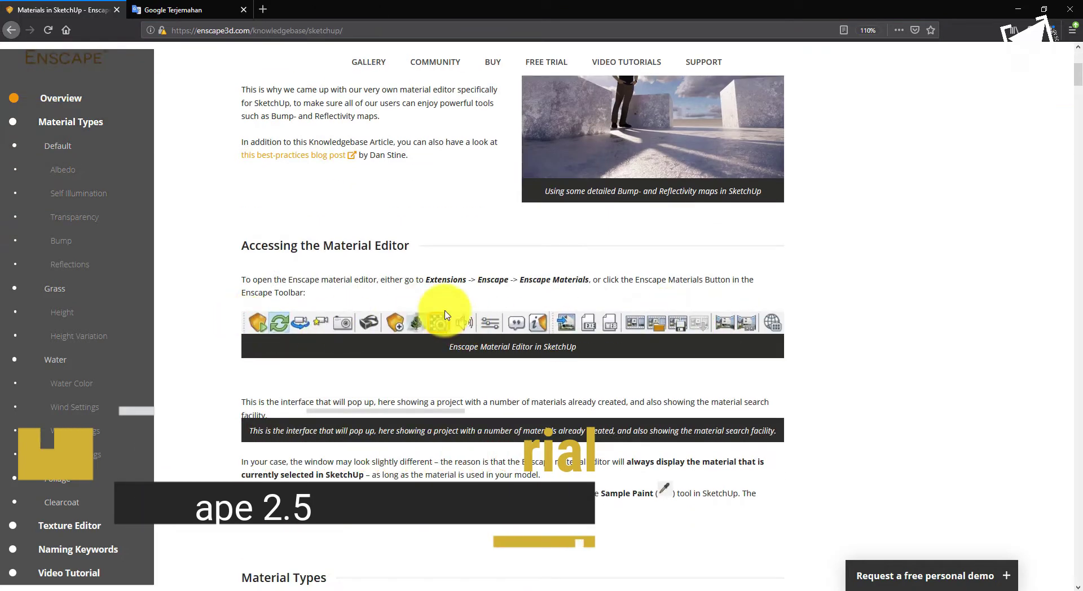
pyautogui.hotkey('alt', 'Tab')
pyautogui.click(705, 314)
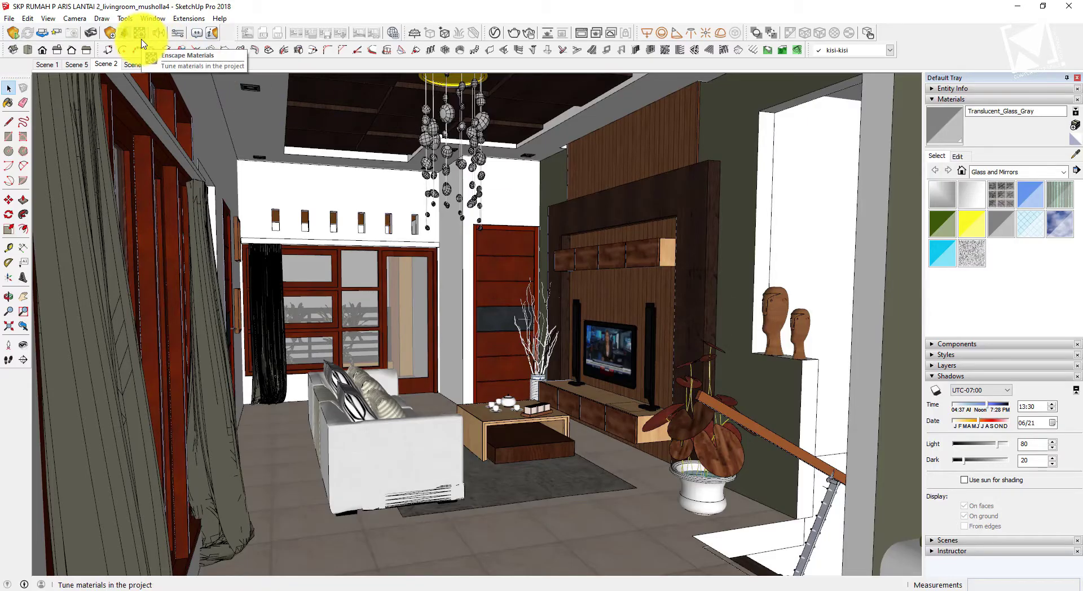
# Return to the knowledge base article and read about the material types, the texture editor and the naming keywords
pyautogui.hotkey('alt', 'Tab')
pyautogui.scroll(-2, 393, 426)
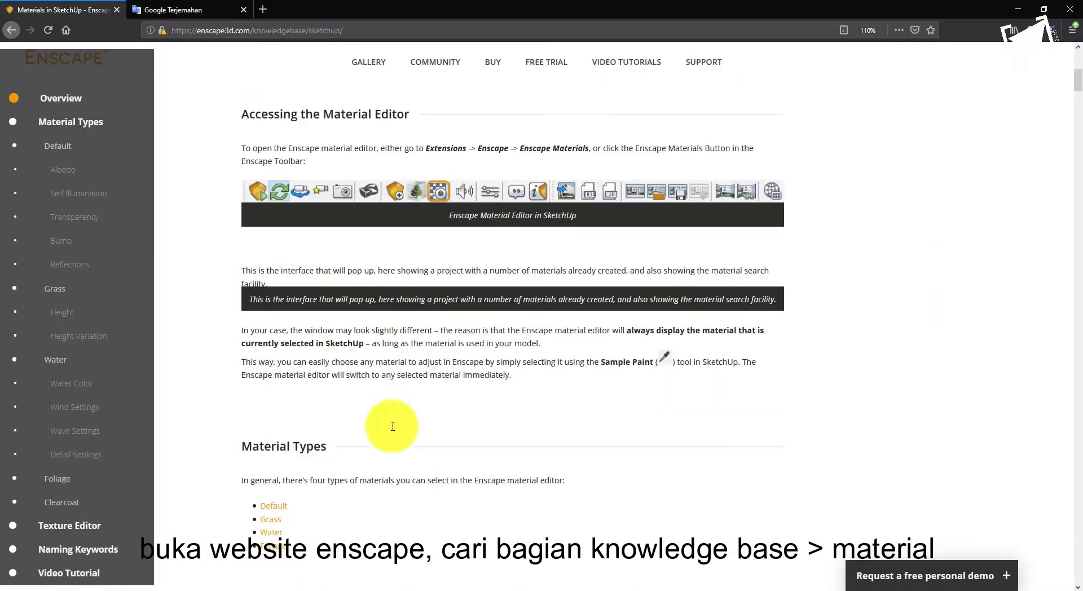
pyautogui.scroll(-2, 392, 426)
pyautogui.scroll(-7, 355, 411)
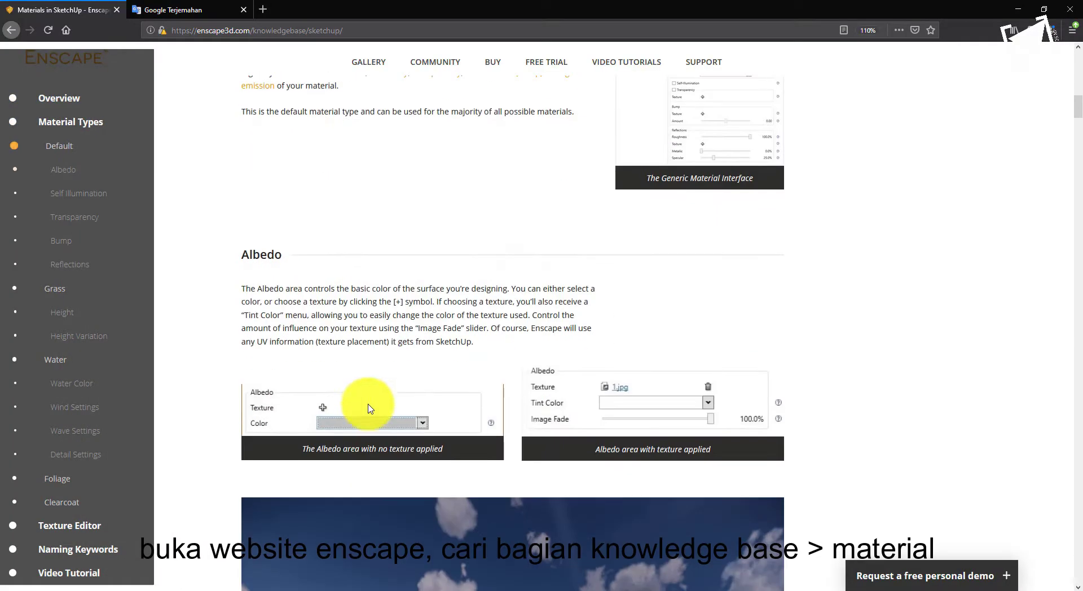
pyautogui.scroll(-11, 522, 340)
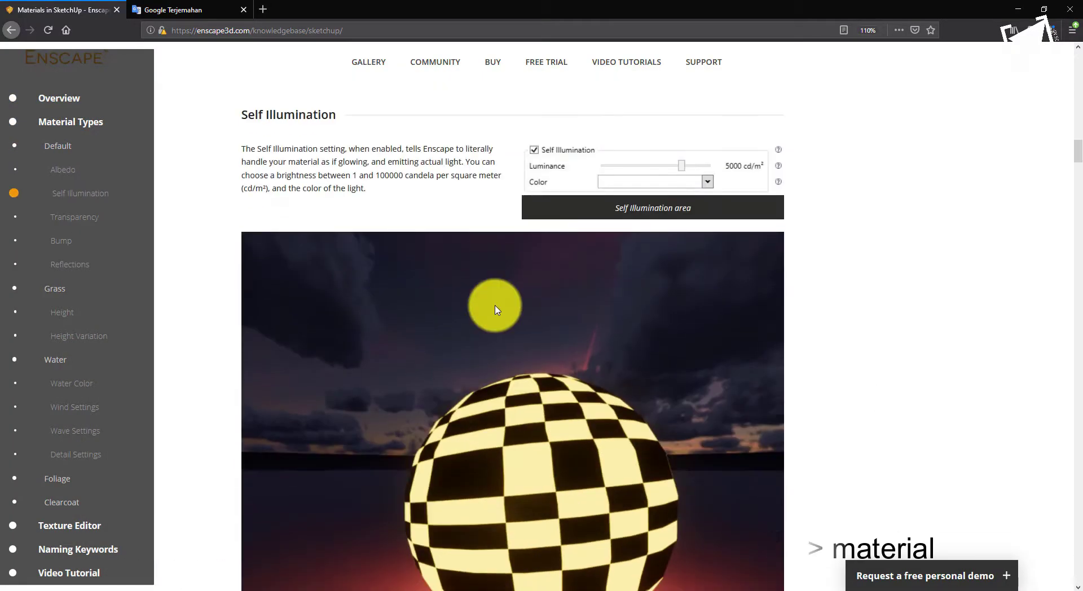
pyautogui.scroll(-18, 383, 340)
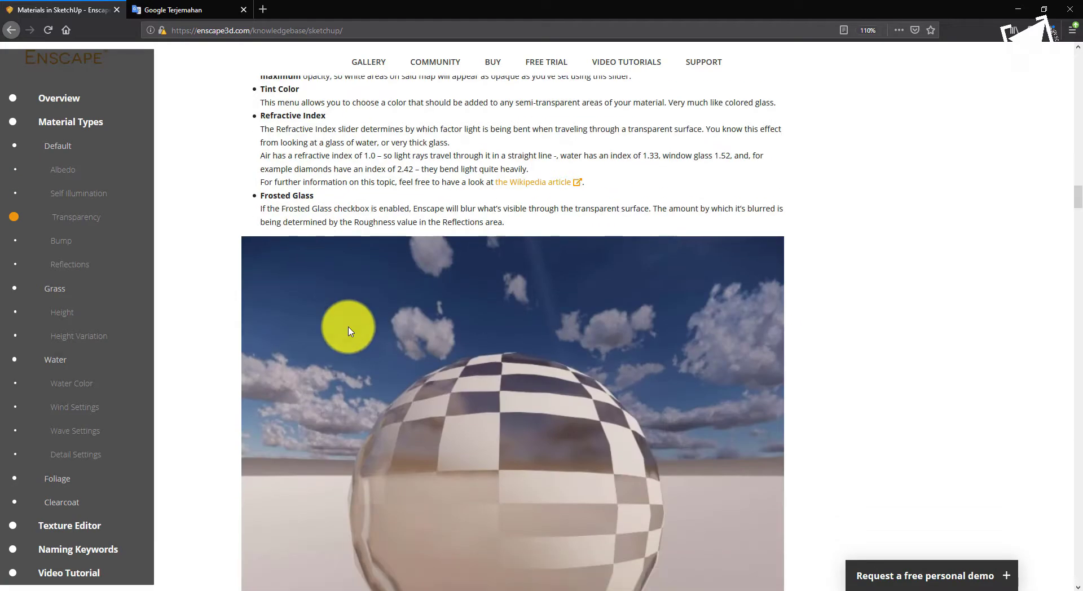
pyautogui.scroll(-8, 349, 333)
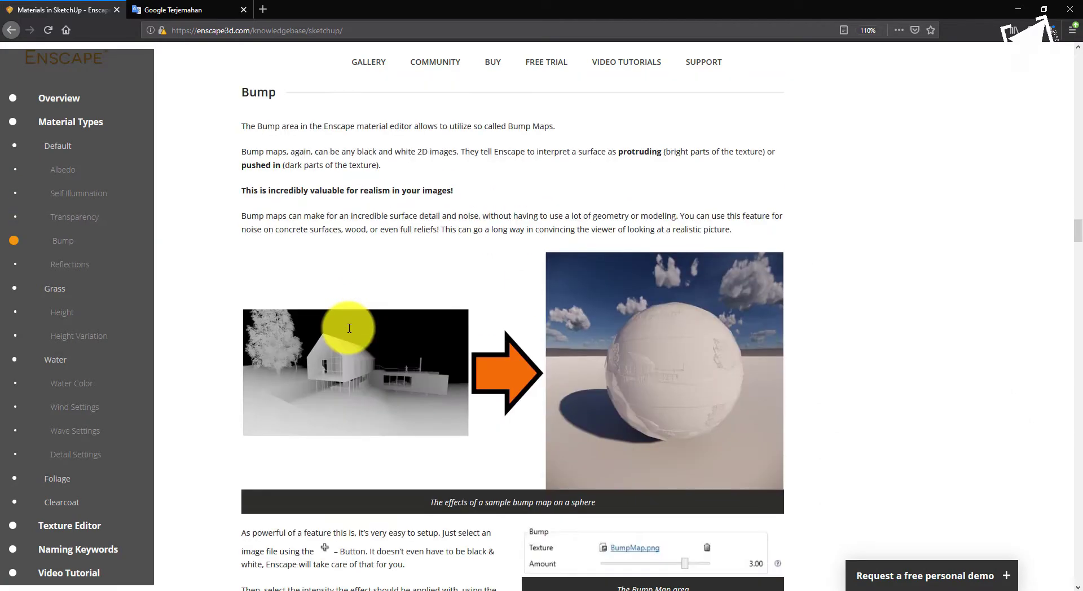
pyautogui.scroll(-16, 349, 330)
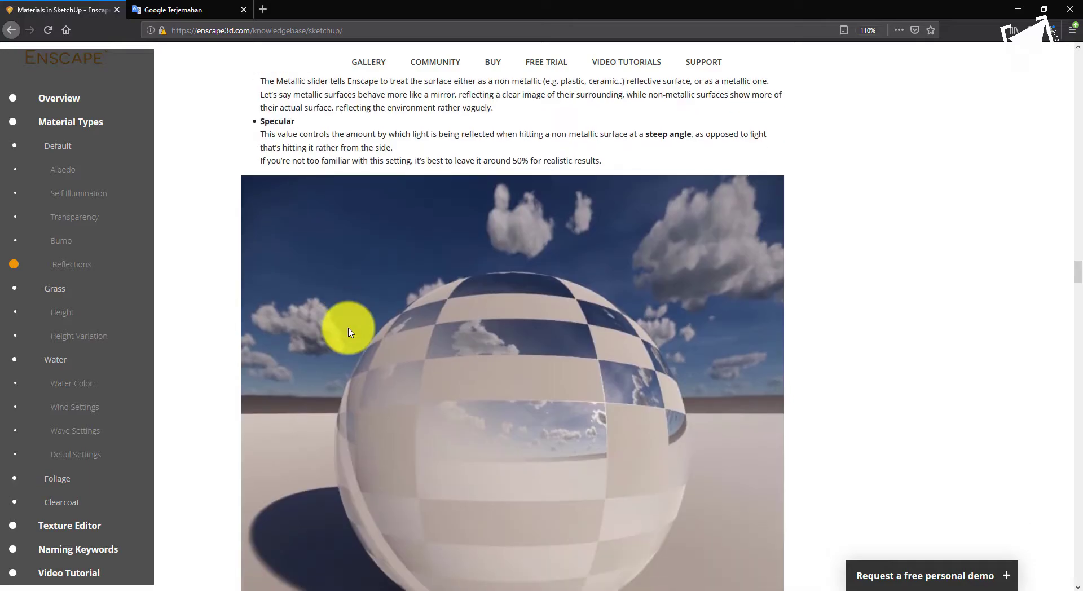
pyautogui.scroll(-20, 349, 333)
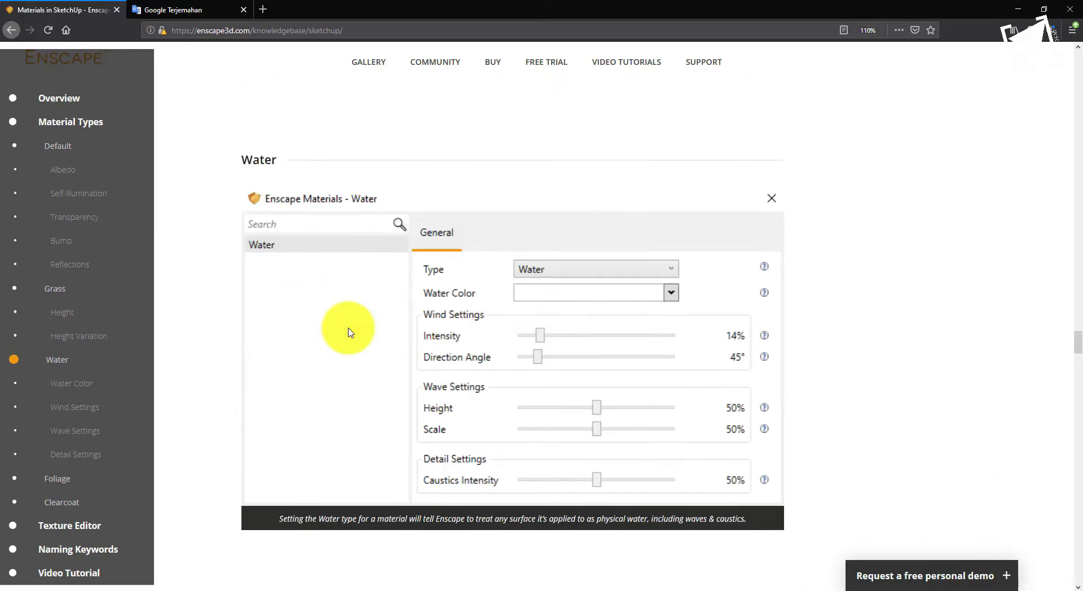
pyautogui.scroll(-20, 349, 332)
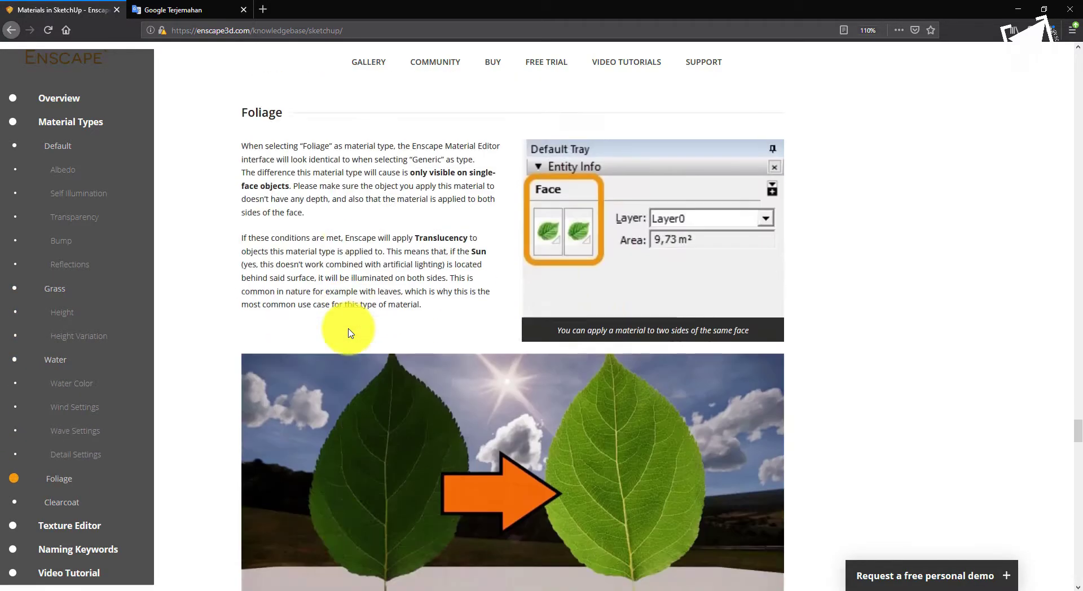
pyautogui.scroll(-20, 349, 333)
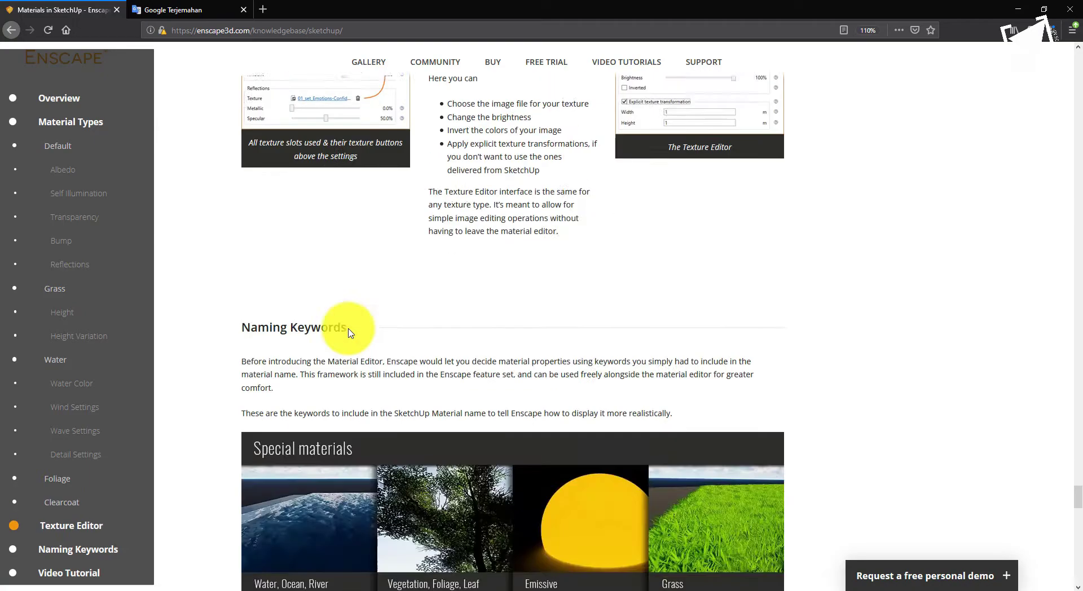
pyautogui.scroll(-5, 349, 333)
pyautogui.scroll(-5, 555, 374)
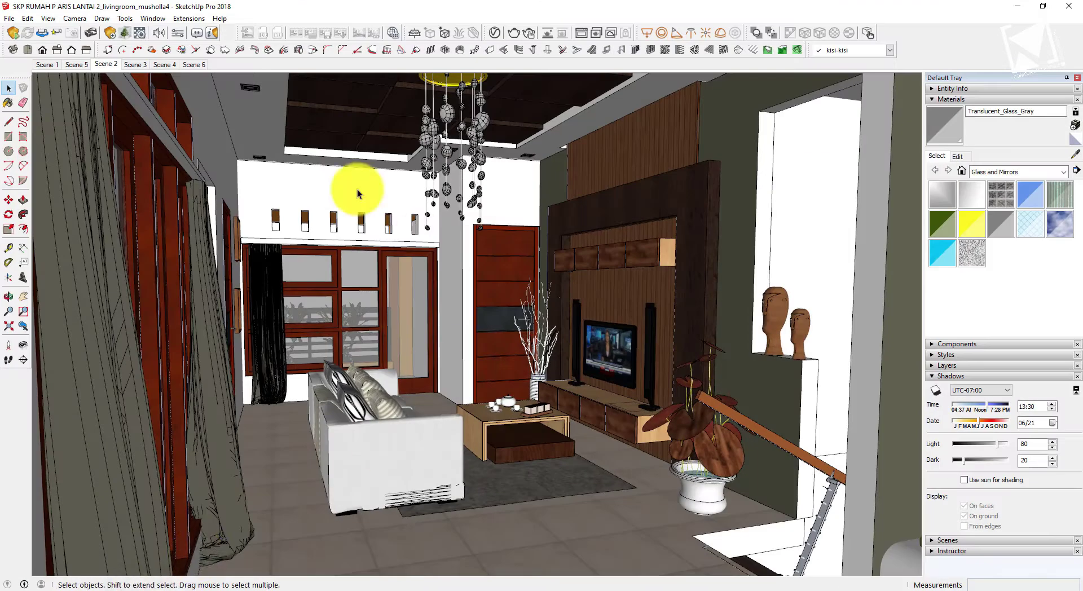
# Start Enscape for the livingroom_musholla4 model, synchronize its view with Scene 2 and reposition the render window
pyautogui.click(14, 37)
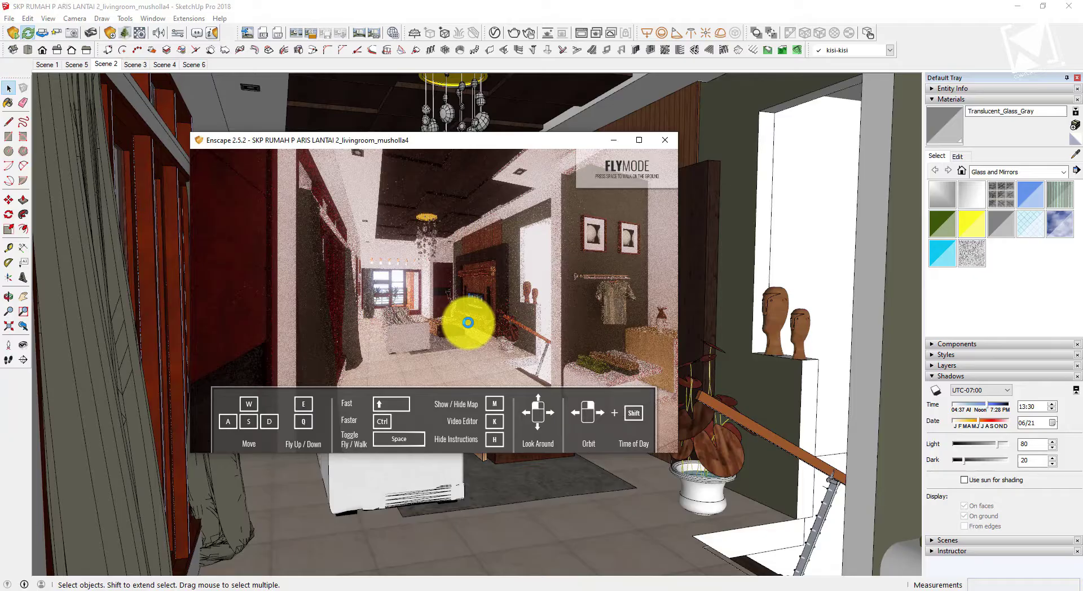
pyautogui.moveTo(471, 314); pyautogui.dragTo(473, 319)
pyautogui.click(43, 34)
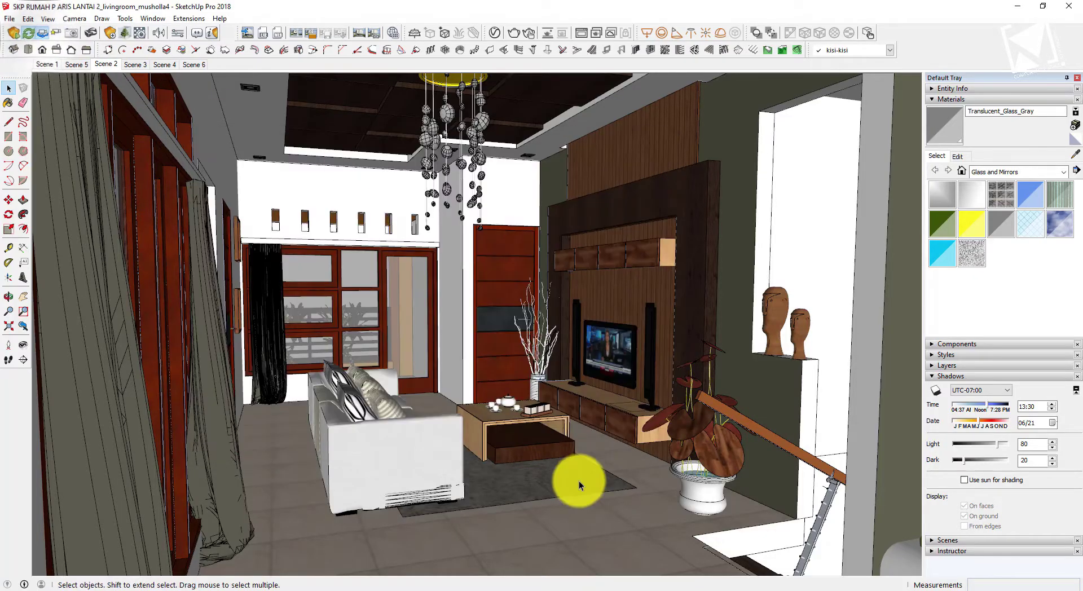
pyautogui.click(135, 590)
pyautogui.click(222, 548)
pyautogui.moveTo(479, 136); pyautogui.dragTo(617, 151)
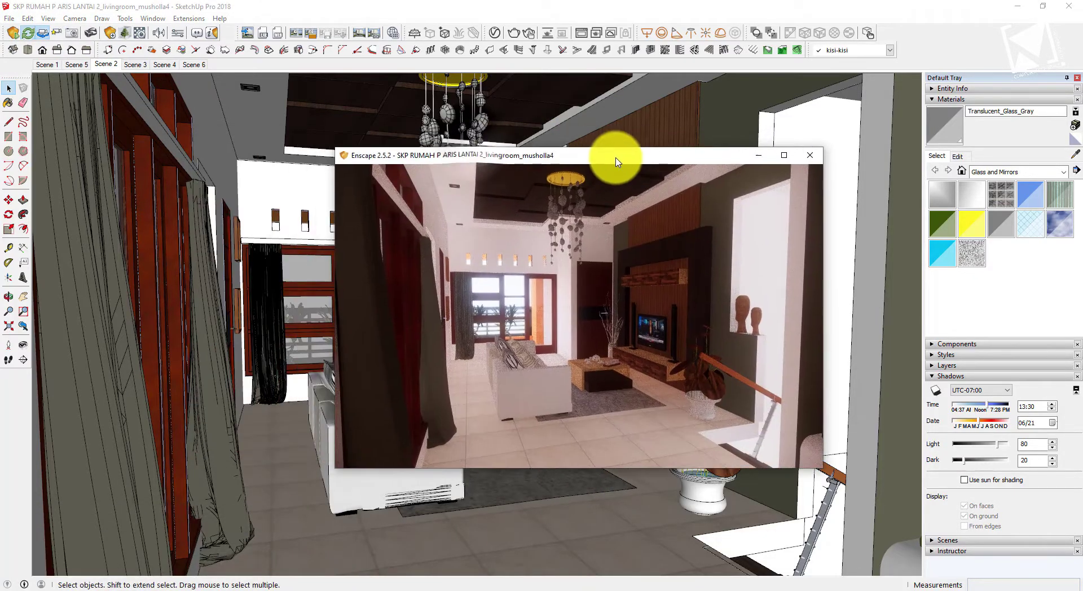
# Sample the floor tile material in SketchUp and rename it as ceramic
pyautogui.scroll(5, 570, 346)
pyautogui.moveTo(574, 353); pyautogui.dragTo(574, 352)
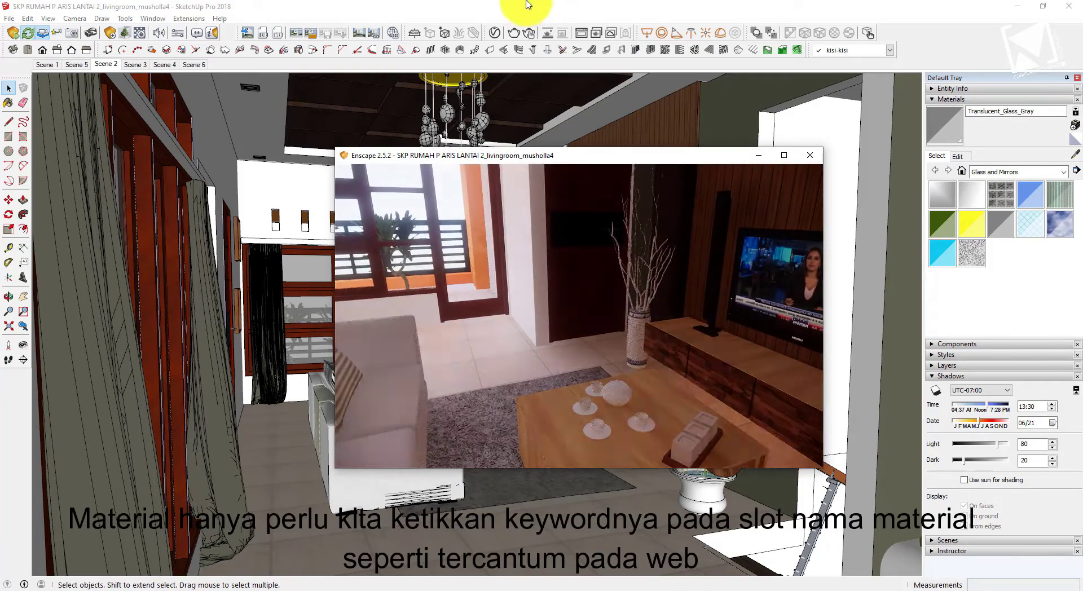
pyautogui.click(529, 7)
pyautogui.click(639, 508)
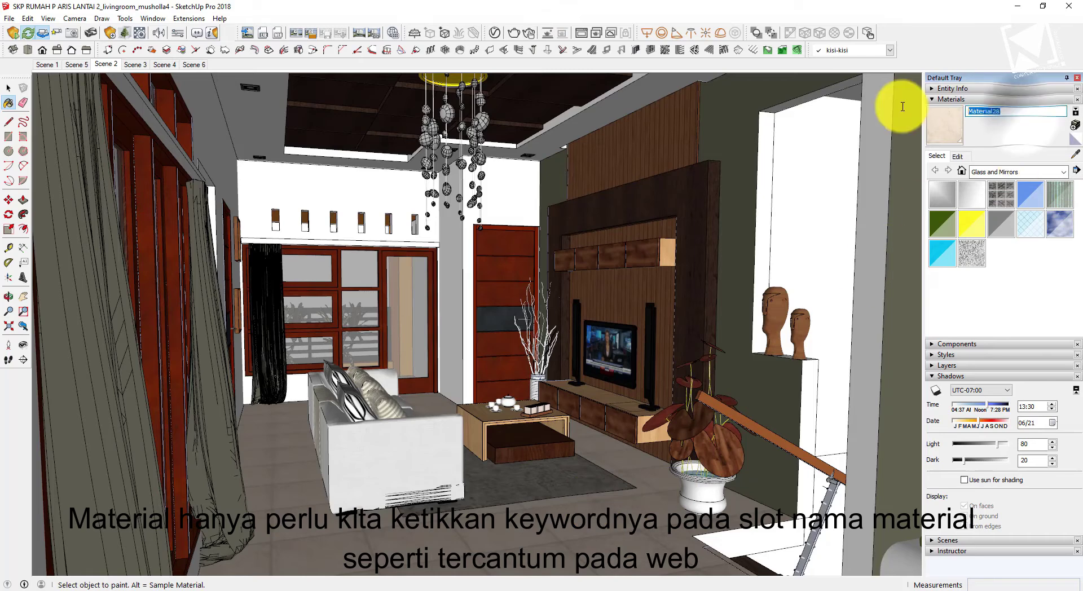
pyautogui.write('ceramic')
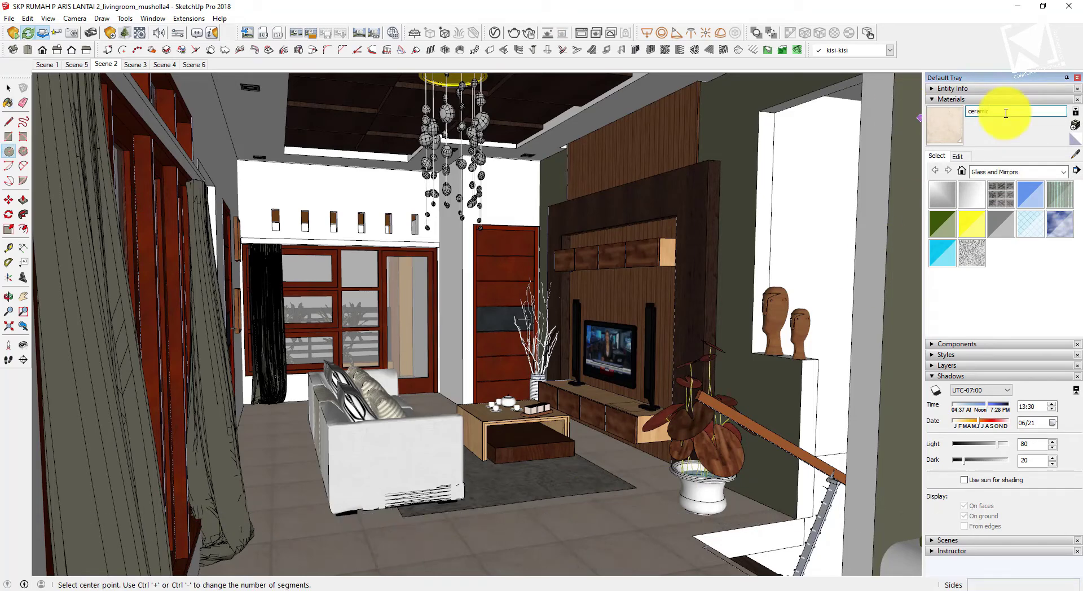
pyautogui.click(9, 89)
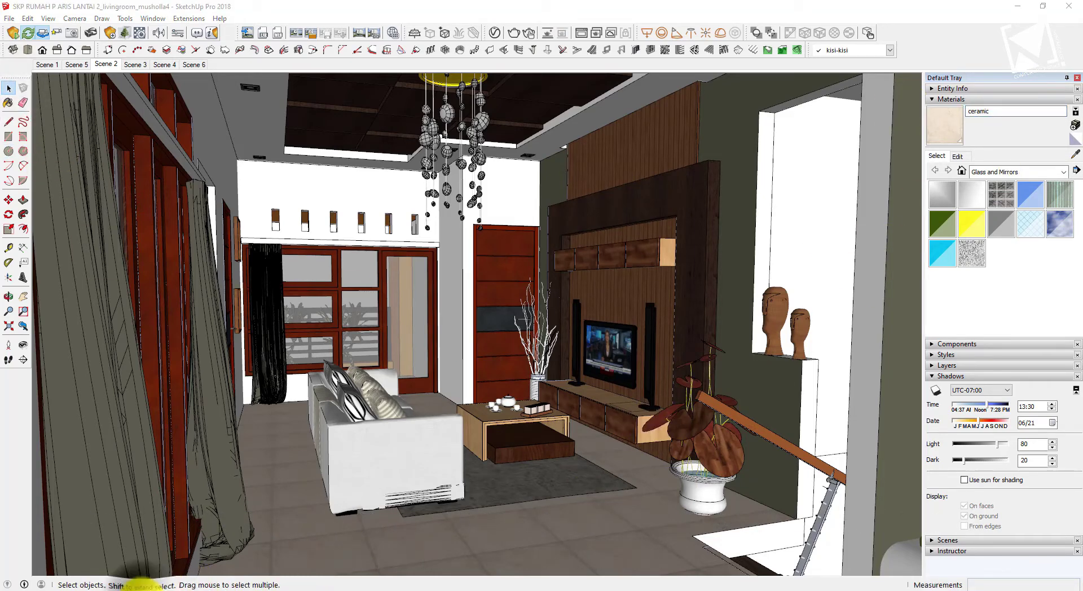
# Open the ceramic floor's settings in Enscape Materials and check the floor's reflections in the render
pyautogui.click(141, 589)
pyautogui.press('w')
pyautogui.moveTo(500, 392); pyautogui.dragTo(570, 429)
pyautogui.click(140, 38)
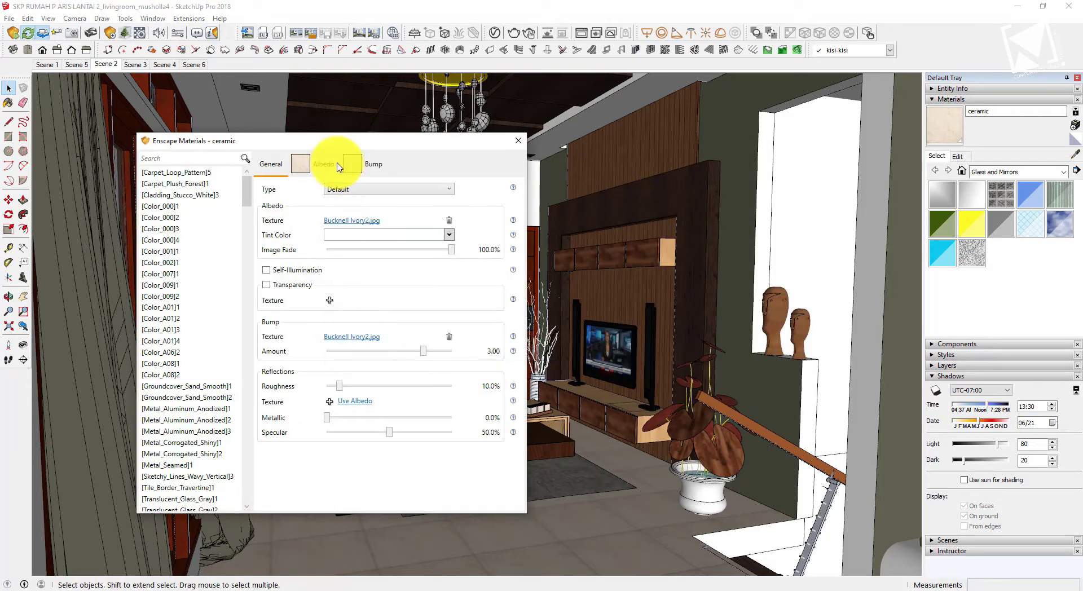
pyautogui.click(206, 568)
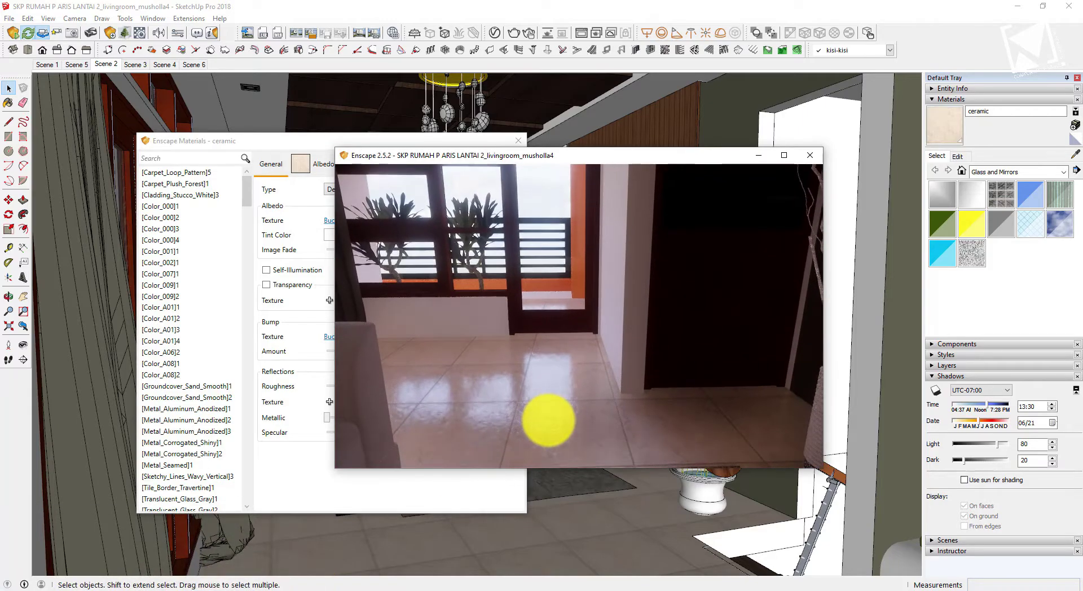
pyautogui.moveTo(542, 401)
pyautogui.mouseDown()
pyautogui.moveTo(536, 387)
pyautogui.moveTo(544, 394)
pyautogui.moveTo(600, 358)
pyautogui.mouseUp()
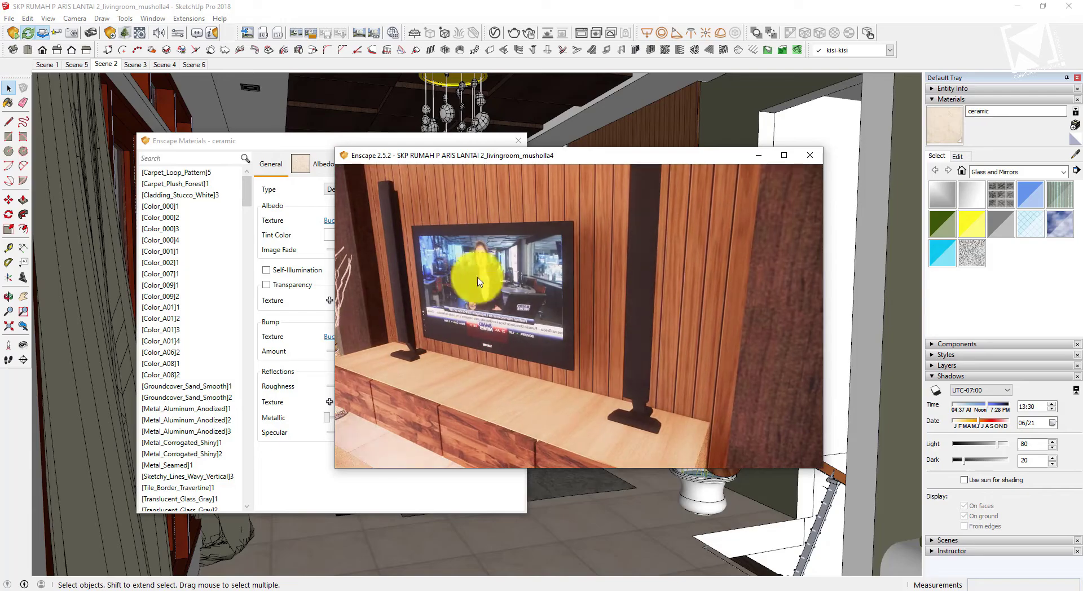
# Sample the TV screen's picture material in SketchUp with the Enscape Materials window moved clear of the TV
pyautogui.click(564, 3)
pyautogui.moveTo(489, 142)
pyautogui.mouseDown()
pyautogui.moveTo(345, 308)
pyautogui.moveTo(382, 325)
pyautogui.moveTo(387, 370)
pyautogui.mouseUp()
pyautogui.moveTo(597, 344)
pyautogui.mouseDown(button='middle')
pyautogui.moveTo(636, 331)
pyautogui.moveTo(605, 380)
pyautogui.mouseUp(button='middle')
pyautogui.scroll(2, 605, 380)
pyautogui.scroll(6, 605, 380)
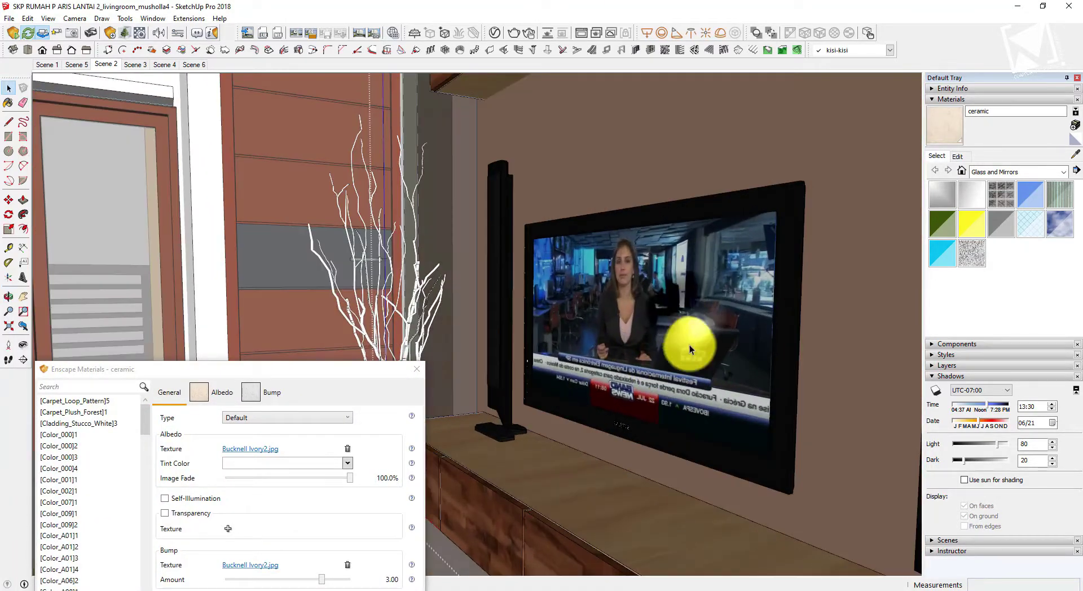
pyautogui.click(680, 360)
pyautogui.rightClick(680, 360)
pyautogui.moveTo(750, 263)
pyautogui.click(884, 270)
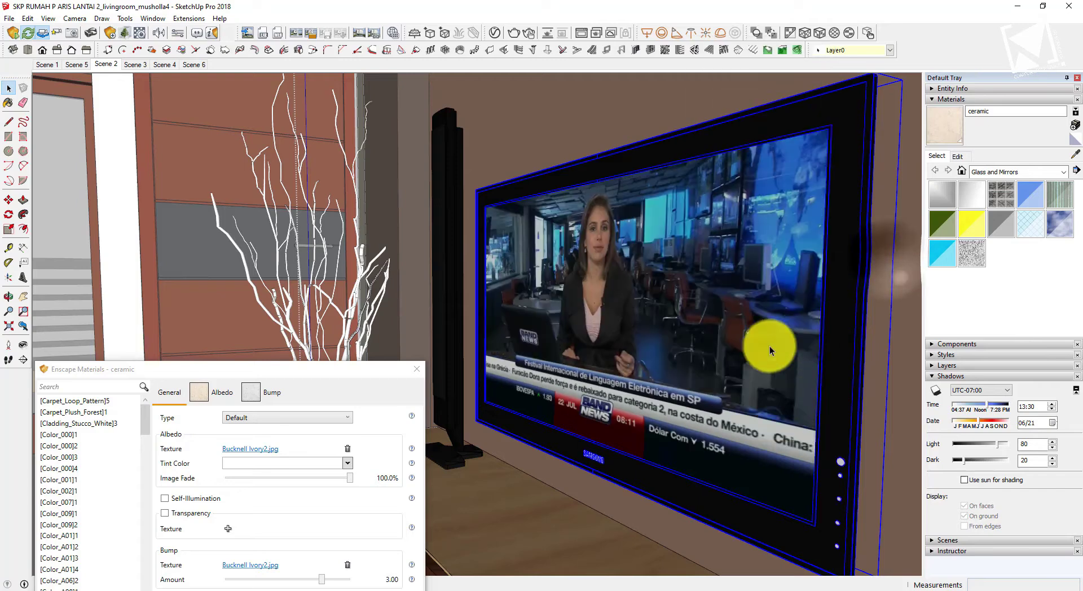
pyautogui.click(768, 256)
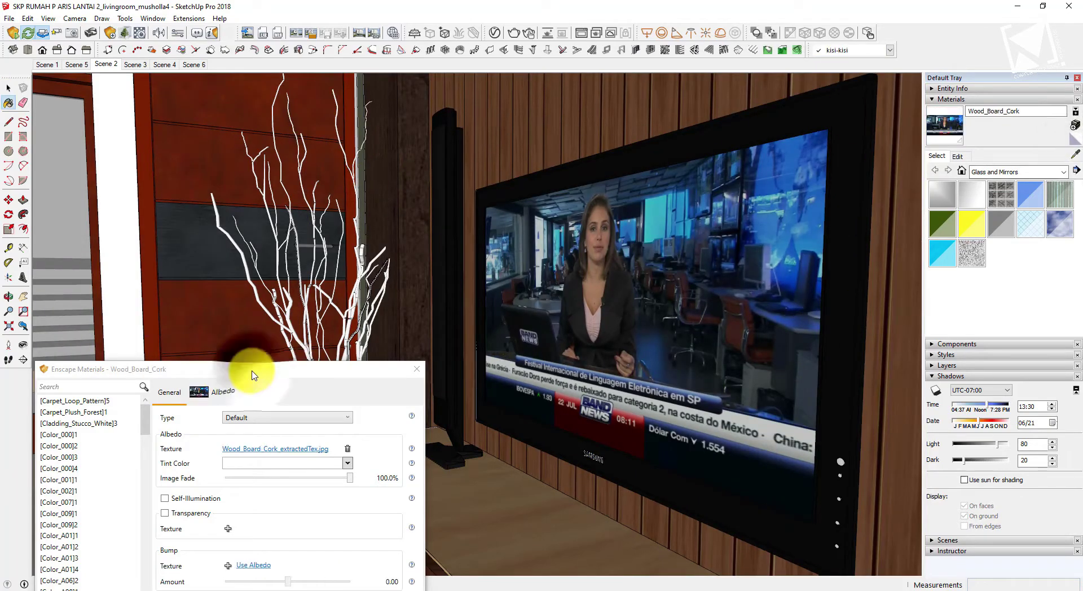
# Make the TV screen material self-illuminated with a luminance of 995 cd/m² and check its glow in the render
pyautogui.click(166, 377)
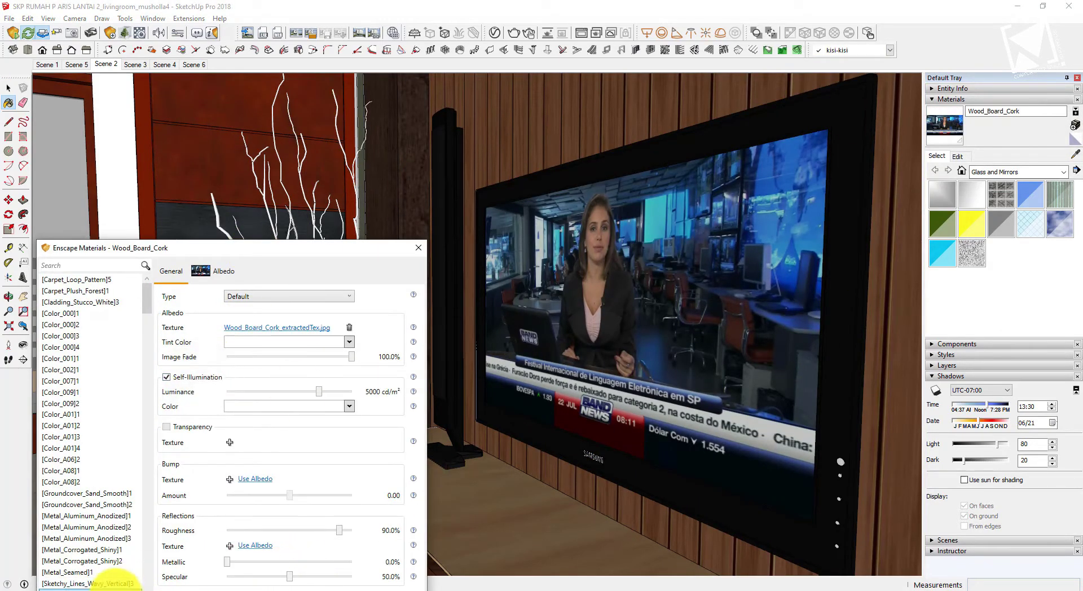
pyautogui.click(115, 590)
pyautogui.click(205, 553)
pyautogui.moveTo(566, 163); pyautogui.dragTo(664, 191)
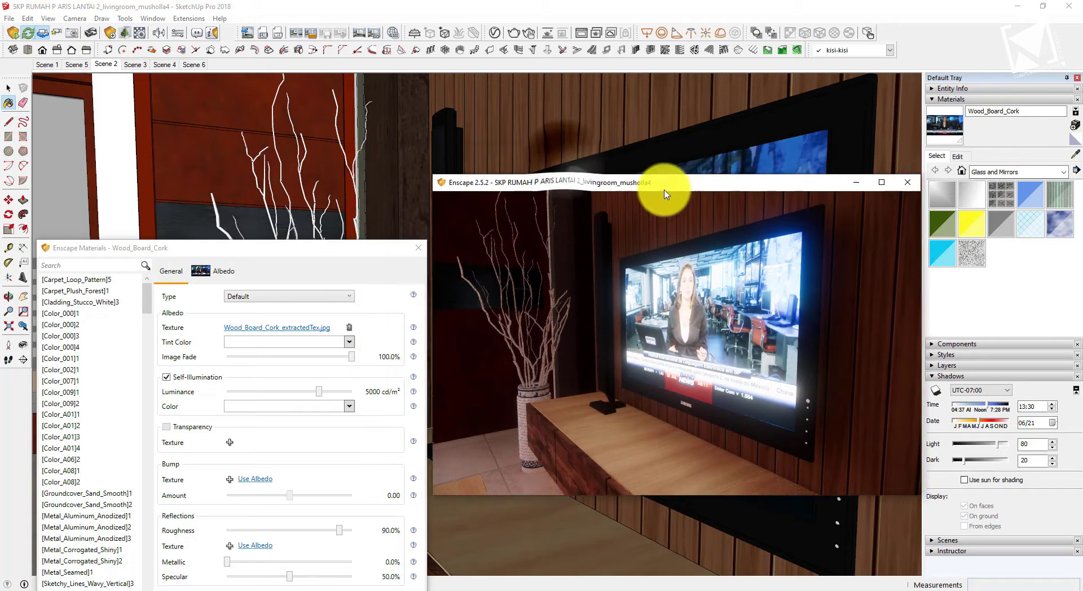
pyautogui.moveTo(317, 393); pyautogui.dragTo(301, 398)
pyautogui.click(161, 587)
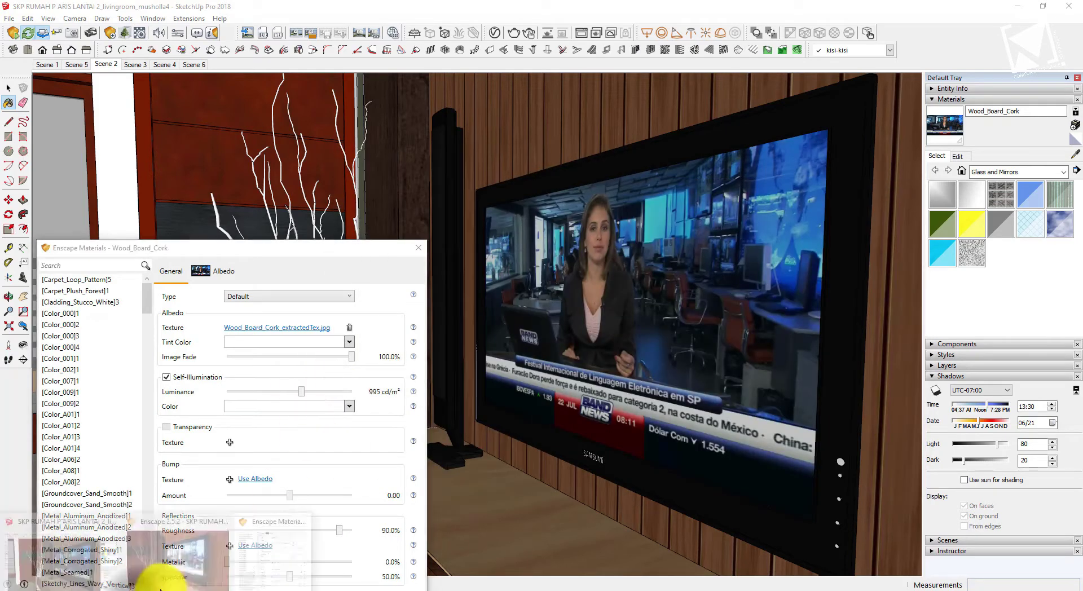
pyautogui.click(164, 562)
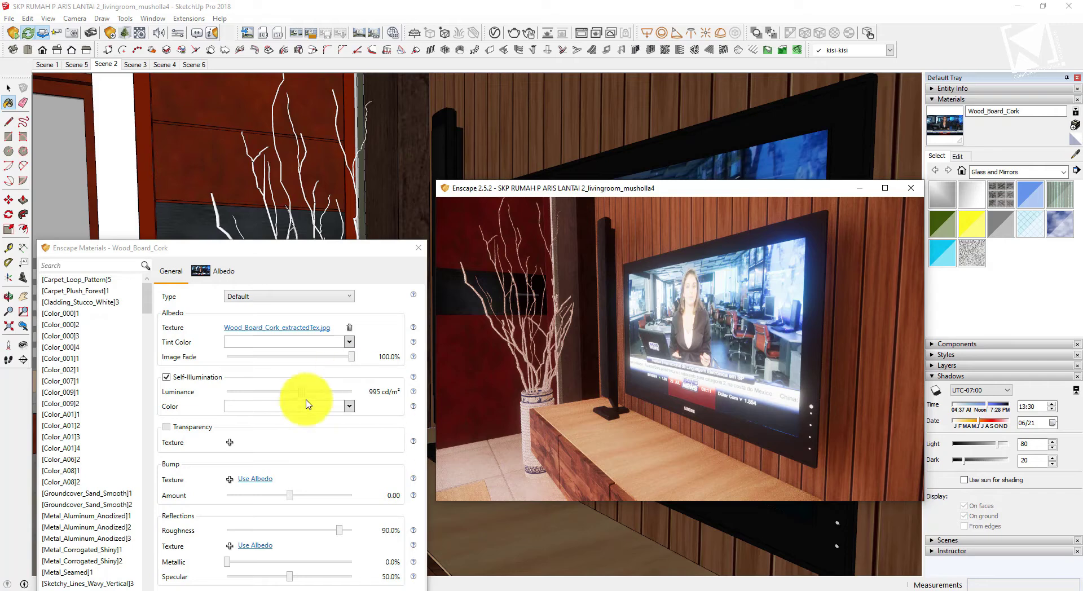
# Set the TV screen material's roughness to 76.4% and metallic to 19.0%, checking both in the render
pyautogui.moveTo(338, 531); pyautogui.dragTo(326, 536)
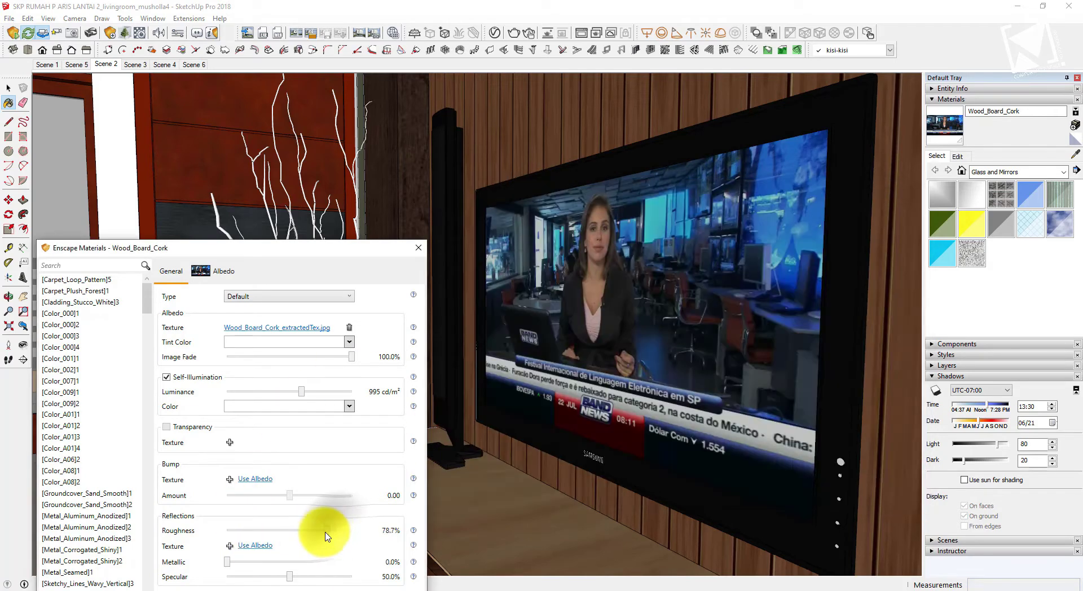
pyautogui.click(158, 587)
pyautogui.click(205, 558)
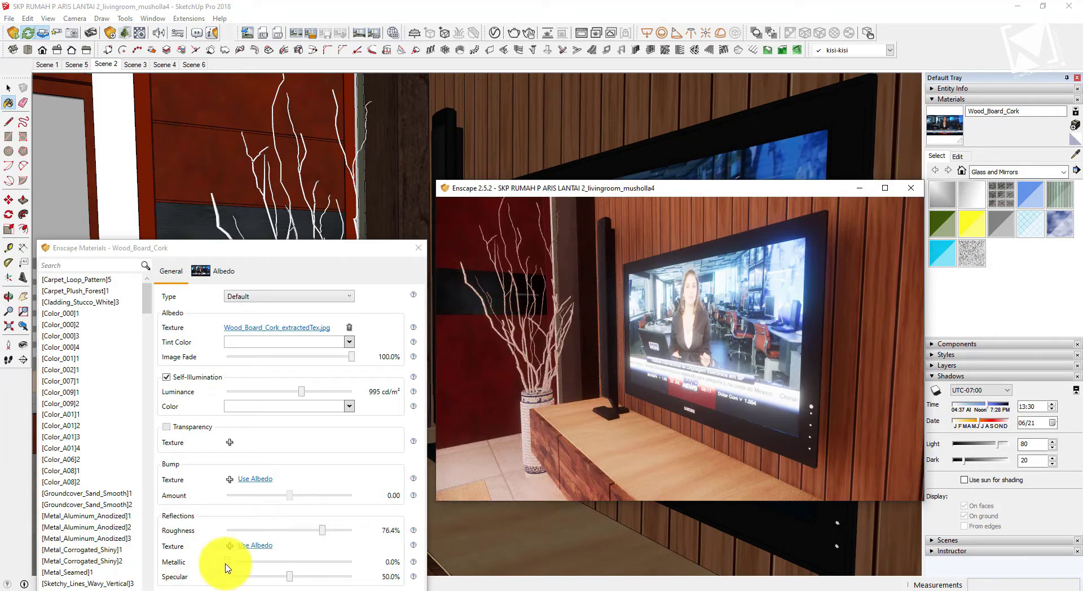
pyautogui.moveTo(226, 567); pyautogui.dragTo(247, 565)
pyautogui.click(141, 587)
pyautogui.click(229, 553)
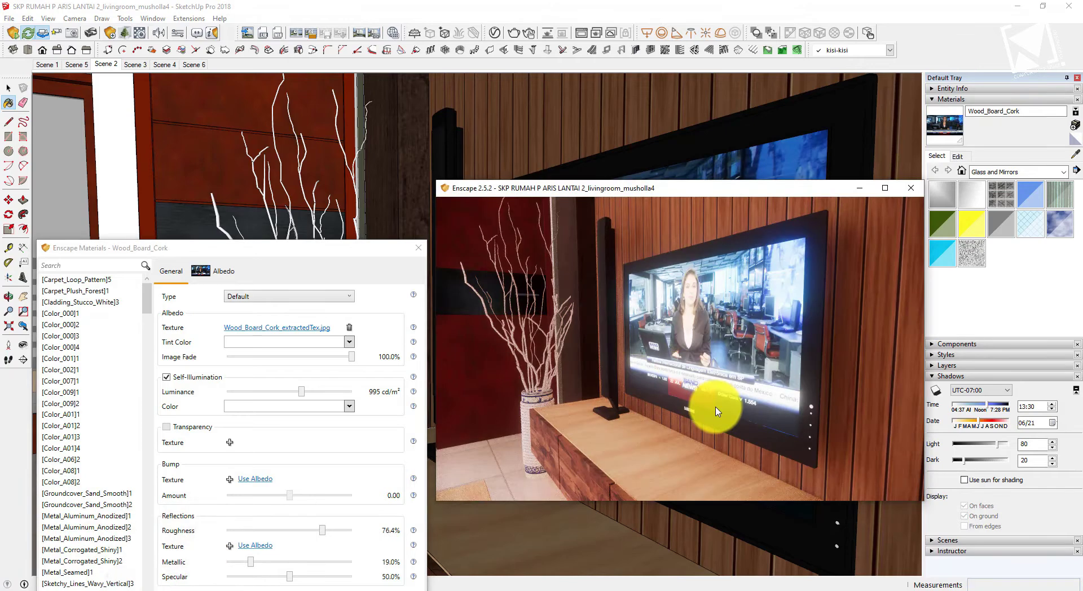
# Sample the TV frame's black material, rename it as plastic and inspect the TV and speakers in the render
pyautogui.click(756, 4)
pyautogui.click(1075, 154)
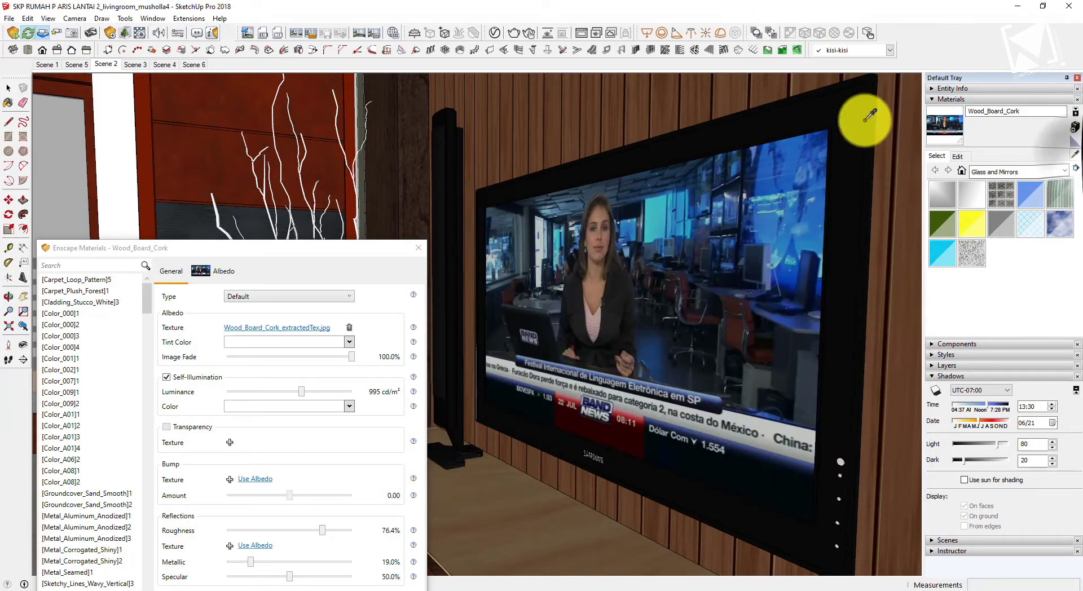
pyautogui.click(870, 148)
pyautogui.moveTo(1003, 111); pyautogui.dragTo(922, 112)
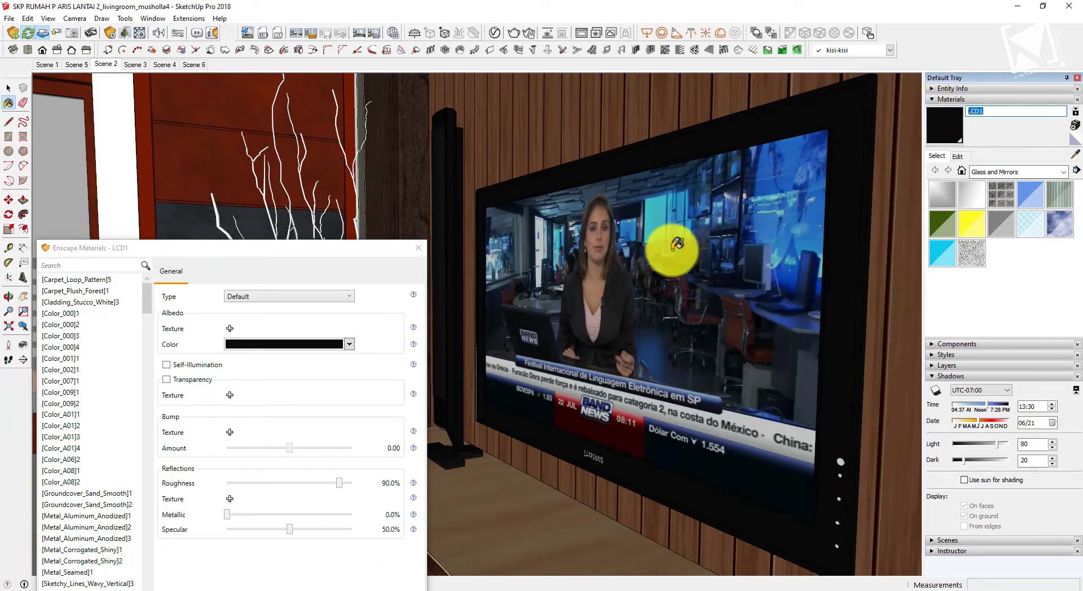
pyautogui.click(140, 589)
pyautogui.click(218, 551)
pyautogui.click(999, 129)
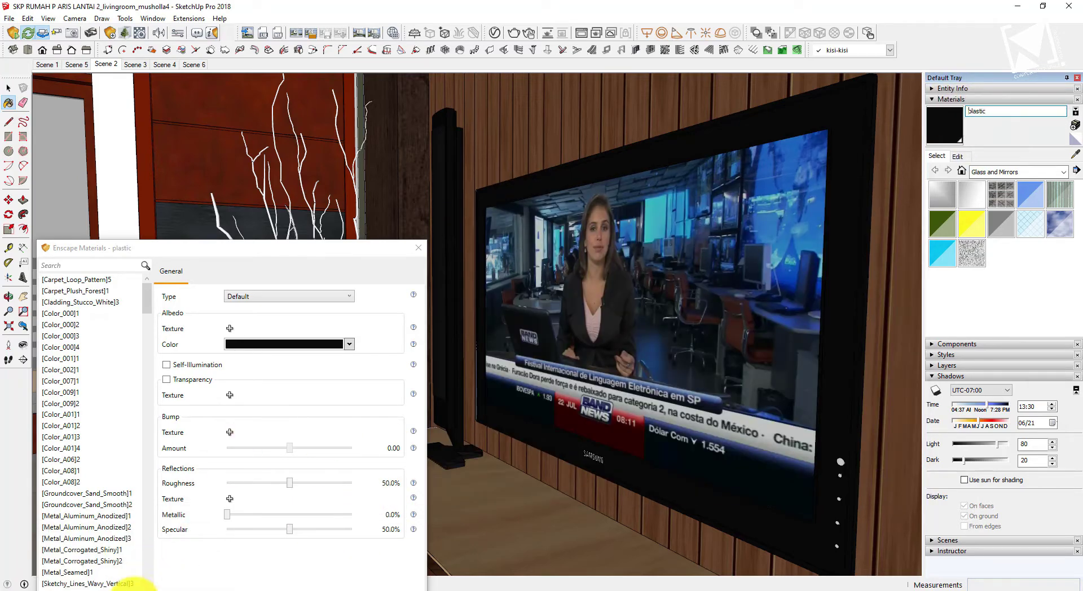
pyautogui.click(139, 586)
pyautogui.click(225, 552)
pyautogui.moveTo(806, 451)
pyautogui.mouseDown()
pyautogui.moveTo(665, 386)
pyautogui.moveTo(737, 386)
pyautogui.mouseUp()
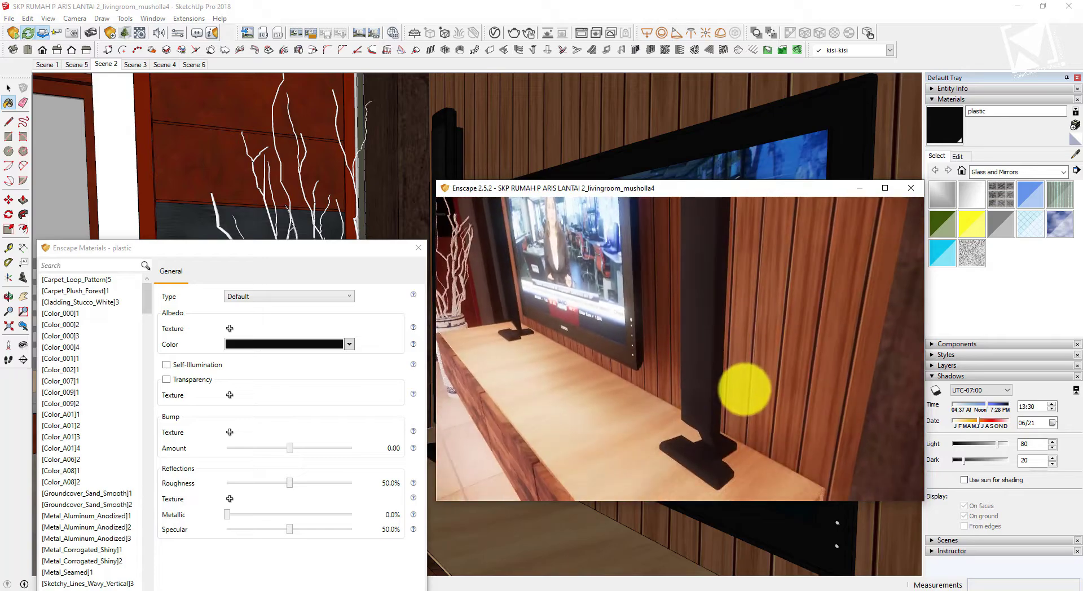
# Sample the black material of the speaker beside the TV and view the speaker in the render
pyautogui.click(986, 121)
pyautogui.moveTo(671, 265)
pyautogui.mouseDown(button='middle')
pyautogui.moveTo(683, 263)
pyautogui.moveTo(631, 277)
pyautogui.mouseUp(button='middle')
pyautogui.scroll(-5, 623, 278)
pyautogui.moveTo(879, 479); pyautogui.dragTo(829, 459, button='middle')
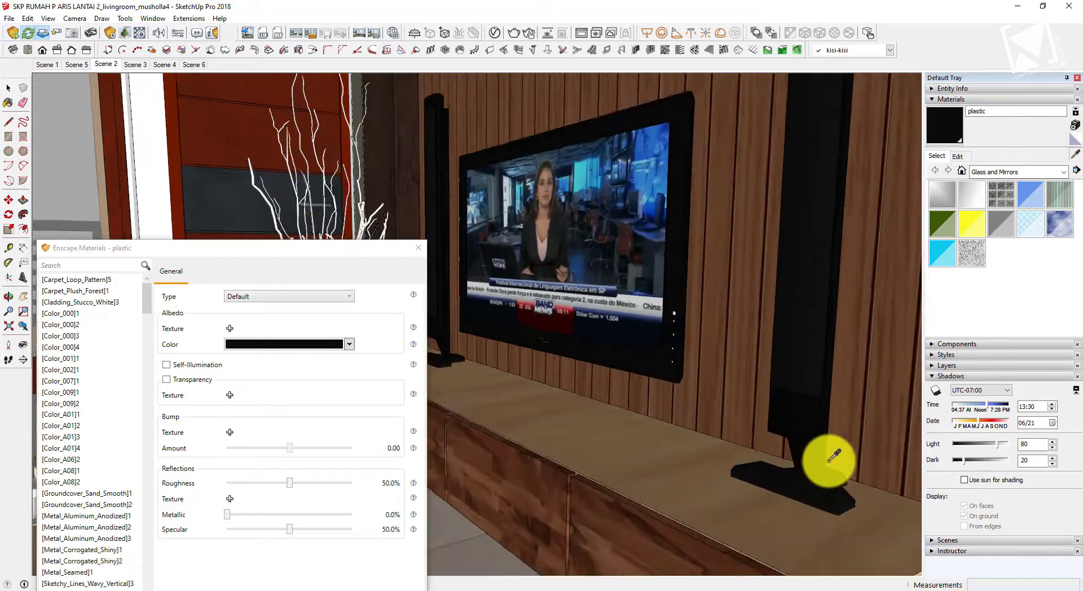
pyautogui.scroll(4, 829, 459)
pyautogui.click(826, 377)
pyautogui.click(145, 563)
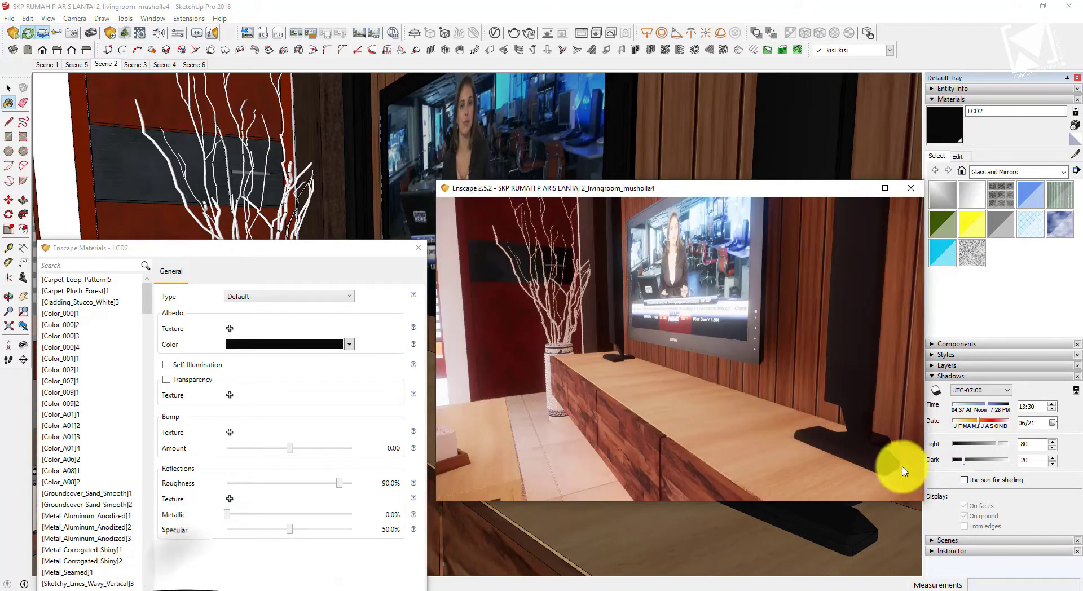
# Try the plastic keyword as the speaker material's name and check it in the render
pyautogui.click(1003, 149)
pyautogui.doubleClick(940, 113)
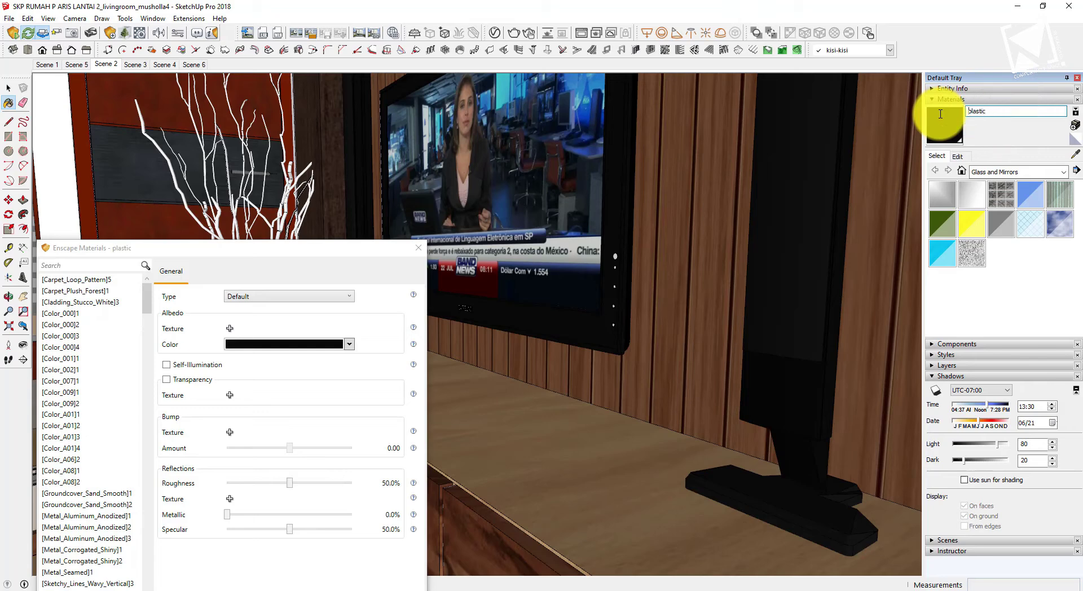
pyautogui.click(113, 586)
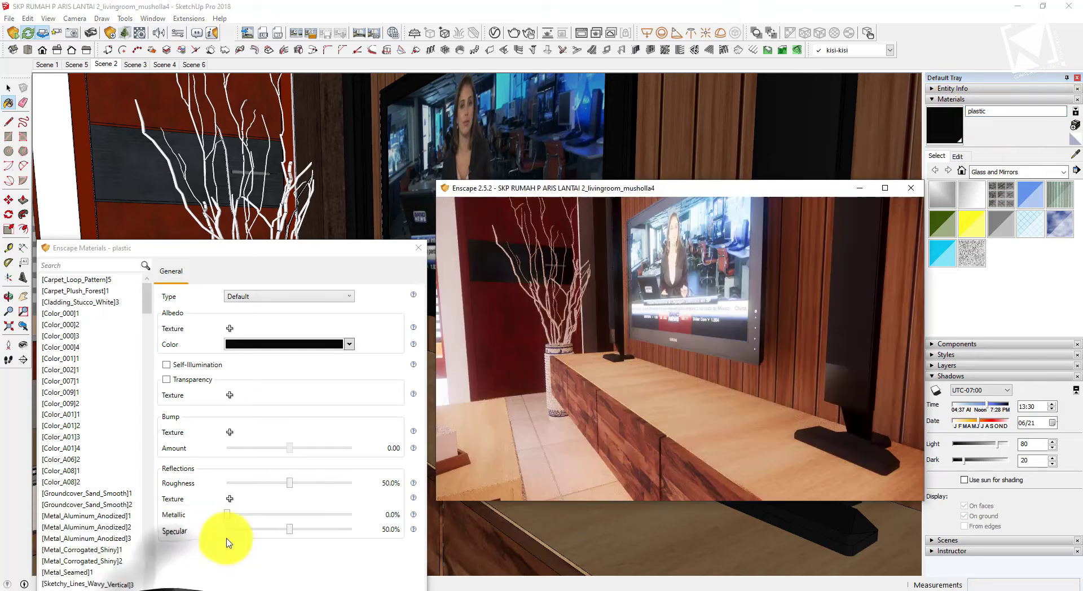
# Rename the speaker's material as fabric and check its look in the render
pyautogui.click(1071, 167)
pyautogui.doubleClick(944, 111)
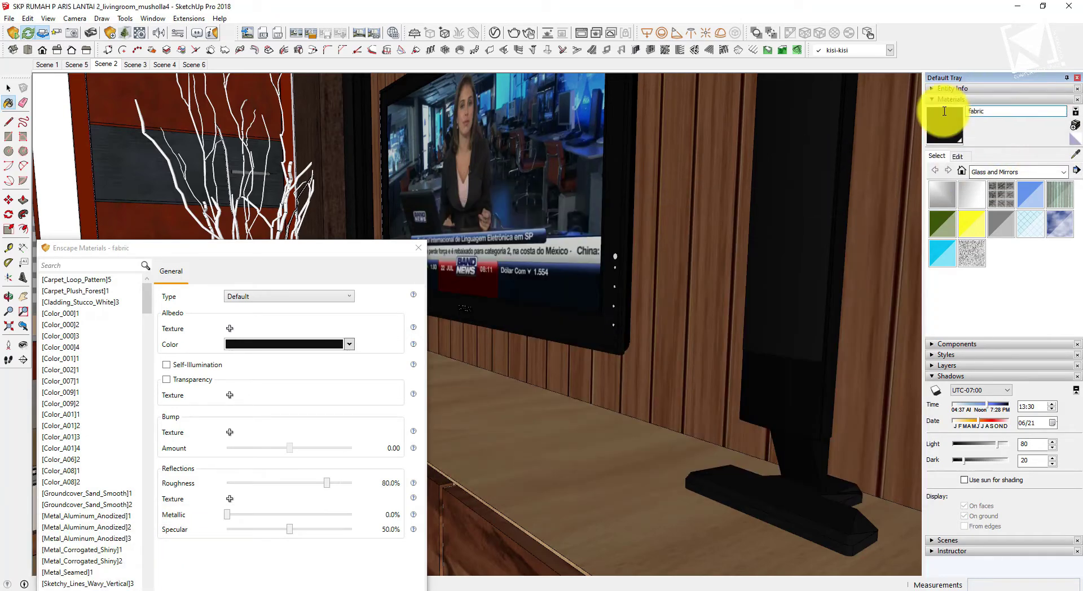
pyautogui.click(137, 587)
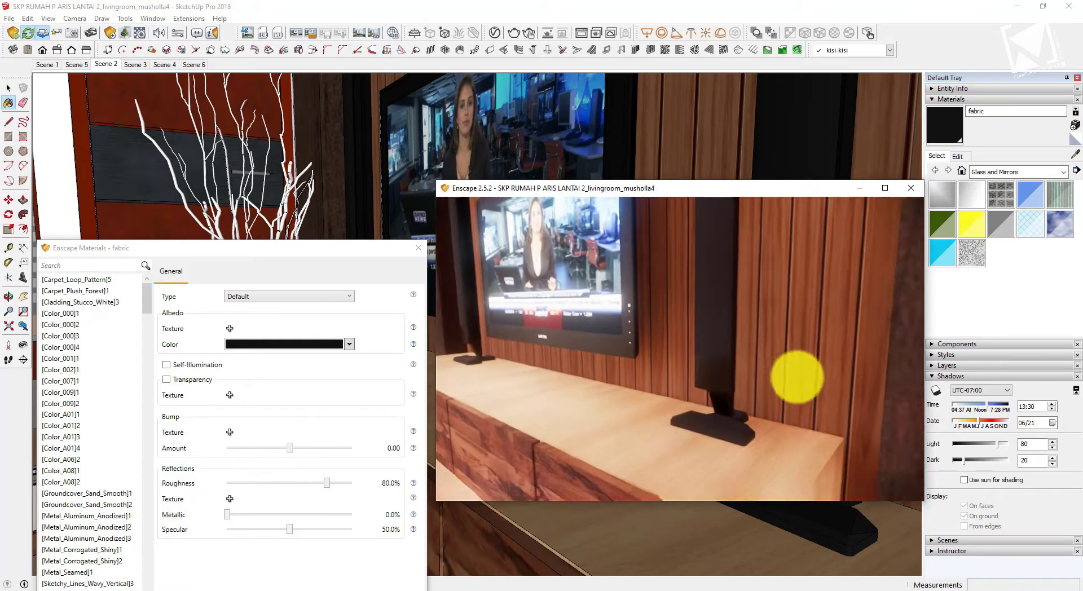
# Rename the slatted TV wall's wood material as marble, use its albedo as the bump texture and check the render
pyautogui.click(1075, 152)
pyautogui.click(688, 193)
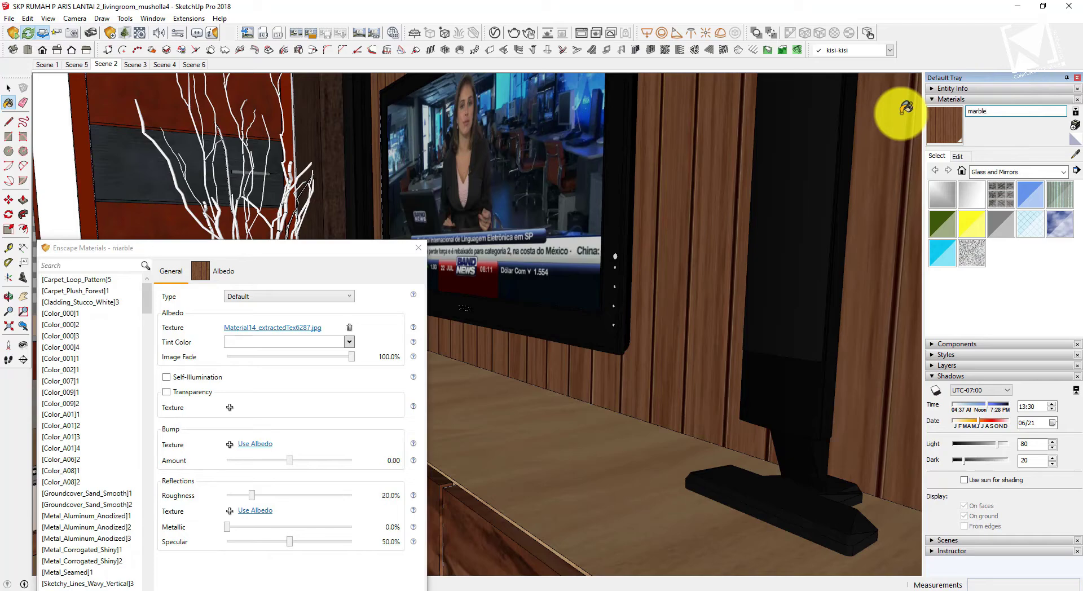
pyautogui.click(194, 560)
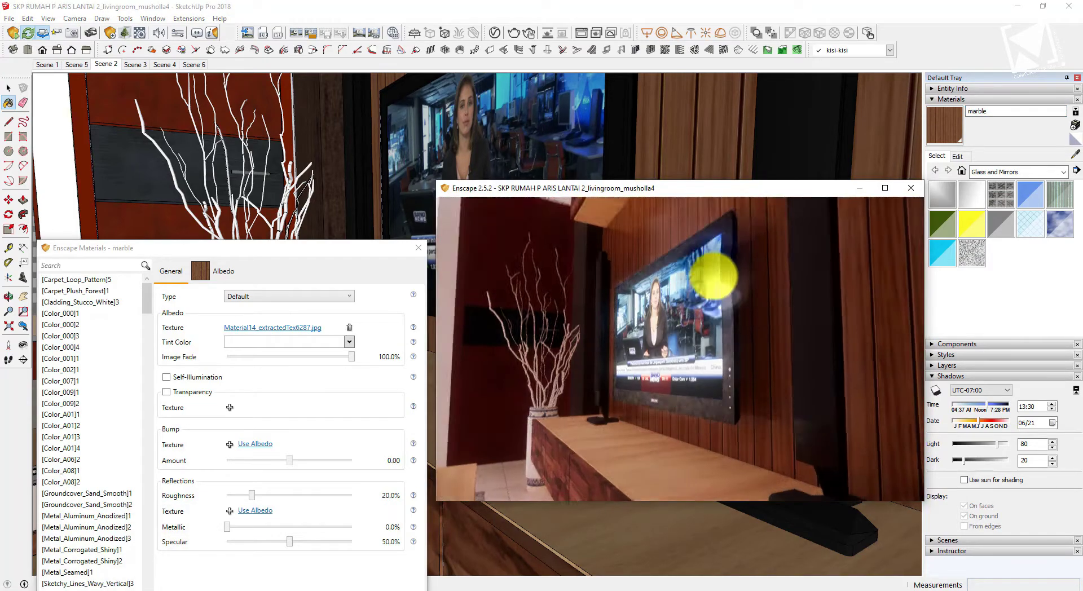
pyautogui.click(255, 444)
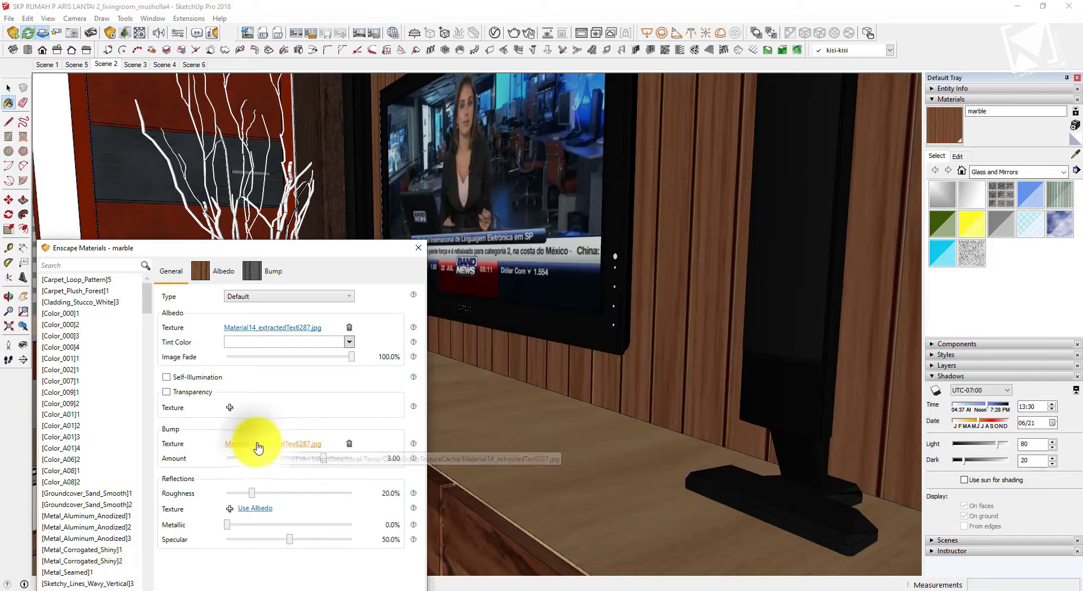
pyautogui.click(141, 580)
pyautogui.moveTo(747, 338)
pyautogui.mouseDown()
pyautogui.moveTo(761, 350)
pyautogui.moveTo(754, 343)
pyautogui.mouseUp()
pyautogui.scroll(-5, 752, 333)
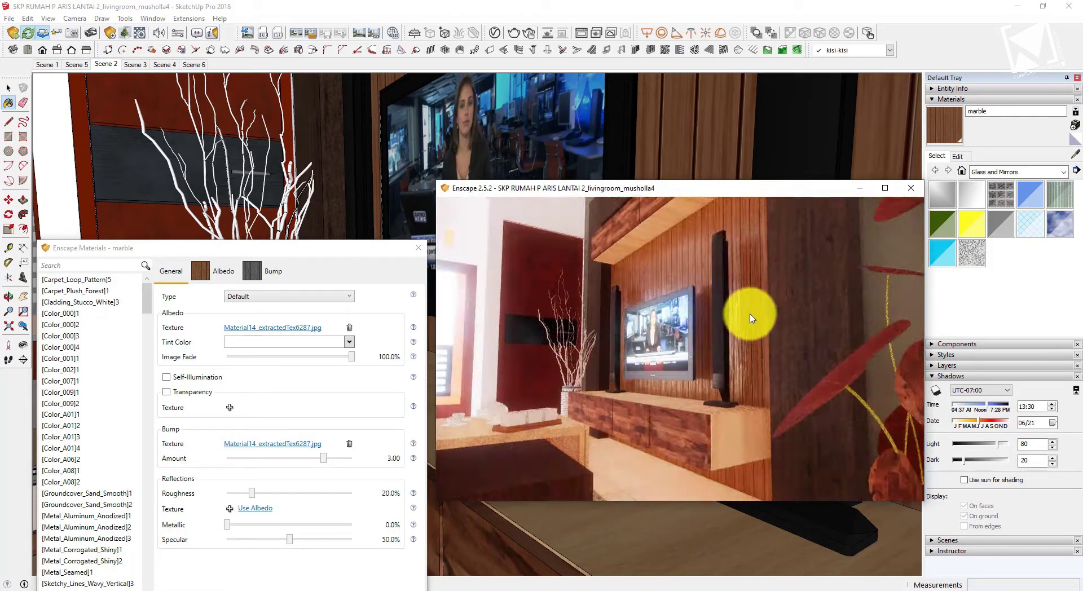
# Rename the TV cabinet's light wood material as marble 2 and use its albedo as the bump texture
pyautogui.click(1076, 156)
pyautogui.scroll(-4, 592, 290)
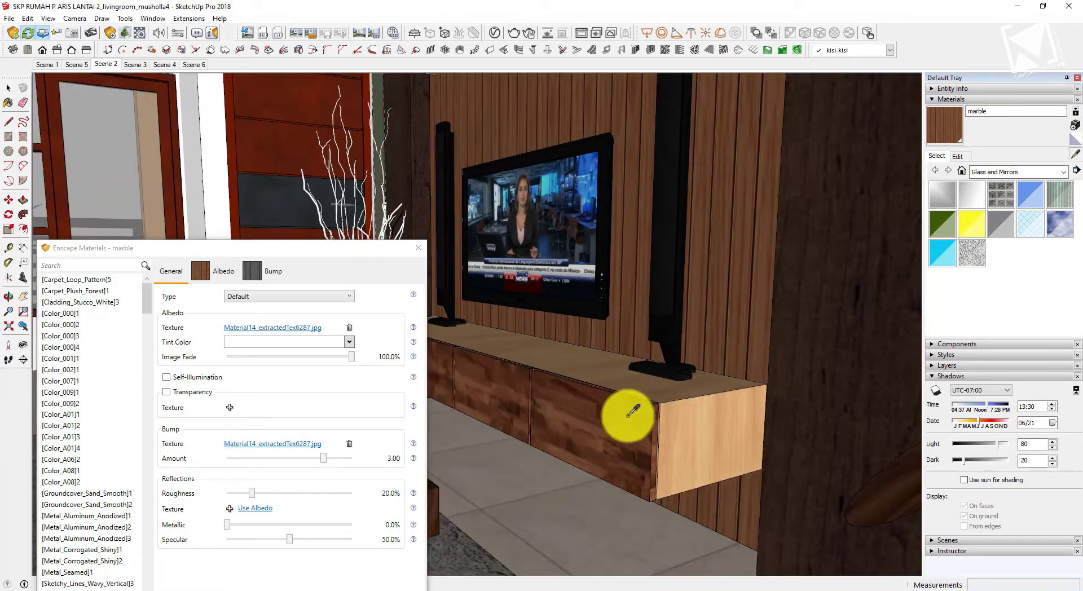
pyautogui.scroll(1, 632, 410)
pyautogui.click(636, 387)
pyautogui.moveTo(1014, 112); pyautogui.dragTo(929, 114)
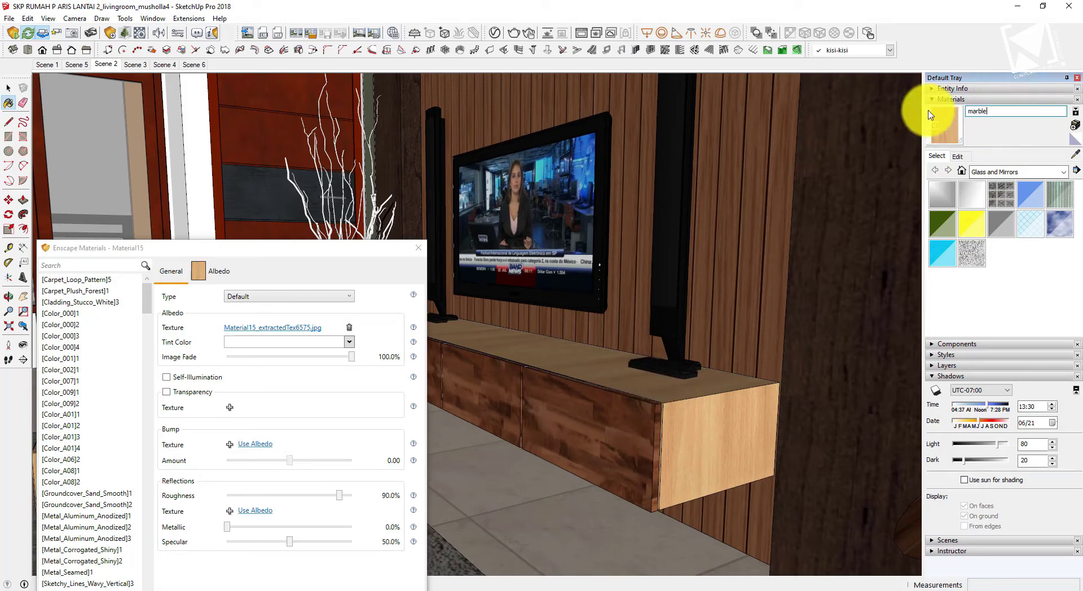
pyautogui.click(254, 445)
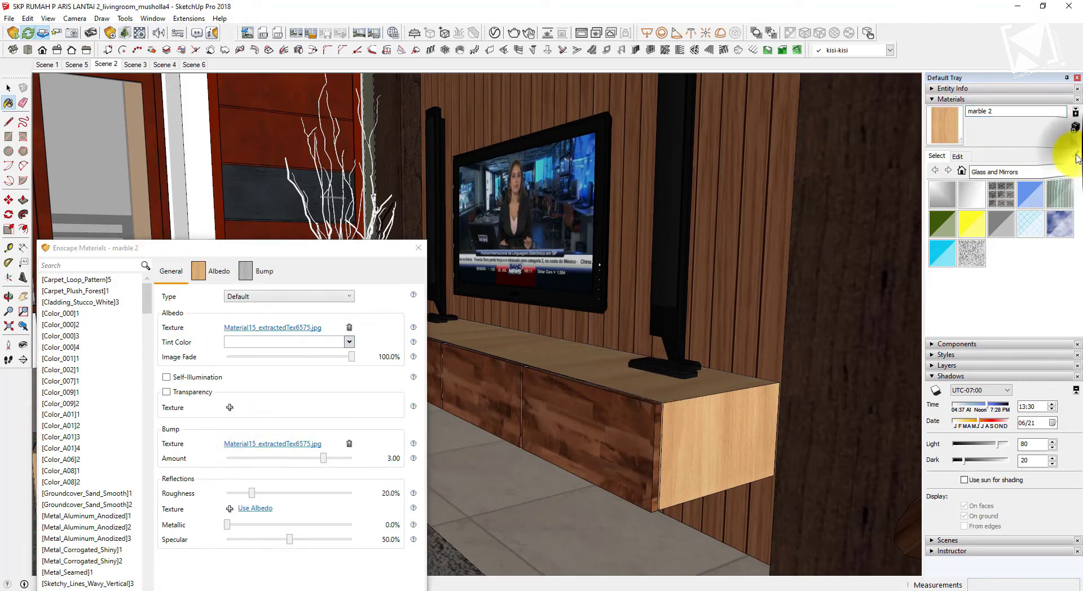
# Rename the TV cabinet's drawer-front wood material as marble 3 and the dark wood panel beside the TV wall as marble 4
pyautogui.click(864, 261)
pyautogui.moveTo(1014, 111); pyautogui.dragTo(919, 111)
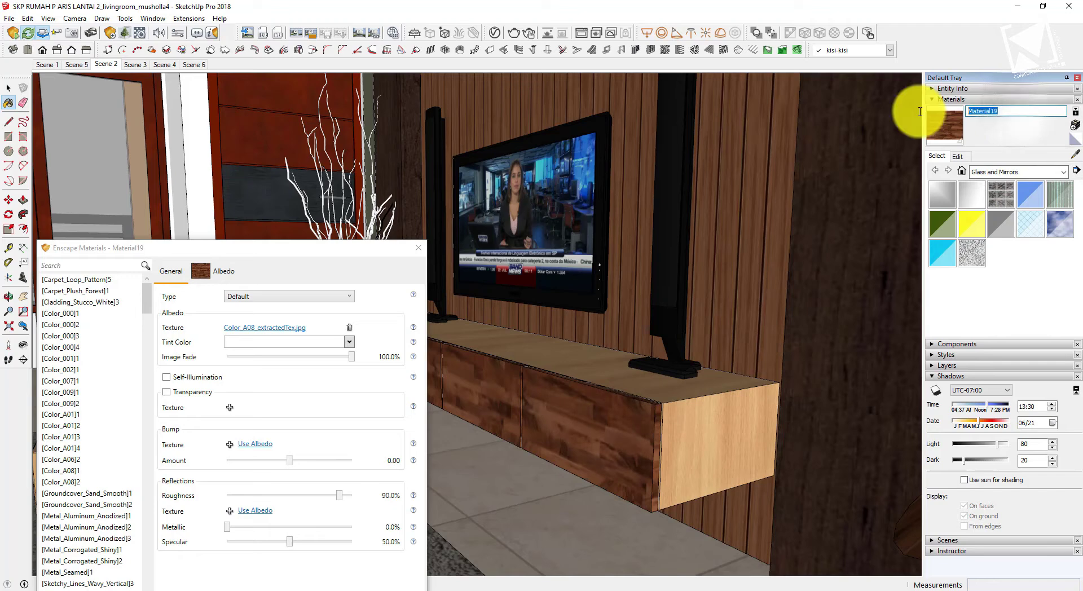
pyautogui.click(1076, 158)
pyautogui.click(866, 282)
pyautogui.moveTo(1004, 111); pyautogui.dragTo(897, 110)
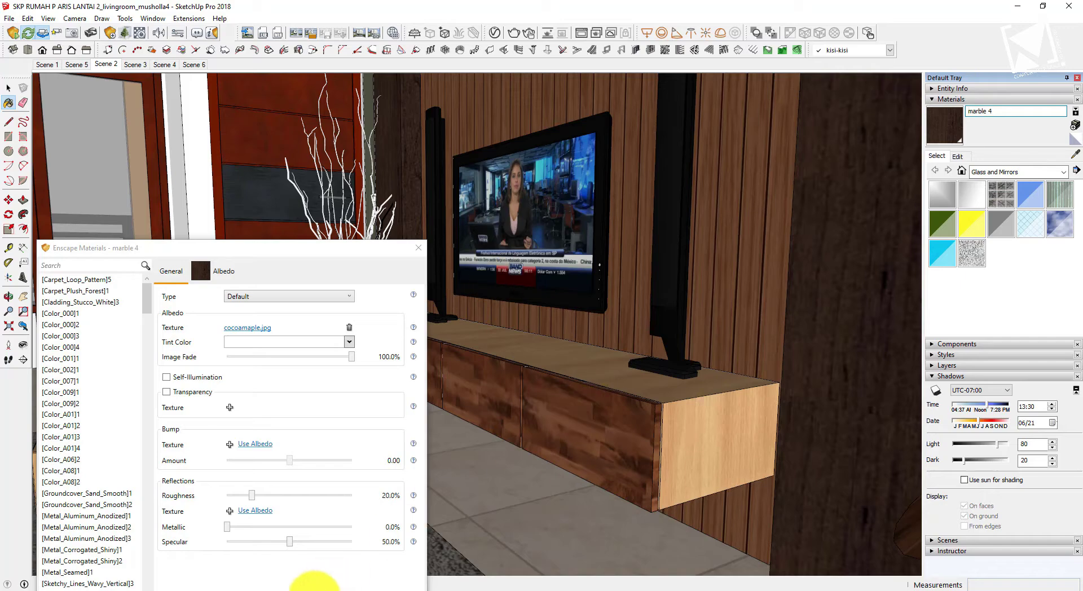
# Inspect the dark wood panel in the render, use its albedo as the bump texture and check the result
pyautogui.click(169, 542)
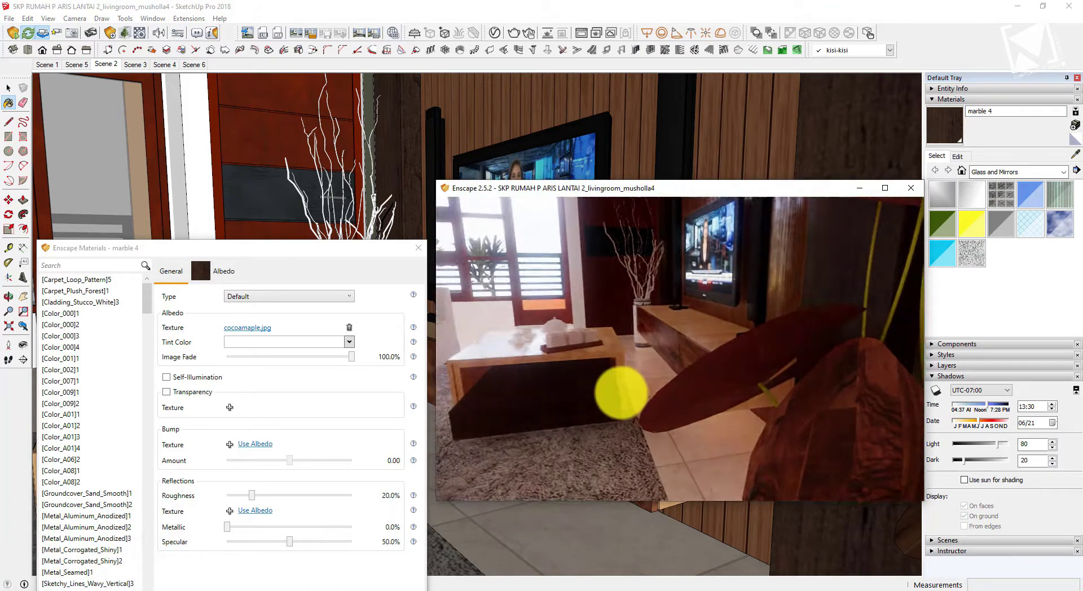
pyautogui.moveTo(621, 393); pyautogui.dragTo(622, 394, button='right')
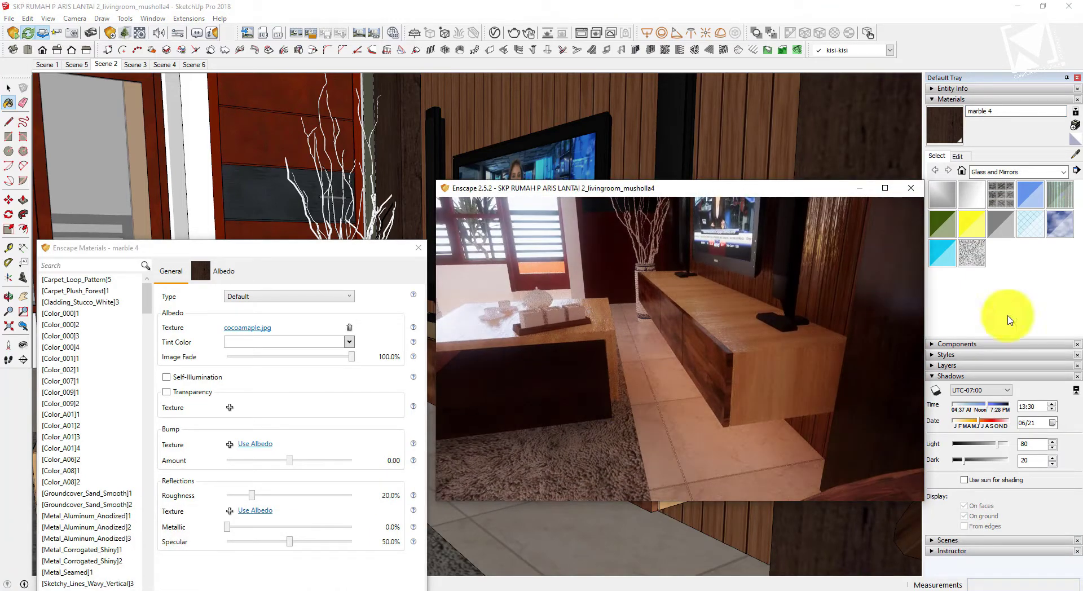
pyautogui.moveTo(743, 272); pyautogui.dragTo(771, 287)
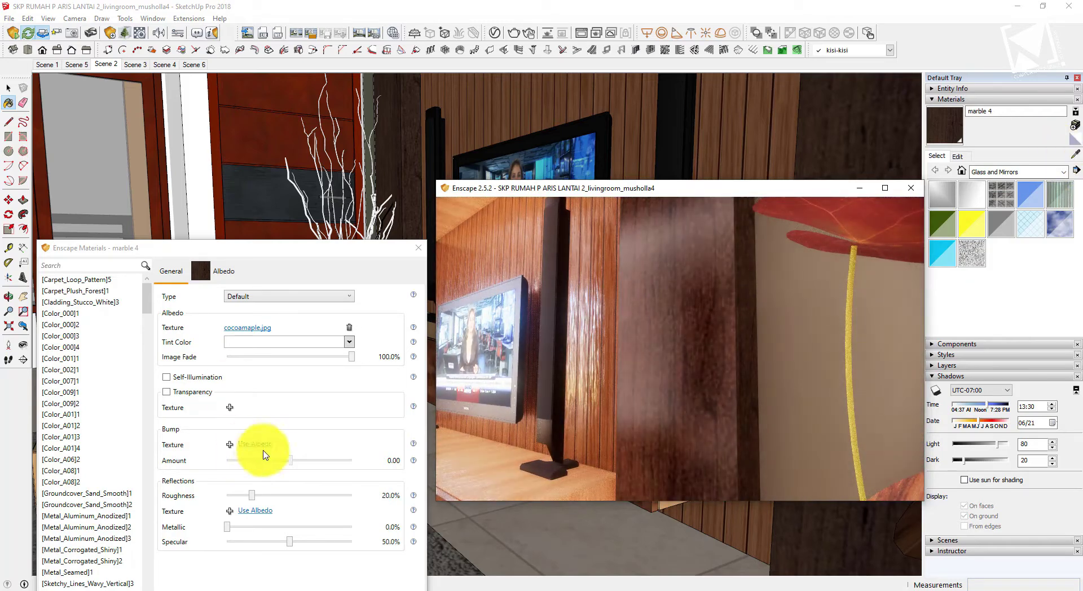
pyautogui.click(261, 448)
pyautogui.moveTo(169, 587)
pyautogui.click(176, 564)
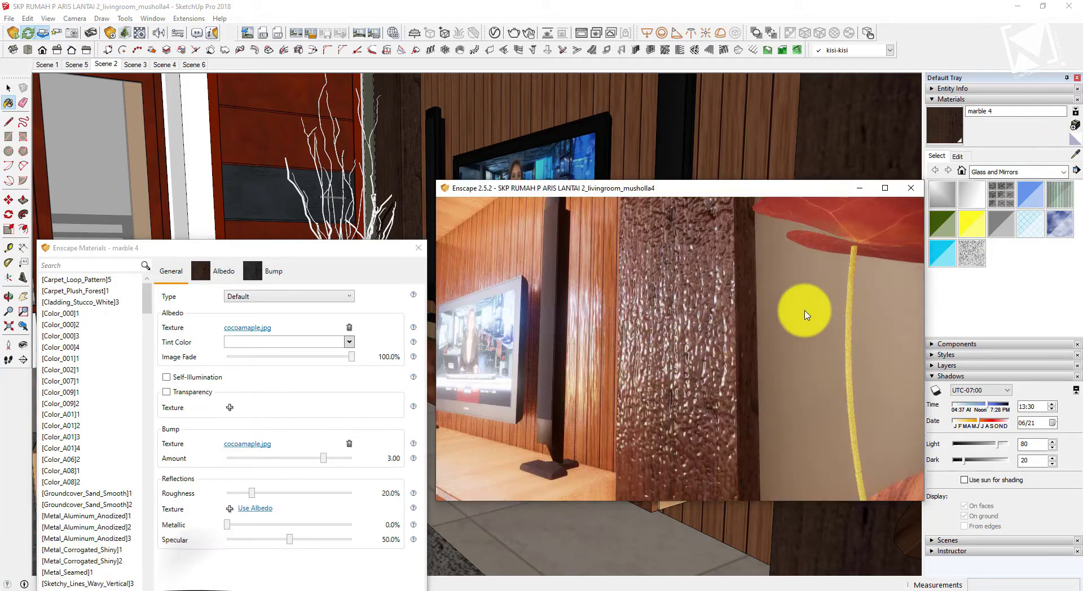
# Set the dark panel's bump amount to 3.85 and roughness to 6.9%, and examine its surface in the render
pyautogui.moveTo(325, 461)
pyautogui.mouseDown()
pyautogui.moveTo(252, 466)
pyautogui.moveTo(320, 459)
pyautogui.mouseUp()
pyautogui.moveTo(169, 586)
pyautogui.click(181, 556)
pyautogui.click(177, 559)
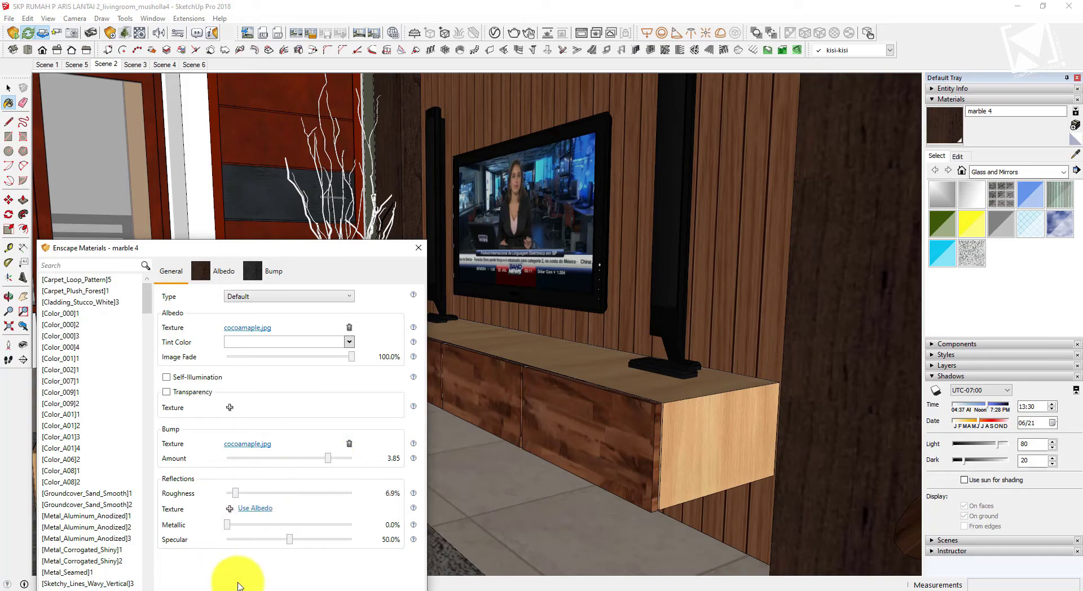
pyautogui.moveTo(138, 588)
pyautogui.click(178, 558)
pyautogui.scroll(-5, 673, 355)
pyautogui.scroll(5, 677, 338)
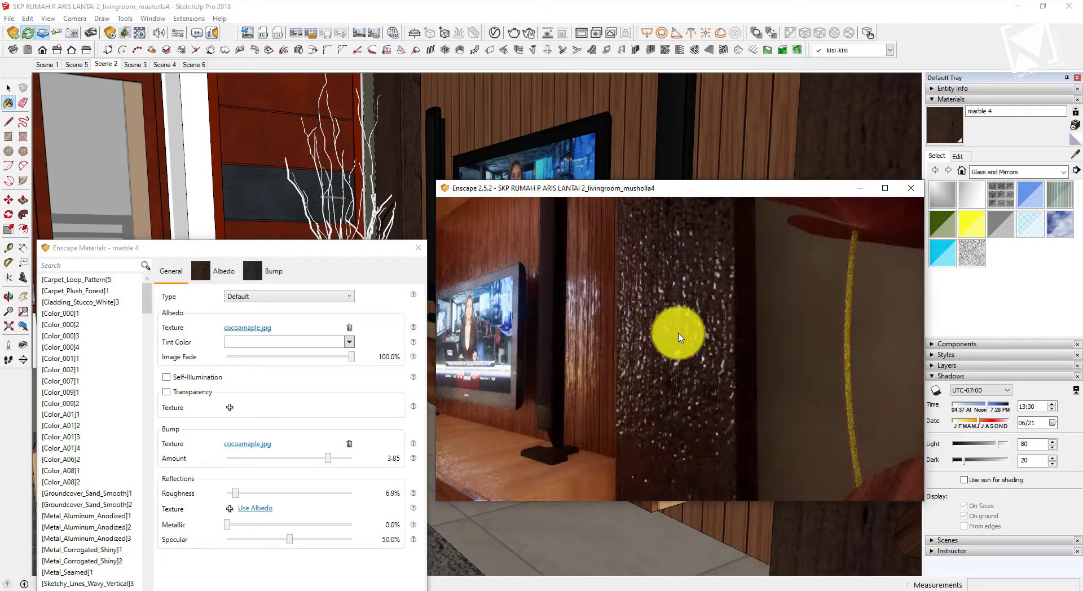
pyautogui.scroll(-3, 679, 336)
pyautogui.scroll(3, 679, 336)
pyautogui.moveTo(679, 334)
pyautogui.mouseDown()
pyautogui.moveTo(660, 350)
pyautogui.moveTo(658, 337)
pyautogui.mouseUp()
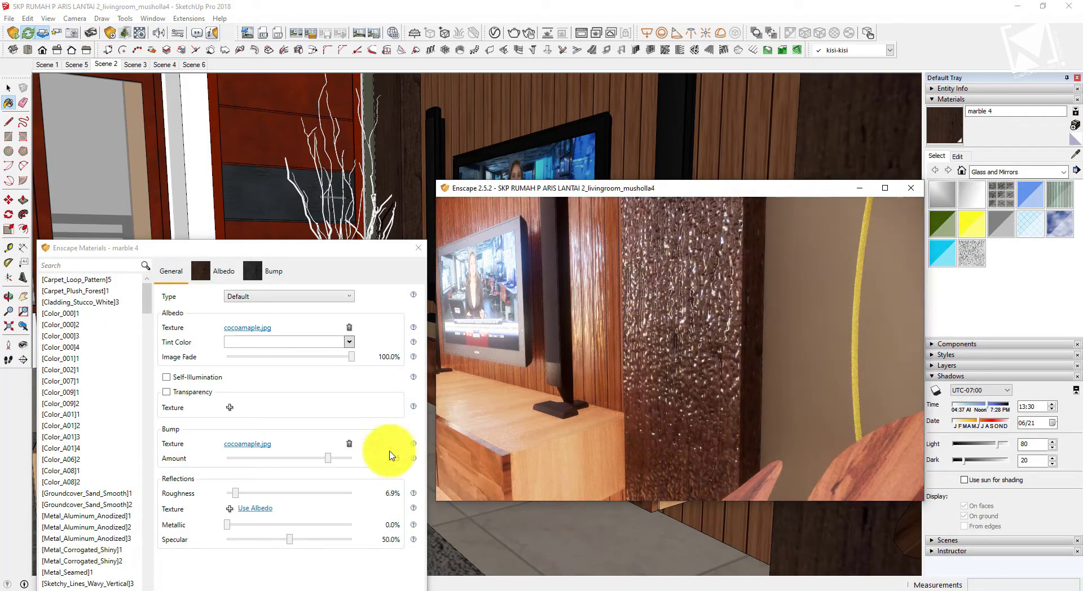
# Remove the bump texture from the dark panel's marble 4 material, set roughness to 19.1% and check the render
pyautogui.click(349, 443)
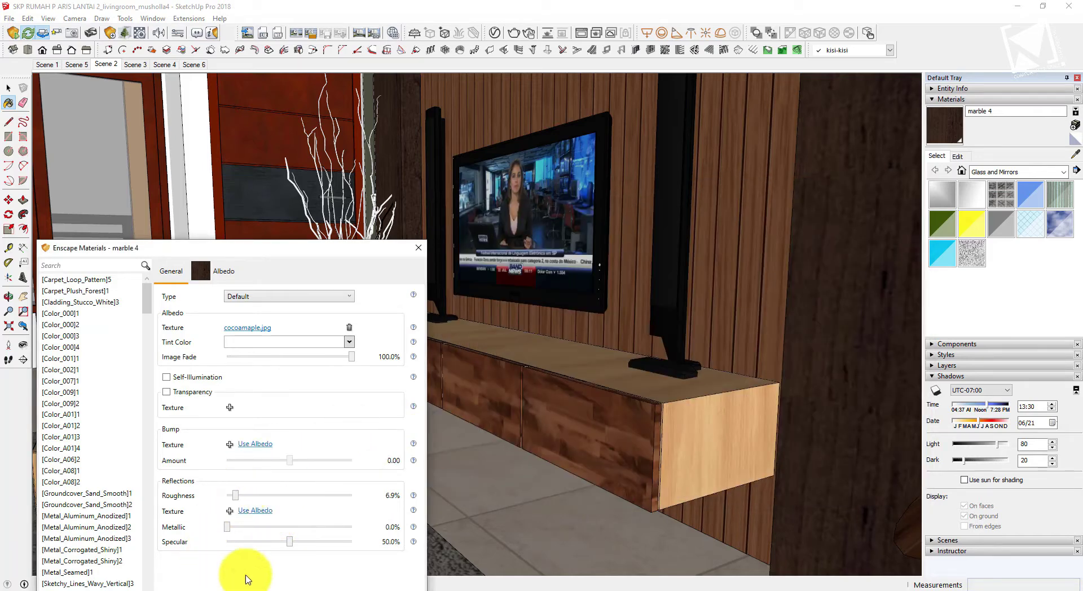
pyautogui.moveTo(138, 586)
pyautogui.click(178, 558)
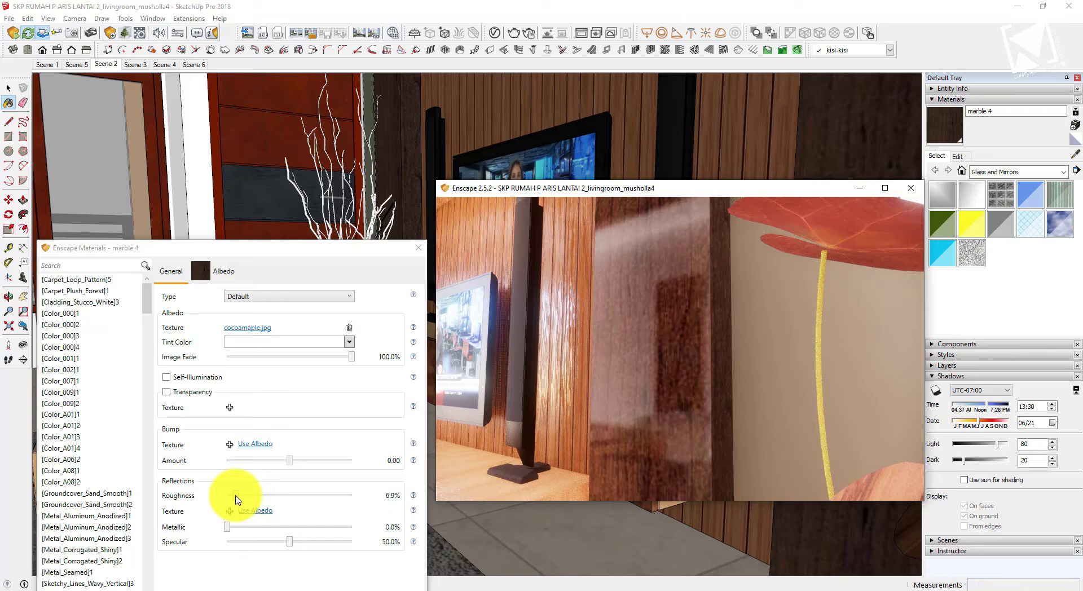
pyautogui.moveTo(235, 496); pyautogui.dragTo(245, 496)
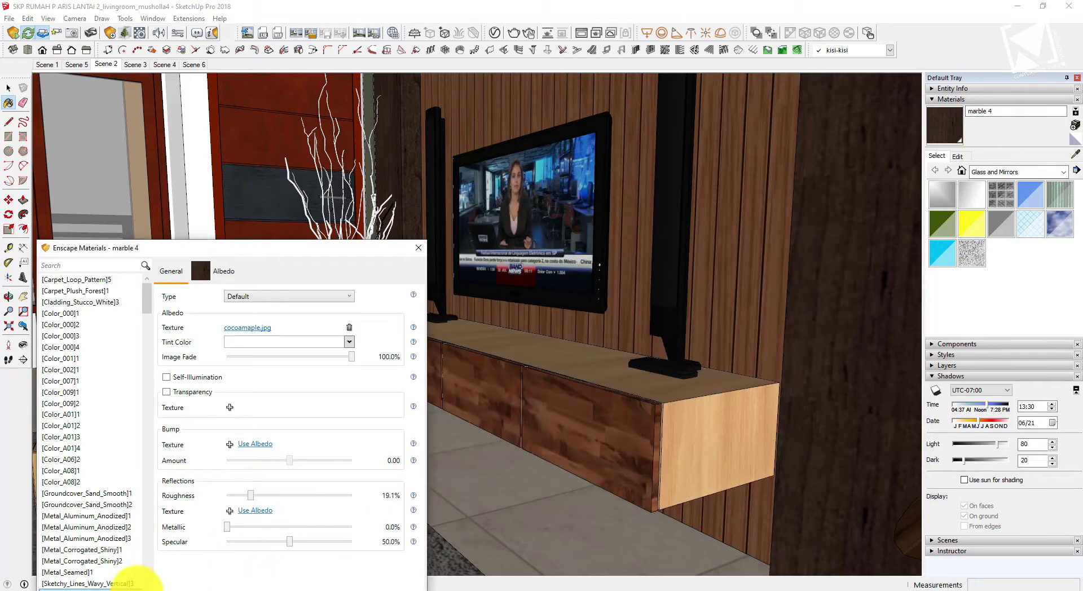
pyautogui.moveTo(137, 589)
pyautogui.click(173, 551)
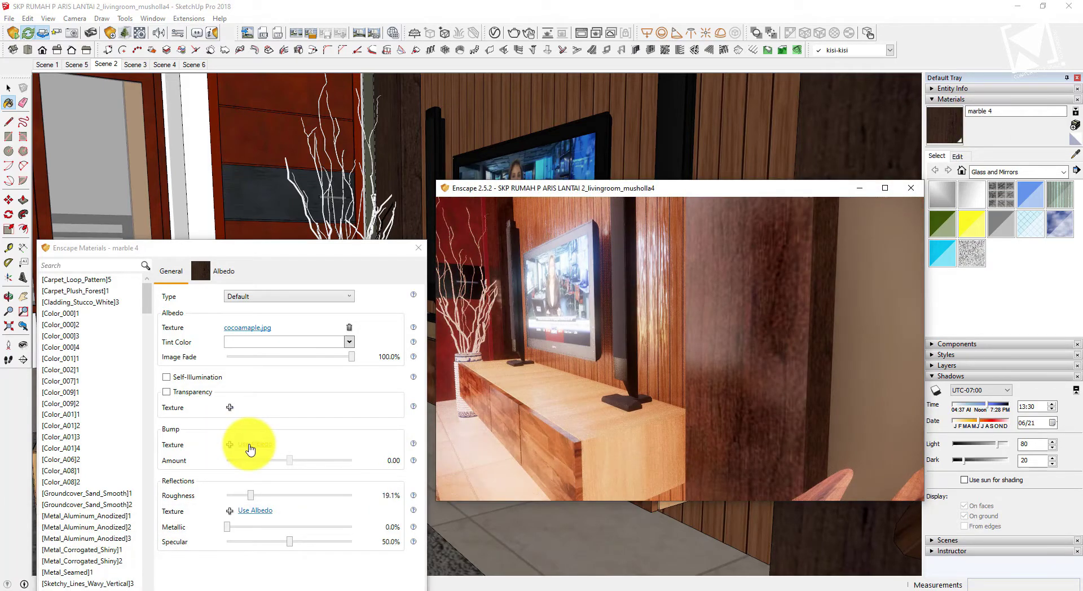
# Try the albedo again as marble 4's bump texture, checking the render and changing the amount to -8.60
pyautogui.click(250, 445)
pyautogui.moveTo(309, 459); pyautogui.dragTo(322, 459)
pyautogui.moveTo(137, 588)
pyautogui.click(175, 554)
pyautogui.scroll(-5, 716, 348)
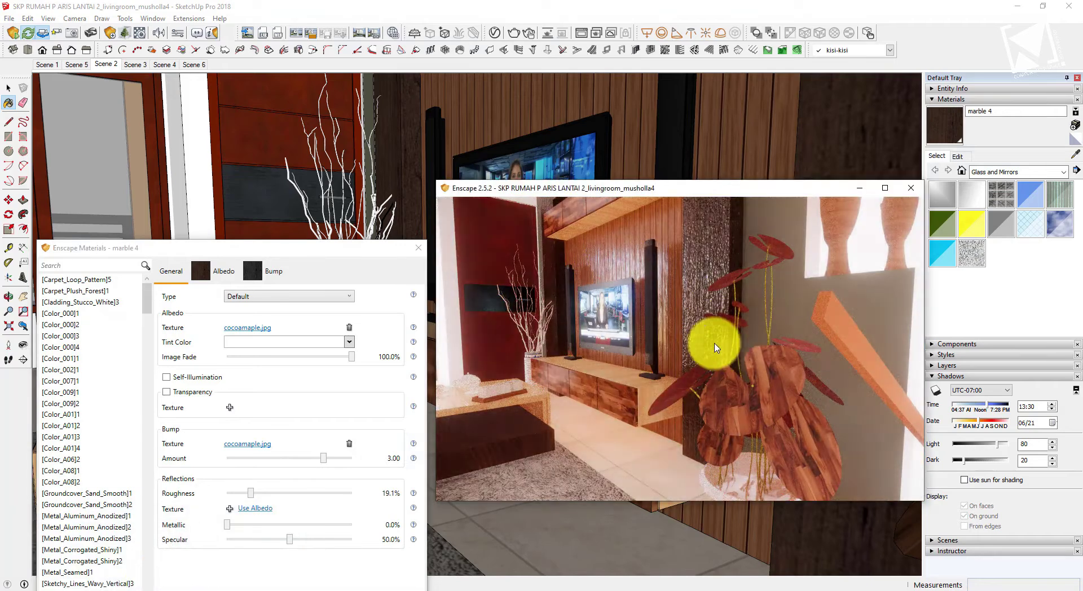
pyautogui.moveTo(323, 458); pyautogui.dragTo(232, 458)
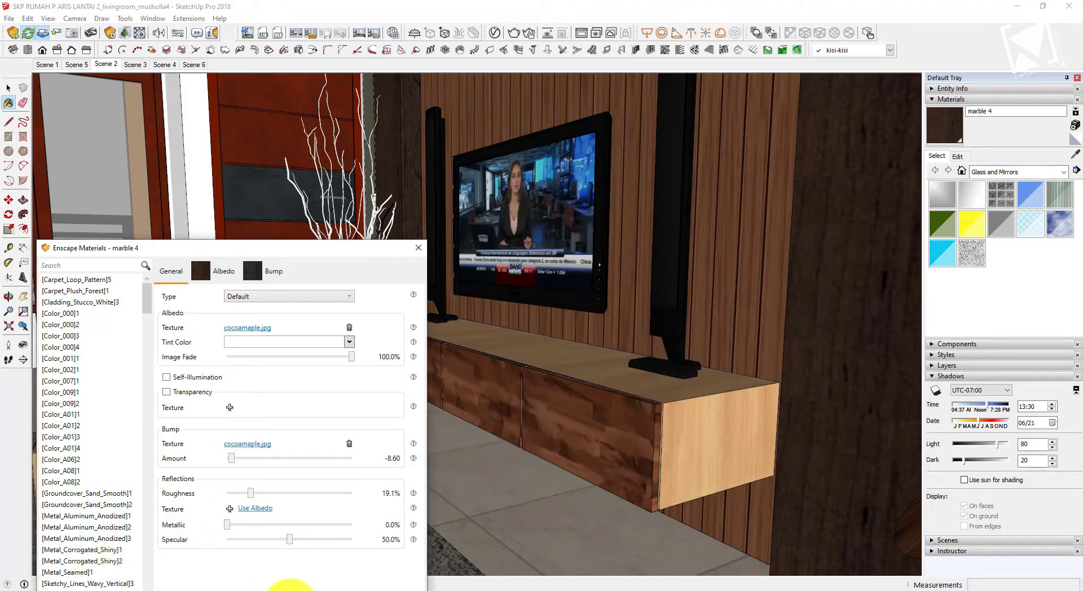
# Delete marble 4's bump texture, set its metallic value to 8.1% and check the panel in the render
pyautogui.click(349, 443)
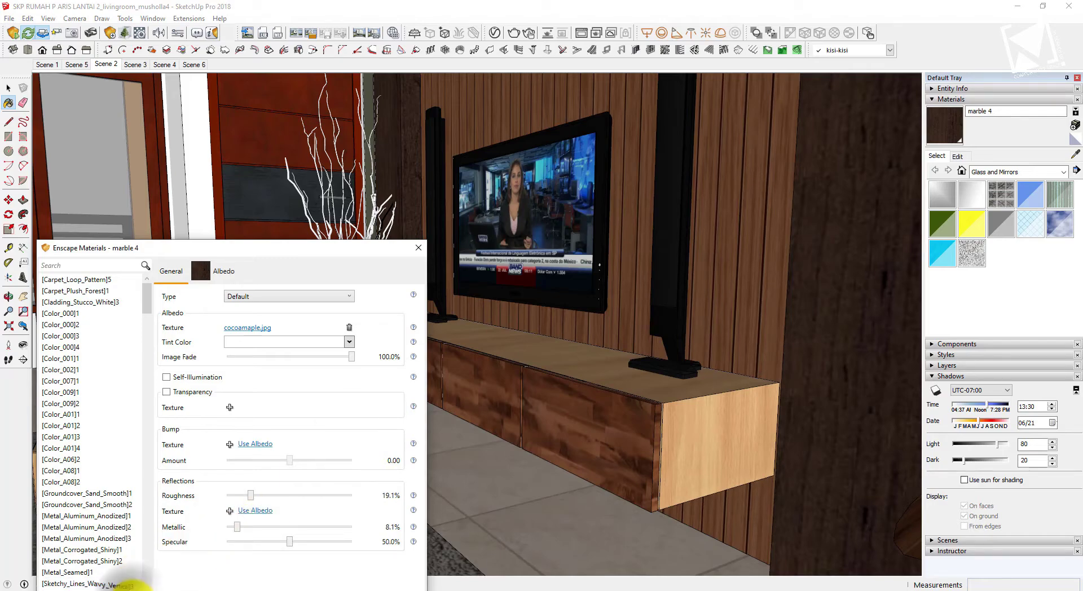
pyautogui.click(169, 552)
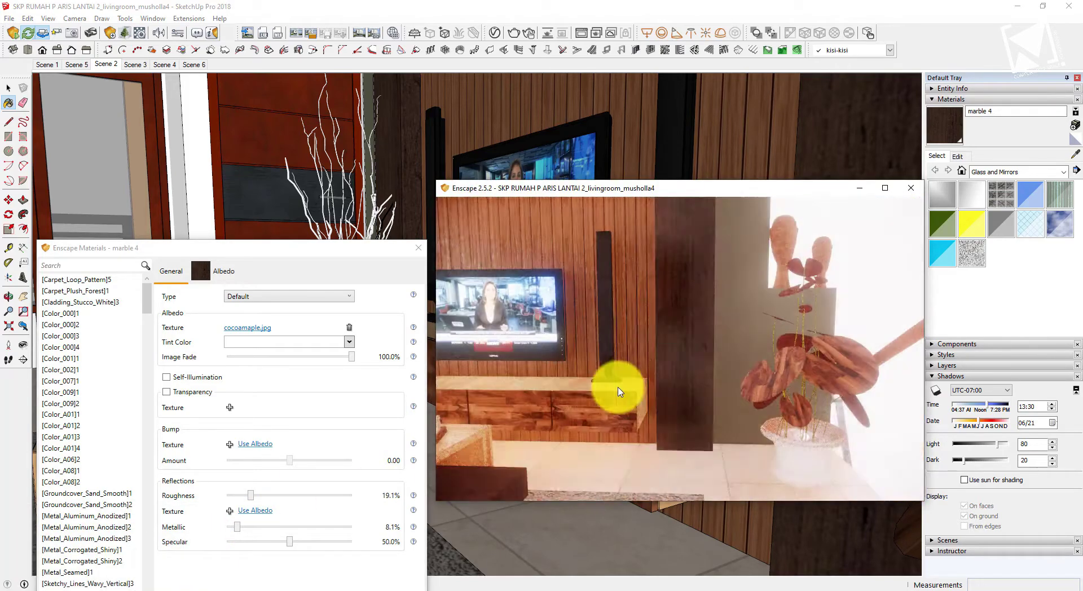
pyautogui.click(679, 4)
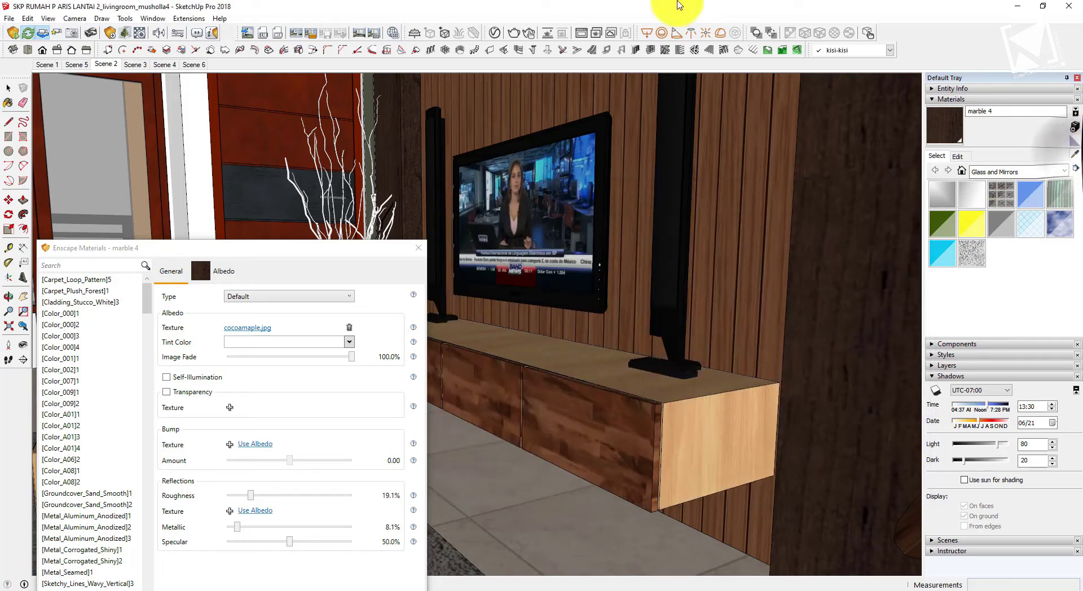
# Use the drawer fronts' marble 3 albedo as the bump texture and check the cabinet in the render
pyautogui.press('b')
pyautogui.keyDown('alt'); pyautogui.click(639, 380); pyautogui.keyUp('alt')
pyautogui.keyDown('alt'); pyautogui.click(626, 401); pyautogui.keyUp('alt')
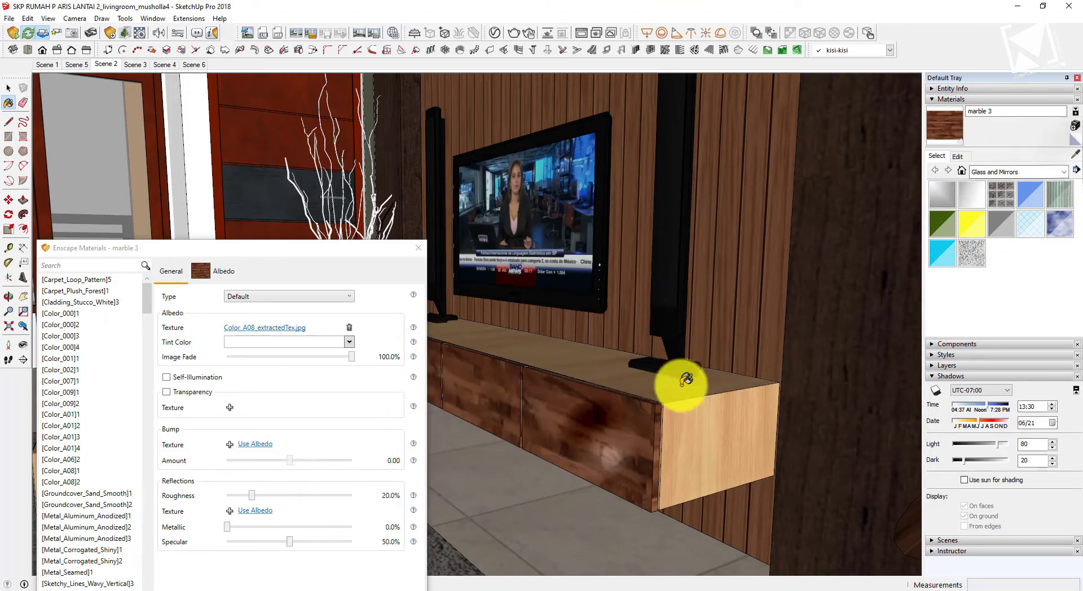
pyautogui.click(250, 445)
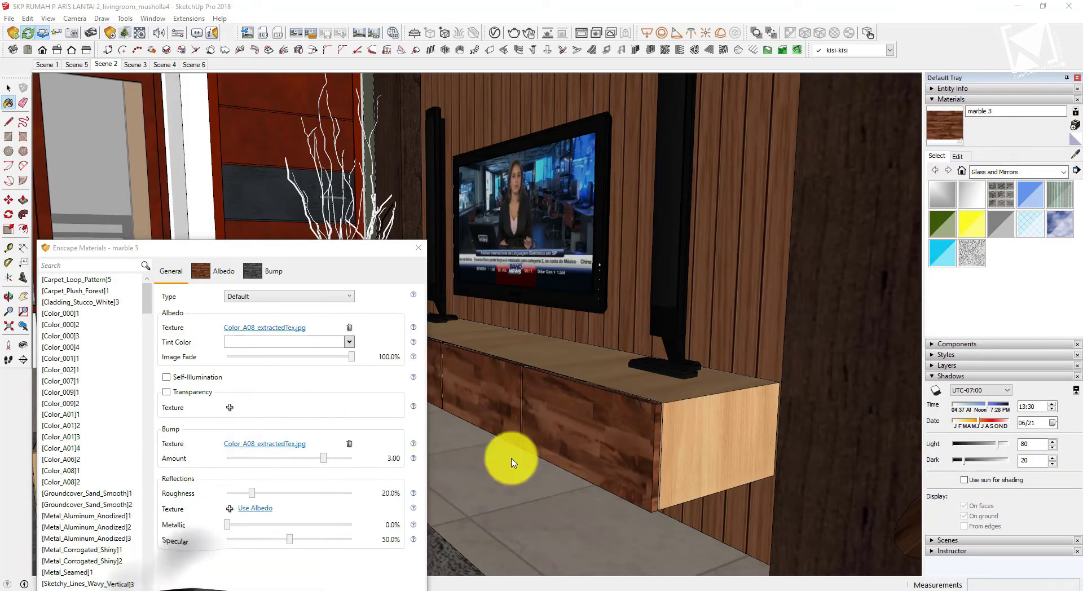
pyautogui.hotkey('alt', 'Tab')
pyautogui.scroll(-2, 687, 405)
pyautogui.moveTo(688, 403); pyautogui.dragTo(696, 376, button='right')
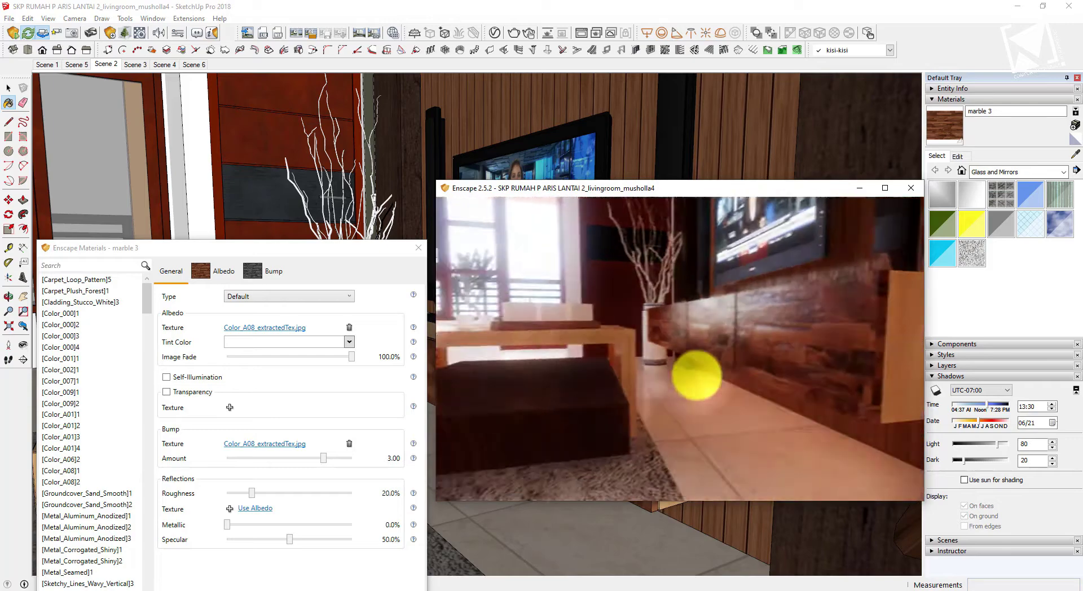
# Rename the coffee table's dark wood base material as marble 5, use its albedo as bump and check the render
pyautogui.click(494, 6)
pyautogui.moveTo(341, 249)
pyautogui.mouseDown()
pyautogui.moveTo(906, 314)
pyautogui.moveTo(977, 339)
pyautogui.mouseUp()
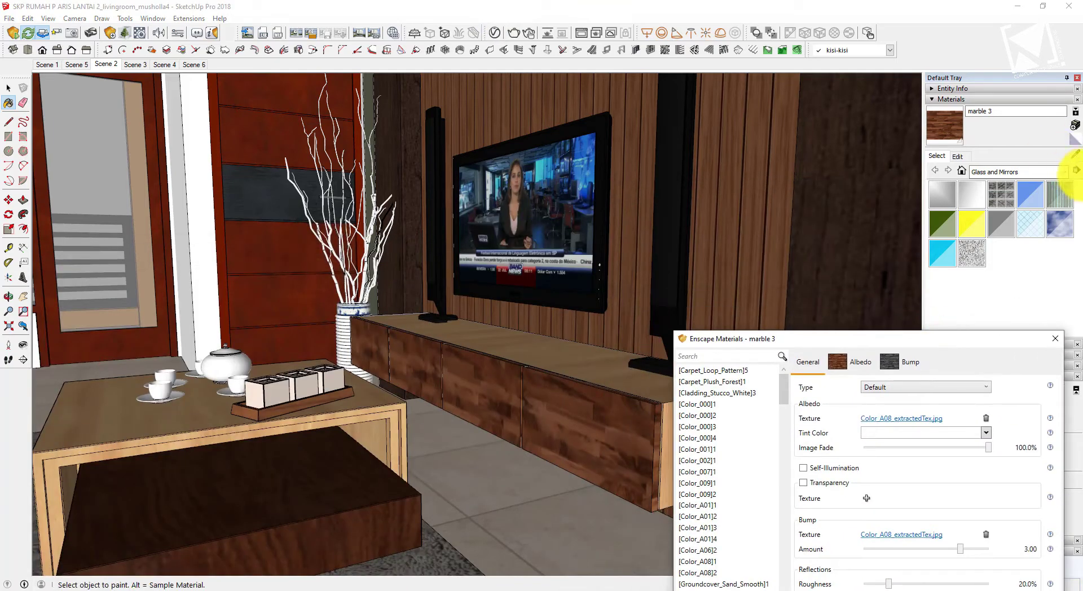
pyautogui.keyDown('alt'); pyautogui.click(358, 486); pyautogui.keyUp('alt')
pyautogui.moveTo(1043, 111); pyautogui.dragTo(941, 113)
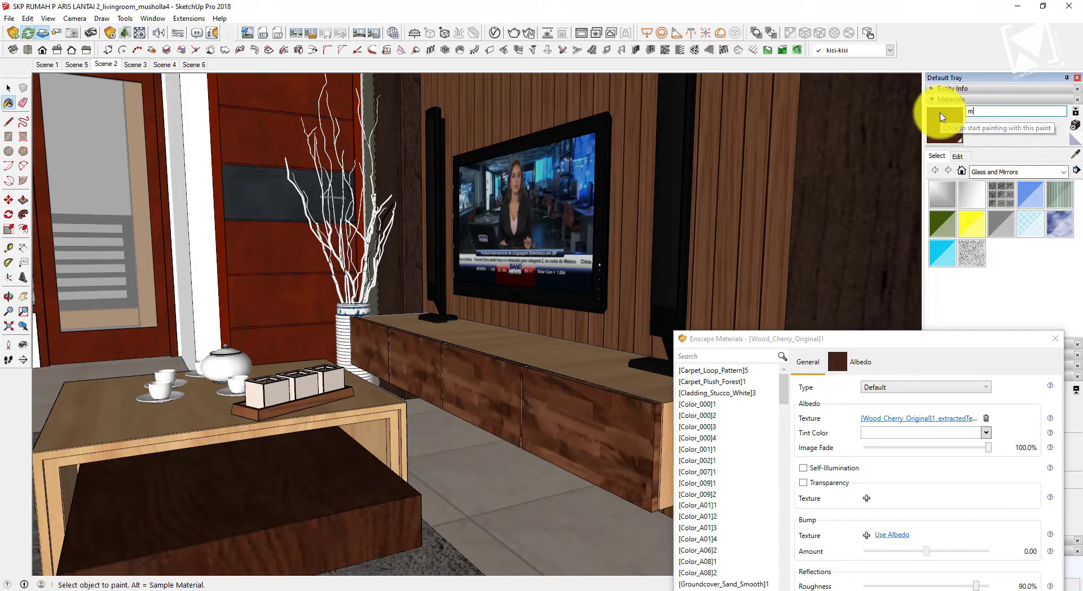
pyautogui.click(890, 537)
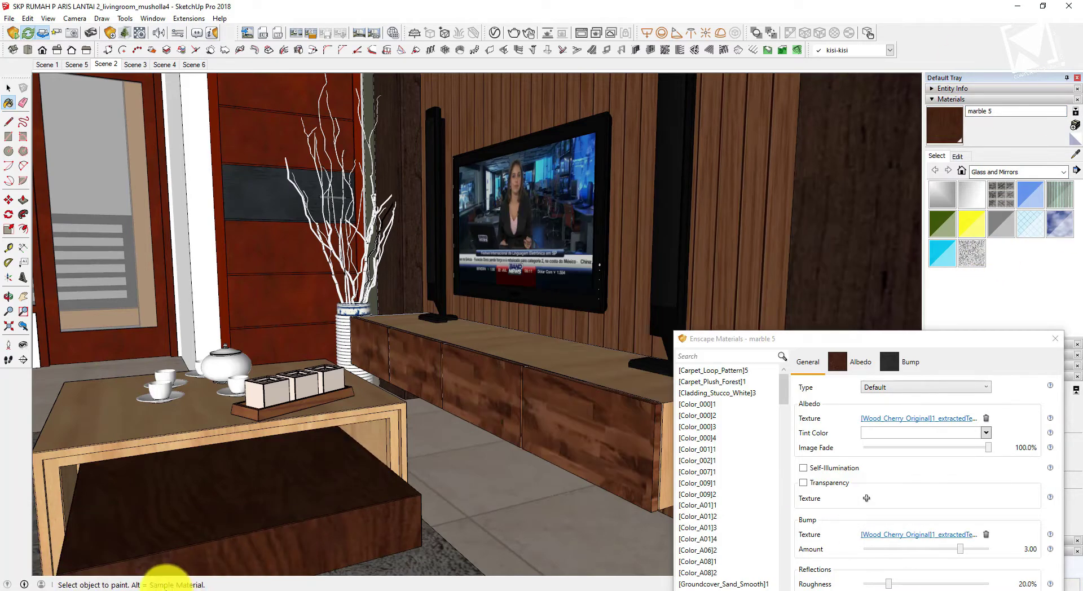
pyautogui.click(167, 586)
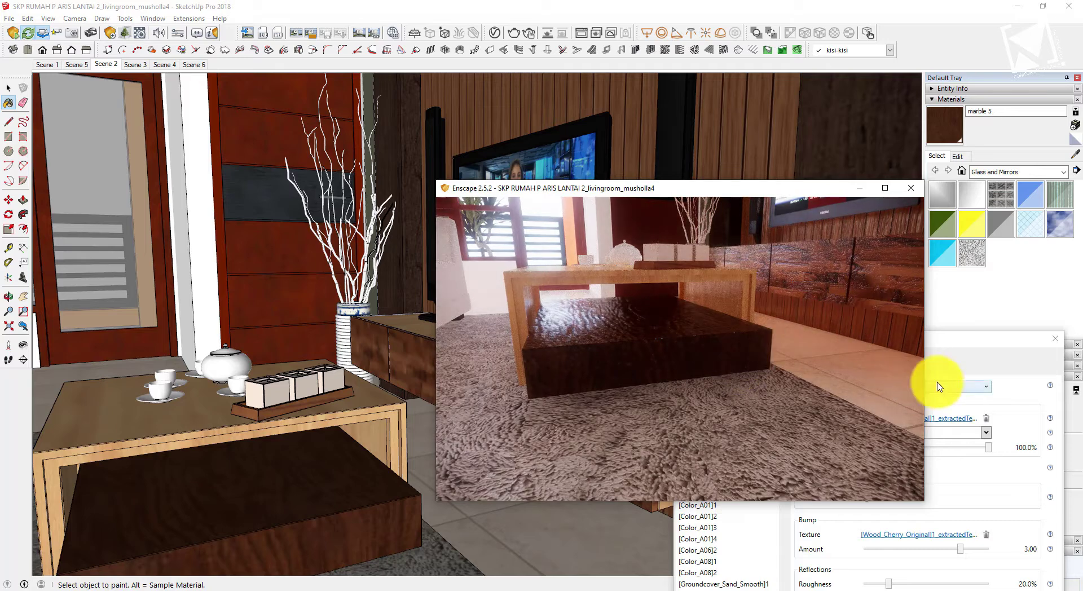
# Adjust marble 5's bump amount to 1.22 and check the coffee table base in the render
pyautogui.click(938, 387)
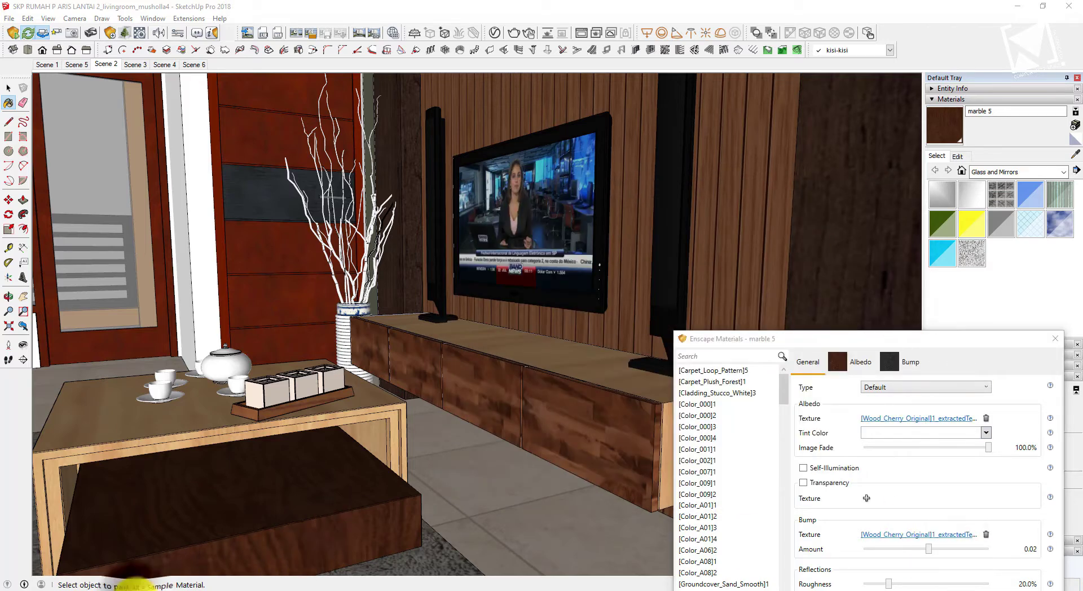
pyautogui.click(130, 585)
pyautogui.moveTo(930, 550); pyautogui.dragTo(947, 549)
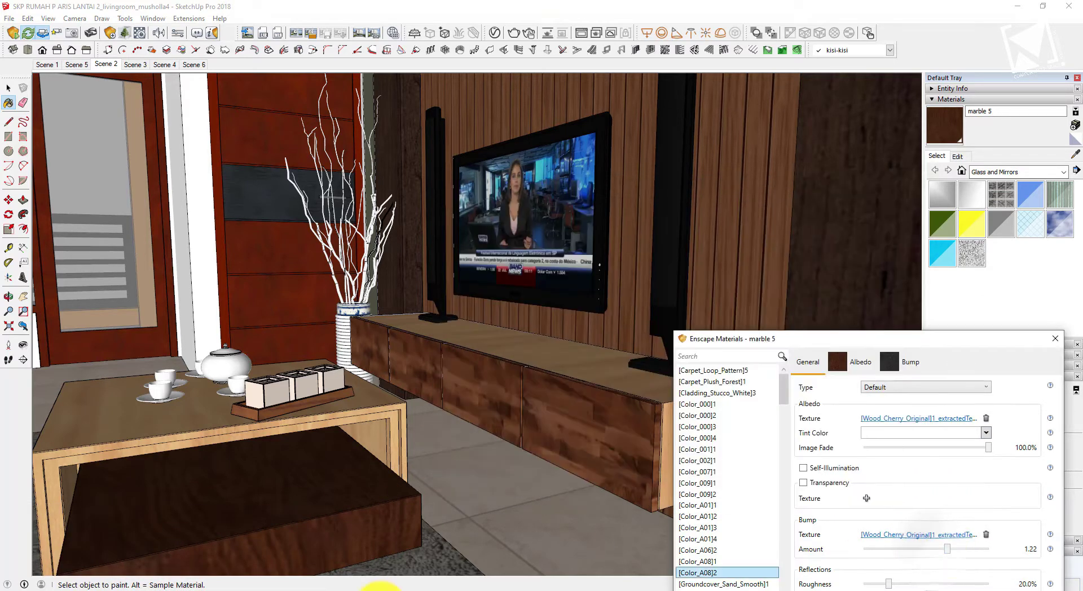
pyautogui.click(199, 550)
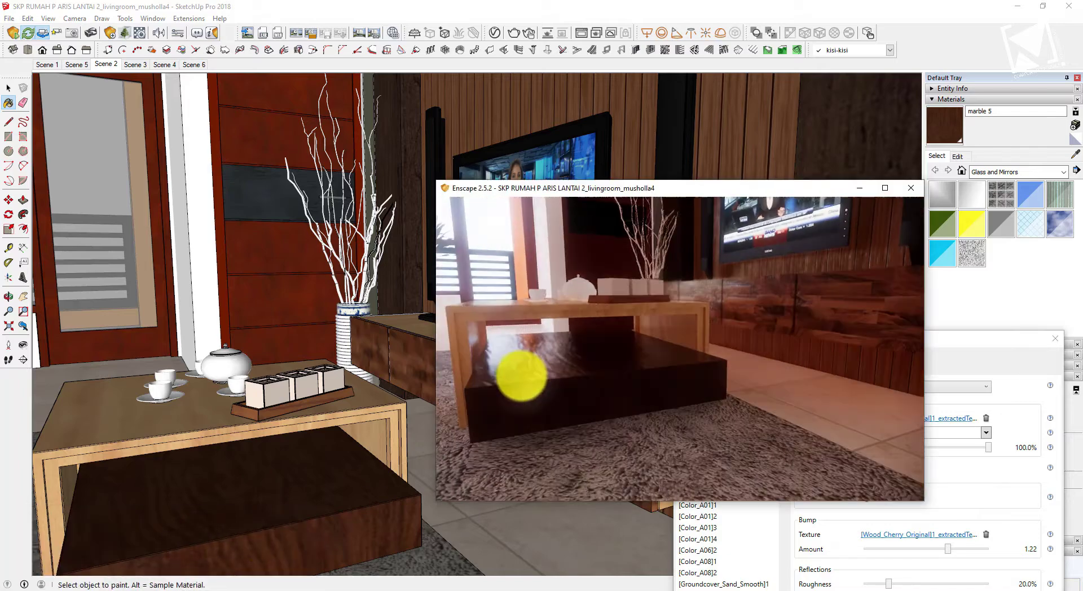
pyautogui.moveTo(521, 386)
pyautogui.mouseDown()
pyautogui.moveTo(519, 346)
pyautogui.moveTo(537, 363)
pyautogui.mouseUp()
# Rename the white tea set material as glass 2 and the candle boxes' beige material as glass 3, then check the render
pyautogui.click(1049, 172)
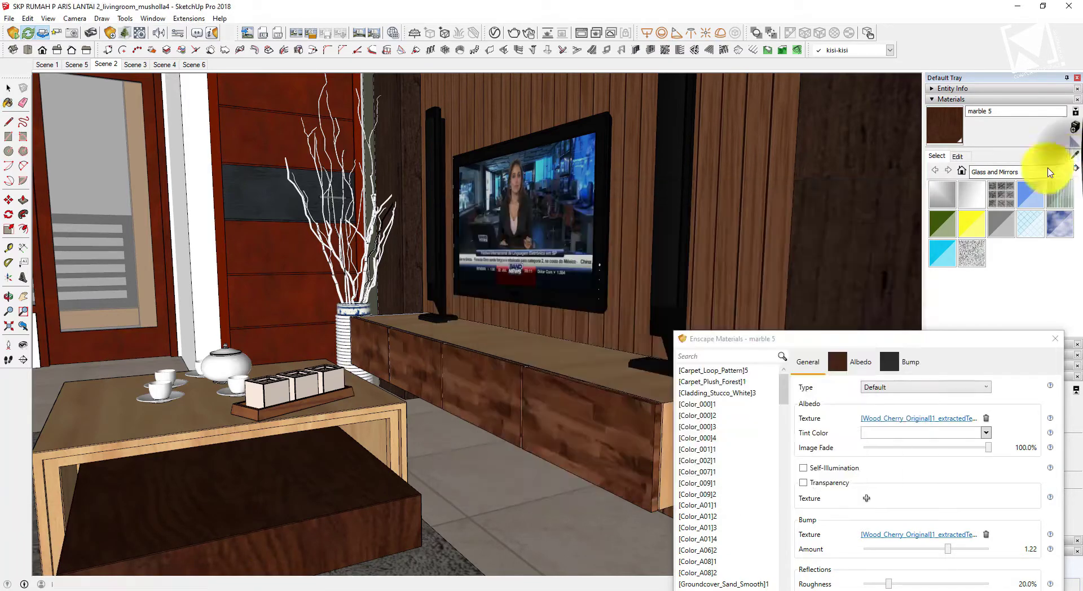
pyautogui.click(262, 371)
pyautogui.moveTo(1002, 111); pyautogui.dragTo(940, 111)
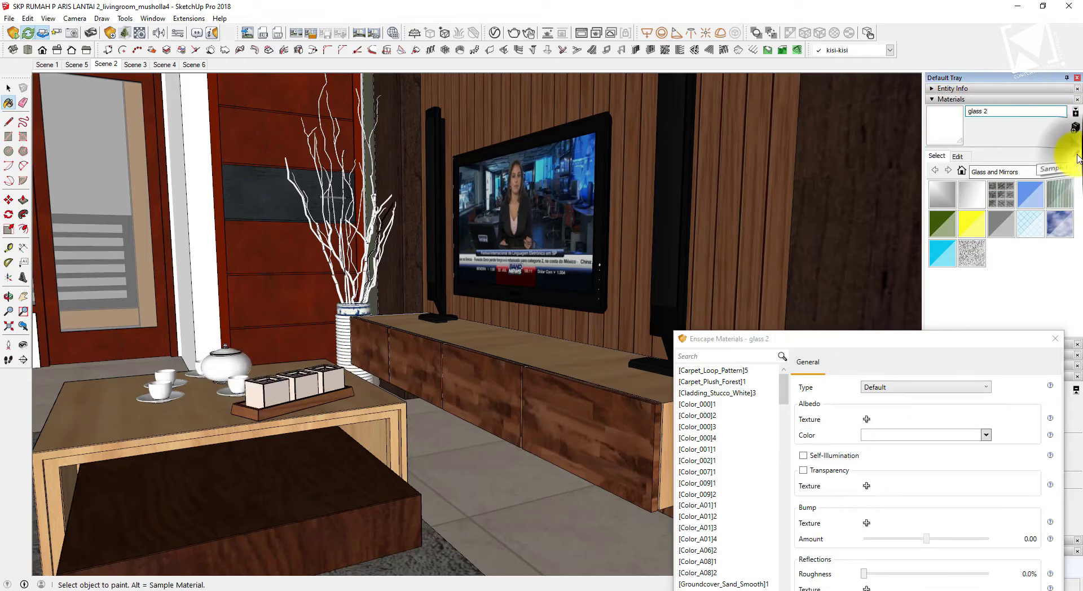
pyautogui.click(307, 386)
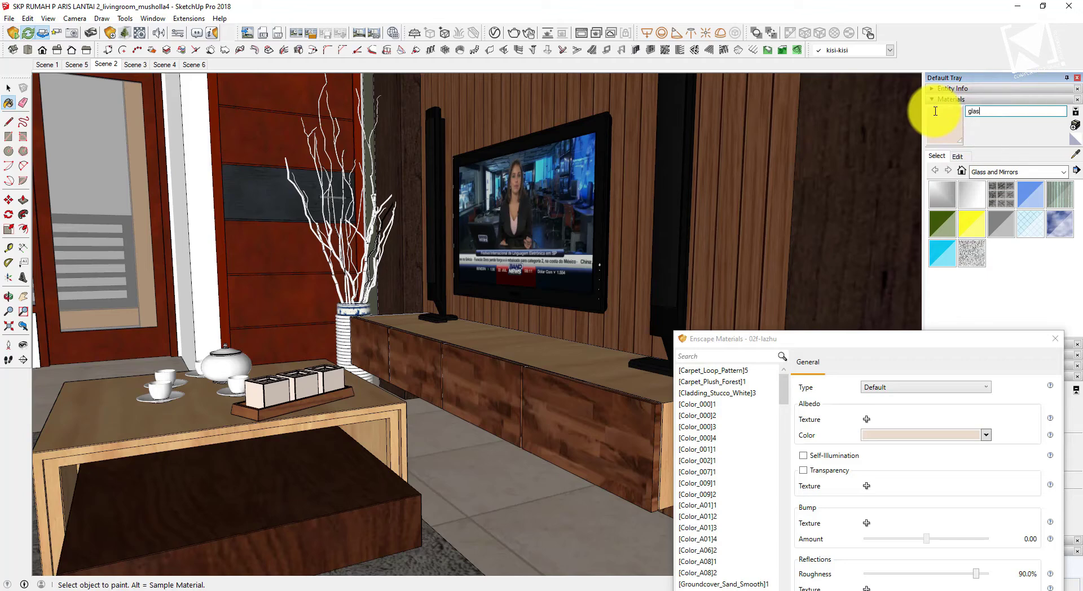
pyautogui.click(169, 572)
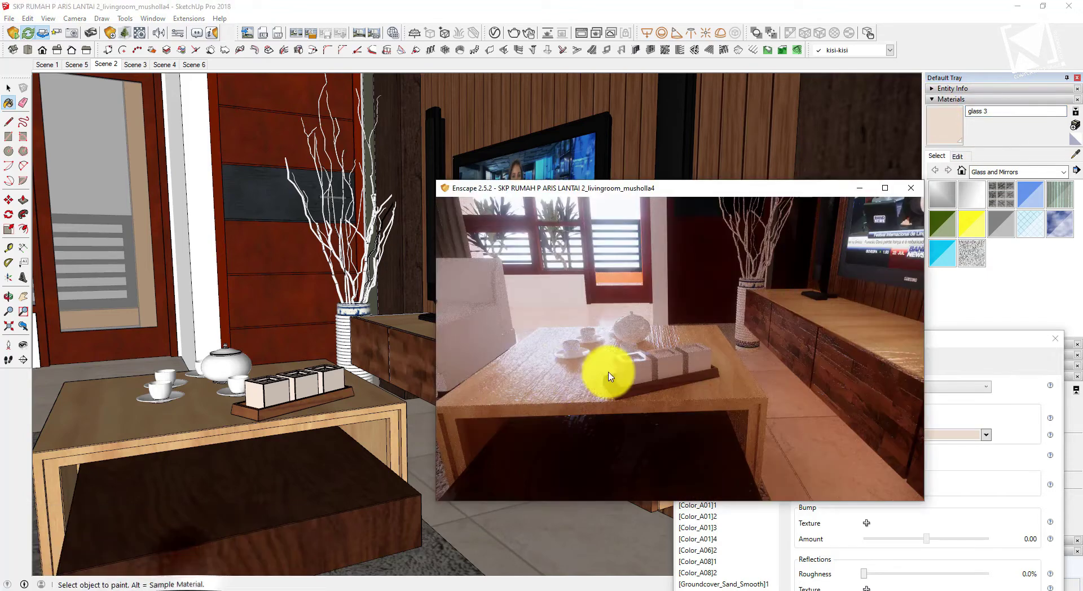
# Rename the floor vase's white material as glass 5
pyautogui.keyDown('alt'); pyautogui.click(350, 325); pyautogui.keyUp('alt')
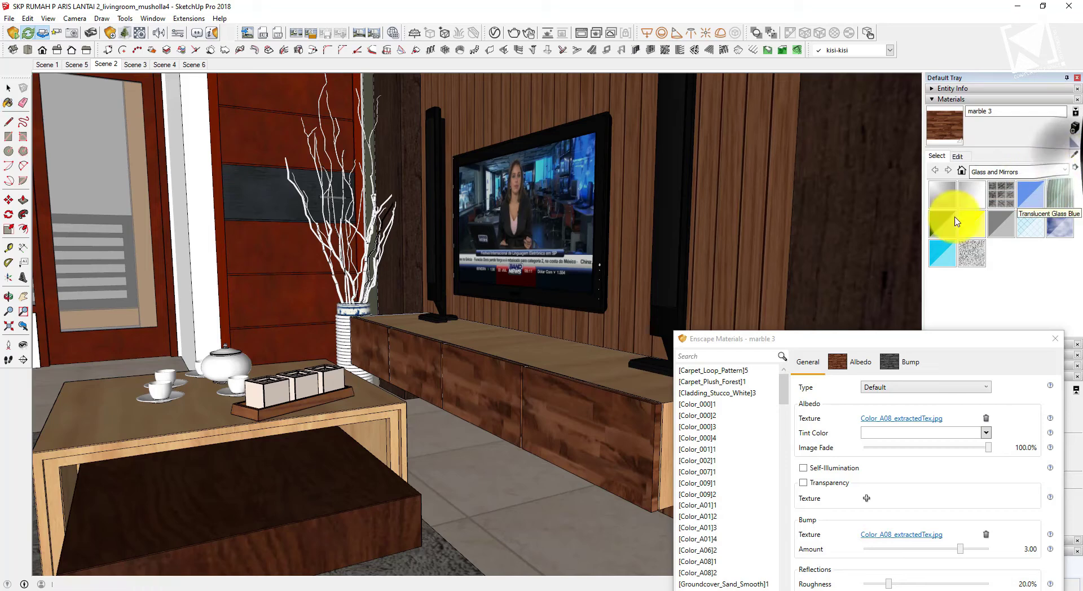
pyautogui.keyDown('alt'); pyautogui.click(340, 333); pyautogui.keyUp('alt')
pyautogui.click(1013, 112)
pyautogui.write('glass 5')
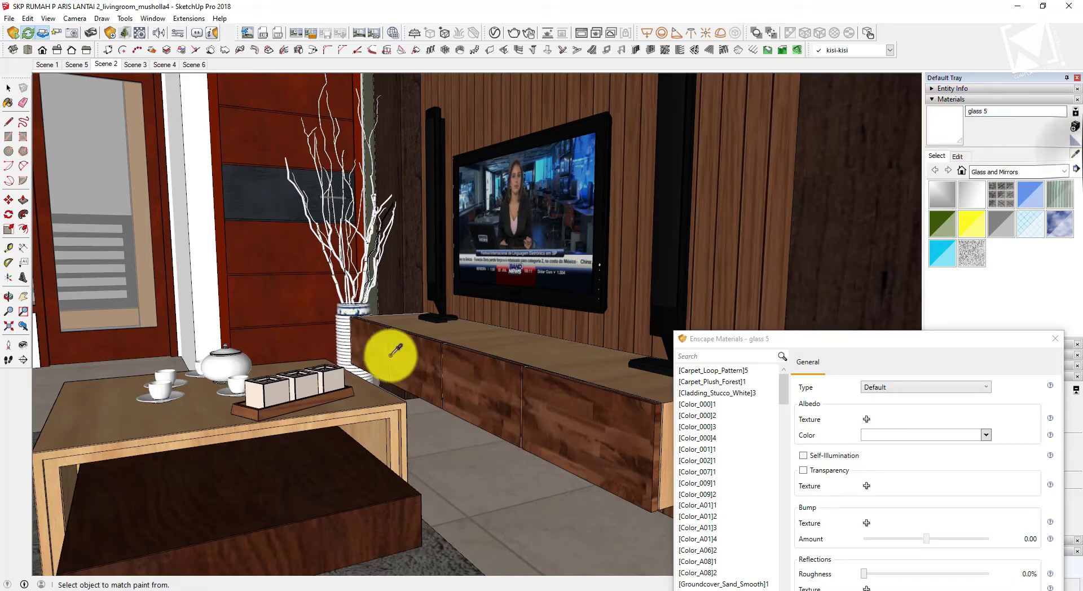
pyautogui.moveTo(387, 346); pyautogui.dragTo(361, 389, button='middle')
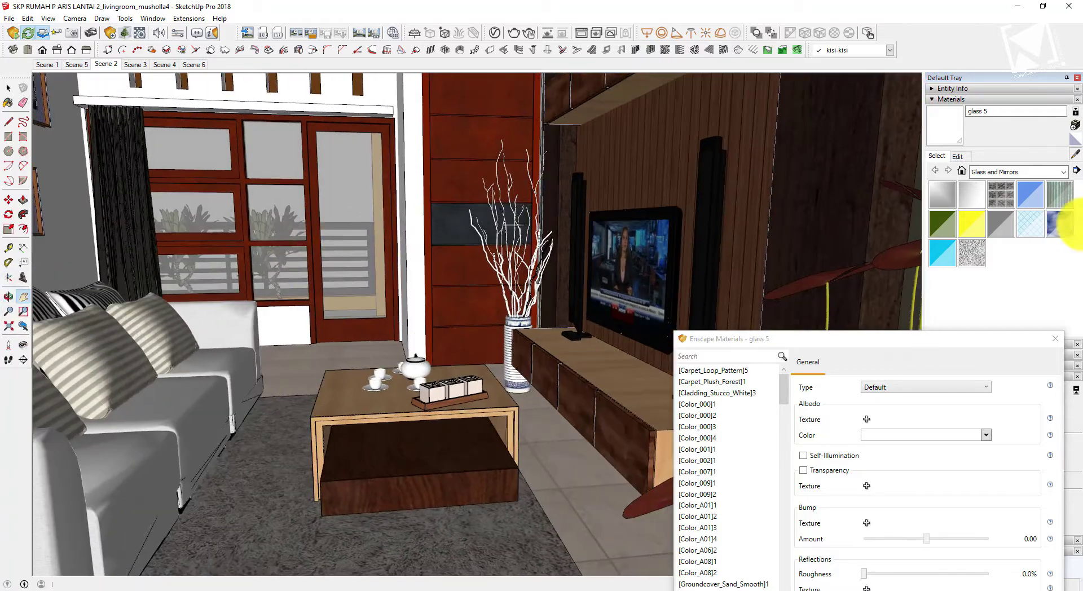
# Rename the window panes' grey translucent glass material as glass 6 and check the render
pyautogui.press('b')
pyautogui.keyDown('alt'); pyautogui.click(349, 212); pyautogui.keyUp('alt')
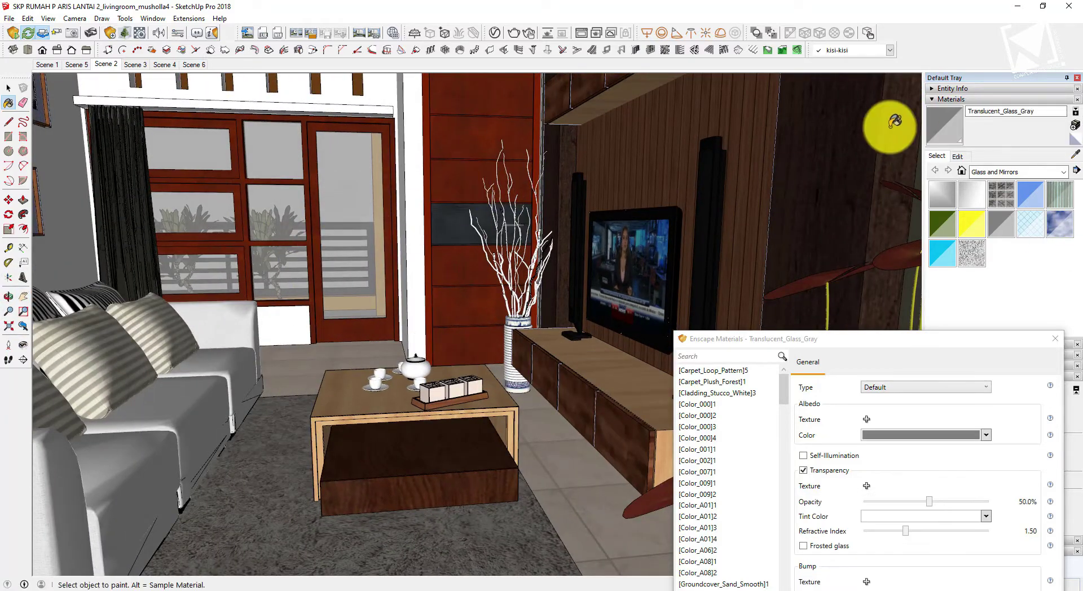
pyautogui.write('glass')
pyautogui.press('Return')
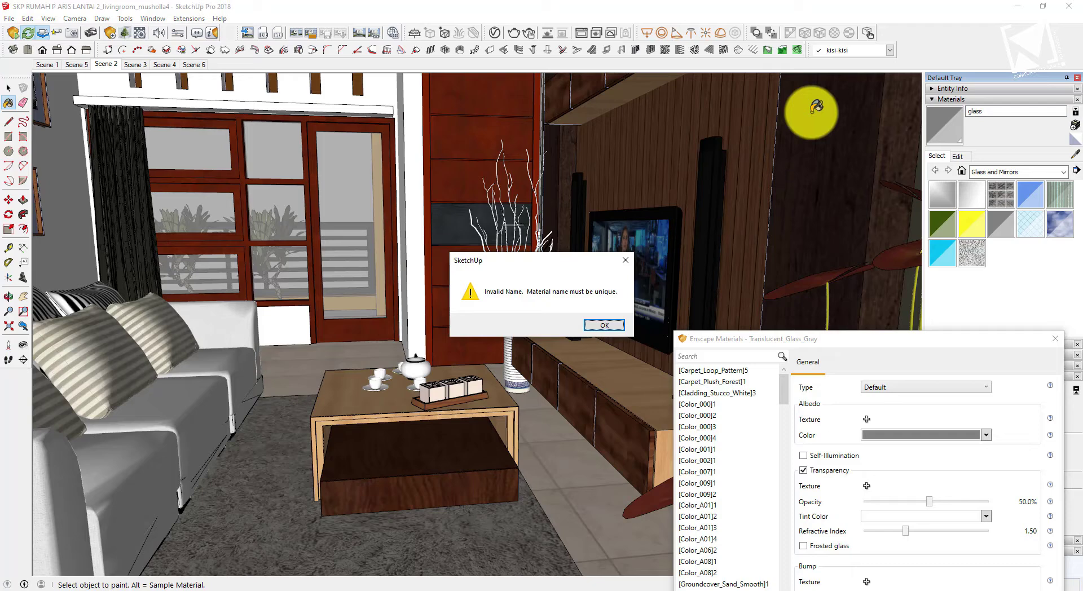
pyautogui.click(604, 325)
pyautogui.click(956, 112)
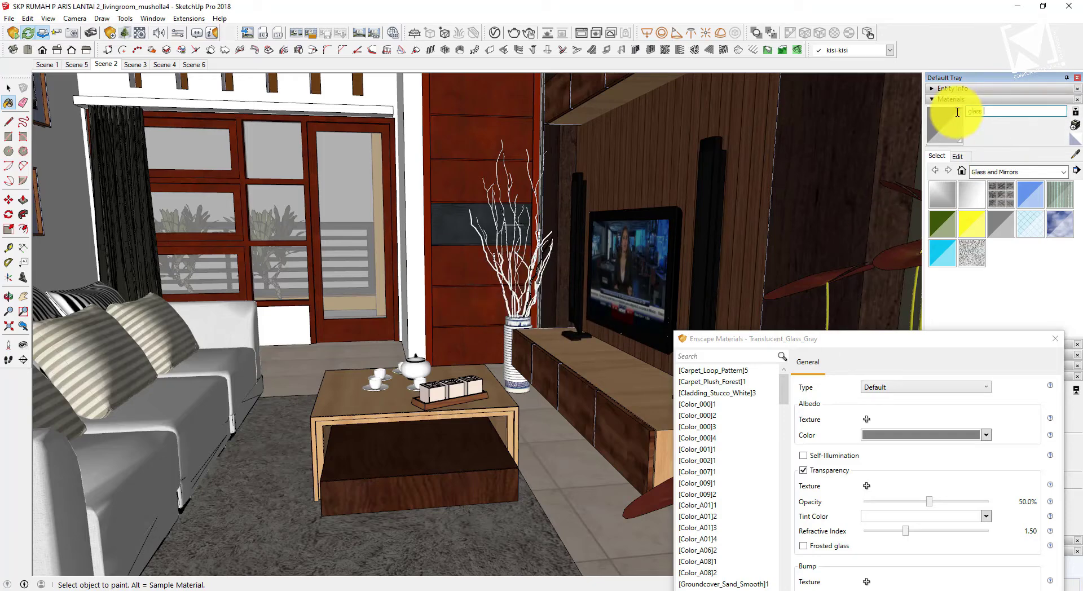
pyautogui.click(205, 543)
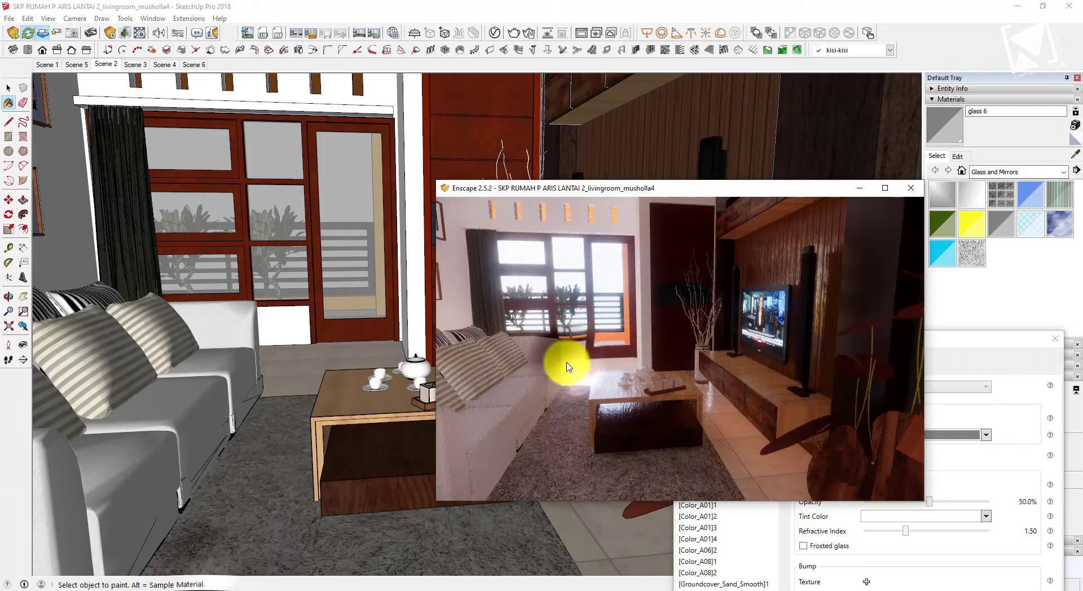
# Rename the sofa's white material as fabric and the beige striped cushions' material as fabric 2
pyautogui.click(1075, 155)
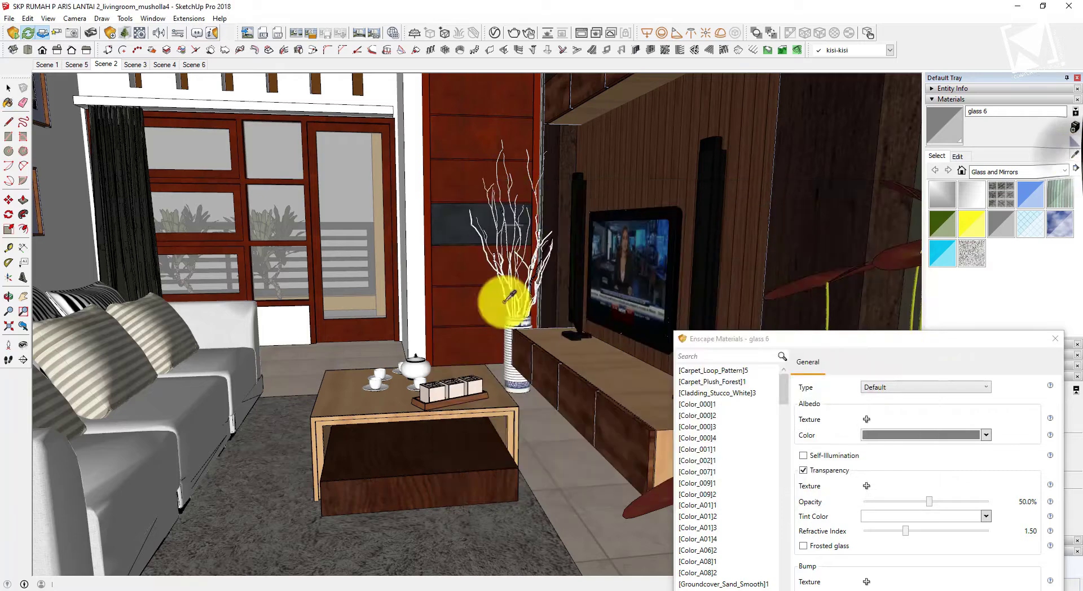
pyautogui.click(186, 420)
pyautogui.click(996, 114)
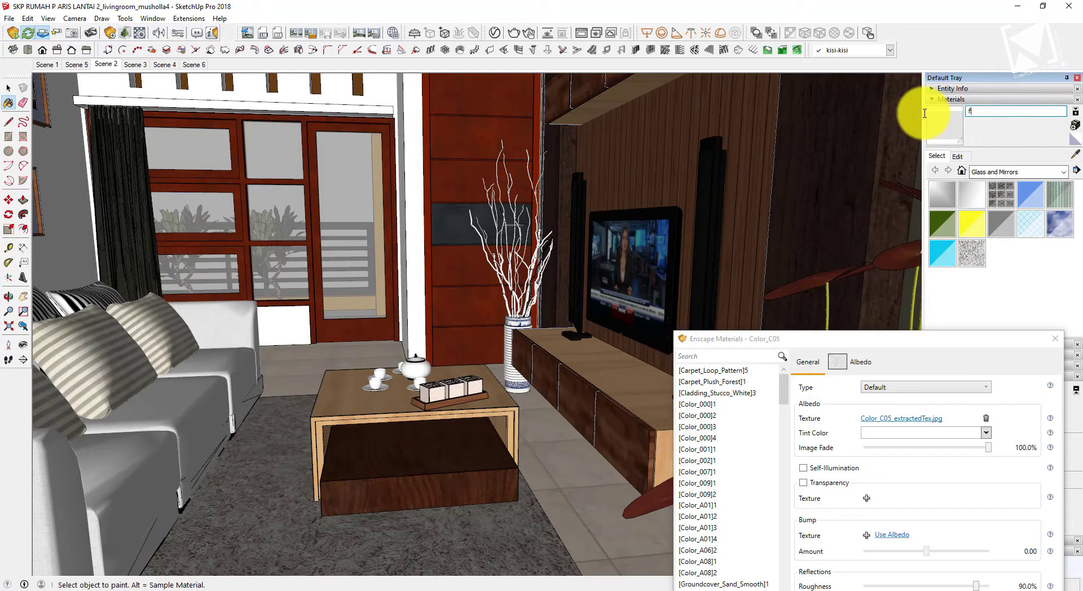
pyautogui.click(109, 355)
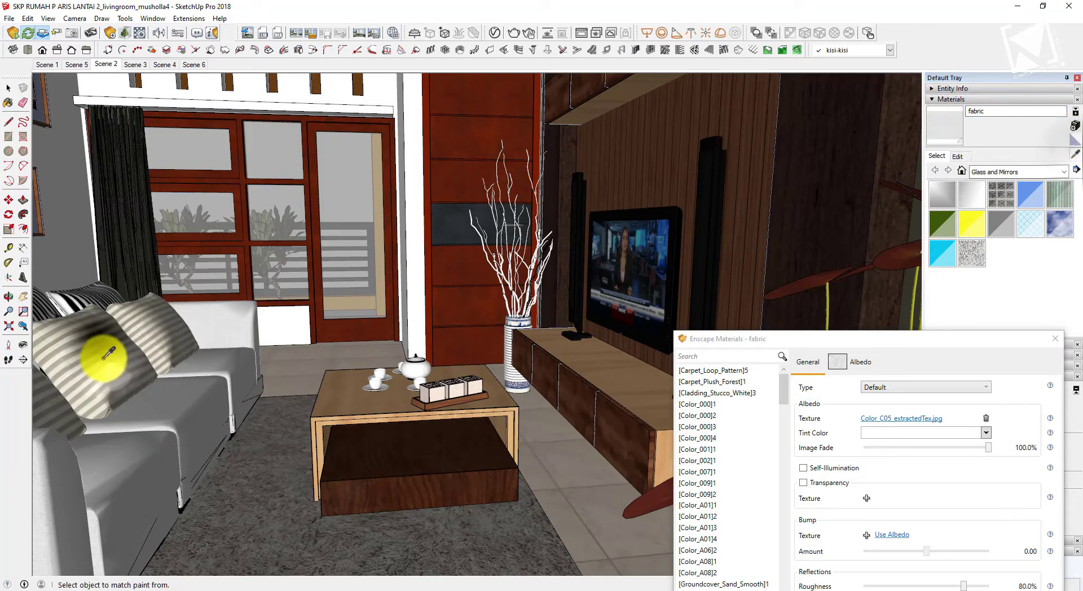
pyautogui.click(23, 296)
pyautogui.moveTo(158, 347); pyautogui.dragTo(316, 367)
pyautogui.click(1039, 110)
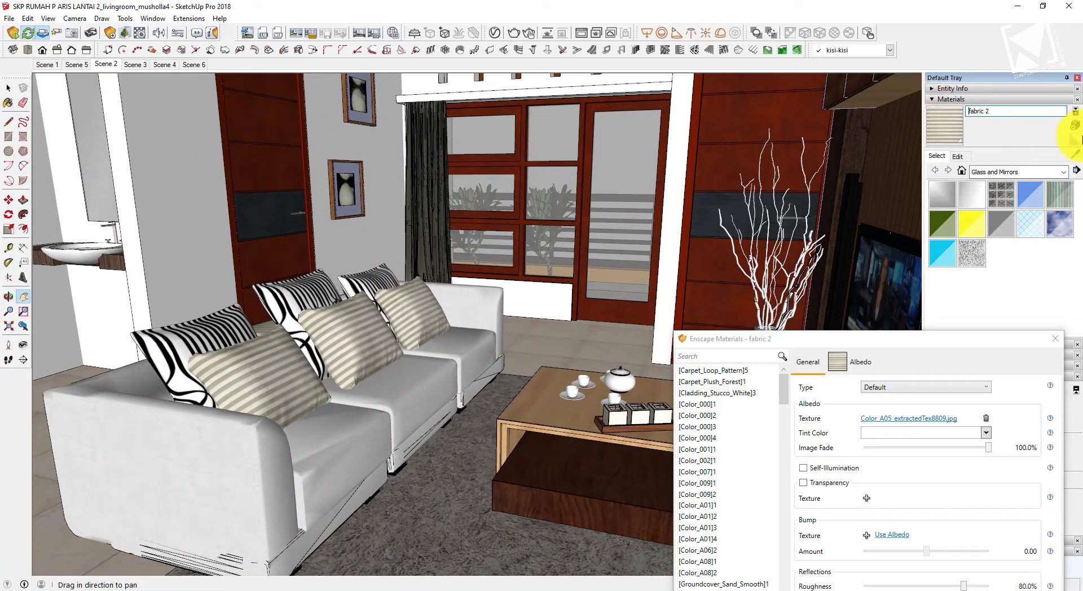
# Rename the black-and-white patterned cushions' material as fabric 3 and check the render
pyautogui.press('b')
pyautogui.keyDown('alt'); pyautogui.click(350, 283); pyautogui.keyUp('alt')
pyautogui.moveTo(1034, 115); pyautogui.dragTo(954, 116)
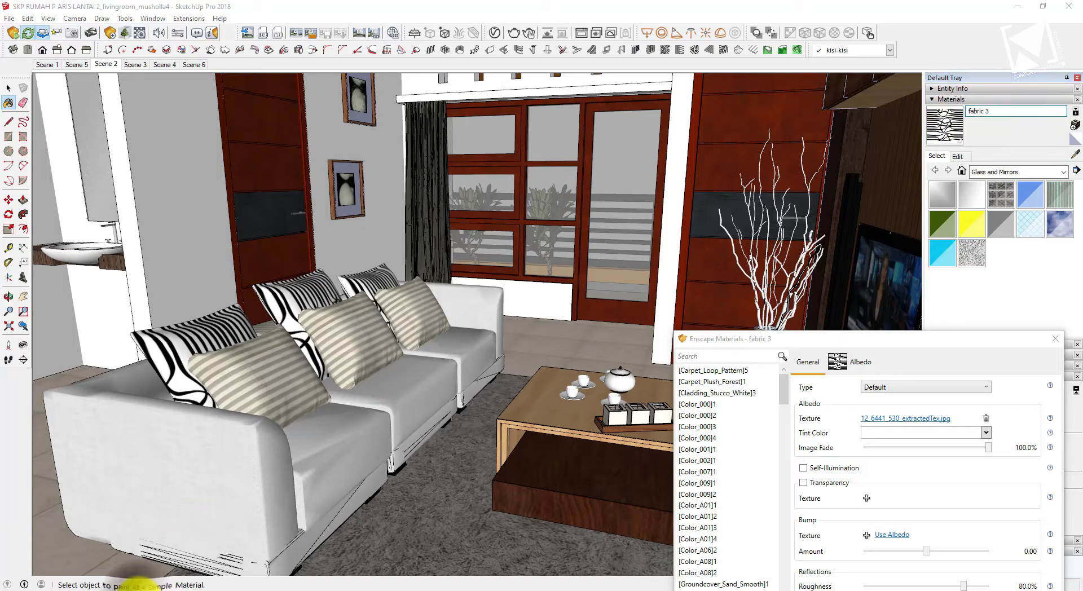
pyautogui.click(169, 547)
pyautogui.moveTo(604, 372); pyautogui.dragTo(604, 372)
pyautogui.moveTo(355, 149)
pyautogui.mouseDown(button='middle')
pyautogui.moveTo(340, 168)
pyautogui.moveTo(372, 266)
pyautogui.mouseUp(button='middle')
pyautogui.scroll(6, 374, 269)
pyautogui.press('space')
pyautogui.doubleClick(357, 249)
pyautogui.doubleClick(356, 249)
pyautogui.click(360, 247)
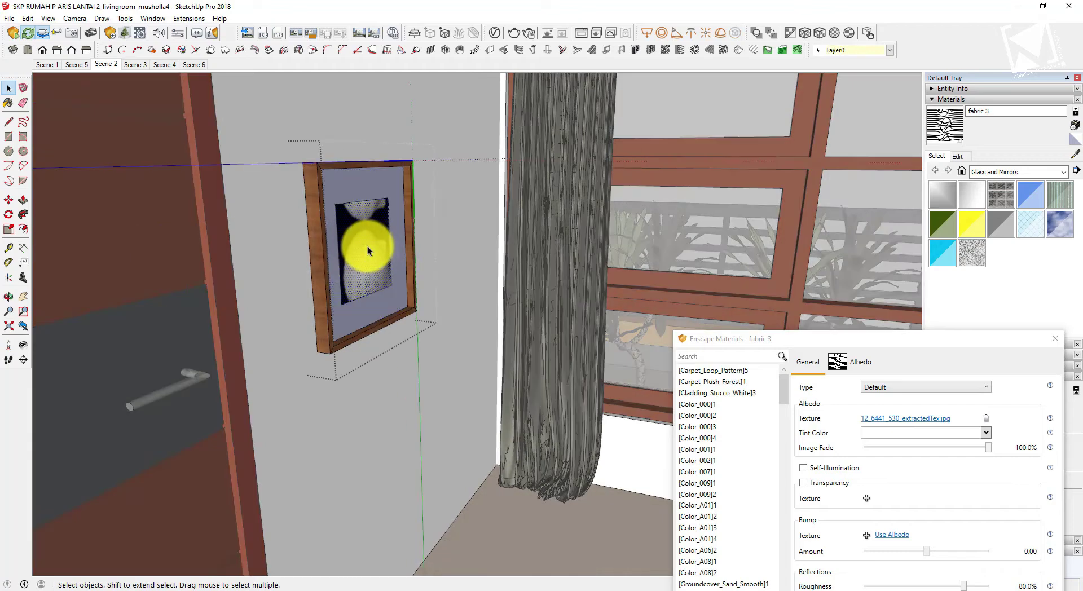
pyautogui.press('Escape')
pyautogui.press('Escape')
pyautogui.scroll(-5, 369, 254)
pyautogui.scroll(2, 381, 98)
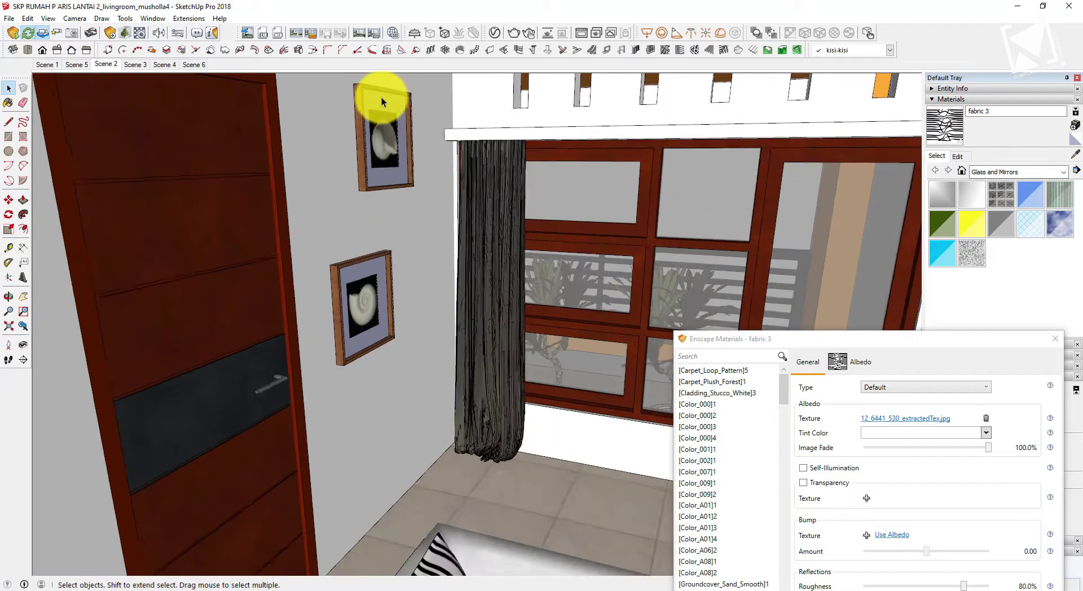
# Rename the spiral shell picture's material in the lower wall frame as glass 6 and check the render
pyautogui.moveTo(381, 97); pyautogui.dragTo(818, 176, button='middle')
pyautogui.click(356, 307)
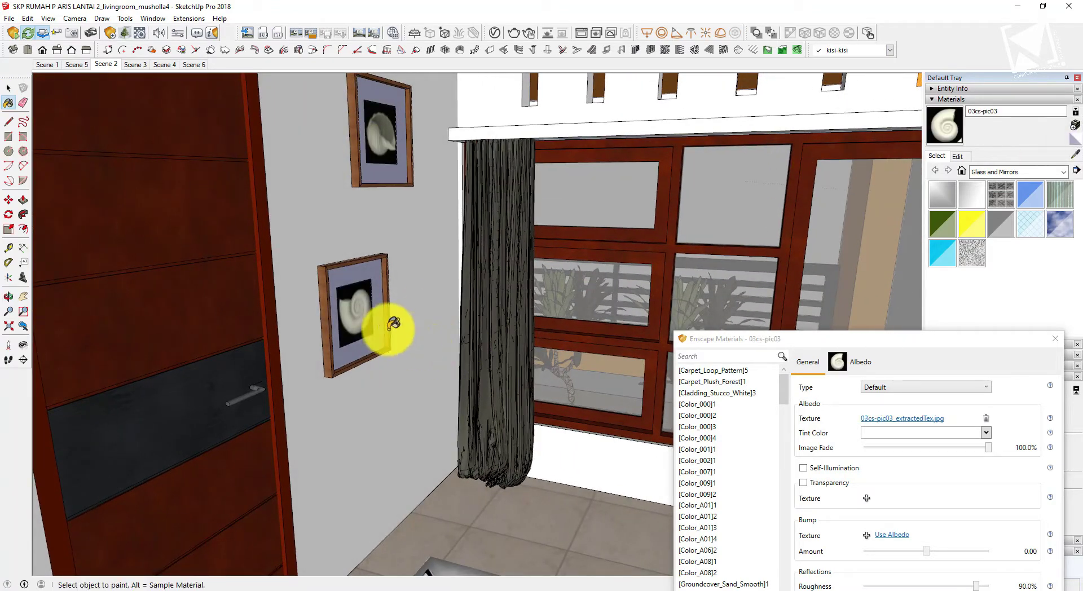
pyautogui.moveTo(386, 327); pyautogui.dragTo(375, 326, button='middle')
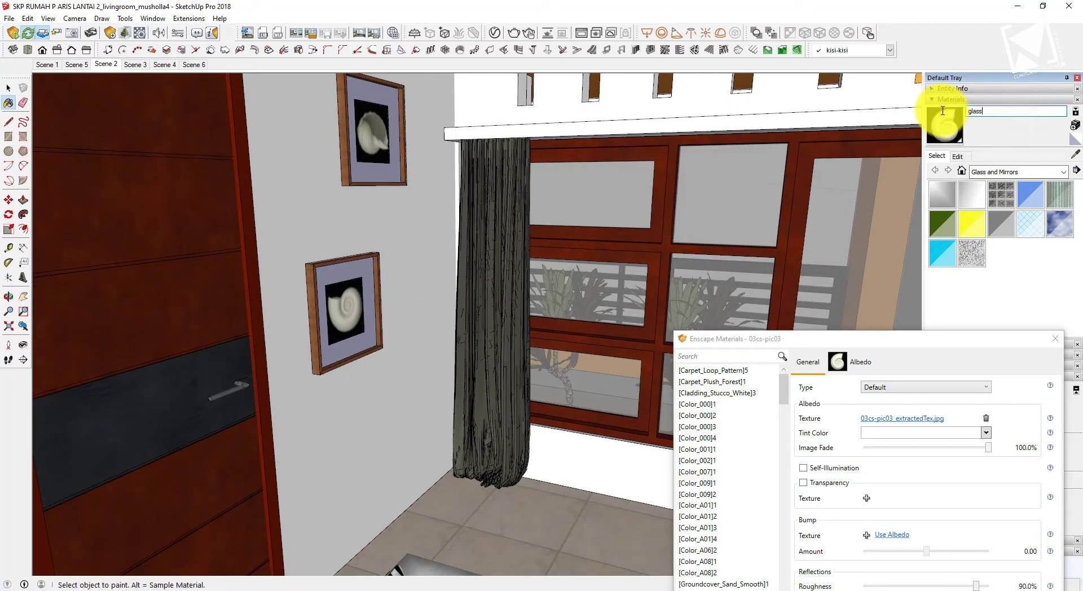
pyautogui.click(218, 590)
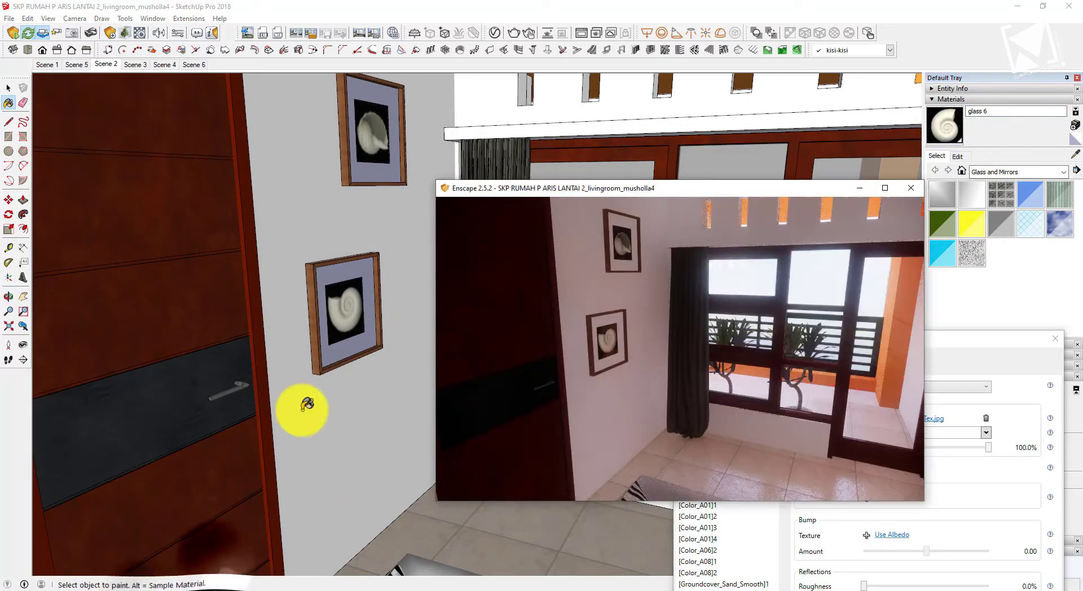
pyautogui.moveTo(592, 341); pyautogui.dragTo(1027, 207)
# Rename the door's red cherry wood material as marble 6
pyautogui.click(1074, 155)
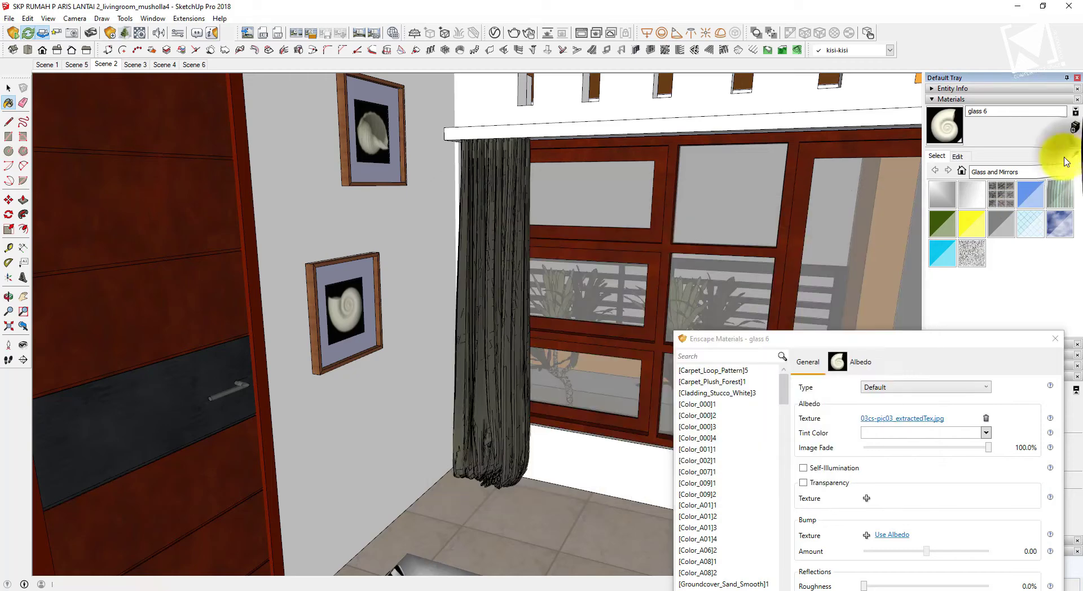
pyautogui.click(170, 313)
pyautogui.moveTo(1015, 113); pyautogui.dragTo(916, 116)
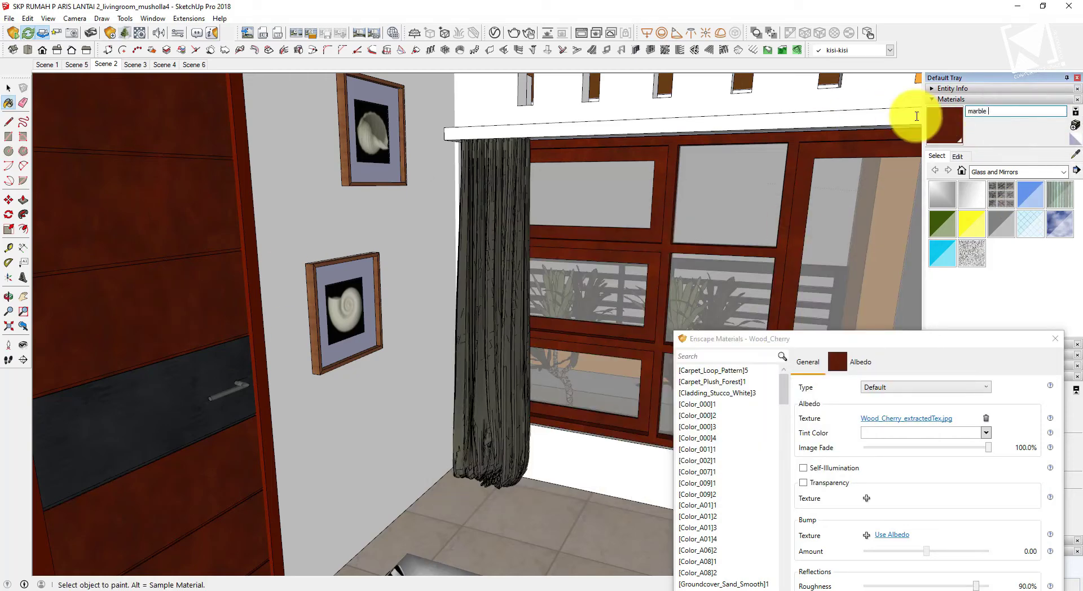
# Rename the door's dark horizontal panel material as aluminium and check the door in the render
pyautogui.click(1074, 155)
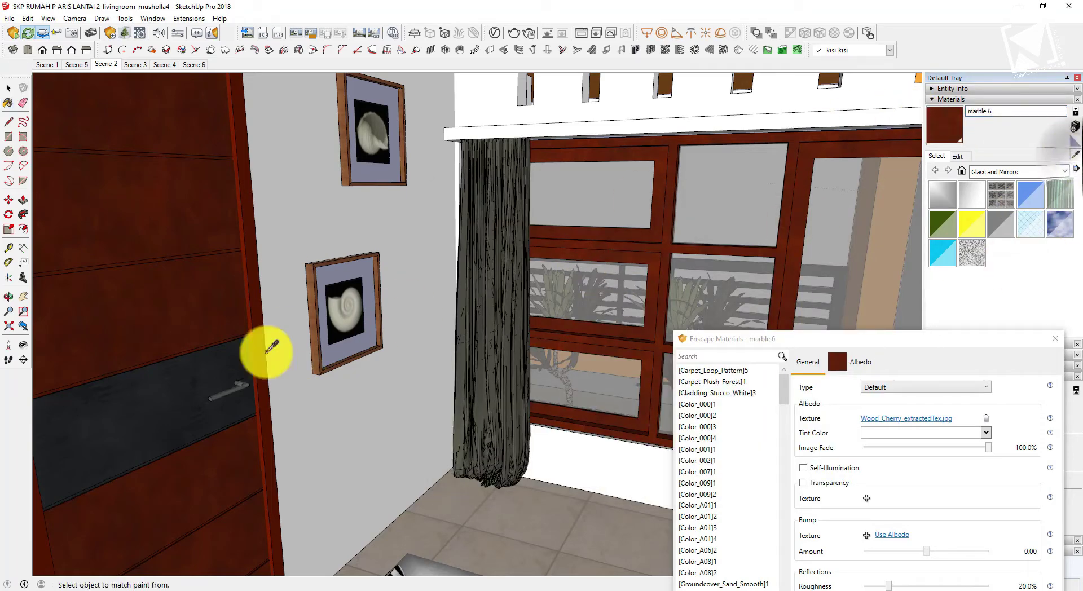
pyautogui.click(194, 369)
pyautogui.moveTo(1058, 112); pyautogui.dragTo(906, 108)
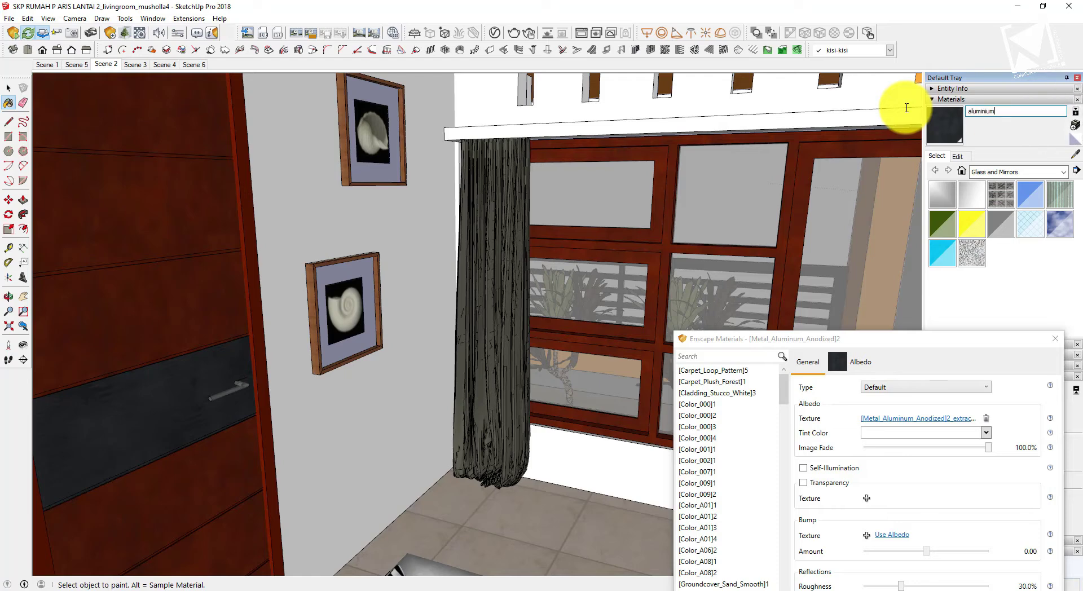
pyautogui.moveTo(188, 587)
pyautogui.click(193, 543)
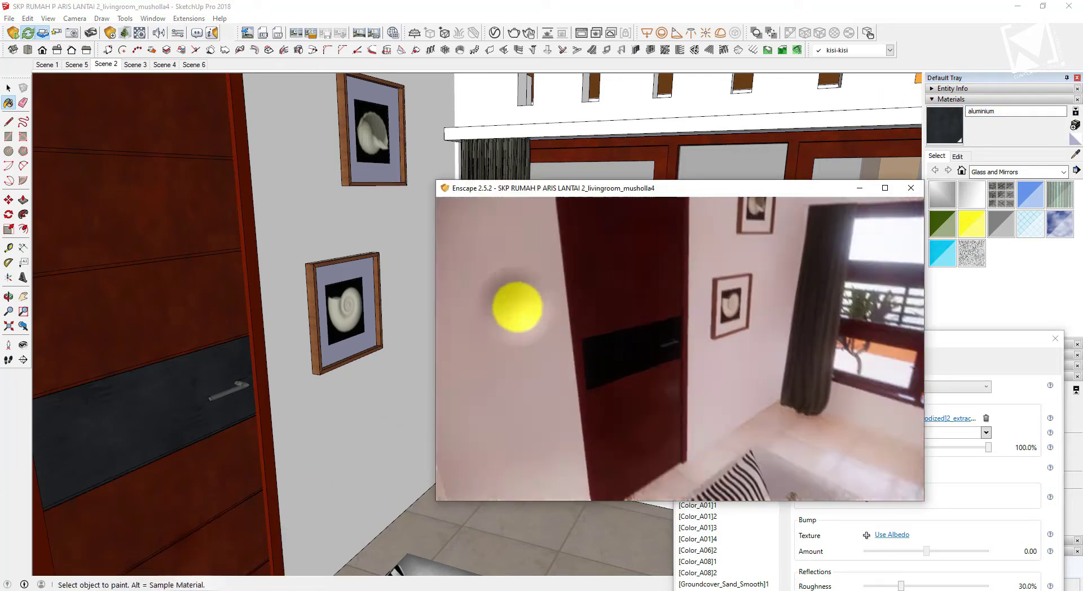
# Rename the curtain material as fabric 5 and check the curtains from Scene 2 in the render
pyautogui.click(1075, 155)
pyautogui.click(499, 259)
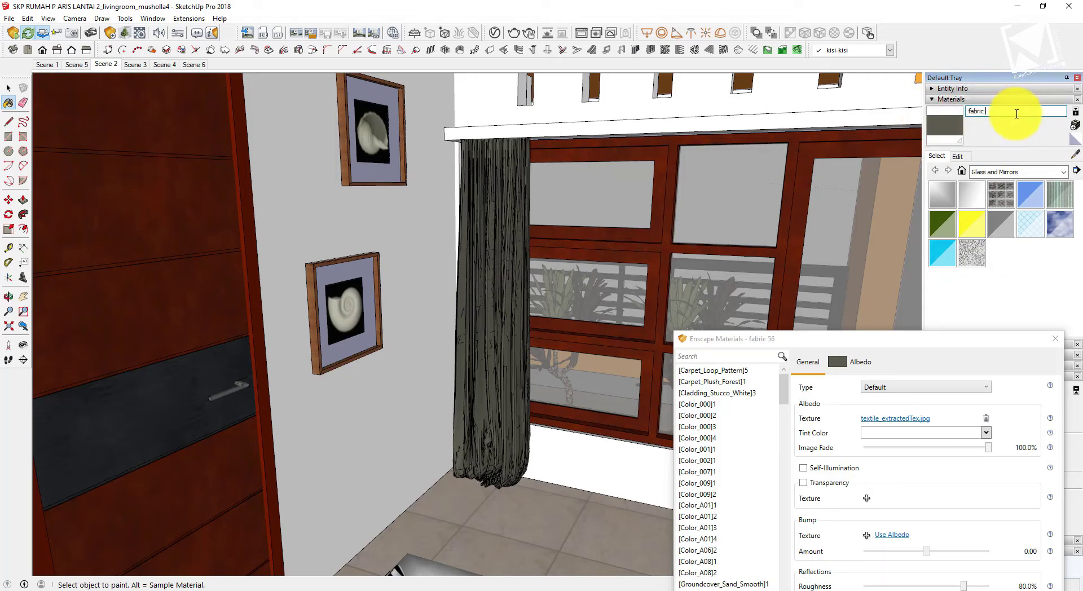
pyautogui.click(653, 217)
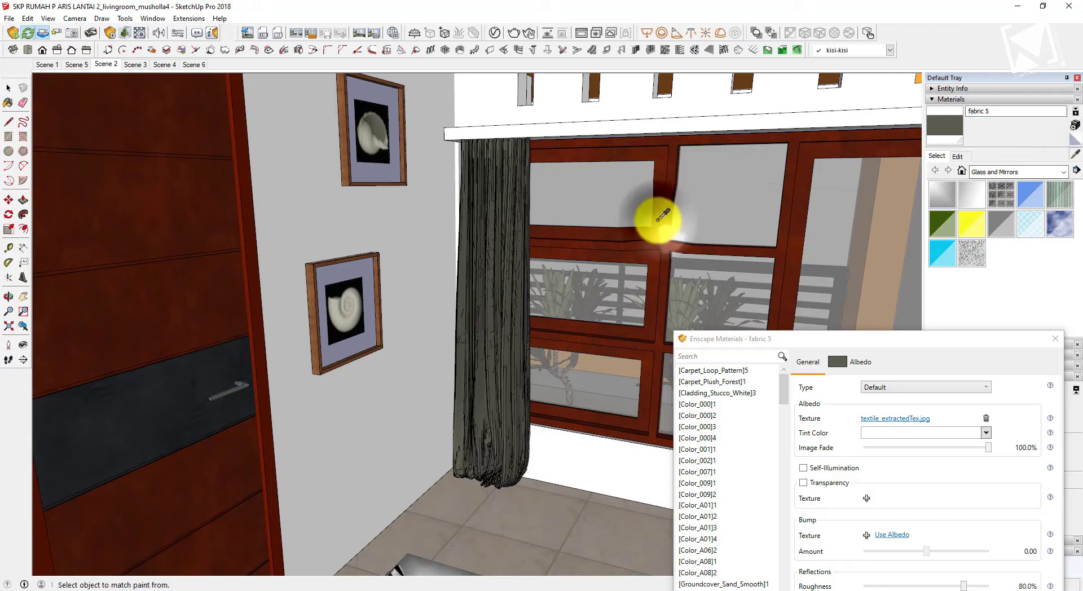
pyautogui.click(478, 208)
pyautogui.click(110, 63)
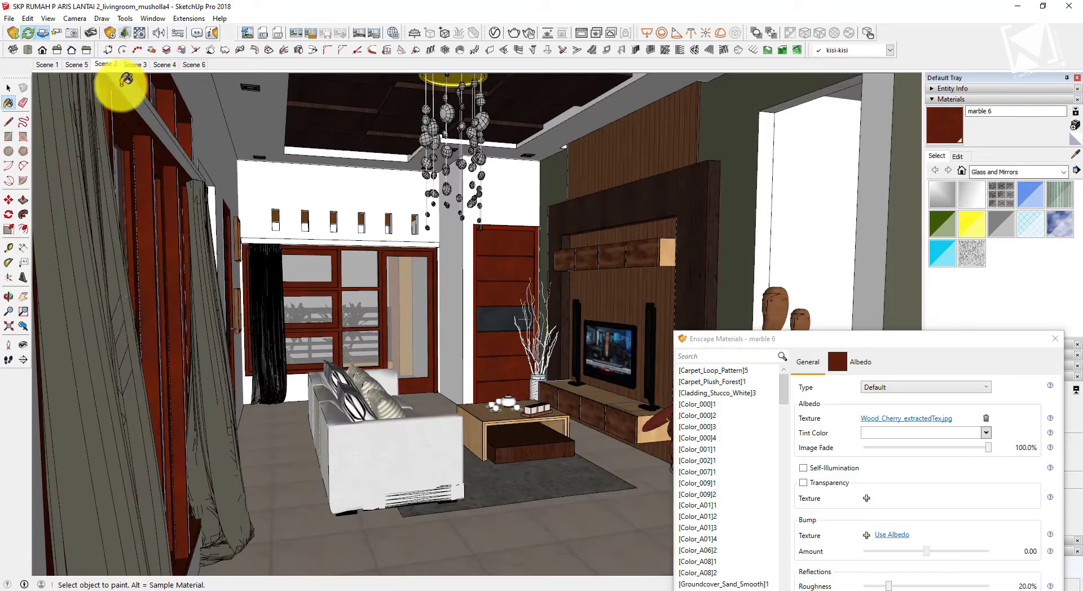
pyautogui.click(203, 427)
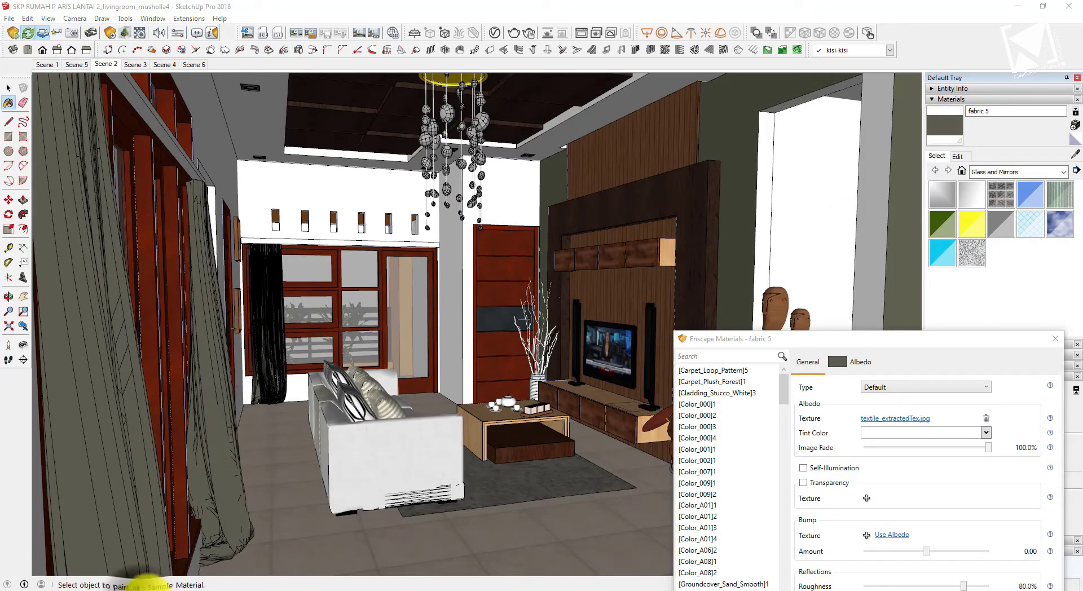
pyautogui.moveTo(149, 588)
pyautogui.click(205, 552)
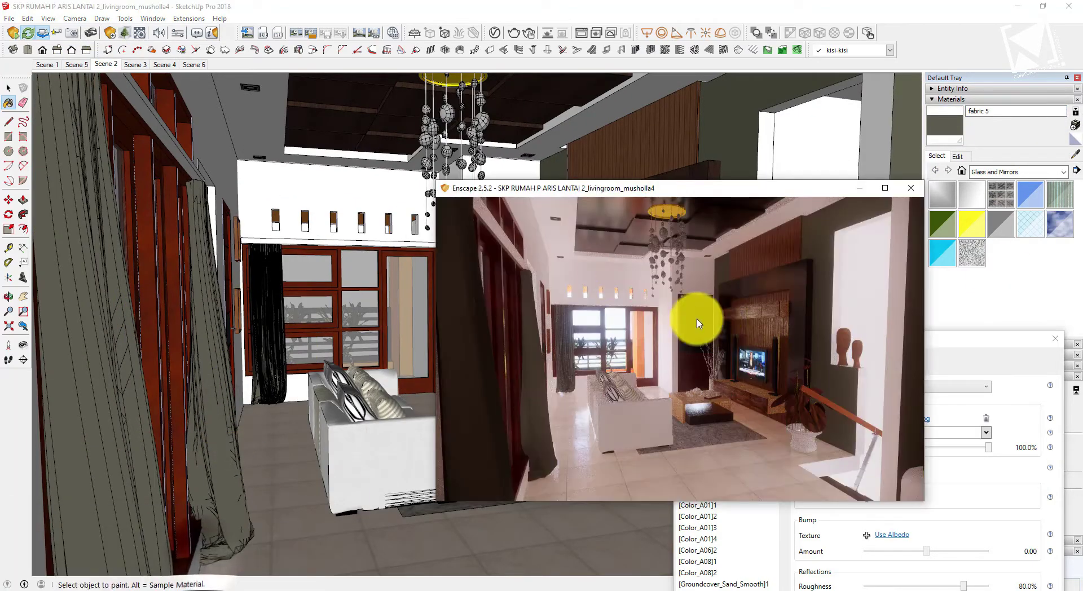
pyautogui.click(667, 4)
# Rename the ceiling downlight's dark grey frame material as aluminium and check the fixture in the render
pyautogui.click(23, 296)
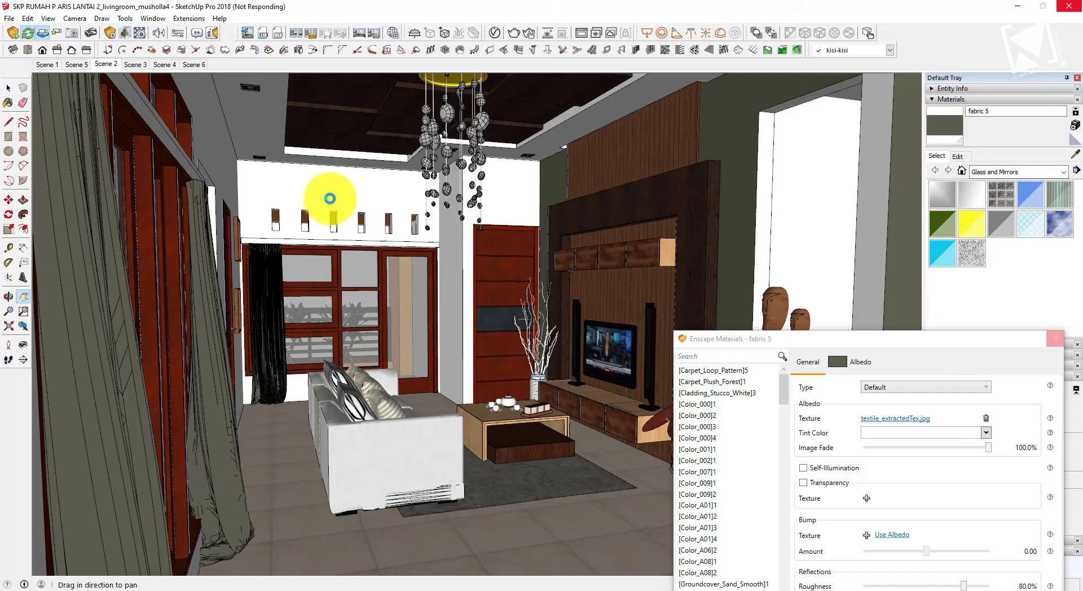
pyautogui.moveTo(330, 198); pyautogui.dragTo(232, 97)
pyautogui.scroll(10, 244, 101)
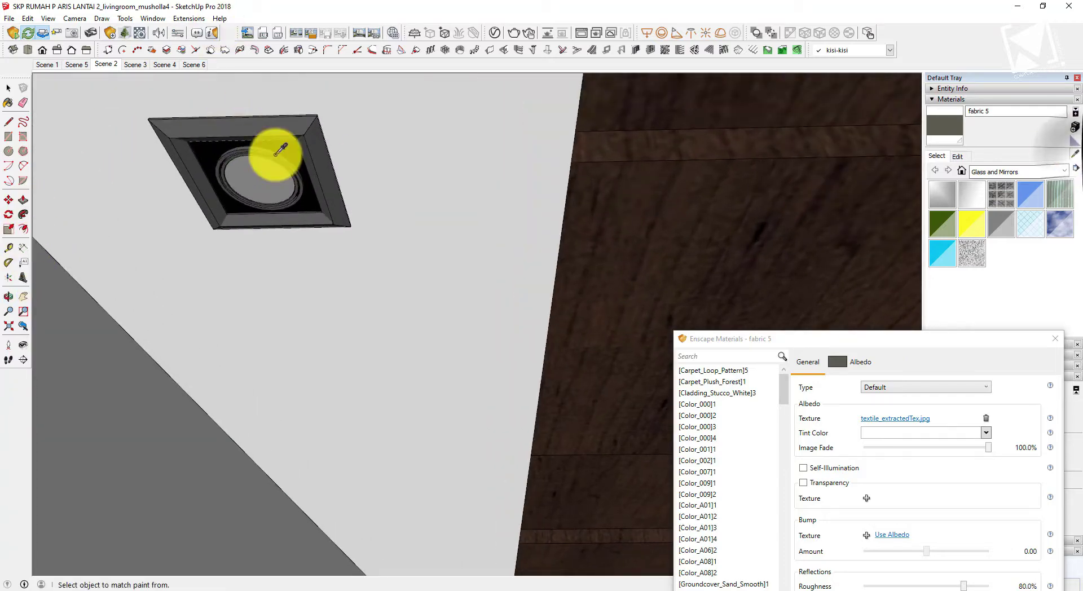
pyautogui.keyDown('alt'); pyautogui.click(280, 150); pyautogui.keyUp('alt')
pyautogui.click(932, 112)
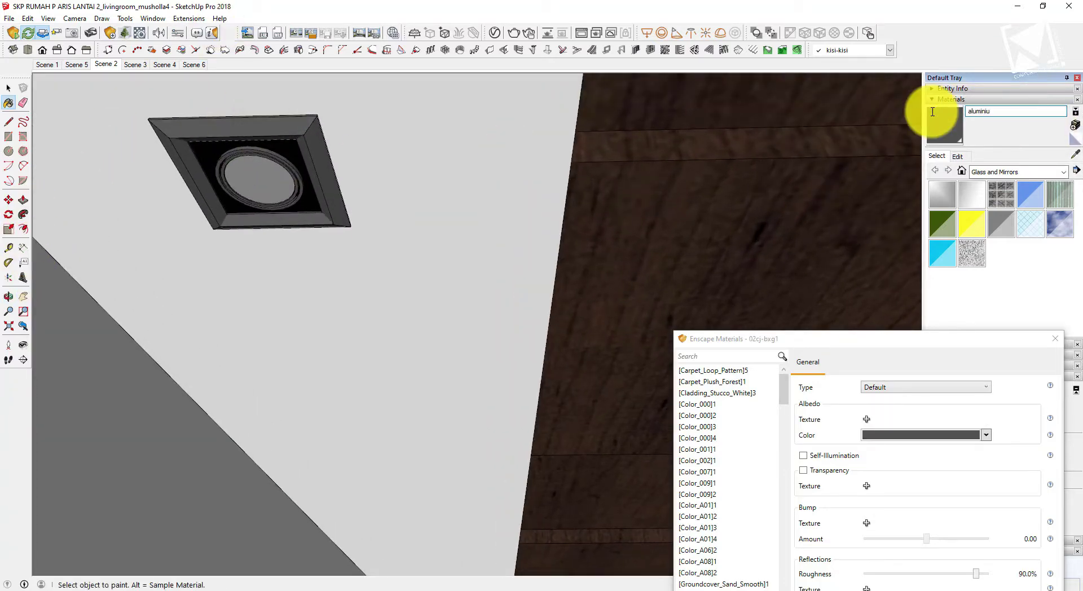
pyautogui.moveTo(133, 589)
pyautogui.click(195, 558)
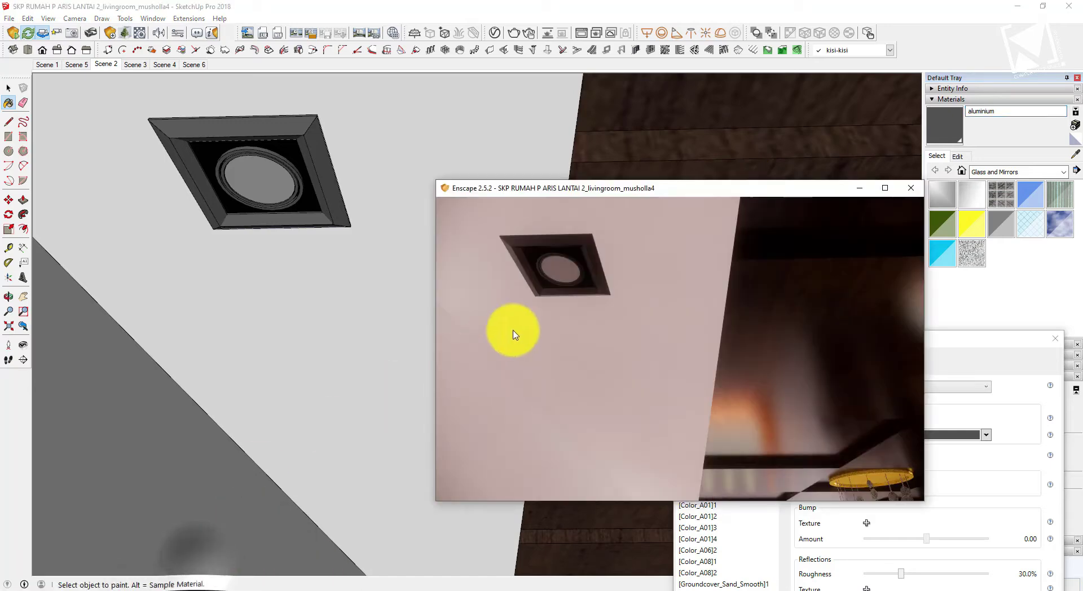
# Enable self-illumination on the downlight's grey lamp material and check it in the render
pyautogui.click(1074, 154)
pyautogui.click(268, 175)
pyautogui.moveTo(875, 338); pyautogui.dragTo(850, 193)
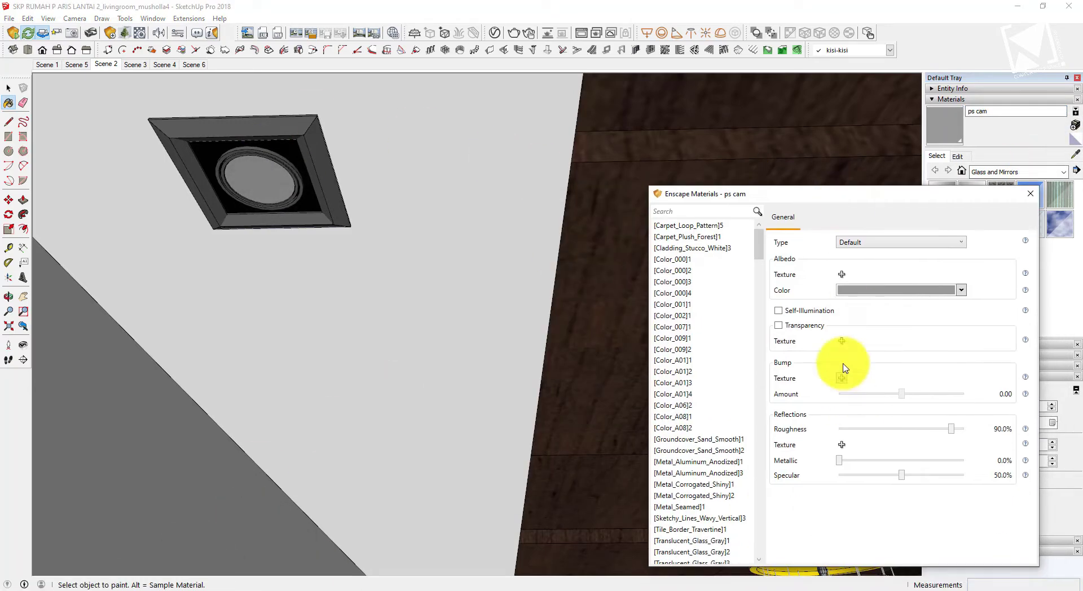
pyautogui.click(825, 312)
pyautogui.moveTo(134, 589)
pyautogui.click(203, 561)
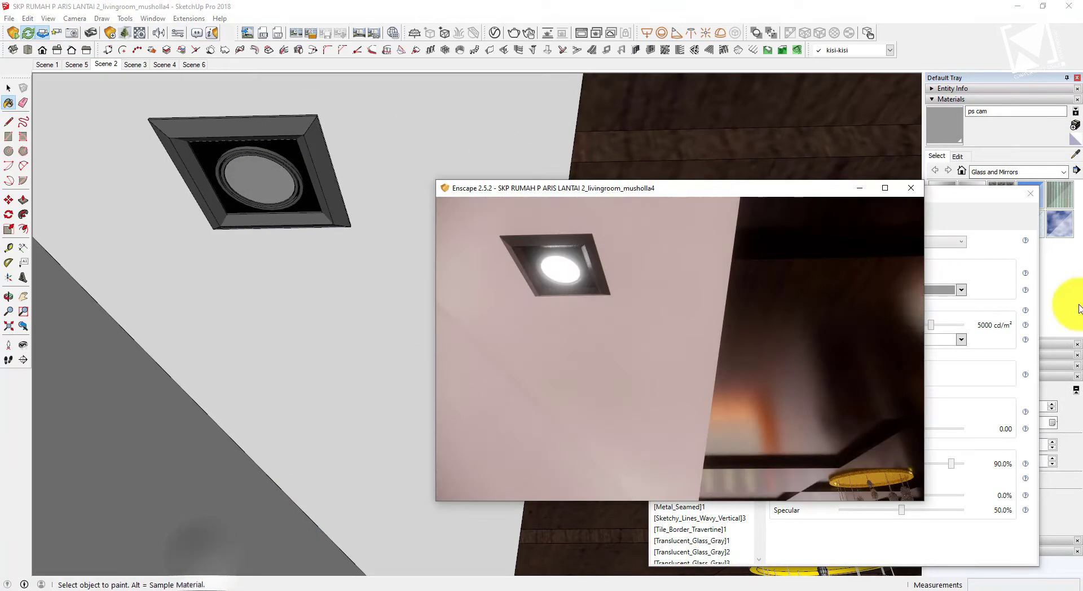
# Raise the downlight lamp's luminance to 9343 cd/m² and check the room from Scene 2 in the render
pyautogui.click(1028, 306)
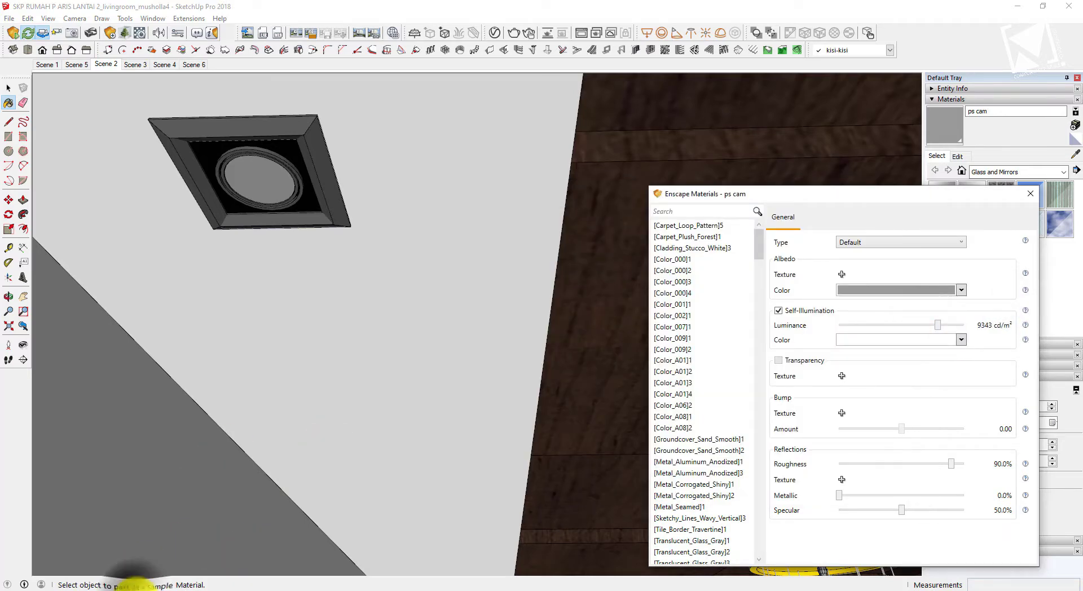
pyautogui.moveTo(136, 587)
pyautogui.click(203, 560)
pyautogui.click(106, 63)
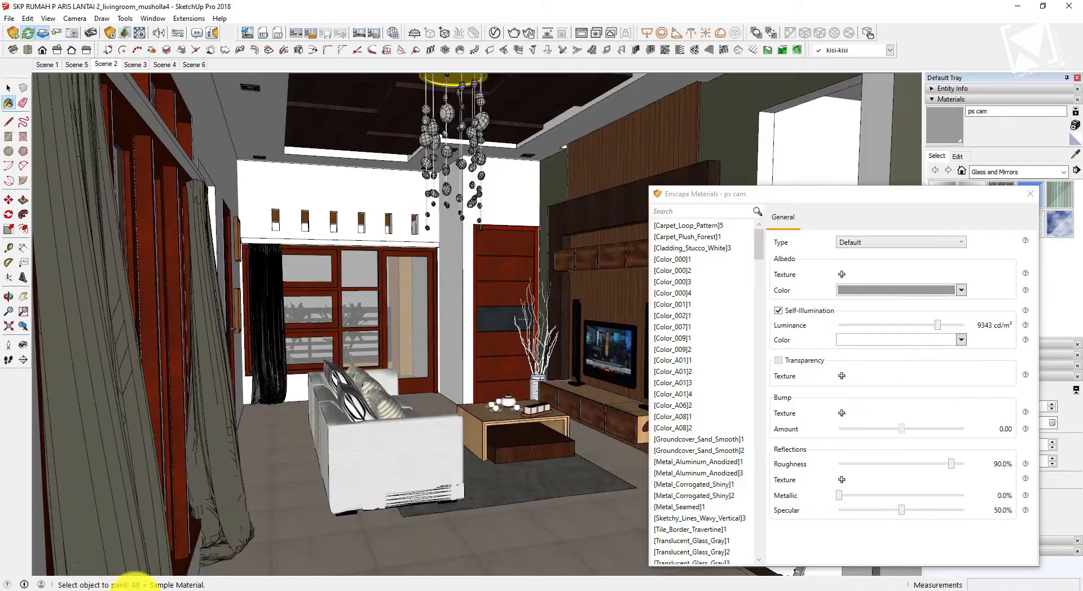
pyautogui.click(203, 560)
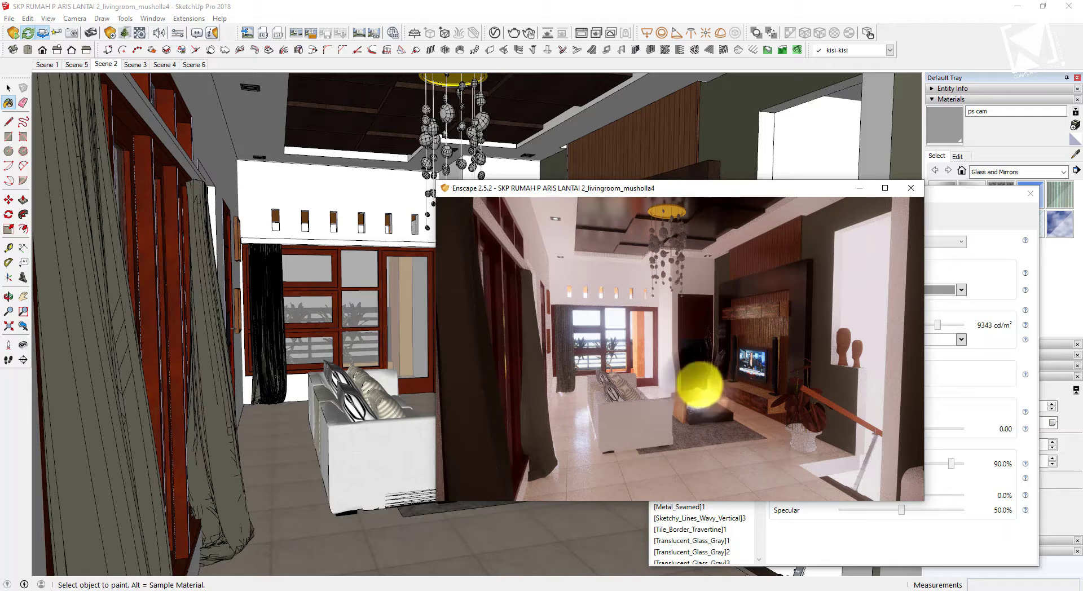
pyautogui.click(616, 13)
# Move the Enscape material editor clear of the plant and rename the white plant pot's material as glass 7
pyautogui.moveTo(769, 195); pyautogui.dragTo(190, 197)
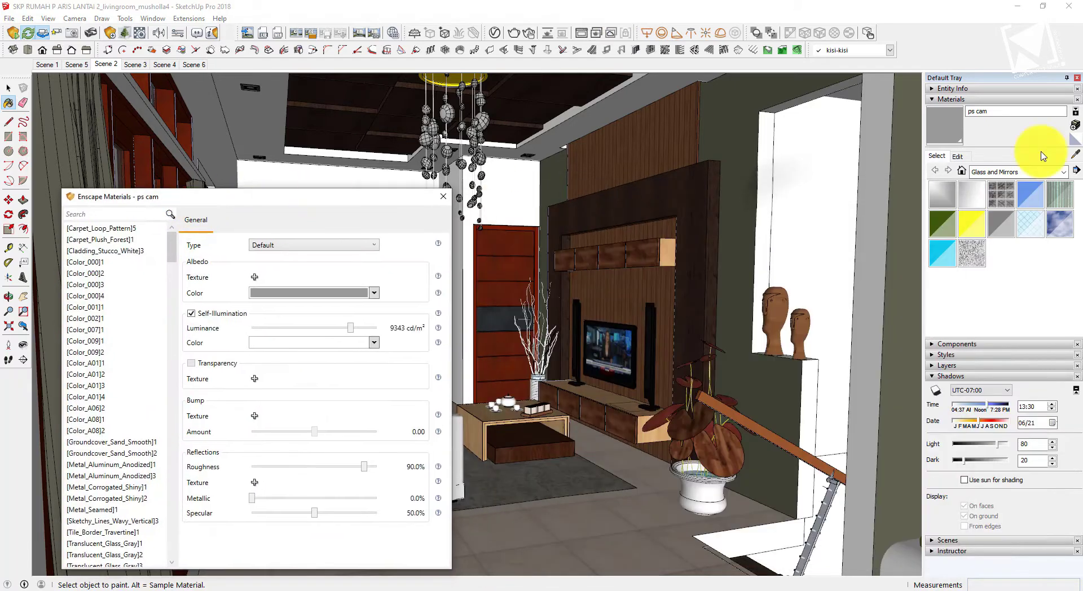
pyautogui.keyDown('alt'); pyautogui.click(713, 486); pyautogui.keyUp('alt')
pyautogui.moveTo(1013, 111); pyautogui.dragTo(955, 113)
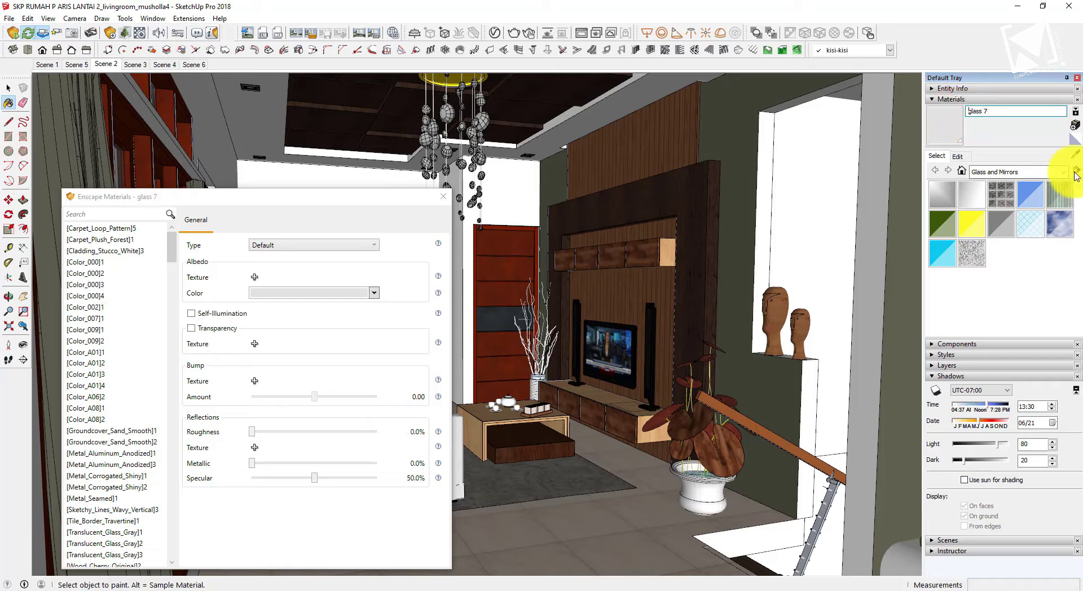
# Check the Enscape settings of the potted plant's leaf material and of the hanging chandelier's crystal material
pyautogui.keyDown('alt'); pyautogui.click(725, 459); pyautogui.keyUp('alt')
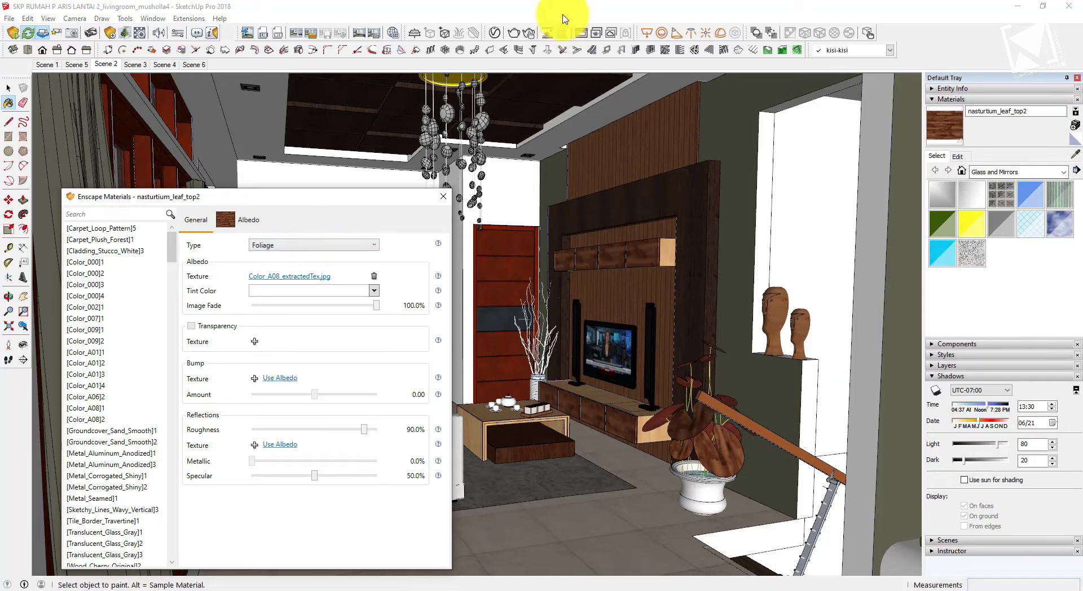
pyautogui.moveTo(250, 198); pyautogui.dragTo(790, 252)
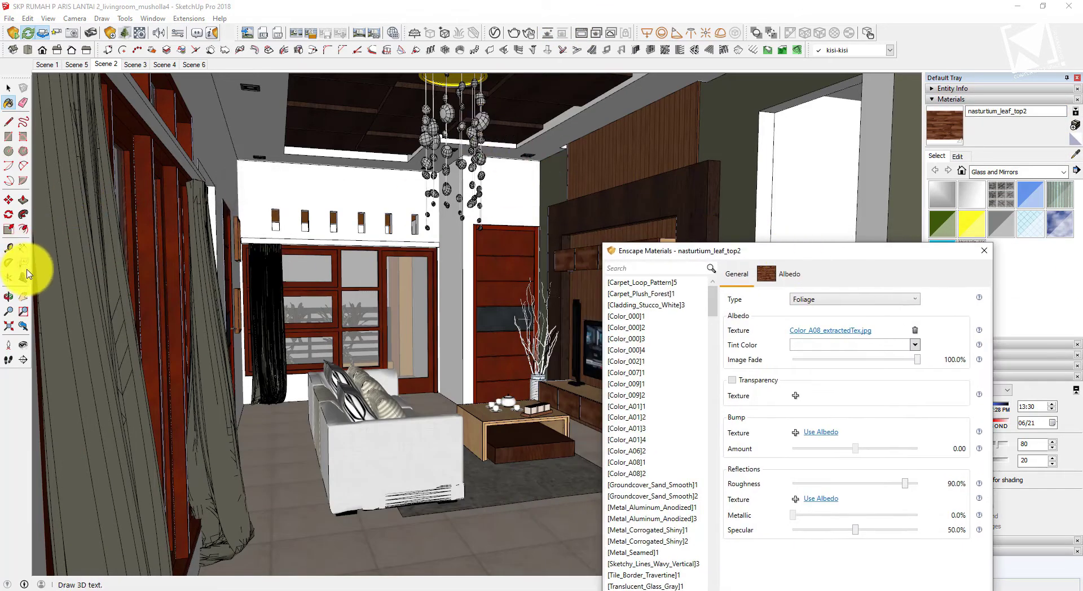
pyautogui.click(1074, 154)
pyautogui.click(483, 122)
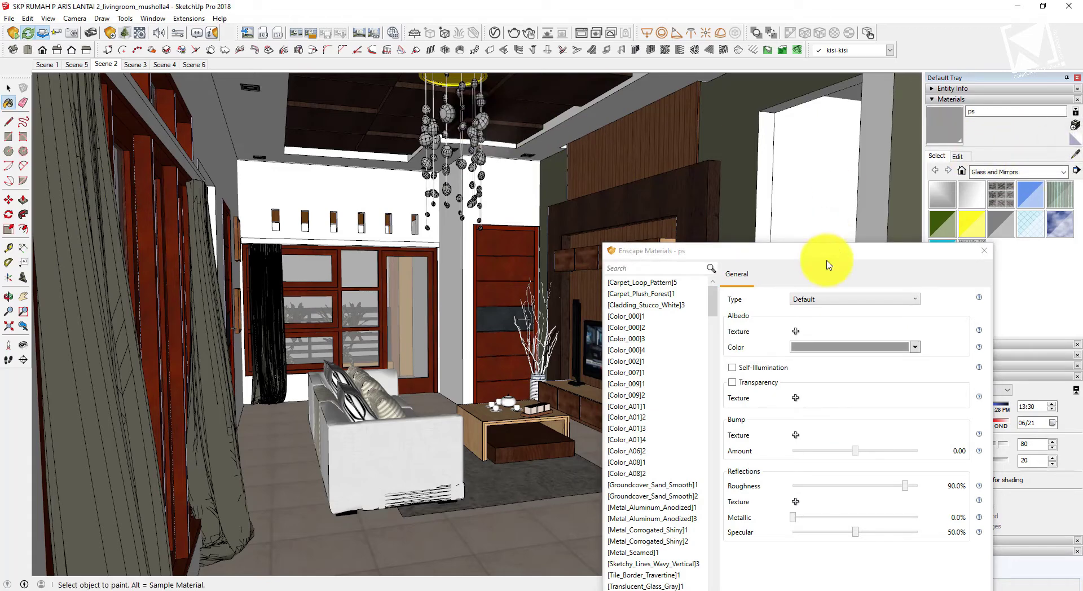
# Apply the Mirror 01 material from the Glass and Mirrors collection to the chandelier's hanging crystals inside their group
pyautogui.click(943, 195)
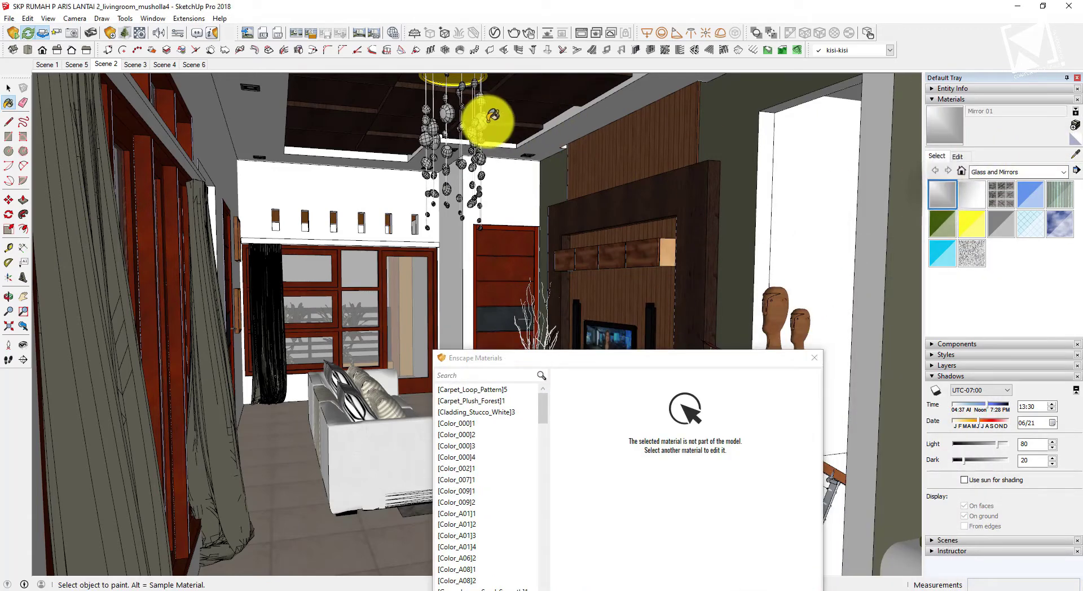
pyautogui.press('space')
pyautogui.doubleClick(485, 123)
pyautogui.click(485, 123)
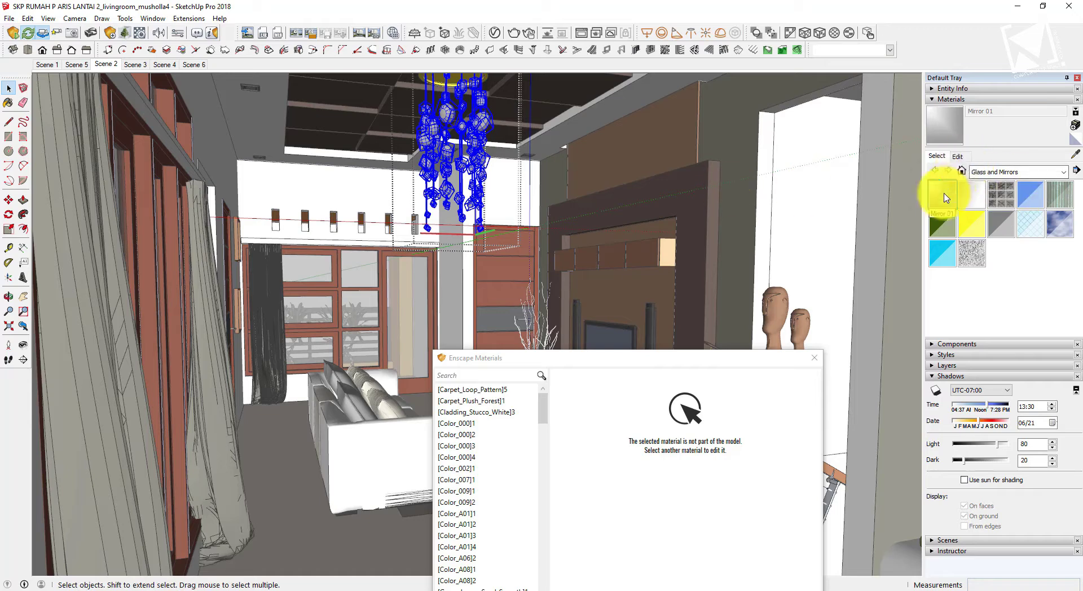
pyautogui.click(487, 130)
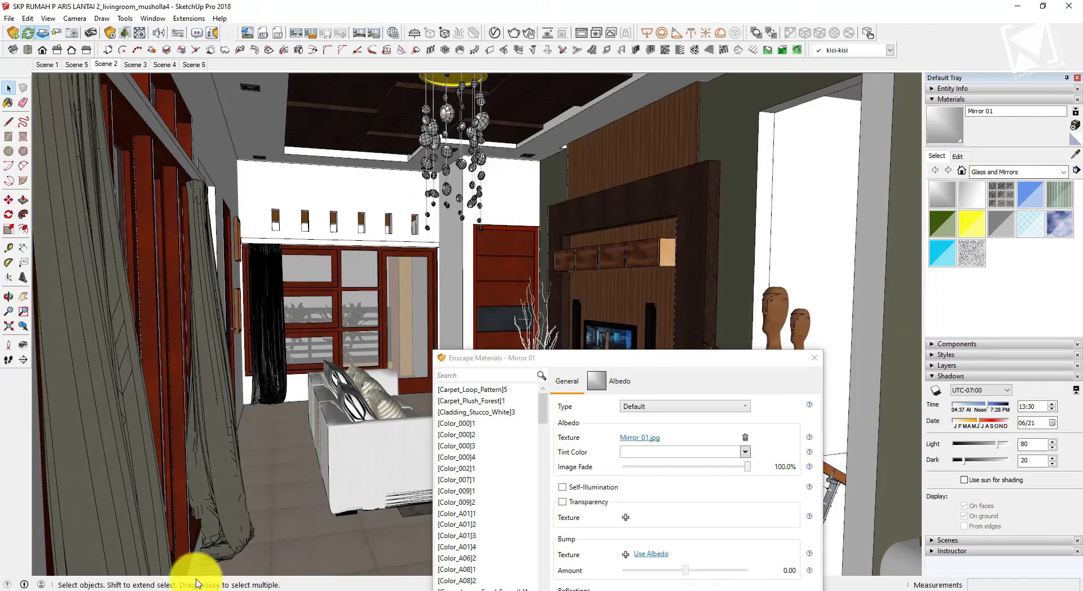
# Check the mirrored chandelier crystals in the render and move the render window clear of the Enscape material editor
pyautogui.click(167, 561)
pyautogui.scroll(5, 685, 281)
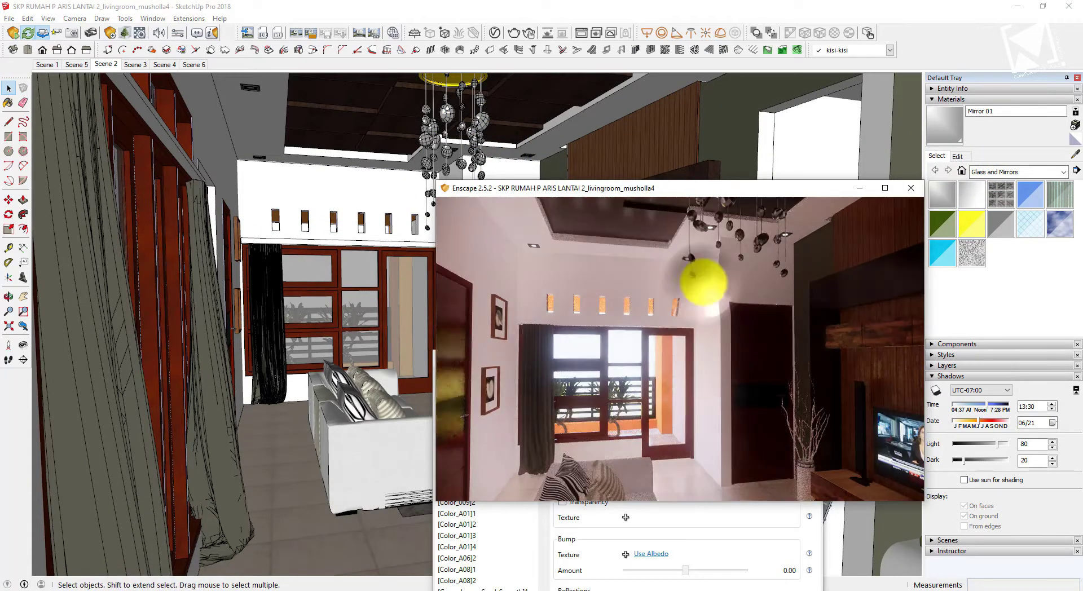
pyautogui.moveTo(704, 282); pyautogui.dragTo(745, 243)
pyautogui.moveTo(772, 190); pyautogui.dragTo(343, 243)
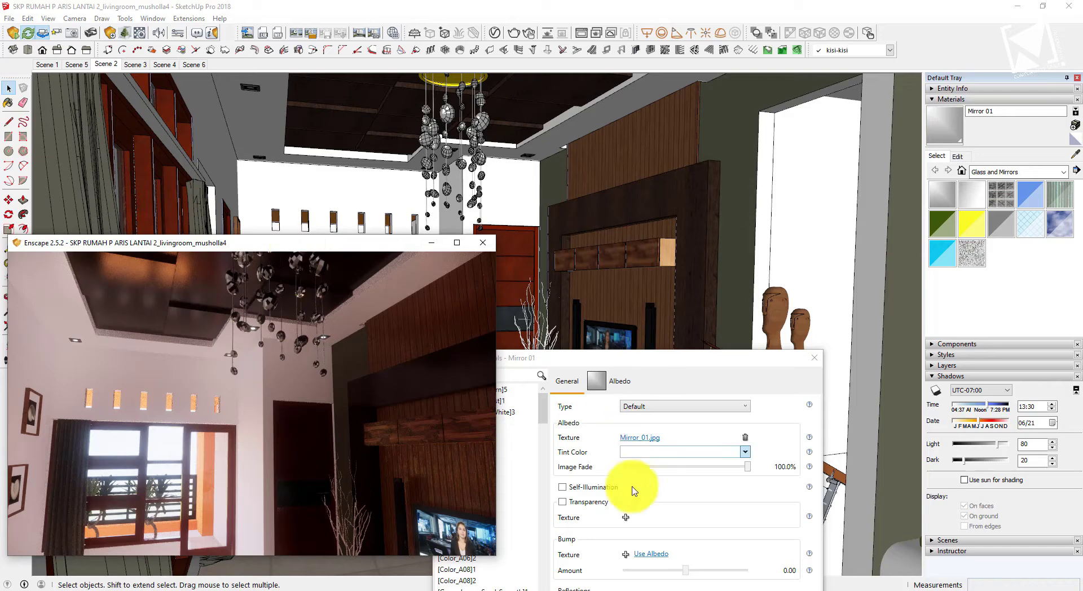
# Enable transparency on the Mirror 01 material and set its opacity to 65%
pyautogui.click(590, 503)
pyautogui.moveTo(685, 532); pyautogui.dragTo(708, 532)
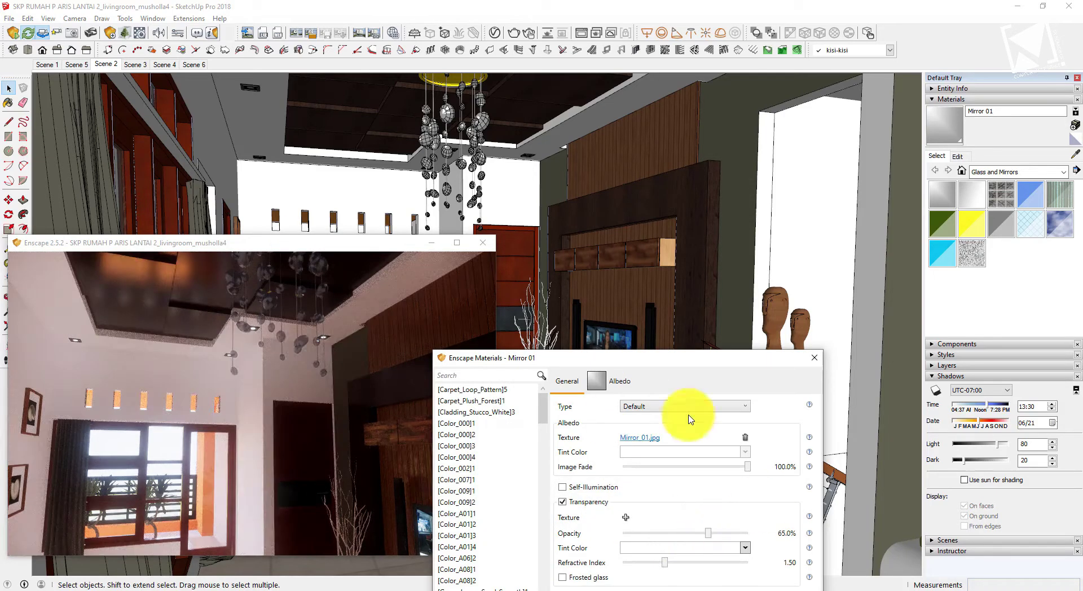
pyautogui.click(599, 35)
# Enable self-illumination on the Inox material of the chandelier's yellow ceiling plate and check it in the render
pyautogui.click(23, 296)
pyautogui.moveTo(323, 184); pyautogui.dragTo(315, 216)
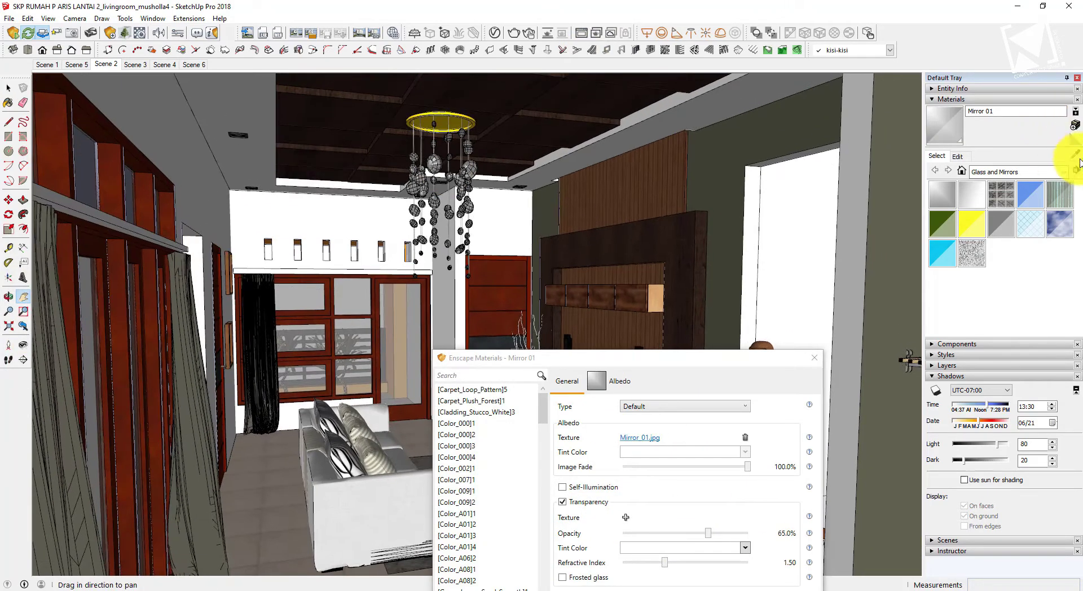
pyautogui.click(1076, 154)
pyautogui.click(441, 123)
pyautogui.click(562, 474)
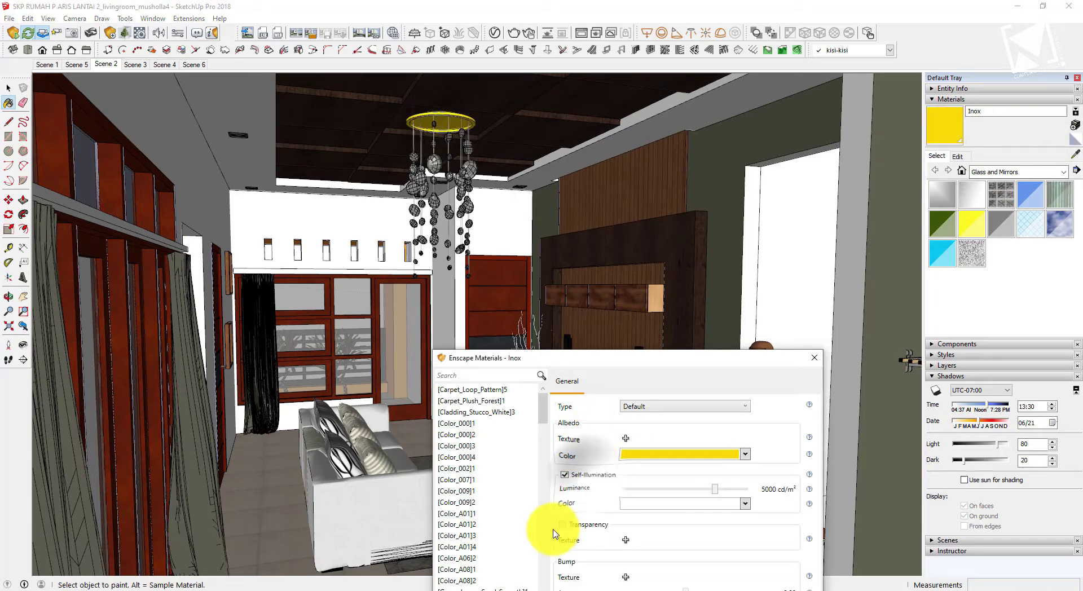
pyautogui.click(133, 588)
# Lower the Inox plate's luminance to 285 cd/m² and check the chandelier in the render
pyautogui.moveTo(705, 494)
pyautogui.mouseDown()
pyautogui.moveTo(663, 491)
pyautogui.moveTo(687, 492)
pyautogui.mouseUp()
pyautogui.click(133, 588)
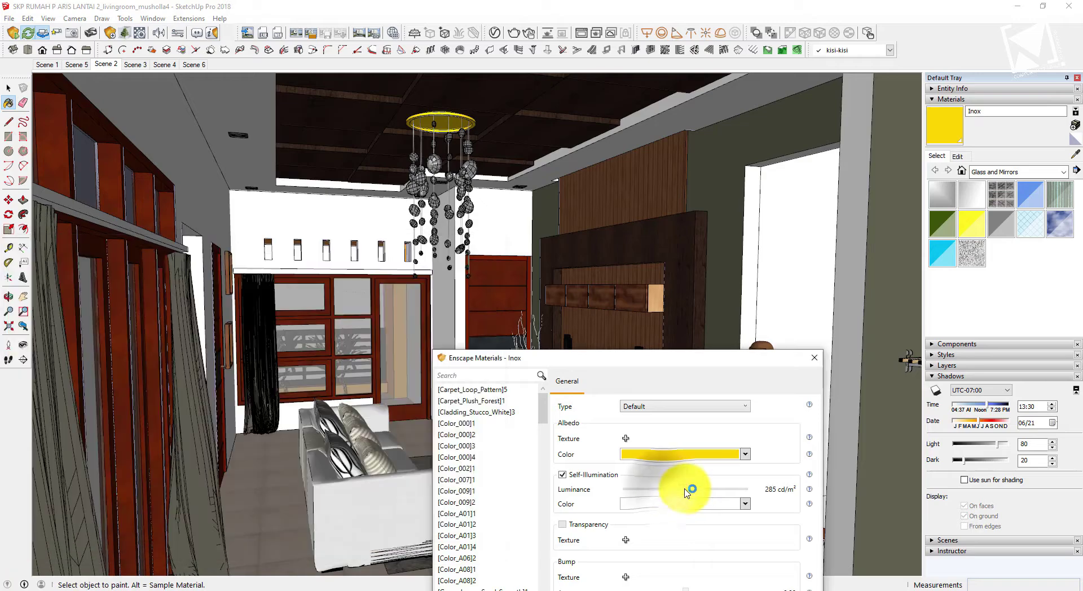
pyautogui.click(133, 589)
pyautogui.click(536, 18)
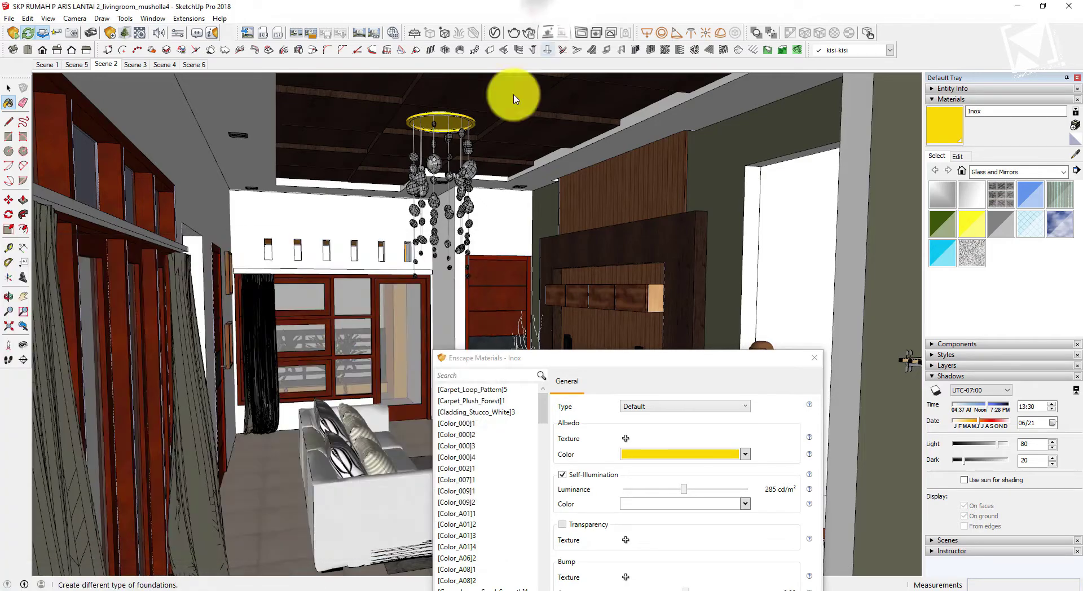
# Set the dark balcony plant leaves' Groundcover_Sand_Smooth material to the Foliage type and check the plants in the render
pyautogui.moveTo(332, 346); pyautogui.dragTo(325, 352, button='middle')
pyautogui.scroll(10, 329, 347)
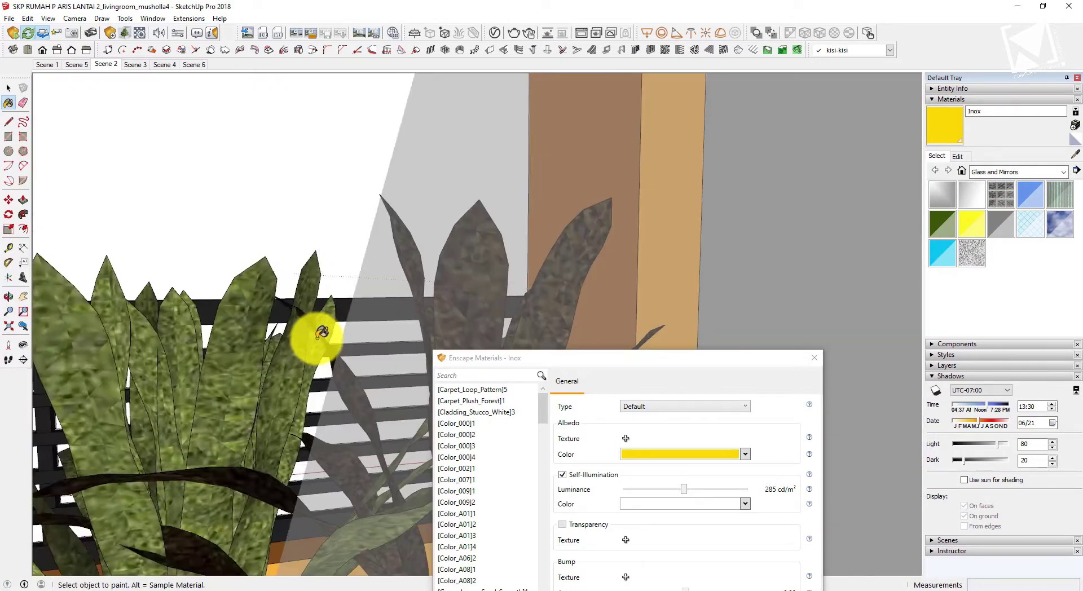
pyautogui.scroll(3, 322, 332)
pyautogui.click(169, 544)
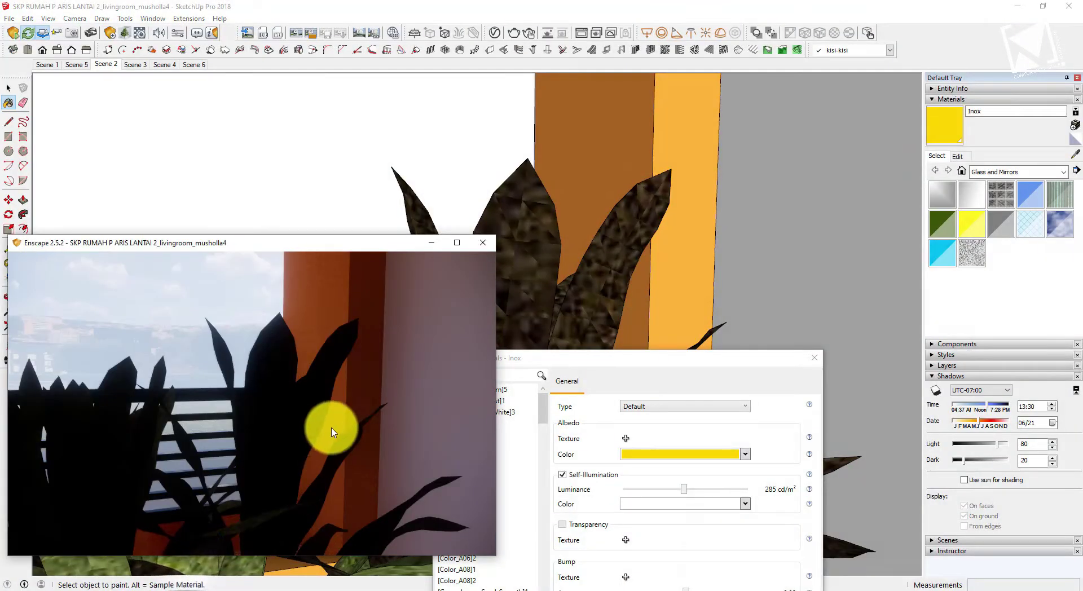
pyautogui.click(1076, 152)
pyautogui.click(540, 264)
pyautogui.click(682, 407)
pyautogui.click(662, 437)
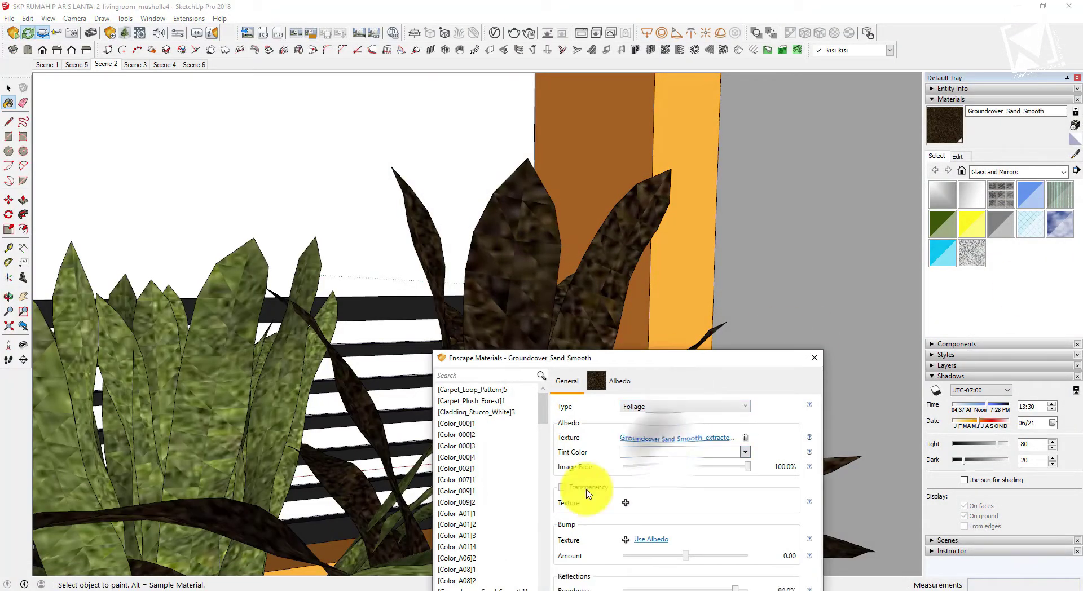
pyautogui.click(154, 590)
pyautogui.click(570, 3)
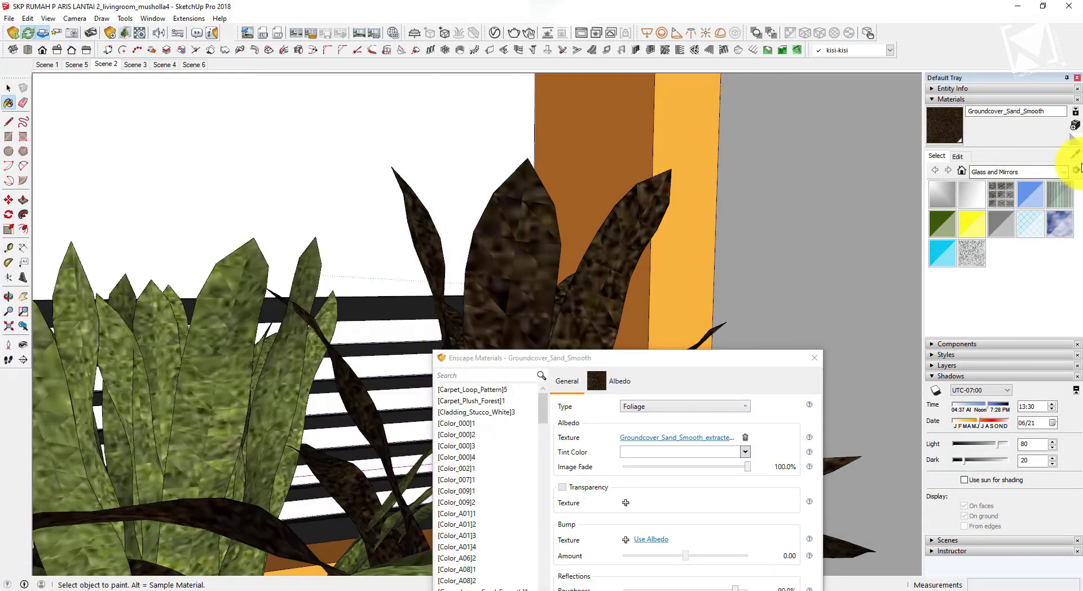
# Rename the black balcony railing's material as aluminium and check the railing and plants in the render
pyautogui.keyDown('alt'); pyautogui.click(410, 302); pyautogui.keyUp('alt')
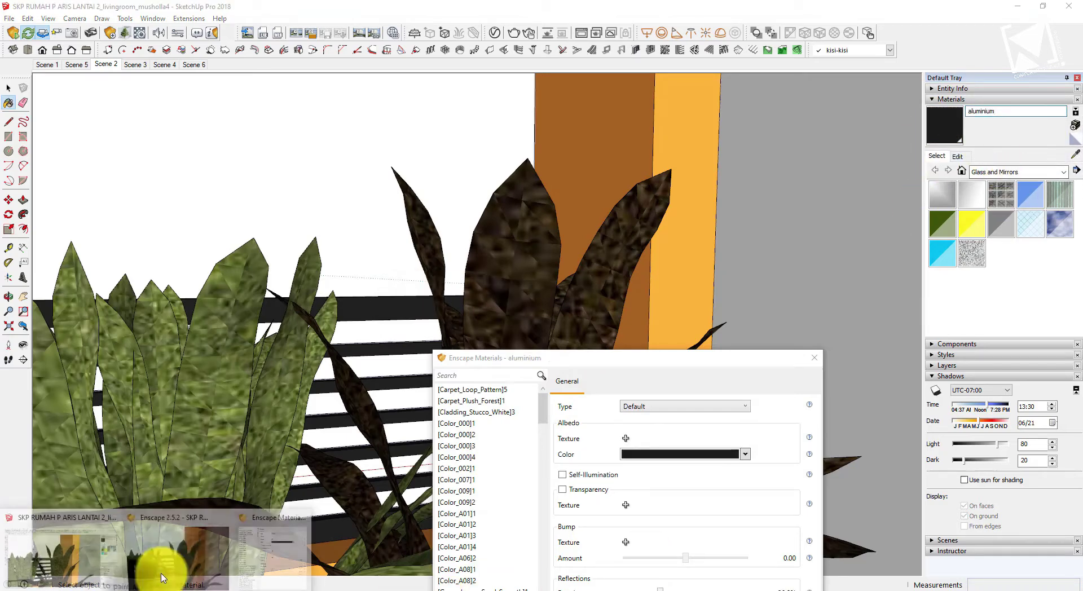
pyautogui.click(154, 589)
pyautogui.moveTo(283, 408); pyautogui.dragTo(257, 387)
pyautogui.scroll(5, 257, 387)
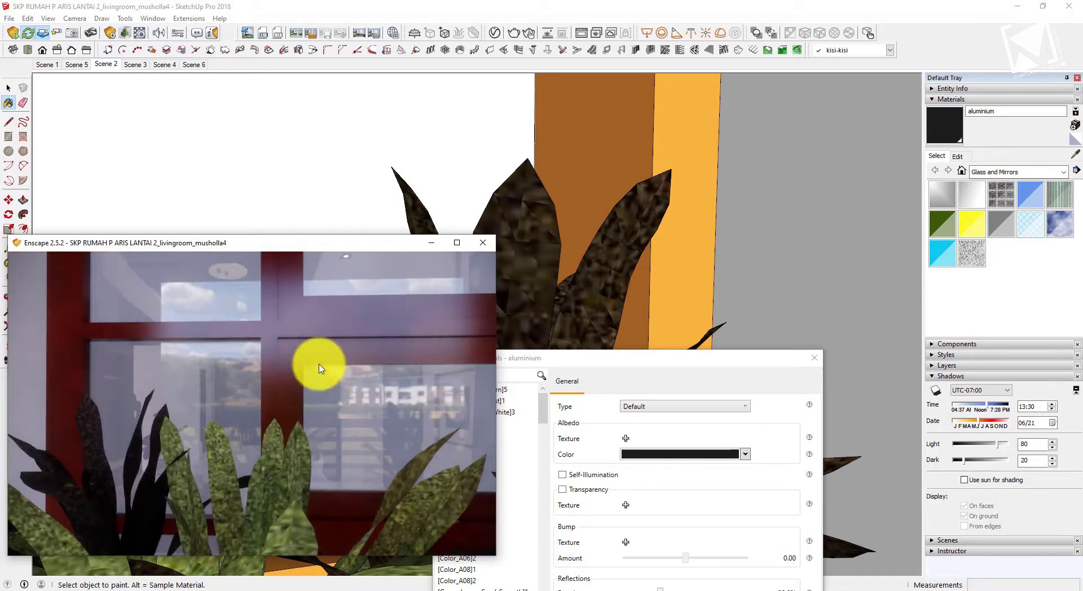
# Return to Scene 2 and inspect the sofa, coffee table and rug in the render
pyautogui.click(106, 63)
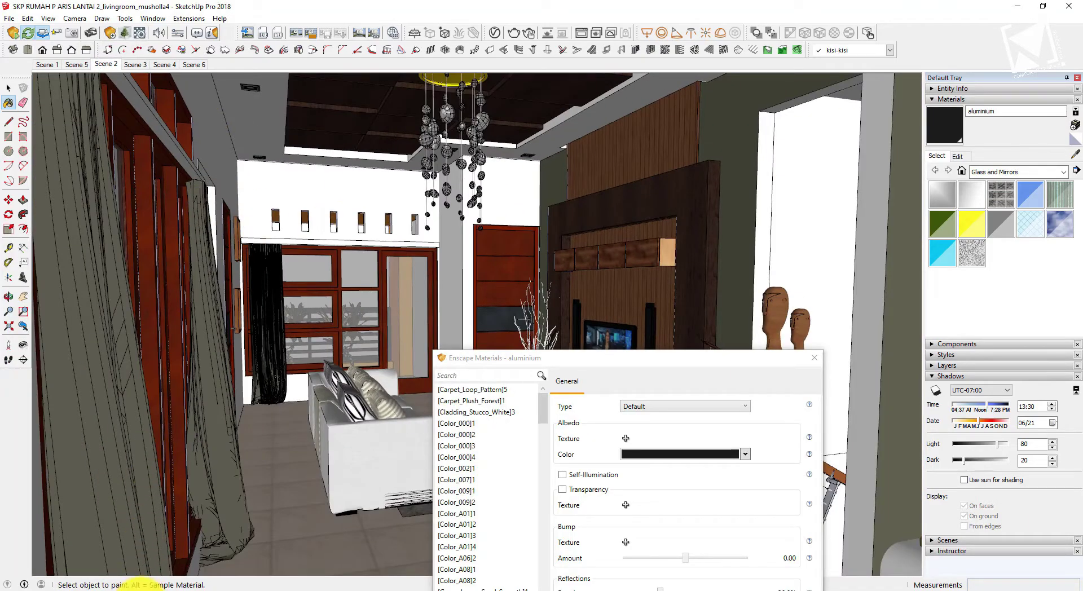
pyautogui.click(145, 589)
pyautogui.click(195, 551)
pyautogui.moveTo(316, 490)
pyautogui.mouseDown()
pyautogui.moveTo(307, 432)
pyautogui.moveTo(320, 402)
pyautogui.mouseUp()
pyautogui.scroll(5, 315, 418)
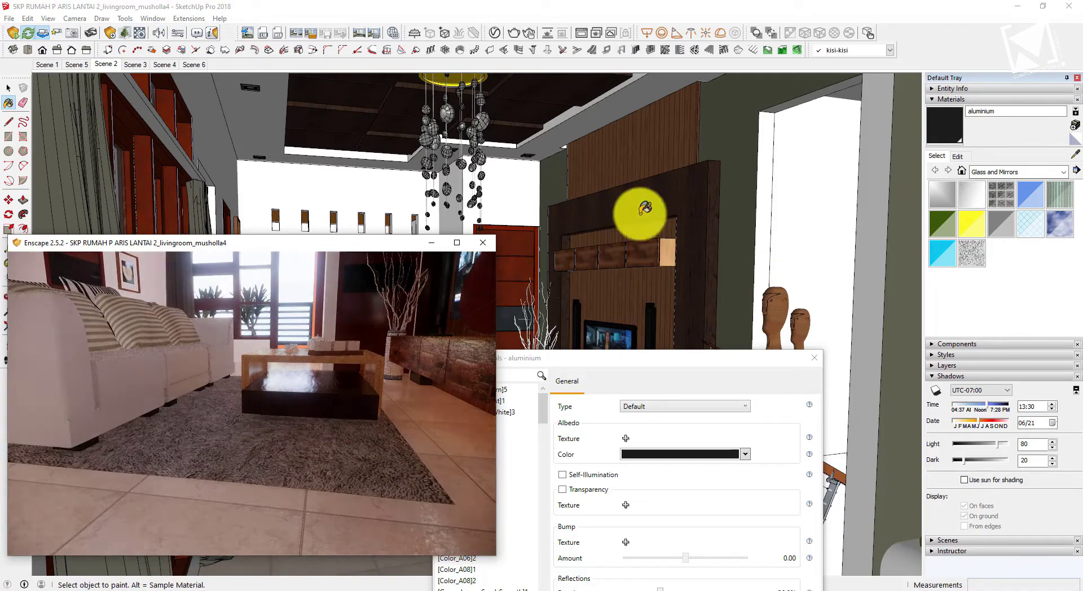
# Rename the living room rug's material as fabric and check the rug in the render
pyautogui.click(641, 214)
pyautogui.click(813, 358)
pyautogui.click(23, 296)
pyautogui.scroll(-4, 450, 493)
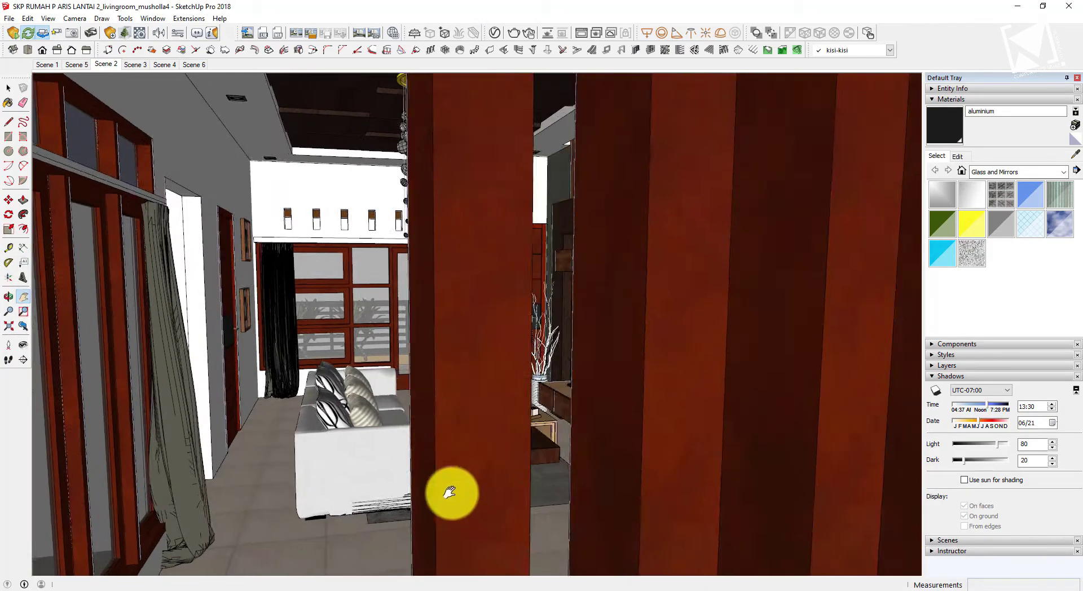
pyautogui.scroll(10, 483, 484)
pyautogui.moveTo(489, 481); pyautogui.dragTo(482, 490, button='middle')
pyautogui.scroll(-3, 451, 479)
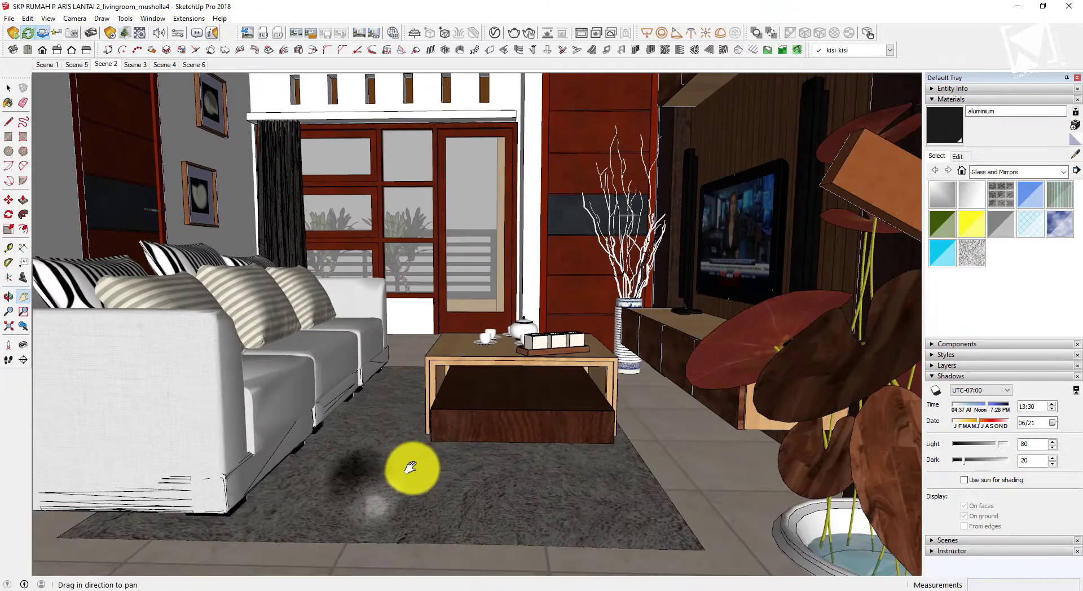
pyautogui.click(1074, 153)
pyautogui.click(459, 491)
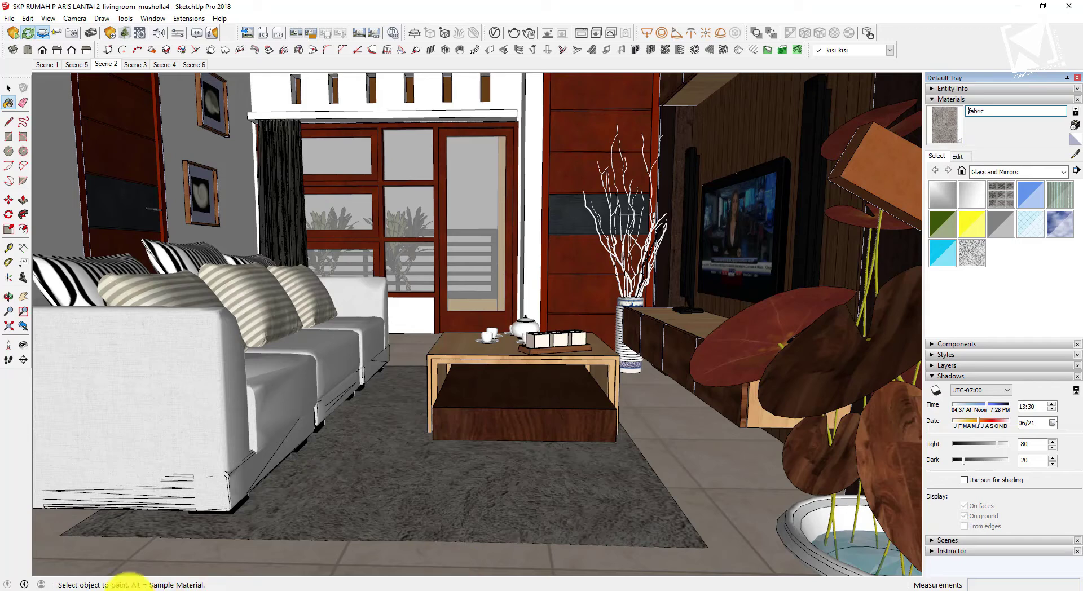
pyautogui.click(129, 590)
pyautogui.moveTo(443, 486)
pyautogui.mouseDown()
pyautogui.moveTo(336, 502)
pyautogui.moveTo(310, 475)
pyautogui.mouseUp()
pyautogui.scroll(3, 310, 475)
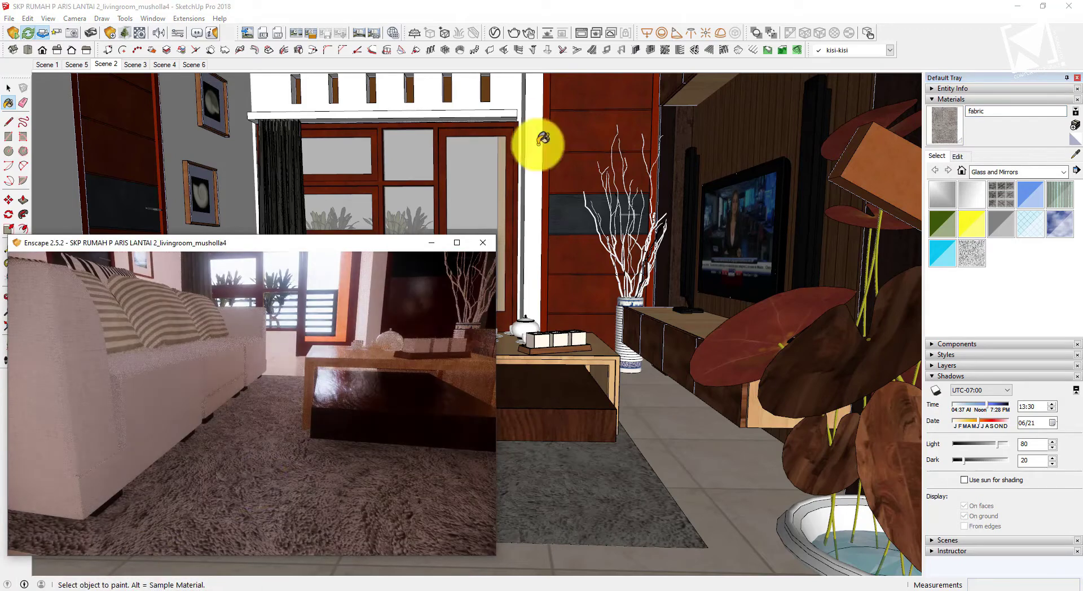
# Set the rug's fabric material to the Grass type in Enscape and check the pile in the render
pyautogui.click(381, 2)
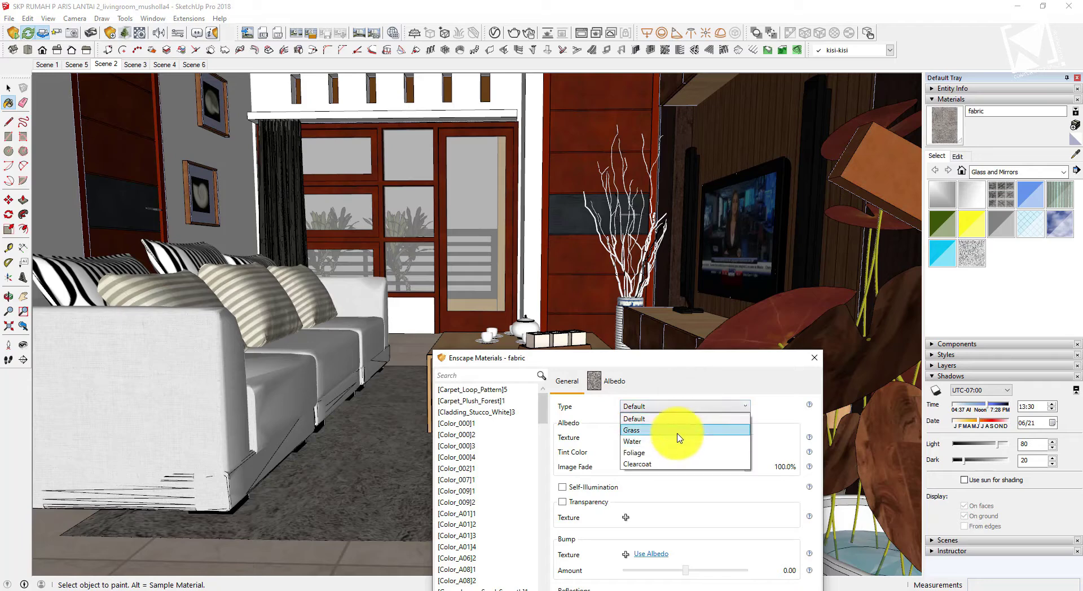
pyautogui.click(677, 432)
pyautogui.click(177, 579)
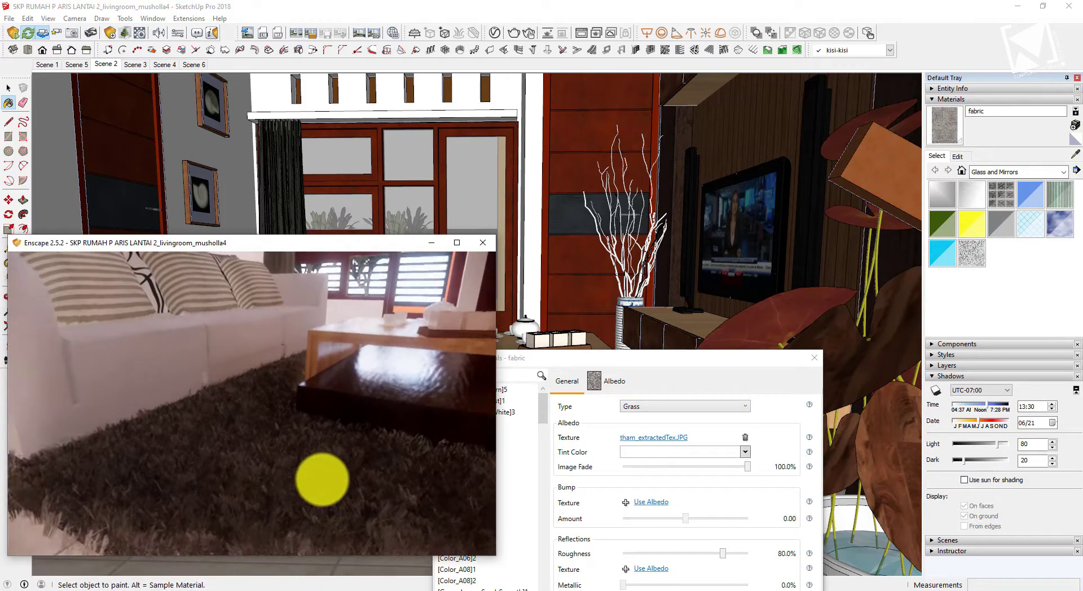
pyautogui.moveTo(322, 479); pyautogui.dragTo(339, 494)
# Set the rug's grass height to 23.2% and height variation to 22.8%, and check the pile in the render
pyautogui.moveTo(674, 359); pyautogui.dragTo(718, 201)
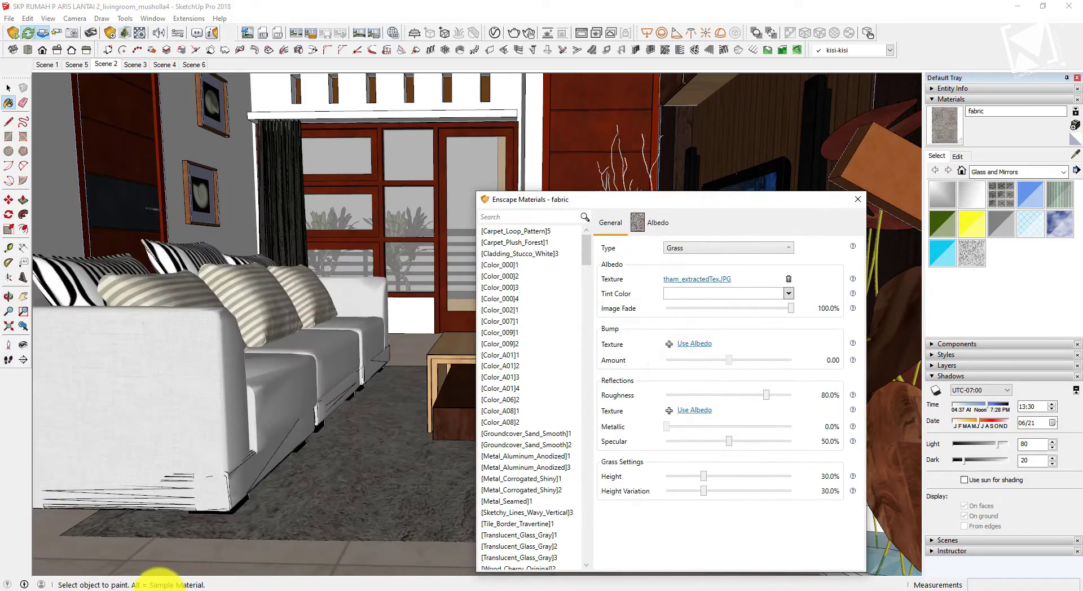
pyautogui.moveTo(707, 482); pyautogui.dragTo(701, 486)
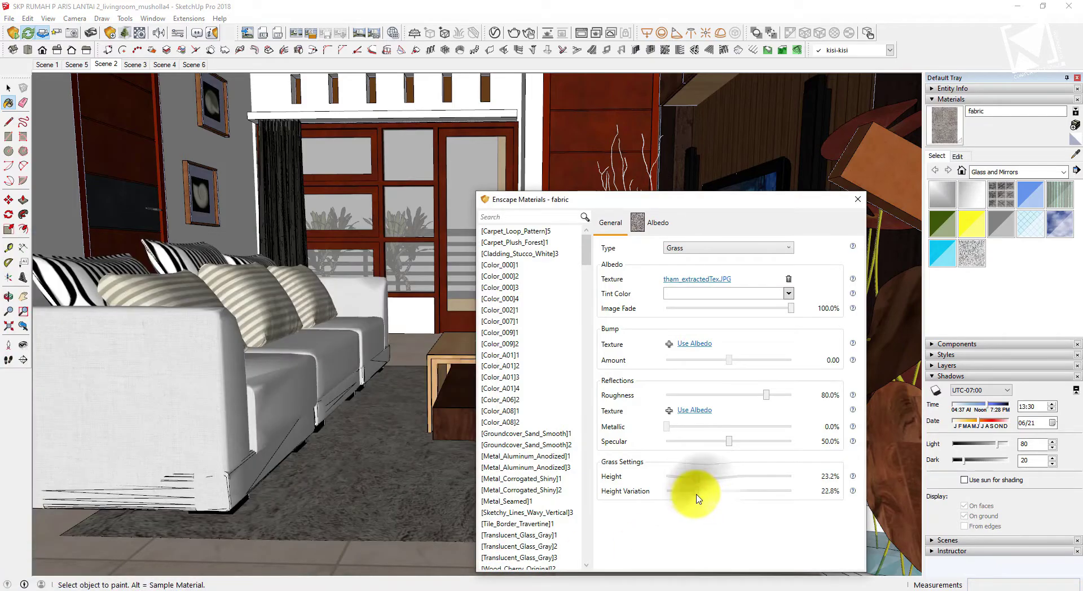
pyautogui.click(149, 563)
pyautogui.moveTo(292, 466)
pyautogui.mouseDown(button='right')
pyautogui.moveTo(249, 480)
pyautogui.moveTo(256, 410)
pyautogui.moveTo(322, 352)
pyautogui.moveTo(303, 386)
pyautogui.moveTo(283, 379)
pyautogui.moveTo(271, 345)
pyautogui.moveTo(266, 370)
pyautogui.mouseUp(button='right')
pyautogui.click(859, 202)
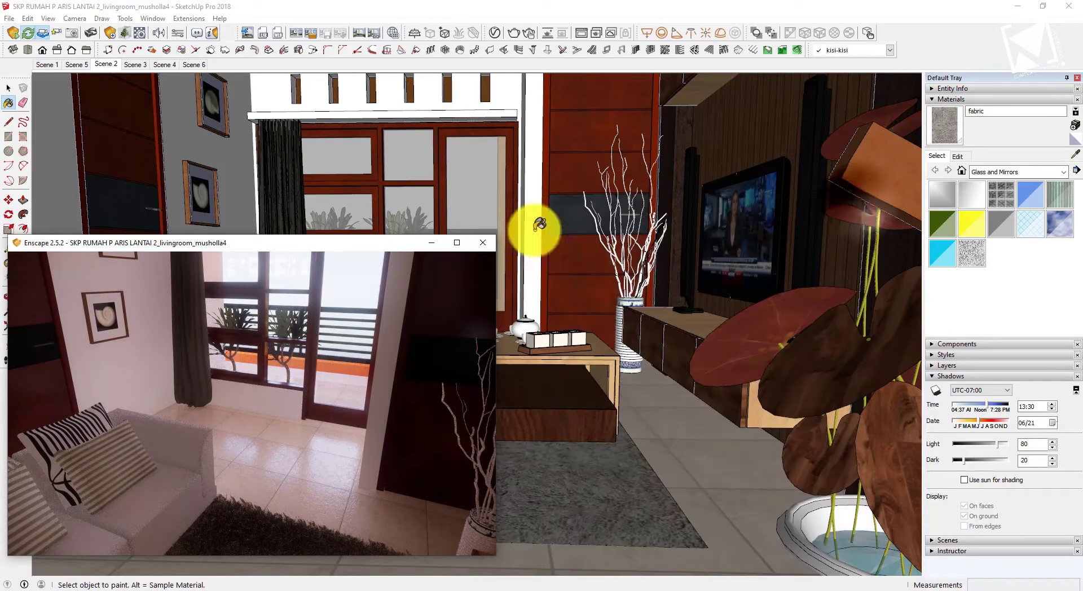
# Move the render window aside and examine the wall mirror above the washbasin in the render
pyautogui.moveTo(383, 245)
pyautogui.mouseDown()
pyautogui.moveTo(872, 197)
pyautogui.moveTo(924, 211)
pyautogui.mouseUp()
pyautogui.click(24, 298)
pyautogui.moveTo(73, 285)
pyautogui.mouseDown()
pyautogui.moveTo(438, 414)
pyautogui.moveTo(242, 266)
pyautogui.moveTo(147, 246)
pyautogui.moveTo(151, 267)
pyautogui.mouseUp()
pyautogui.moveTo(142, 590)
pyautogui.click(198, 534)
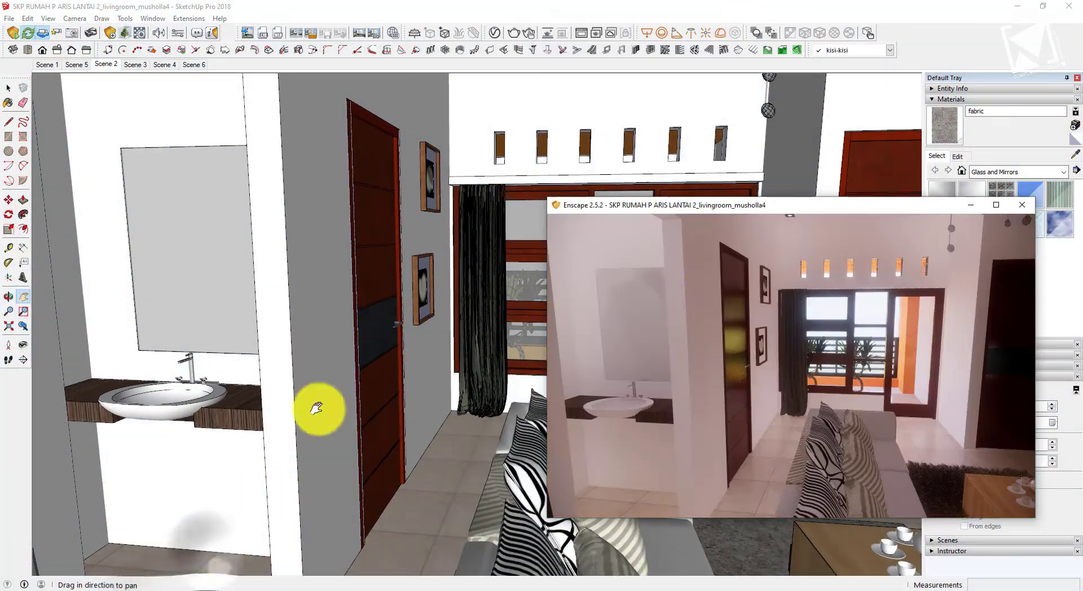
pyautogui.moveTo(628, 335); pyautogui.dragTo(636, 337, button='right')
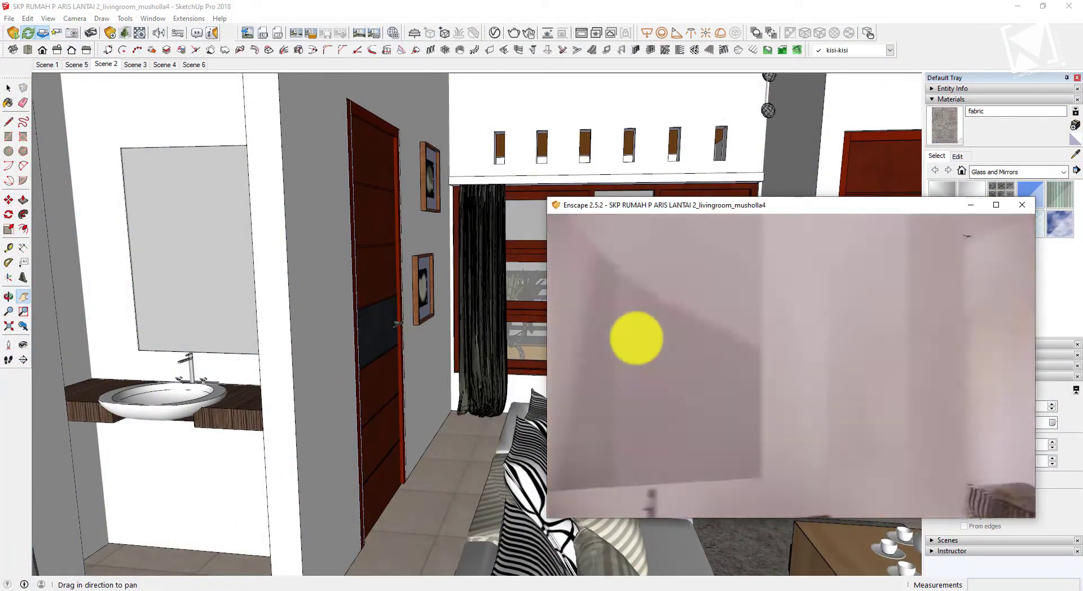
# Apply the Mirror 02 material to the wall mirror above the washbasin and check its reflection in the render
pyautogui.click(1075, 153)
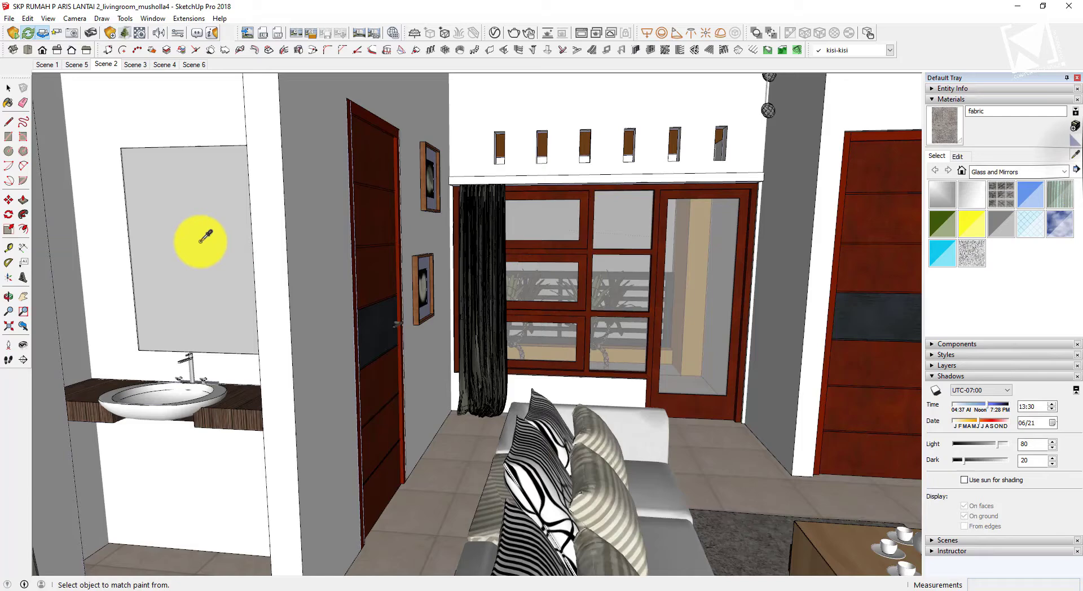
pyautogui.click(971, 194)
pyautogui.press('space')
pyautogui.click(181, 237)
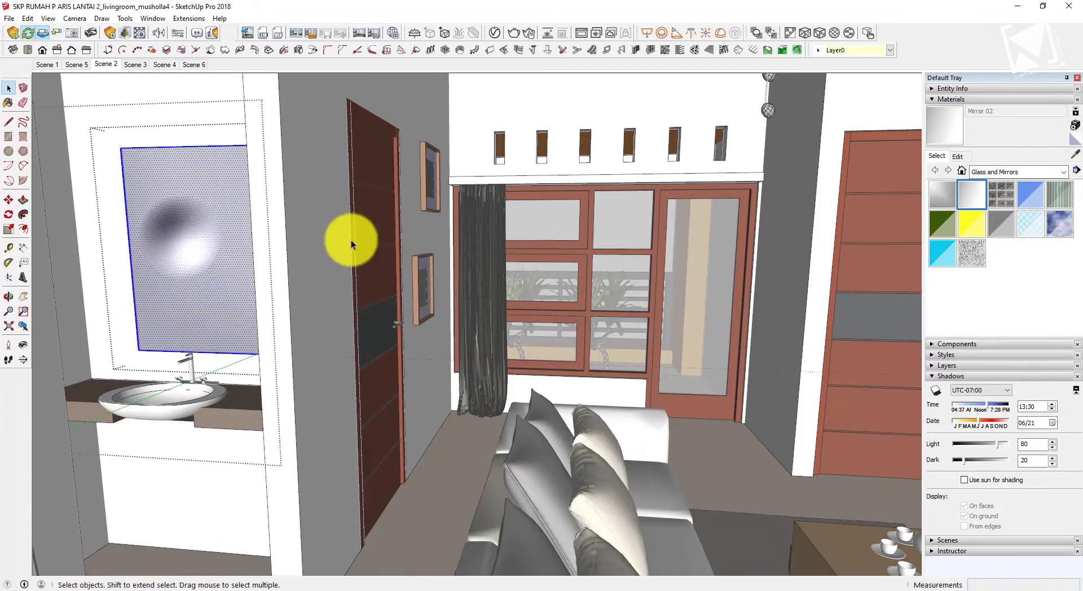
pyautogui.click(953, 136)
pyautogui.click(217, 170)
pyautogui.press('space')
pyautogui.hotkey('alt', 'Tab')
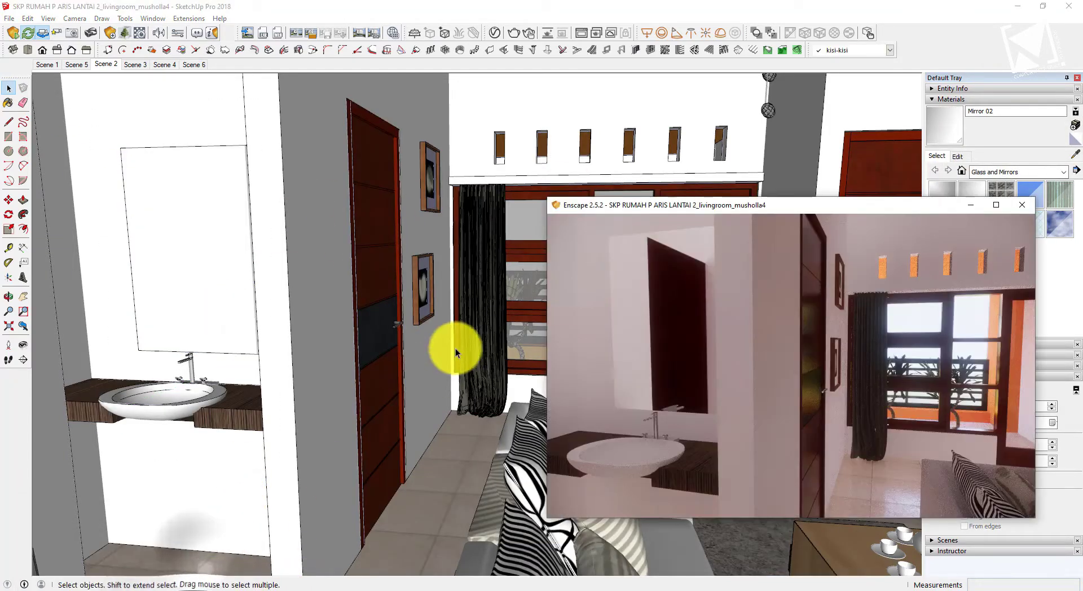
# Sample the washbasin's material, rename it as glass 8, and check the basin in the render
pyautogui.click(1075, 154)
pyautogui.click(168, 409)
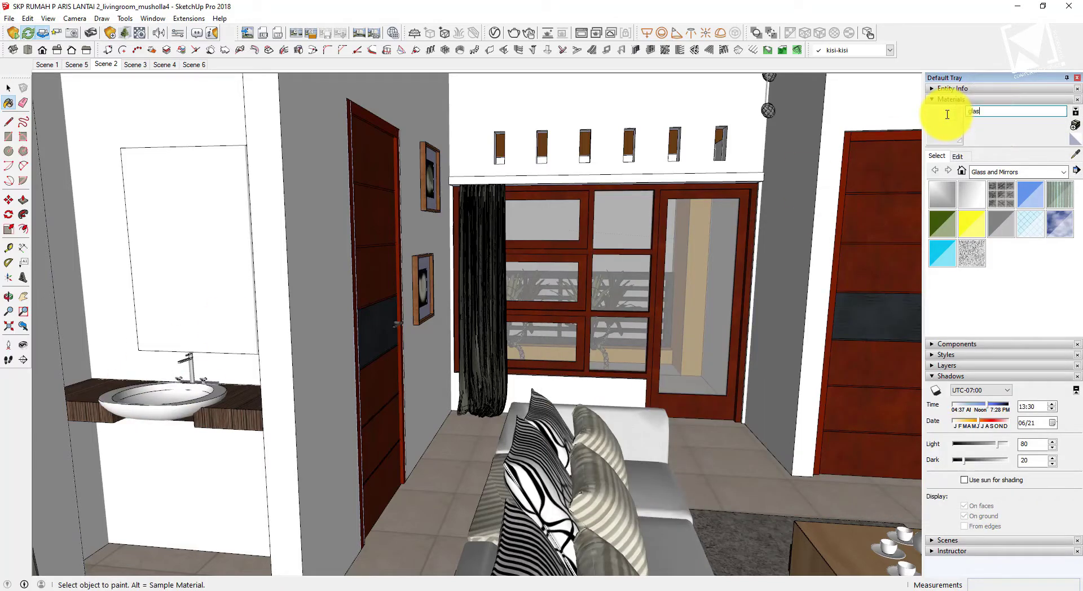
pyautogui.hotkey('alt', 'Tab')
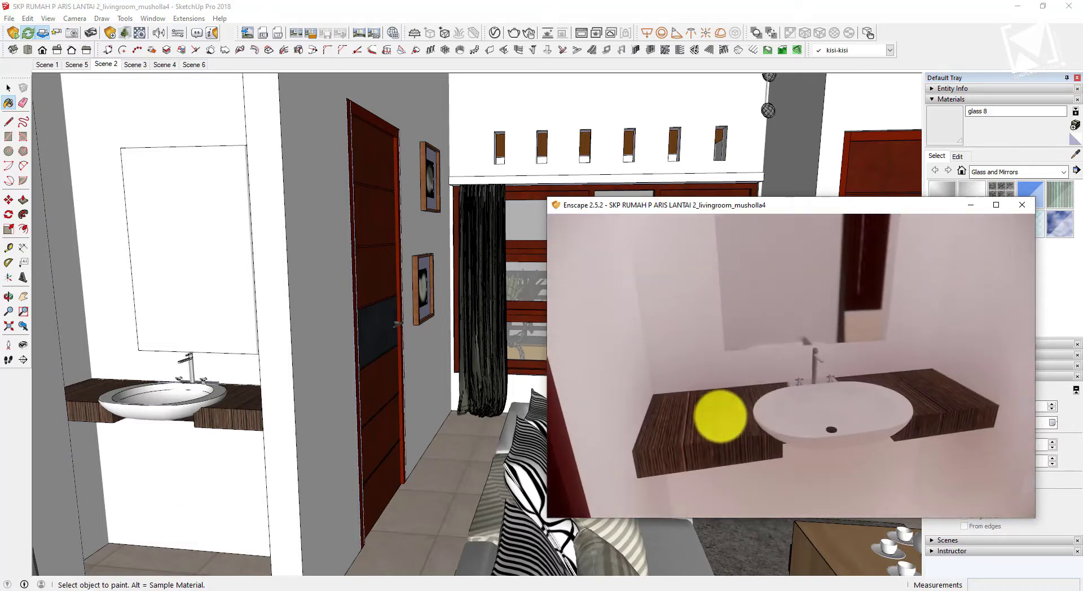
# Sample the dark wood material of the washbasin counter, rename it as marble, and check it in the render
pyautogui.click(1073, 154)
pyautogui.click(252, 384)
pyautogui.doubleClick(984, 111)
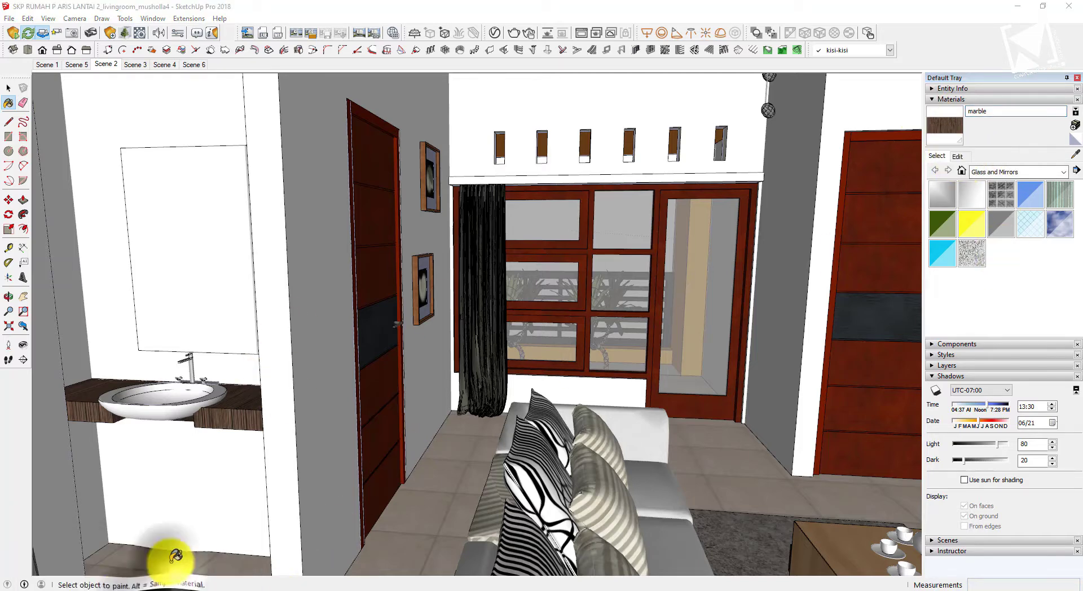
pyautogui.hotkey('alt', 'Tab')
# Give the marble material a bump map from its albedo texture with an amount of 3.00, and check the render
pyautogui.click(140, 35)
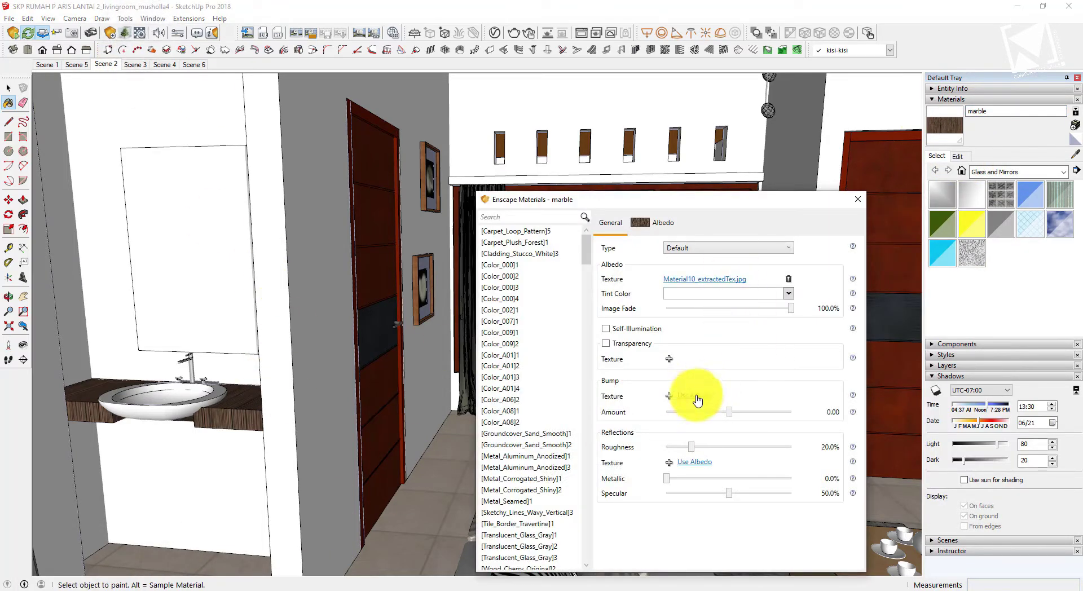
pyautogui.click(193, 550)
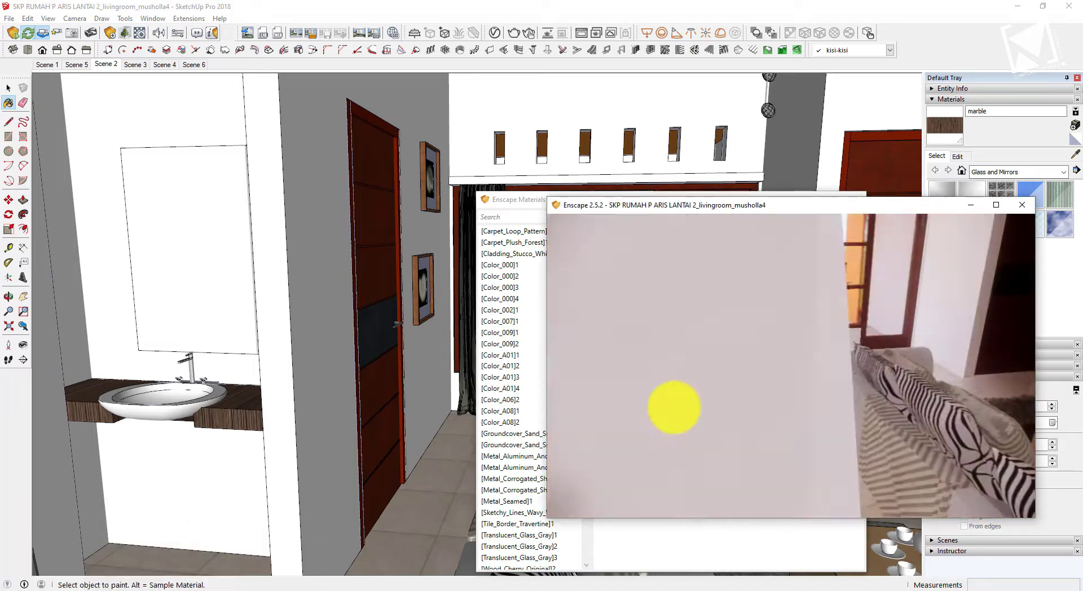
pyautogui.moveTo(674, 407); pyautogui.dragTo(687, 380)
# Return to Scene 2, close the Enscape material editor and save the model
pyautogui.click(116, 65)
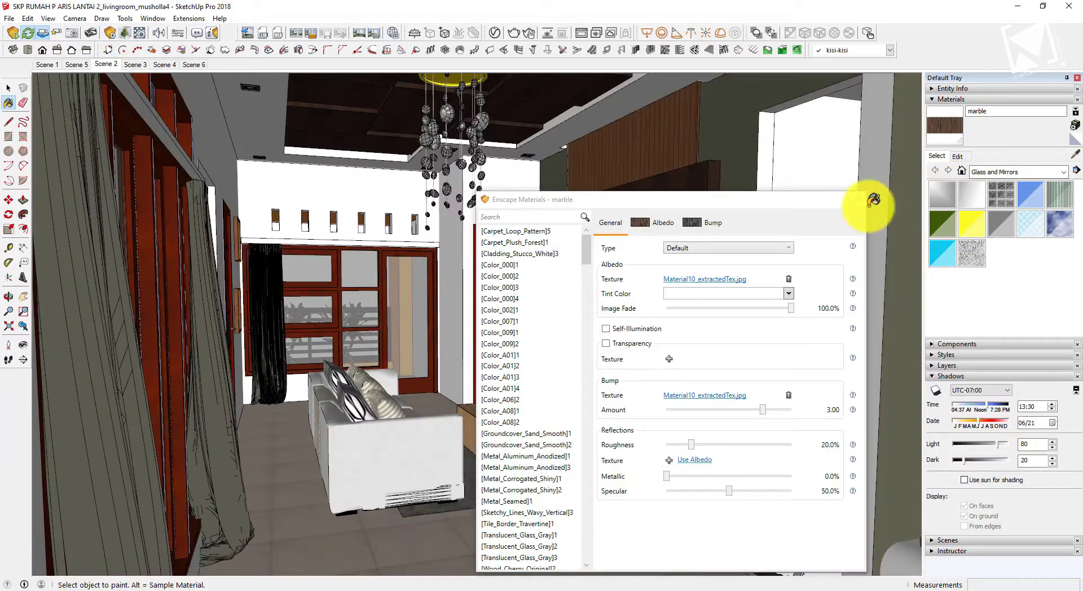
pyautogui.click(862, 198)
pyautogui.click(9, 18)
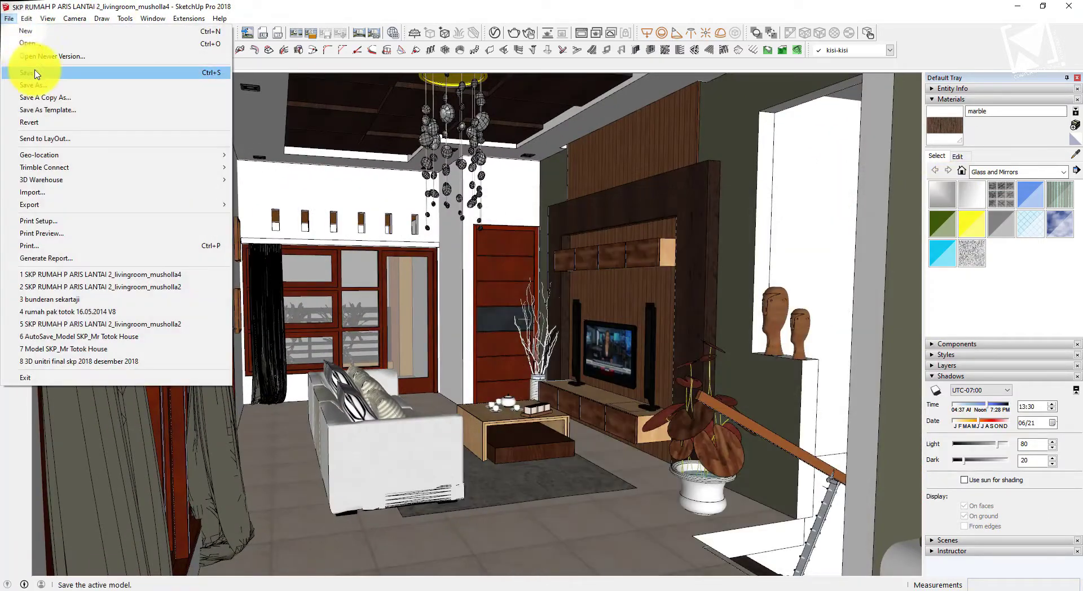
pyautogui.click(35, 74)
# Review the Enscape capture settings and export the Scene 2 view as a PNG render in the Pictures folder
pyautogui.click(165, 570)
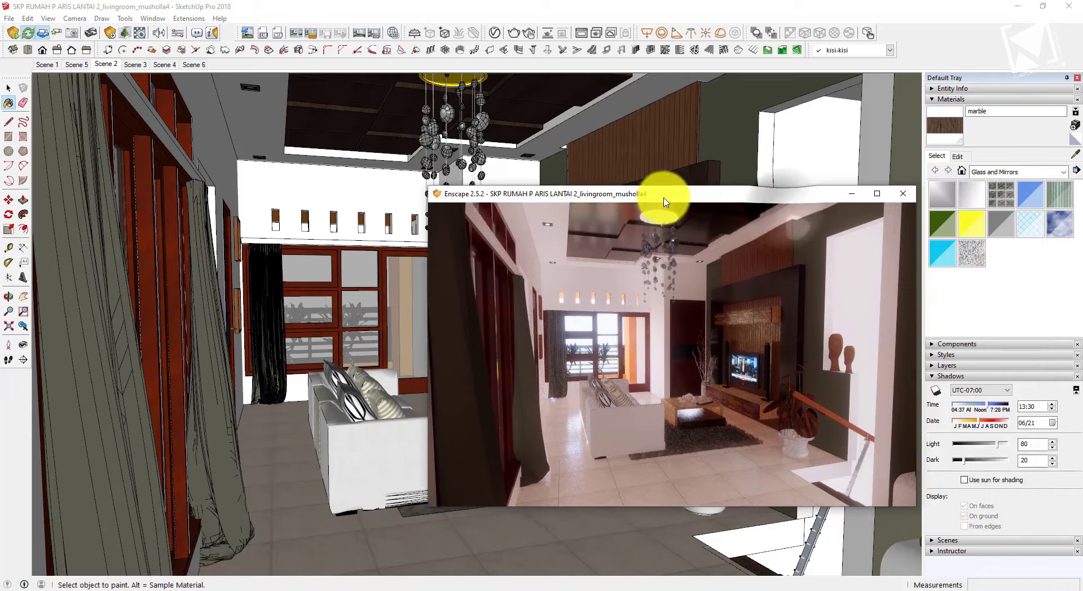
pyautogui.click(177, 32)
pyautogui.click(270, 83)
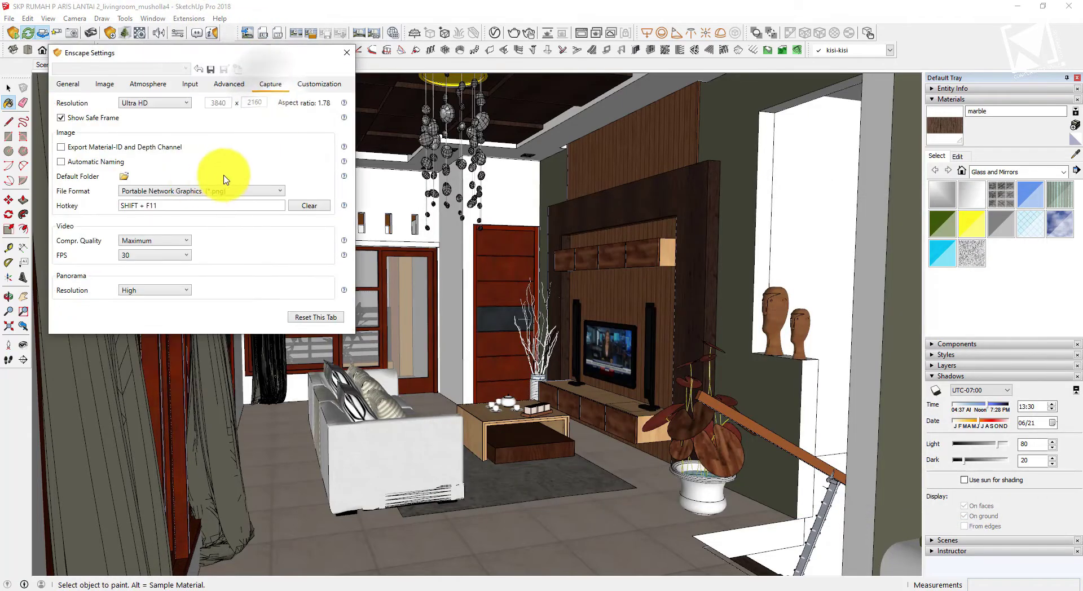
pyautogui.click(345, 54)
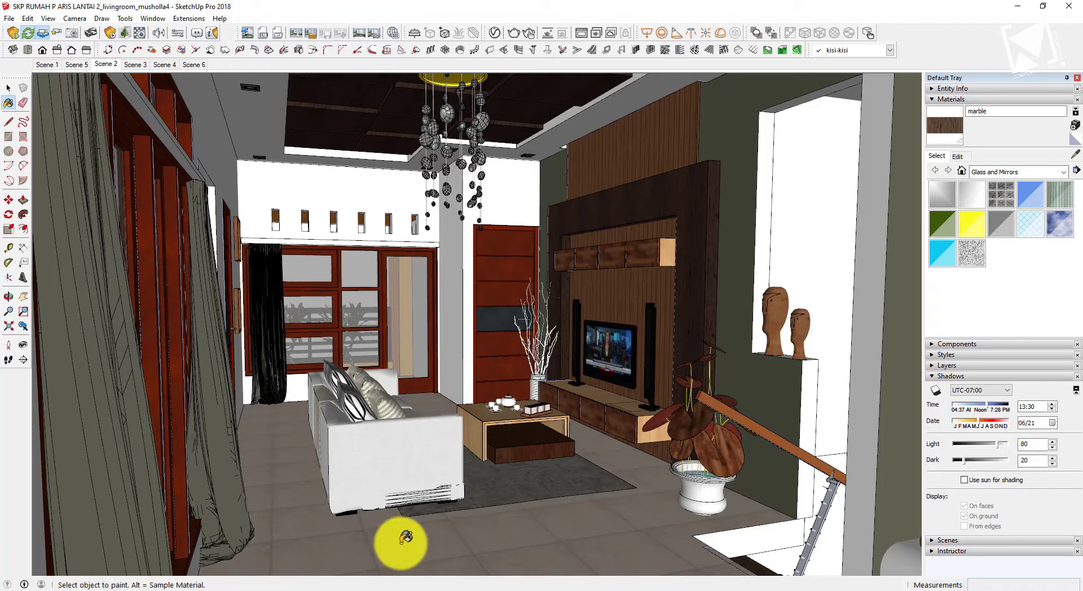
pyautogui.moveTo(139, 590)
pyautogui.click(197, 550)
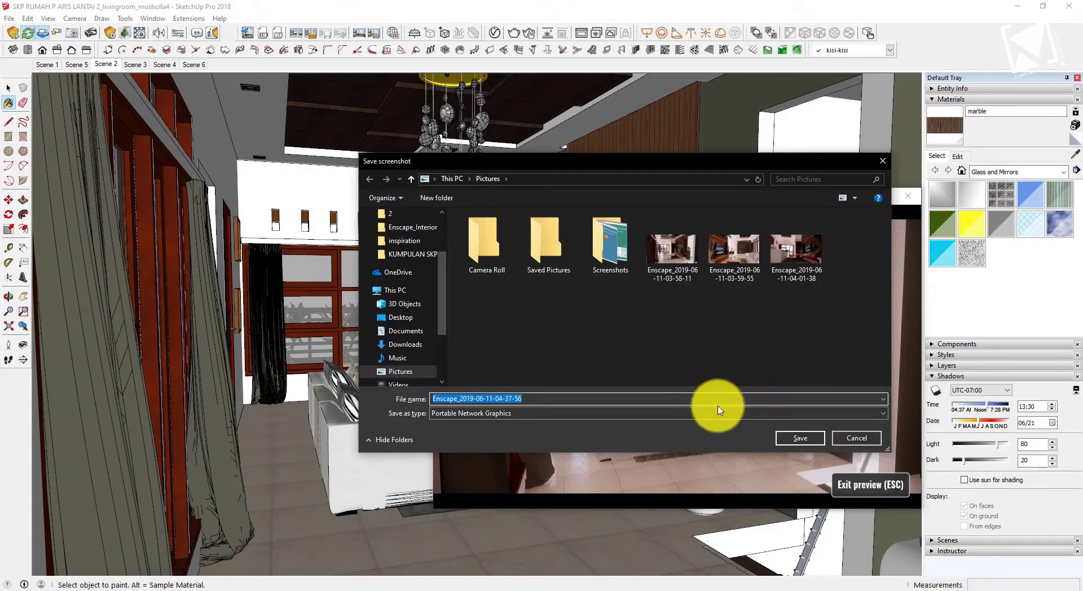
pyautogui.click(794, 435)
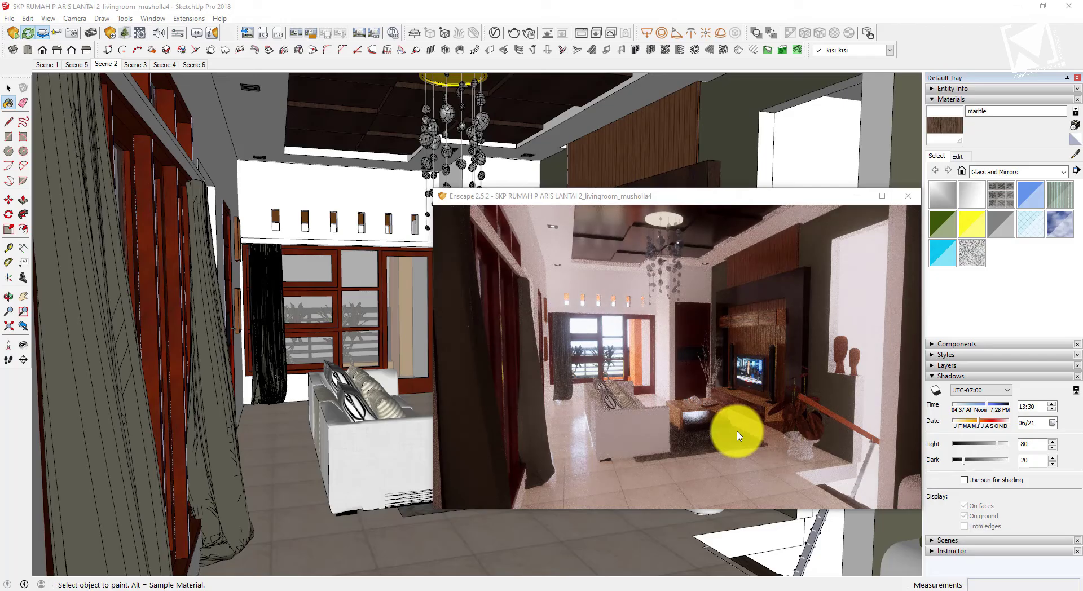
# Open the exported Scene 2 render in the image viewer, examine it and return to SketchUp
pyautogui.press('super+e')
pyautogui.doubleClick(600, 464)
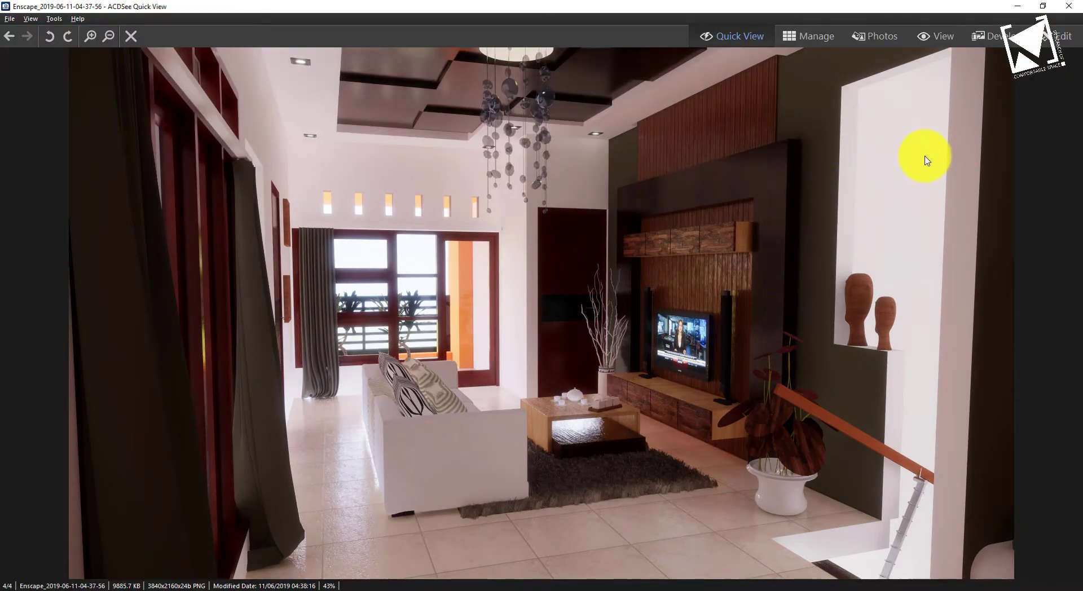
pyautogui.click(1070, 7)
pyautogui.click(675, 4)
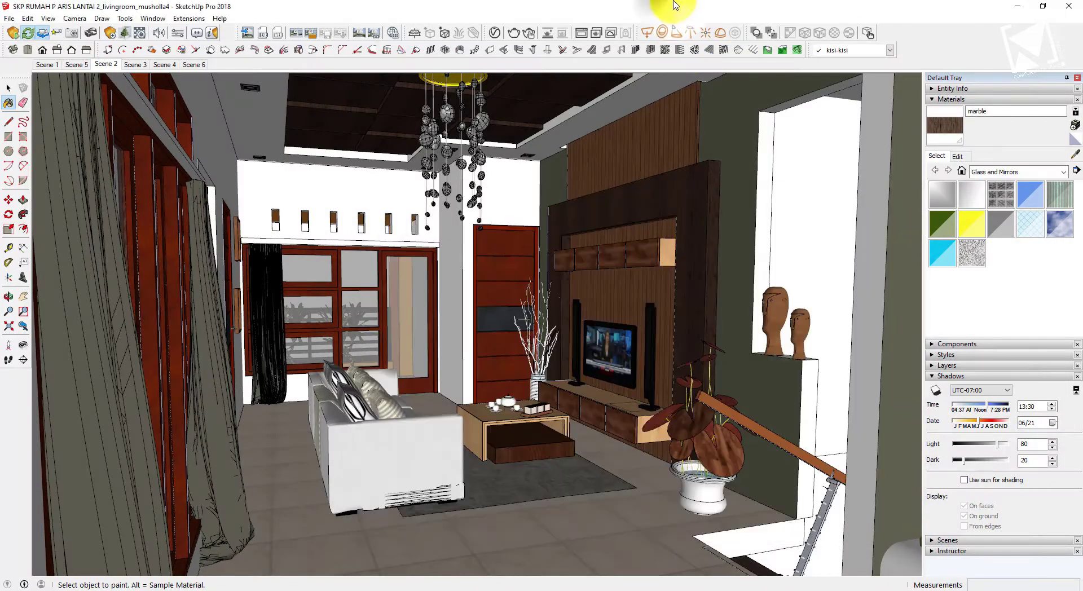
# Switch to Scene 4 and export its view as a PNG render in the Pictures folder
pyautogui.click(150, 65)
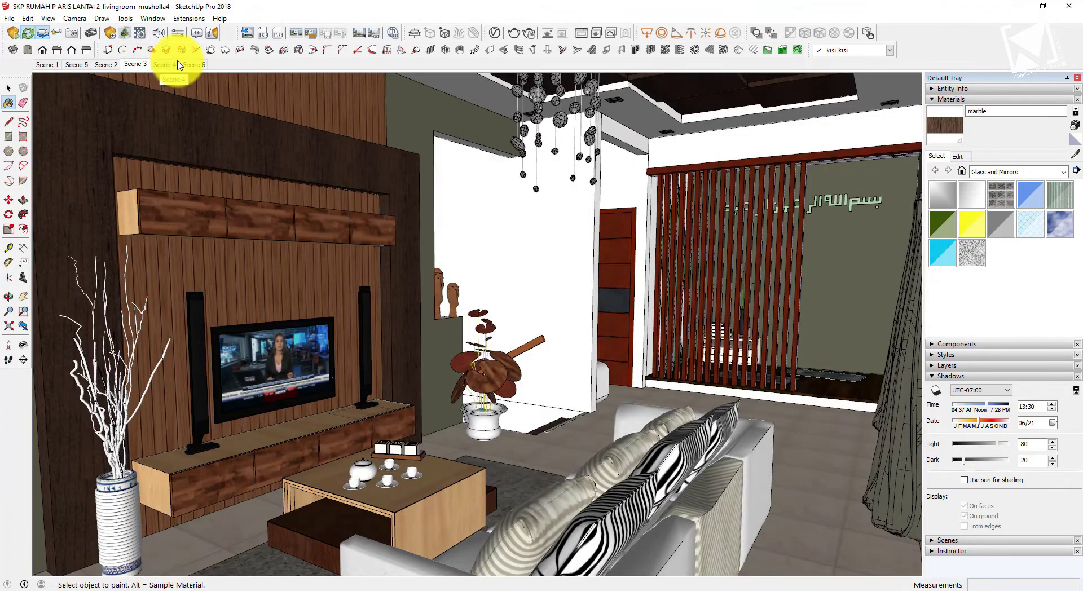
pyautogui.click(178, 65)
pyautogui.click(109, 65)
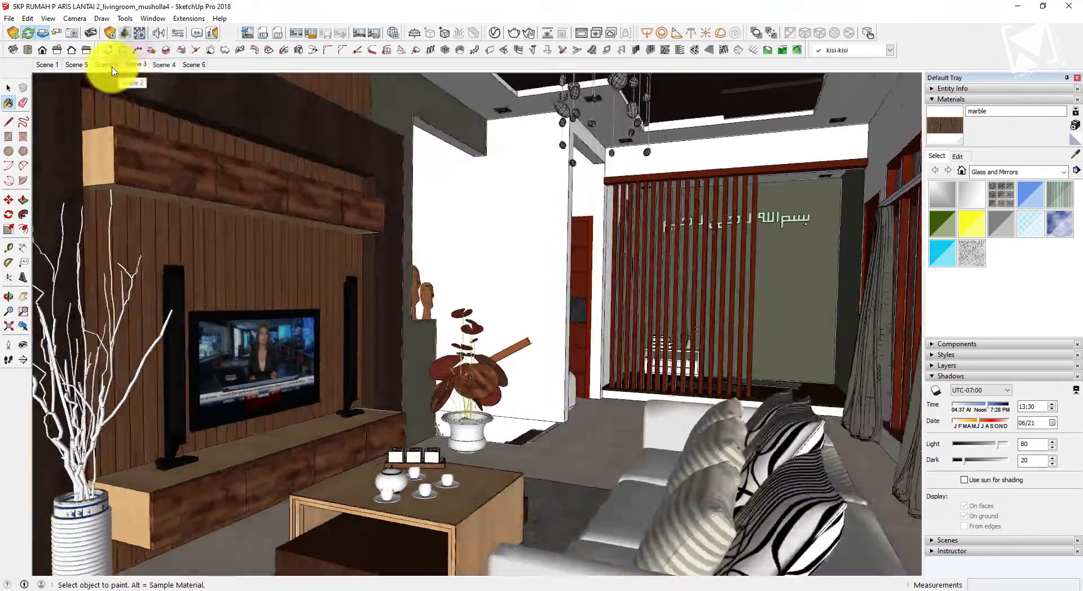
pyautogui.click(164, 65)
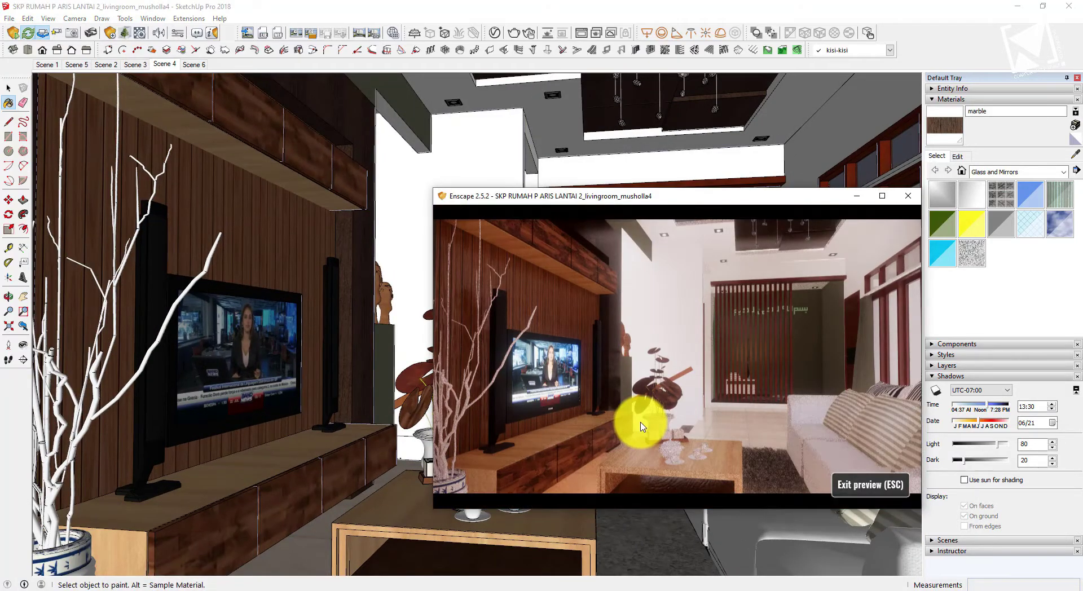
pyautogui.click(792, 437)
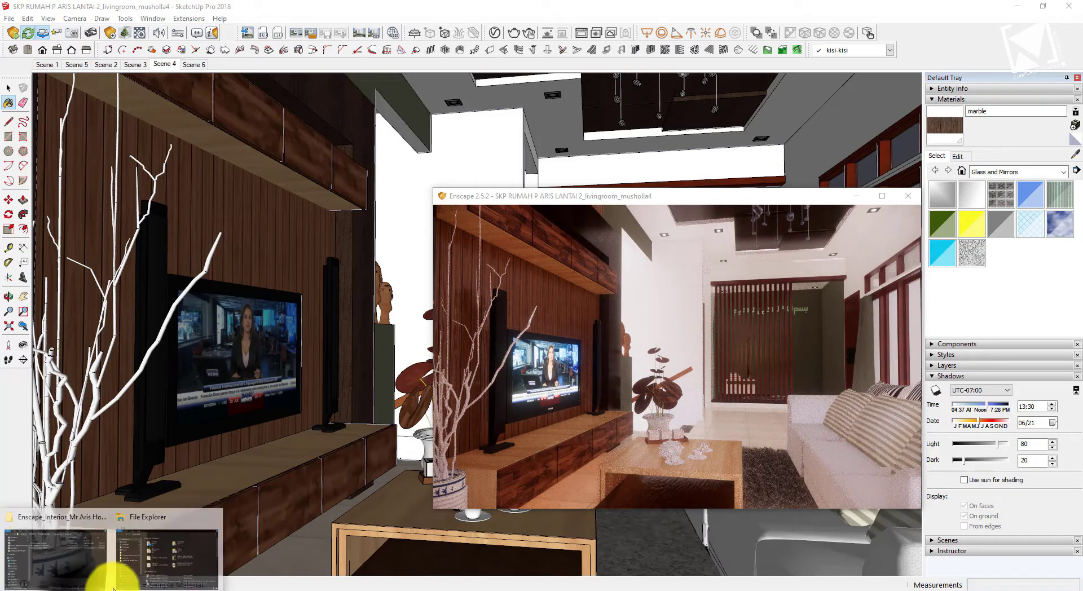
# Open the exported Scene 4 render in the image viewer, examine it and close it
pyautogui.click(96, 575)
pyautogui.doubleClick(616, 494)
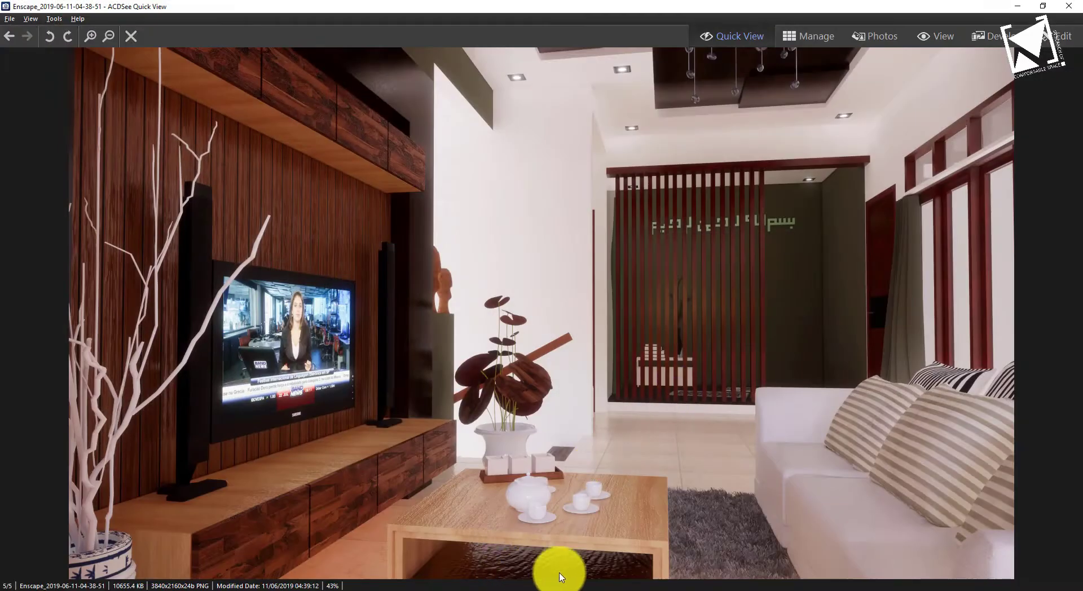
pyautogui.click(1068, 6)
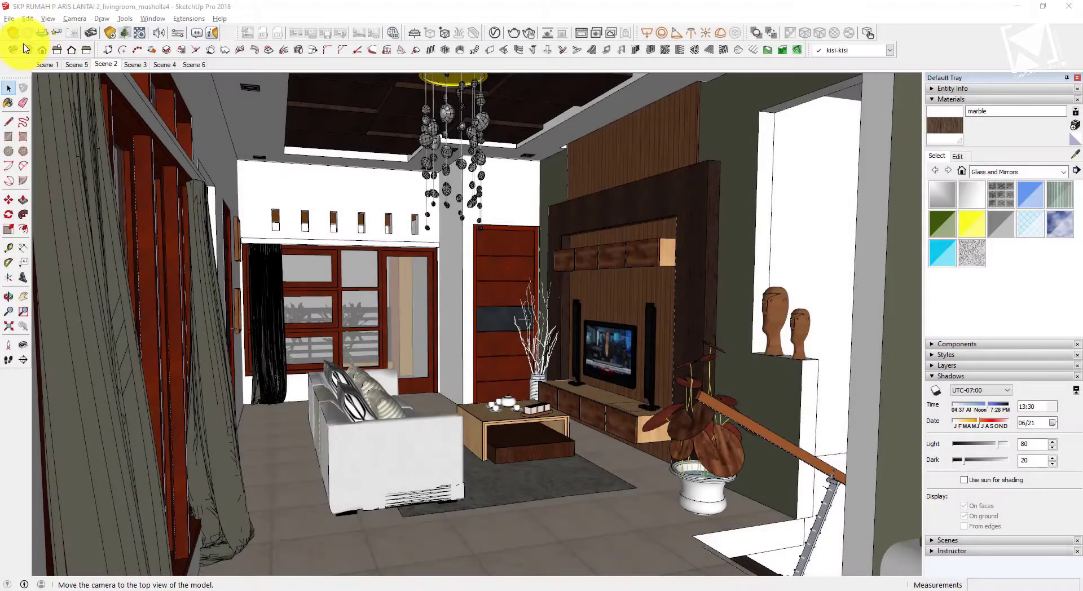
# Start the Enscape live render and look around the living room before returning to the model
pyautogui.click(16, 35)
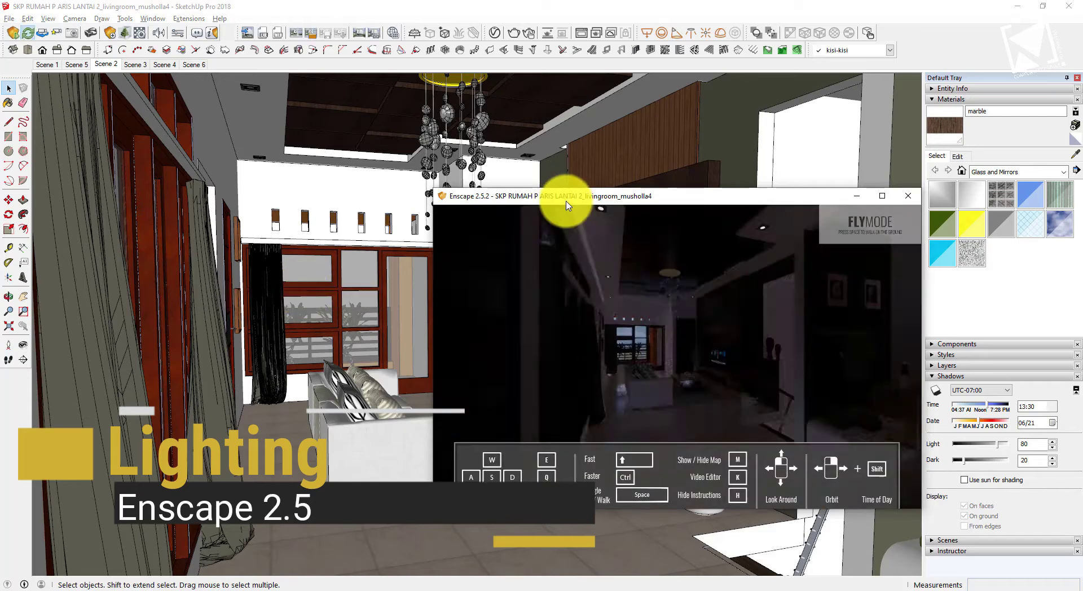
pyautogui.press('w')
pyautogui.moveTo(692, 414); pyautogui.dragTo(682, 430)
pyautogui.click(274, 11)
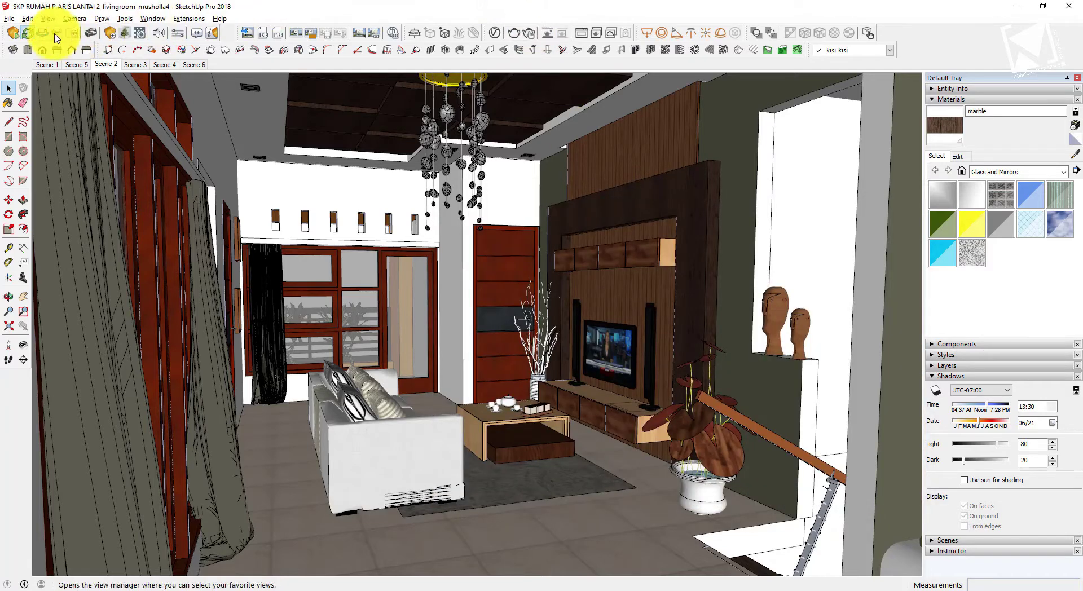
# Open Enscape Objects and position a new spot light's source just below the corner ceiling downlight near the front window
pyautogui.click(114, 34)
pyautogui.moveTo(275, 112); pyautogui.dragTo(233, 450)
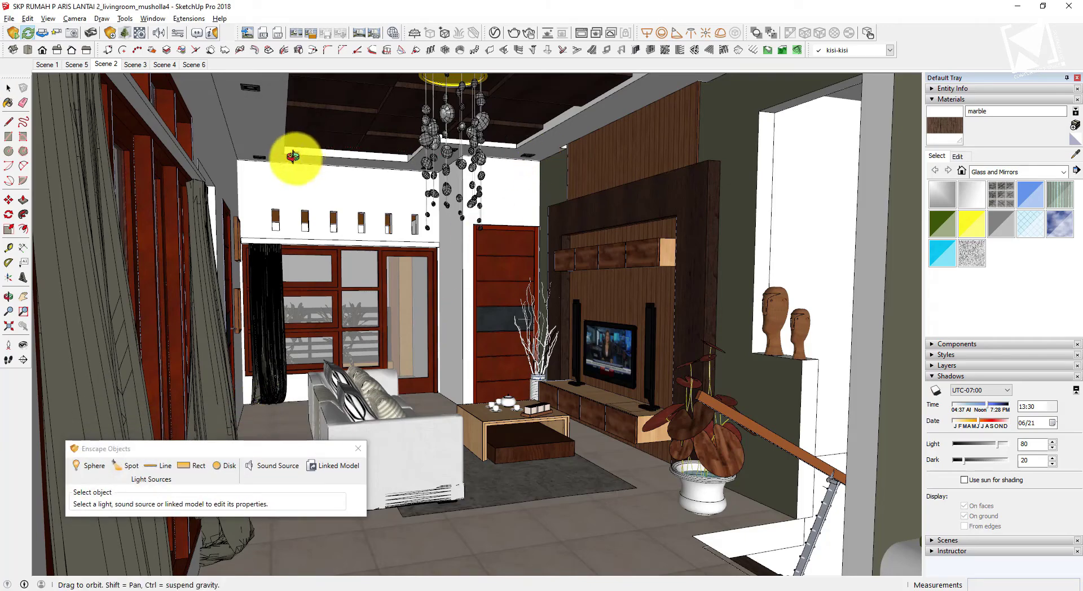
pyautogui.scroll(3, 267, 158)
pyautogui.scroll(4, 266, 158)
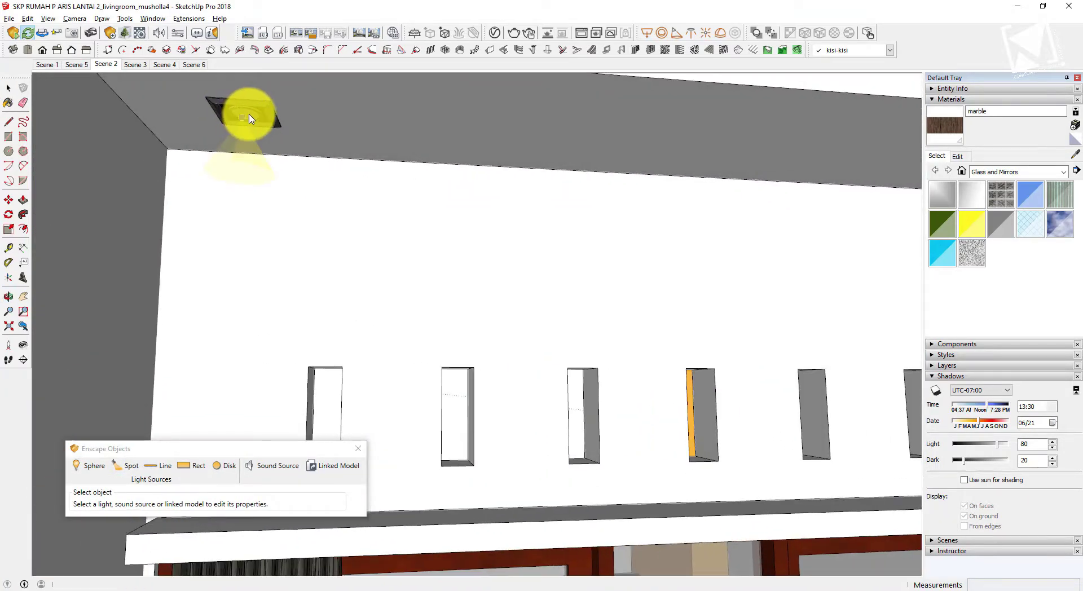
pyautogui.scroll(5, 248, 115)
pyautogui.press('m')
pyautogui.moveTo(242, 115); pyautogui.dragTo(221, 311)
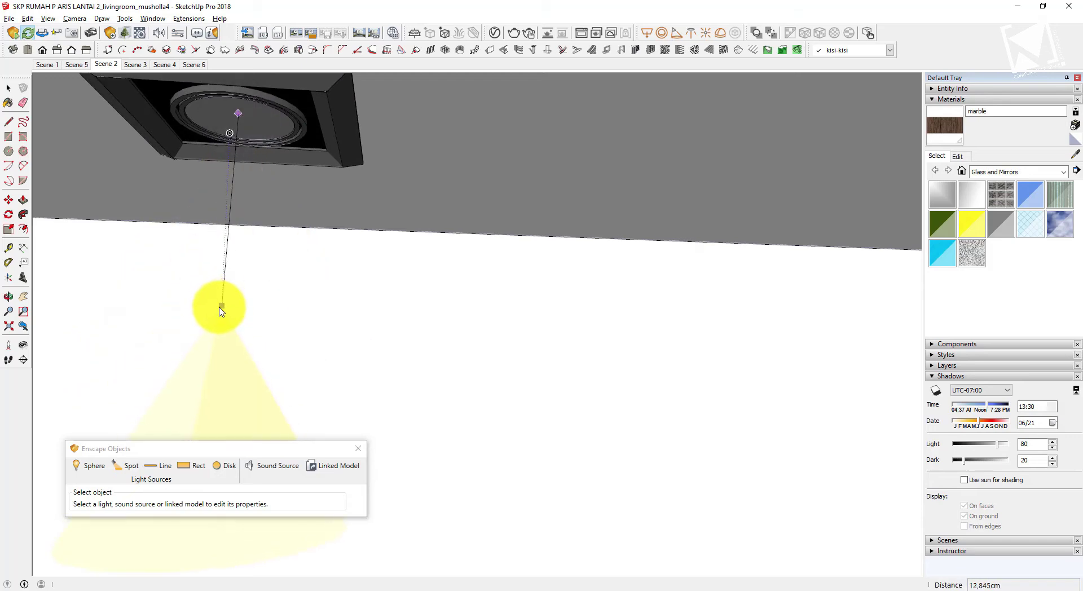
pyautogui.click(236, 180)
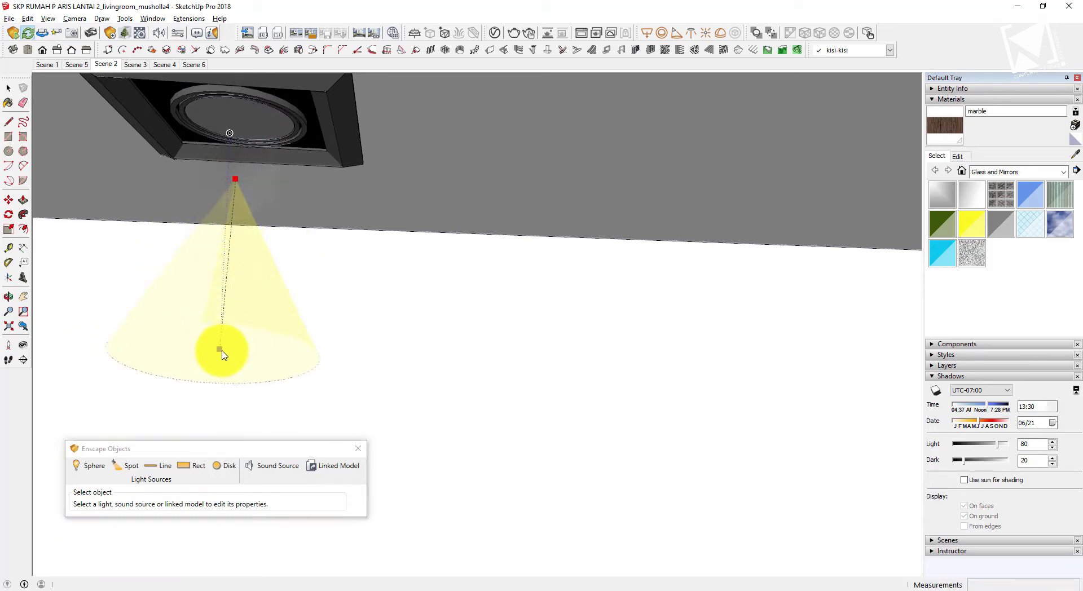
# Aim the spot light straight down from the corner downlight and finish placing it
pyautogui.scroll(-4, 270, 241)
pyautogui.scroll(-2, 248, 355)
pyautogui.moveTo(226, 382); pyautogui.dragTo(387, 232, button='middle')
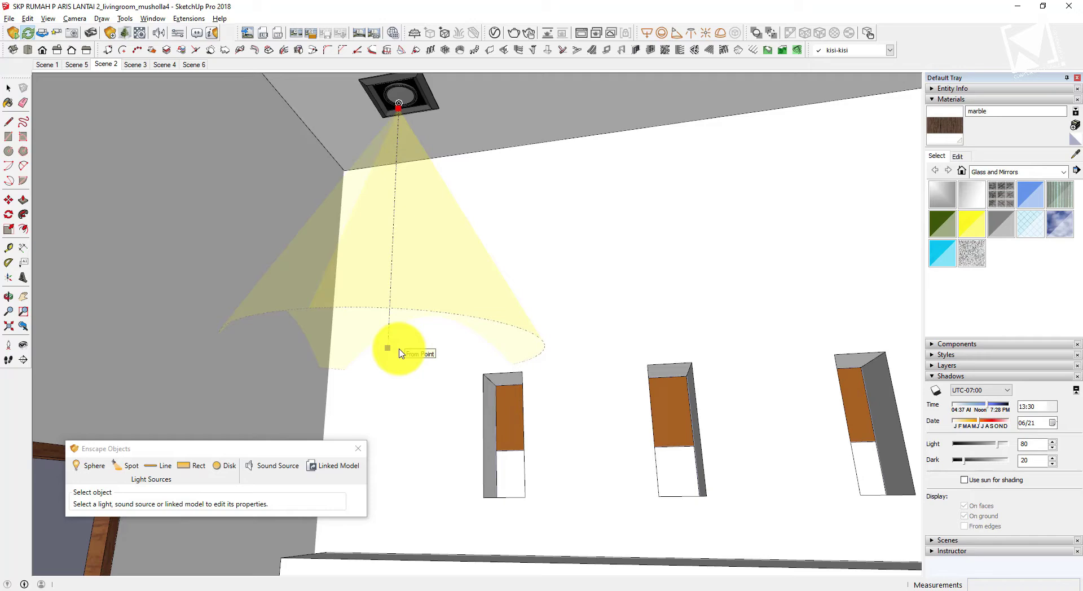
pyautogui.click(394, 351)
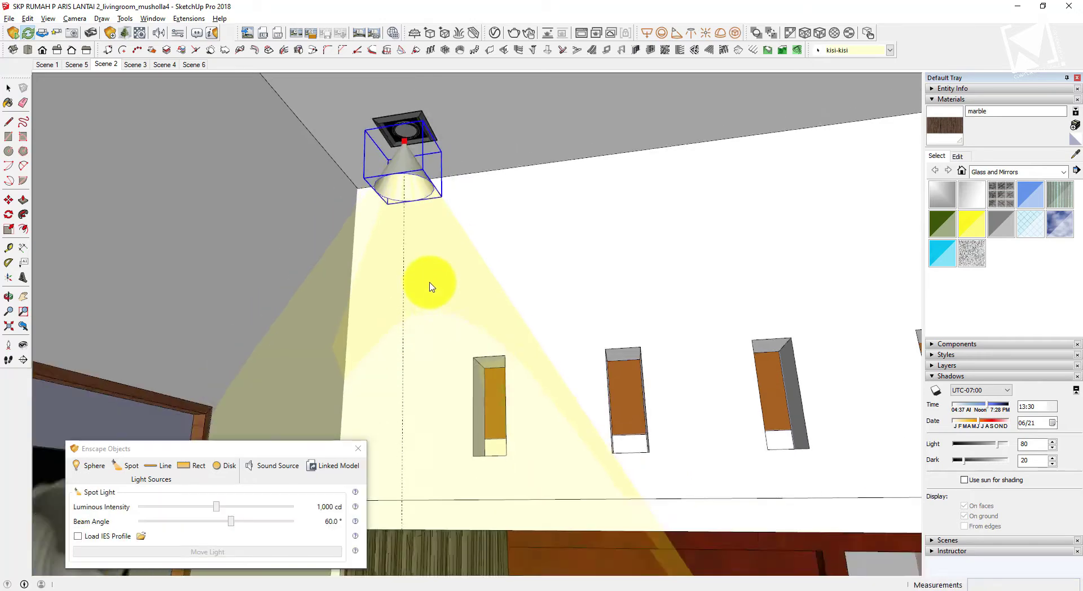
# Examine the spot light's position under the downlight and its effect on the corner walls in the render
pyautogui.scroll(-5, 429, 290)
pyautogui.scroll(5, 412, 226)
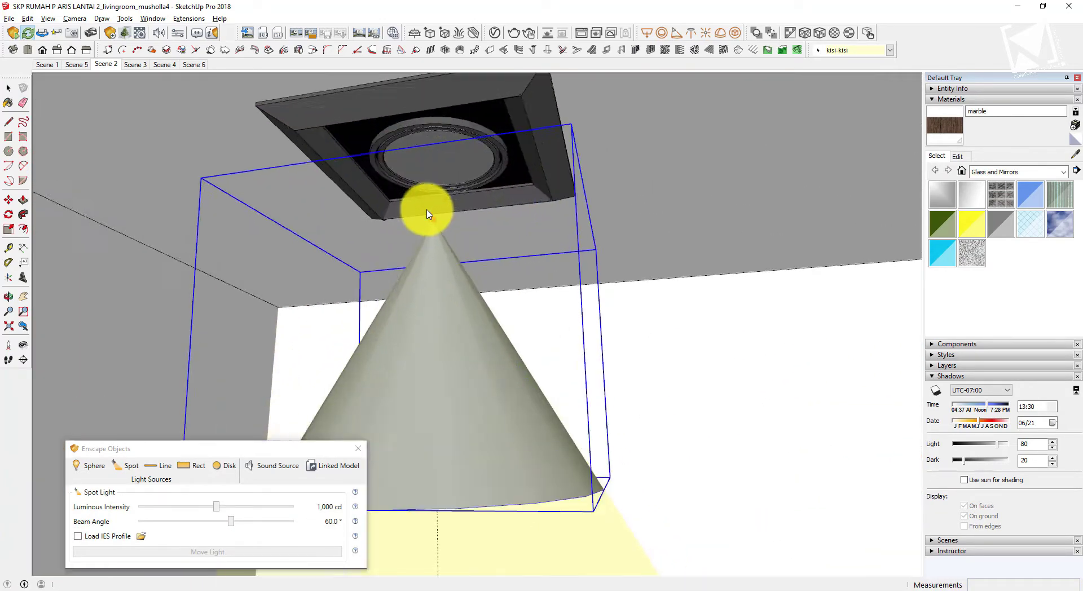
pyautogui.scroll(-3, 440, 225)
pyautogui.click(289, 590)
pyautogui.click(307, 544)
pyautogui.scroll(6, 588, 300)
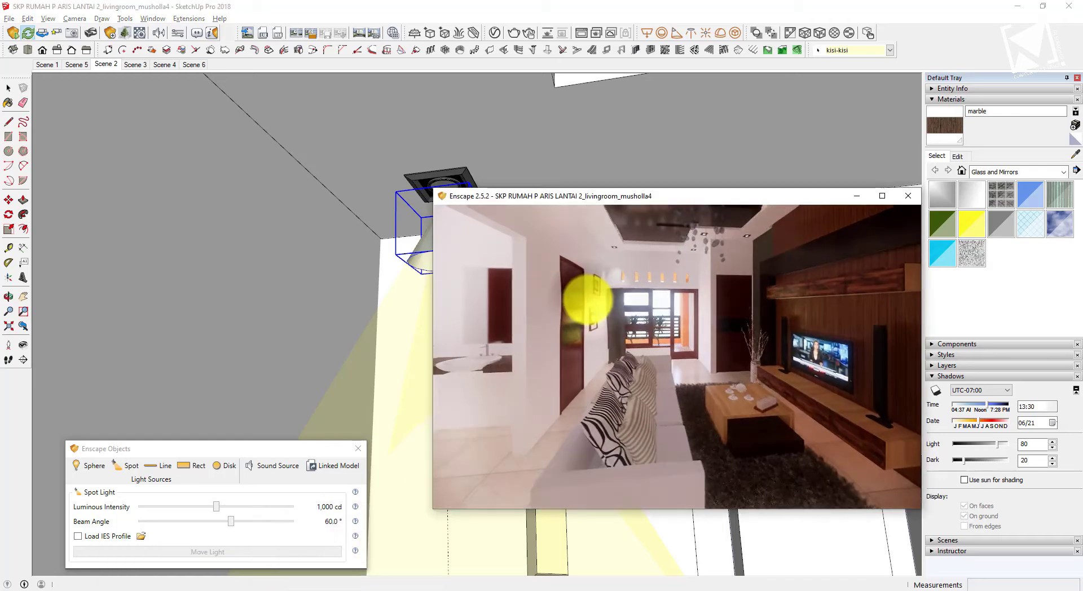
pyautogui.moveTo(549, 280); pyautogui.dragTo(543, 312)
pyautogui.scroll(5, 544, 311)
pyautogui.scroll(-4, 545, 312)
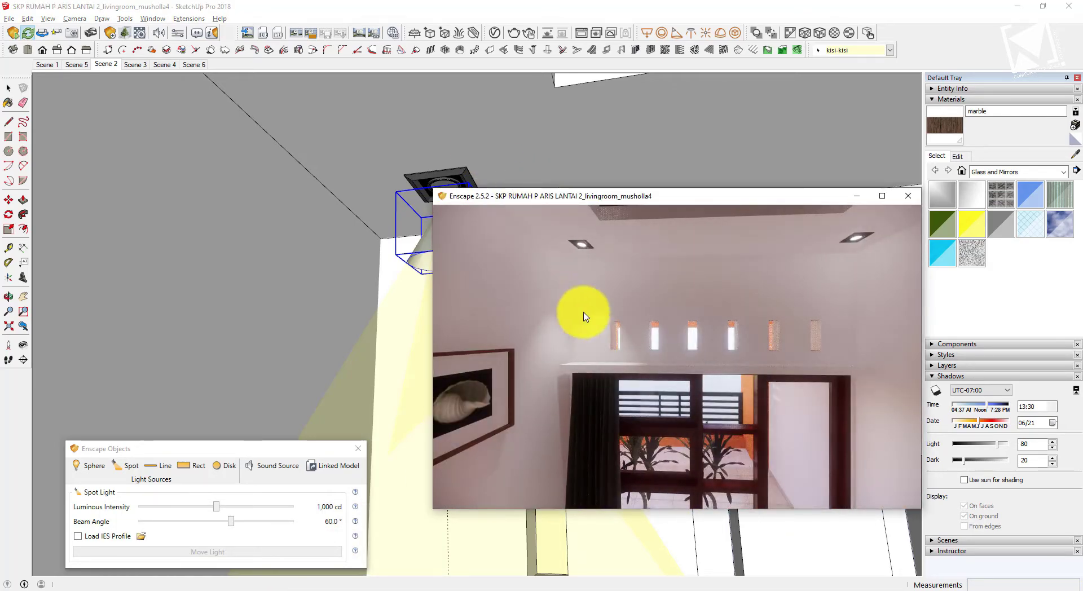
# Return to the model and activate the Move tool on the spot light beneath the corner downlight
pyautogui.click(509, 155)
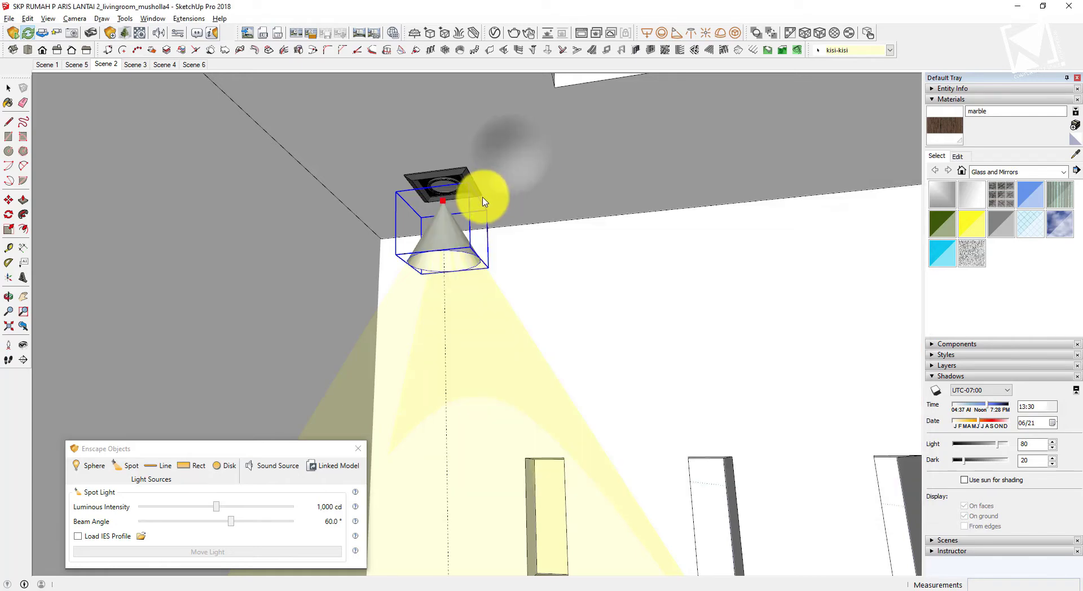
pyautogui.scroll(-6, 505, 267)
pyautogui.scroll(3, 491, 259)
pyautogui.press('m')
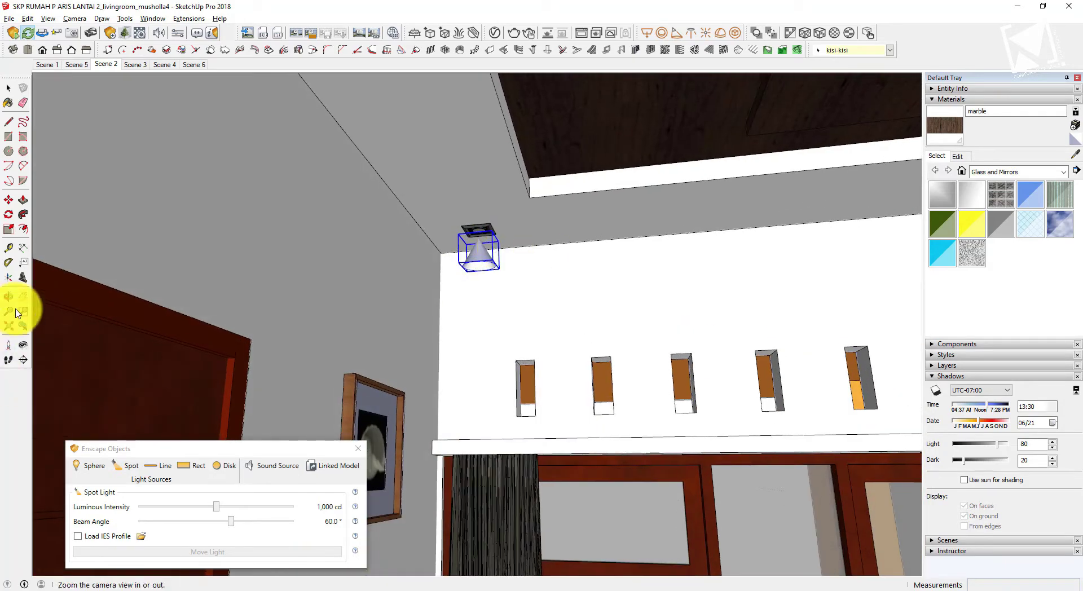
pyautogui.click(24, 298)
pyautogui.moveTo(590, 278); pyautogui.dragTo(402, 298)
pyautogui.click(8, 200)
pyautogui.scroll(5, 272, 247)
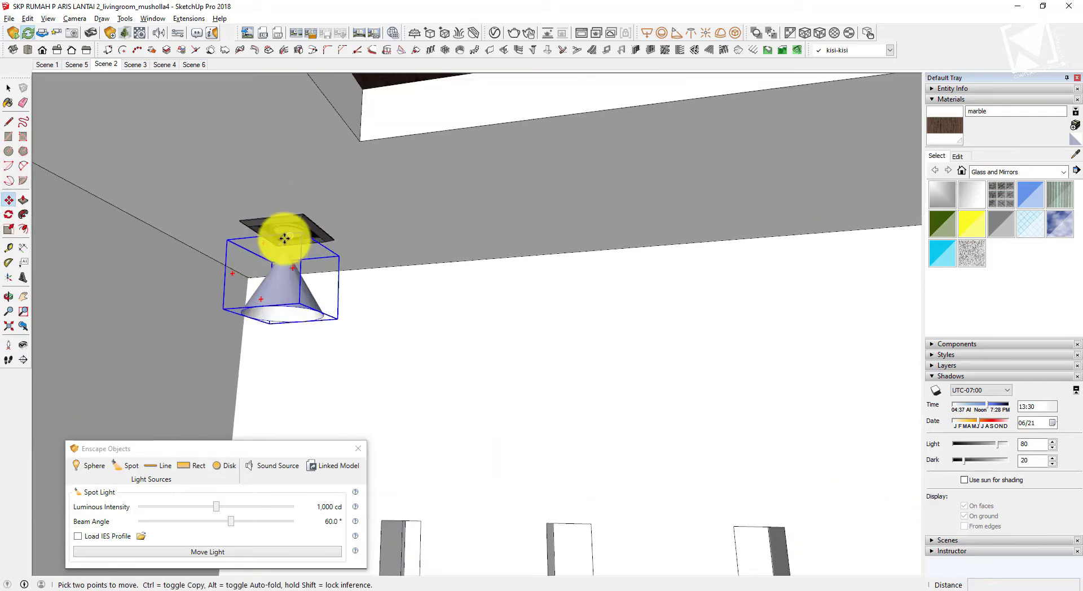
pyautogui.click(285, 239)
pyautogui.scroll(-3, 341, 238)
pyautogui.press('ctrl')
pyautogui.scroll(-4, 725, 205)
pyautogui.scroll(4, 662, 216)
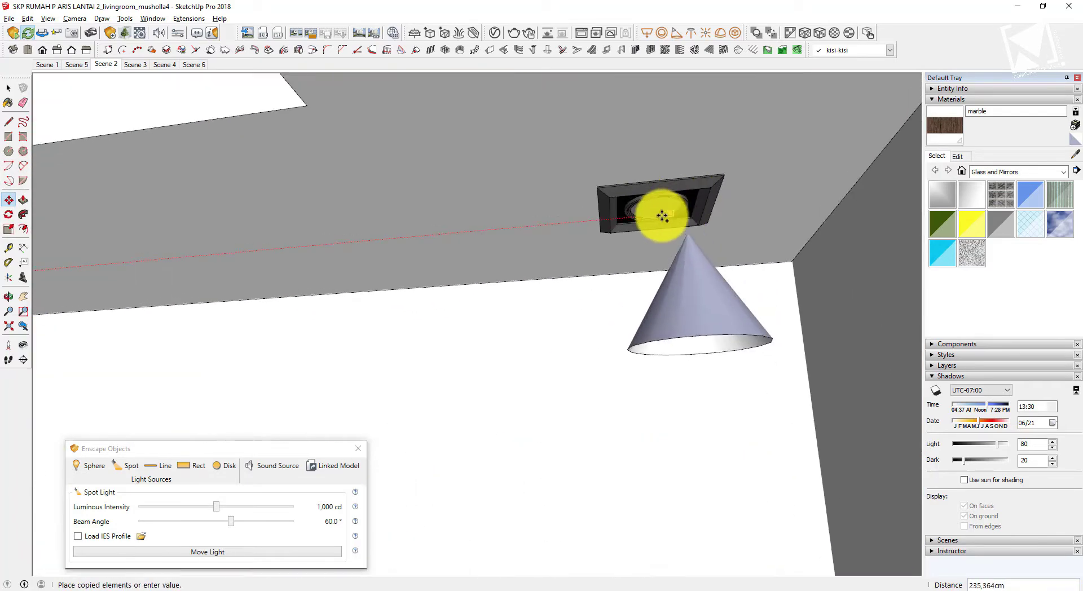
pyautogui.scroll(-4, 644, 209)
pyautogui.press('Escape')
# Copy the corner spot light to the downlight at the opposite end of the front window wall and check the render
pyautogui.click(85, 252)
pyautogui.press('ctrl')
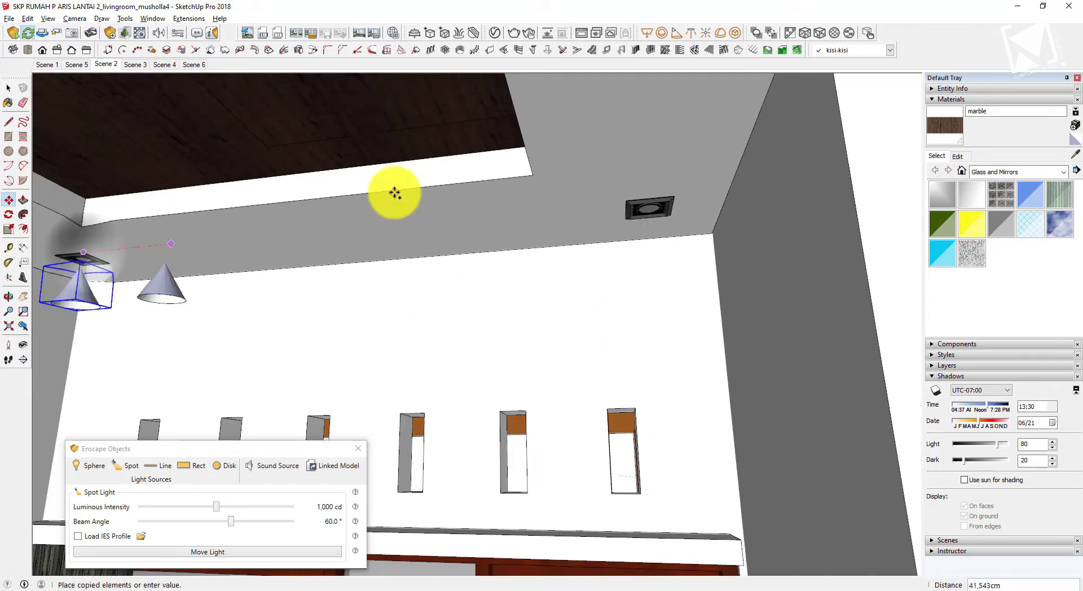
pyautogui.click(650, 211)
pyautogui.hotkey('alt', 'Tab')
pyautogui.moveTo(663, 252); pyautogui.dragTo(691, 285)
pyautogui.hotkey('alt', 'Tab')
# Copy the second spot light from the front corner to the next downlight further into the room
pyautogui.scroll(-3, 539, 277)
pyautogui.moveTo(514, 272); pyautogui.dragTo(643, 260, button='middle')
pyautogui.scroll(3, 649, 258)
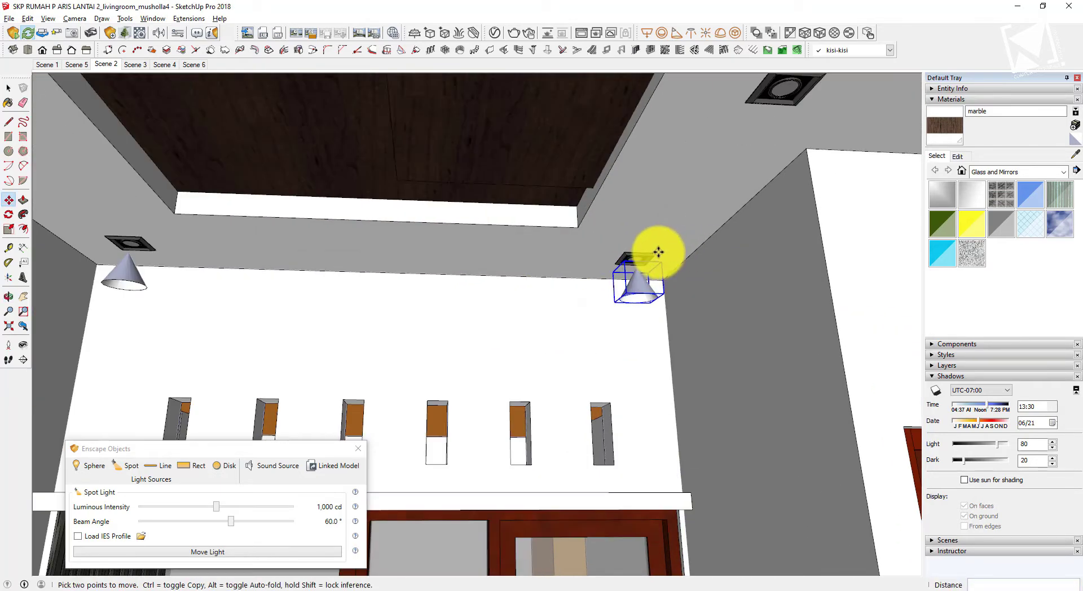
pyautogui.click(657, 253)
pyautogui.press('ctrl')
pyautogui.scroll(-4, 666, 243)
pyautogui.scroll(4, 677, 208)
pyautogui.click(675, 210)
# Copy that spot light about 106 cm sideways to the downlight near the red door
pyautogui.click(675, 210)
pyautogui.press('ctrl')
pyautogui.scroll(4, 699, 248)
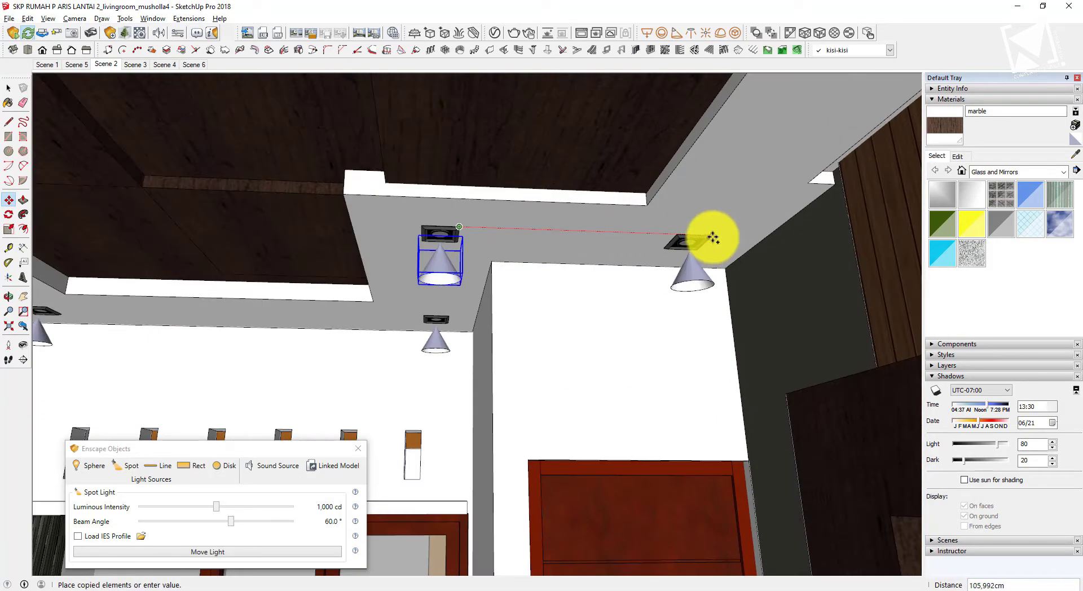
pyautogui.click(713, 237)
# Copy the spot light from beside the door about 508 cm along the ceiling to the downlight at the far end
pyautogui.click(712, 237)
pyautogui.press('ctrl')
pyautogui.scroll(-5, 583, 399)
pyautogui.keyDown('shift'); pyautogui.moveTo(584, 273); pyautogui.dragTo(581, 316, button='middle'); pyautogui.keyUp('shift')
pyautogui.keyDown('shift'); pyautogui.moveTo(580, 316); pyautogui.dragTo(321, 367, button='middle'); pyautogui.keyUp('shift')
pyautogui.moveTo(321, 367); pyautogui.dragTo(474, 341, button='middle')
pyautogui.keyDown('shift'); pyautogui.moveTo(474, 341); pyautogui.dragTo(259, 374, button='middle'); pyautogui.keyUp('shift')
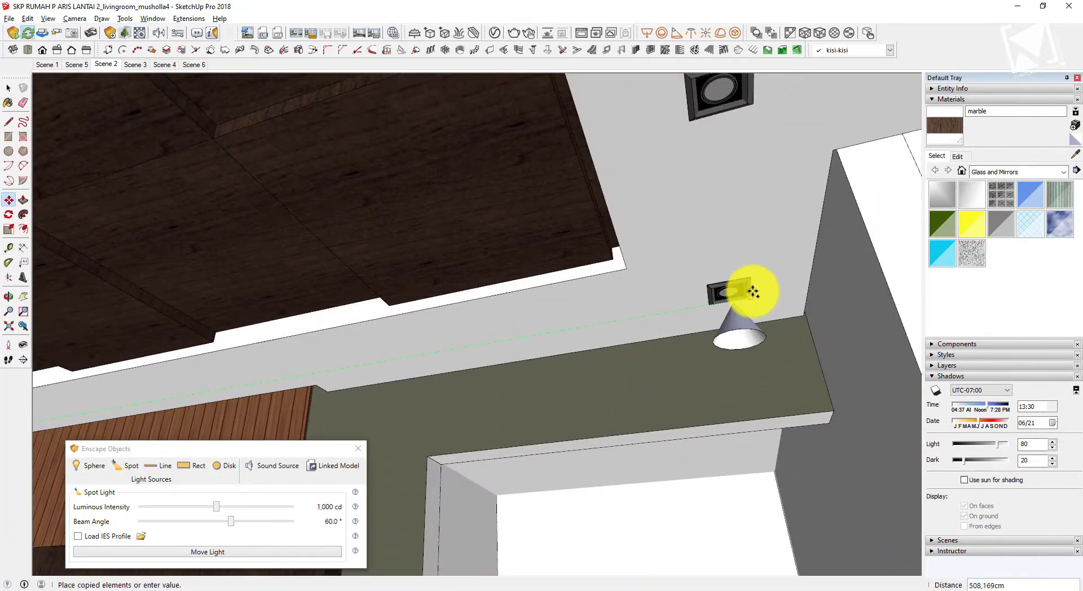
pyautogui.scroll(2, 753, 292)
pyautogui.click(744, 276)
# Copy the spot light to the neighbouring far-end downlights, including one about 99 cm away, and about 234 cm across to the back corner downlight
pyautogui.press('ctrl')
pyautogui.scroll(-4, 671, 359)
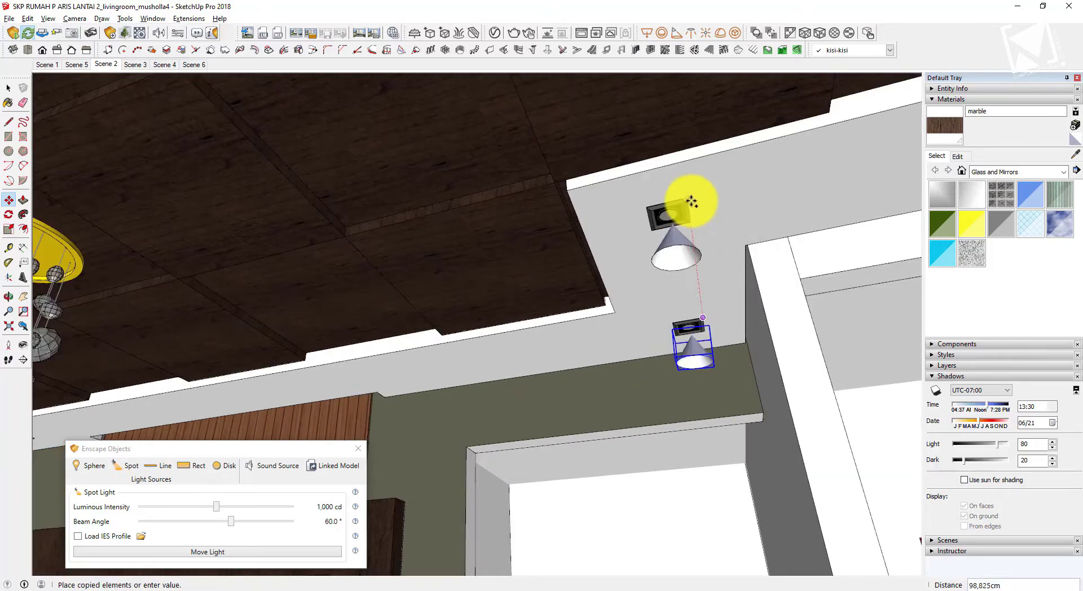
pyautogui.moveTo(622, 231); pyautogui.dragTo(810, 197, button='middle')
pyautogui.keyDown('shift'); pyautogui.moveTo(533, 314); pyautogui.dragTo(229, 302, button='middle'); pyautogui.keyUp('shift')
pyautogui.moveTo(744, 331); pyautogui.dragTo(619, 343, button='middle')
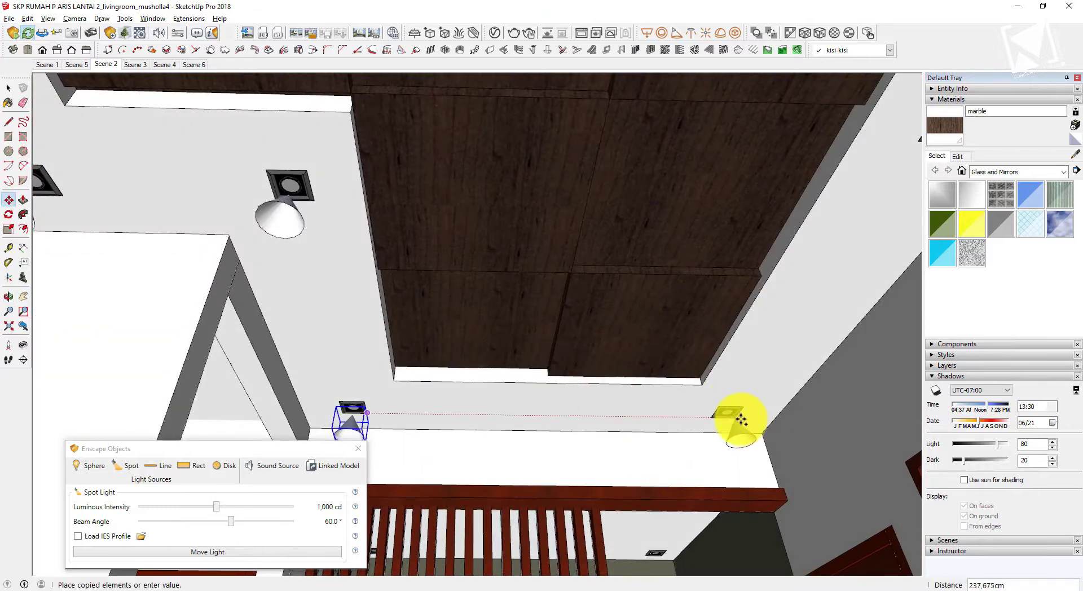
pyautogui.scroll(5, 740, 420)
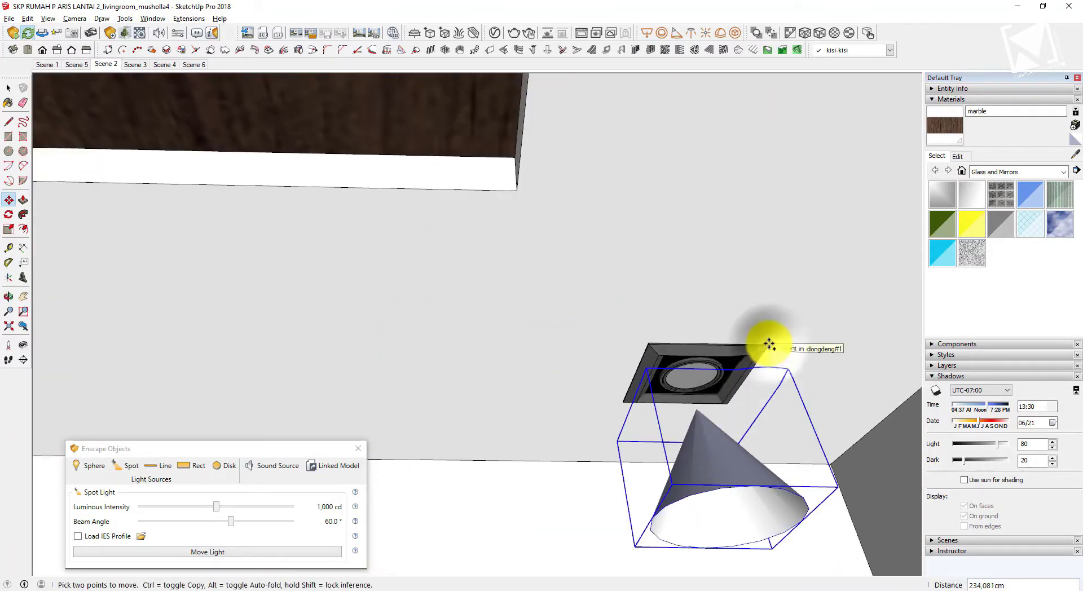
pyautogui.click(770, 344)
# Copy the back corner spot light to the next downlight along the side edge of the ceiling
pyautogui.scroll(-8, 496, 412)
pyautogui.moveTo(493, 387); pyautogui.dragTo(502, 429, button='middle')
pyautogui.click(540, 429)
pyautogui.moveTo(464, 337); pyautogui.dragTo(679, 296, button='middle')
pyautogui.click(24, 296)
pyautogui.moveTo(666, 298); pyautogui.dragTo(295, 358)
pyautogui.moveTo(295, 358); pyautogui.dragTo(691, 349, button='middle')
pyautogui.moveTo(702, 366); pyautogui.dragTo(223, 341)
pyautogui.moveTo(617, 446); pyautogui.dragTo(538, 441)
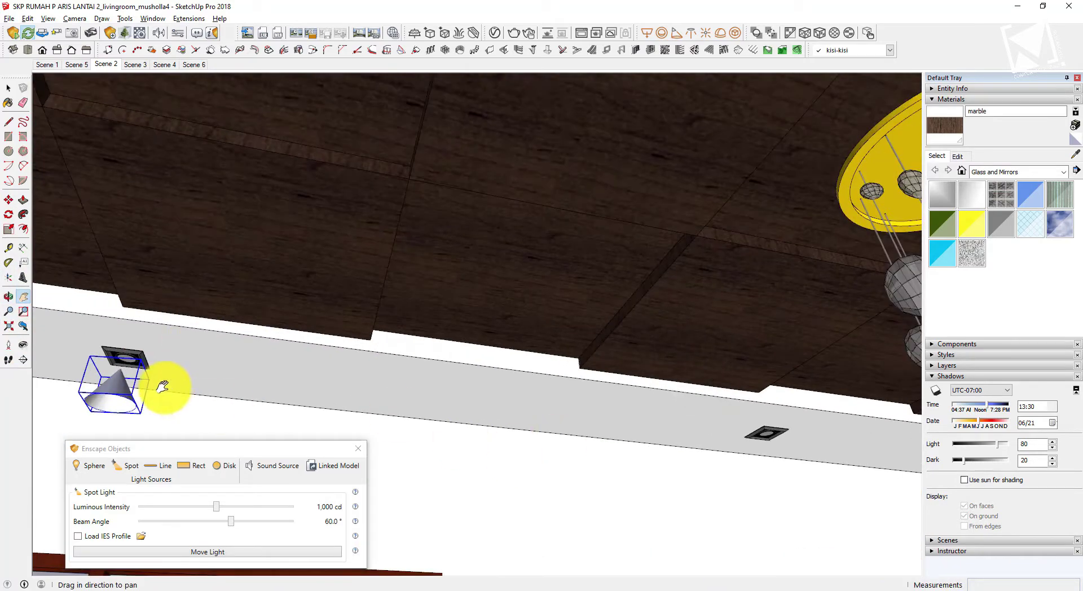
pyautogui.press('m')
pyautogui.press('ctrl')
pyautogui.click(142, 353)
pyautogui.scroll(3, 760, 431)
pyautogui.click(782, 428)
pyautogui.scroll(-3, 528, 438)
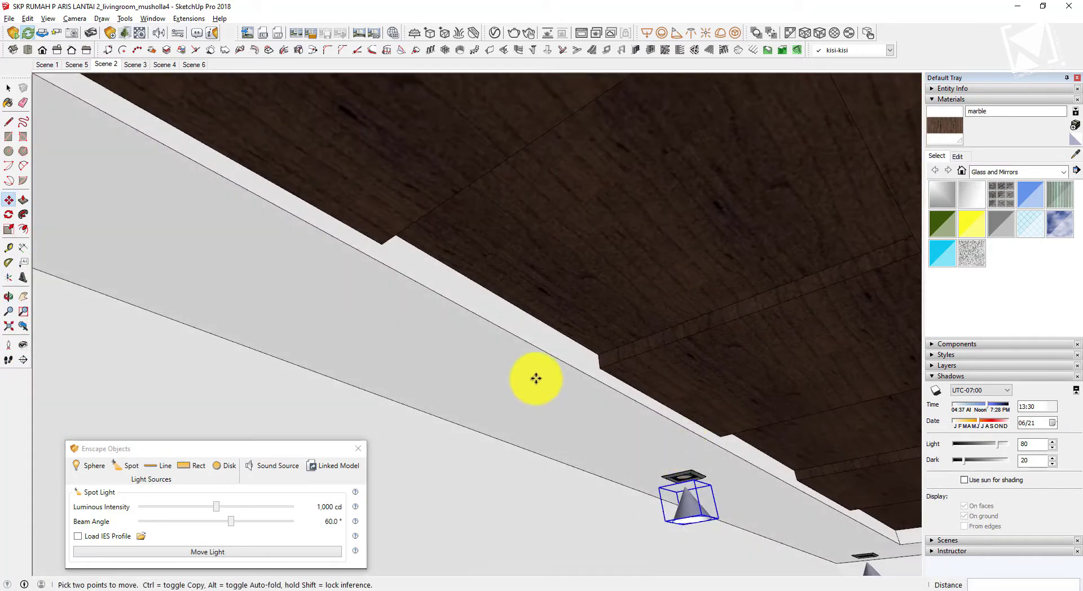
# Restore the Scene 2 view and examine the effect of the copied spot lights in the live render
pyautogui.press('space')
pyautogui.click(106, 64)
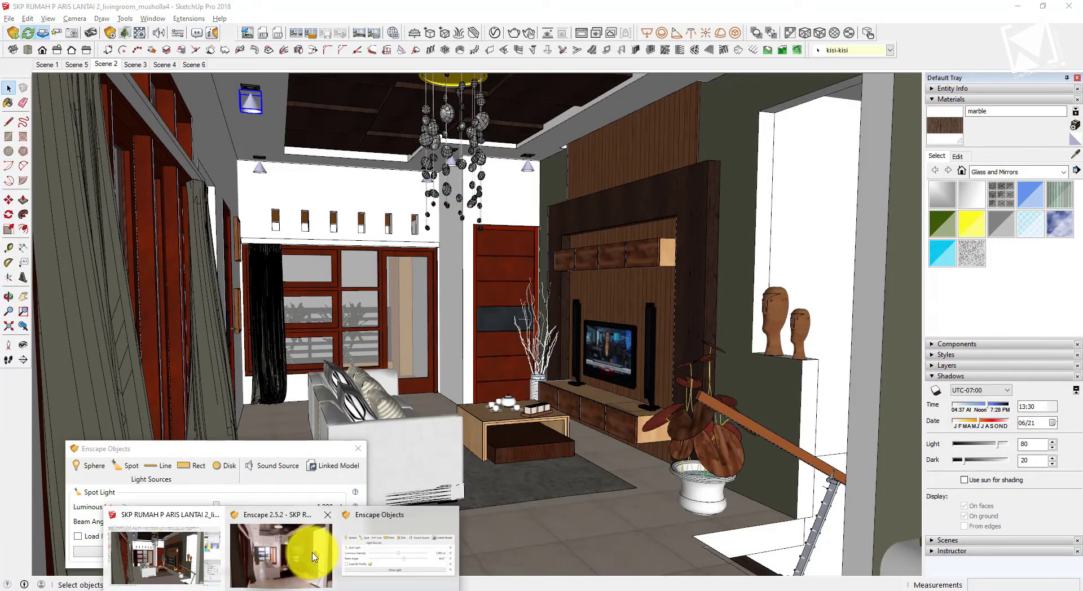
pyautogui.click(310, 550)
pyautogui.moveTo(650, 343); pyautogui.dragTo(651, 340)
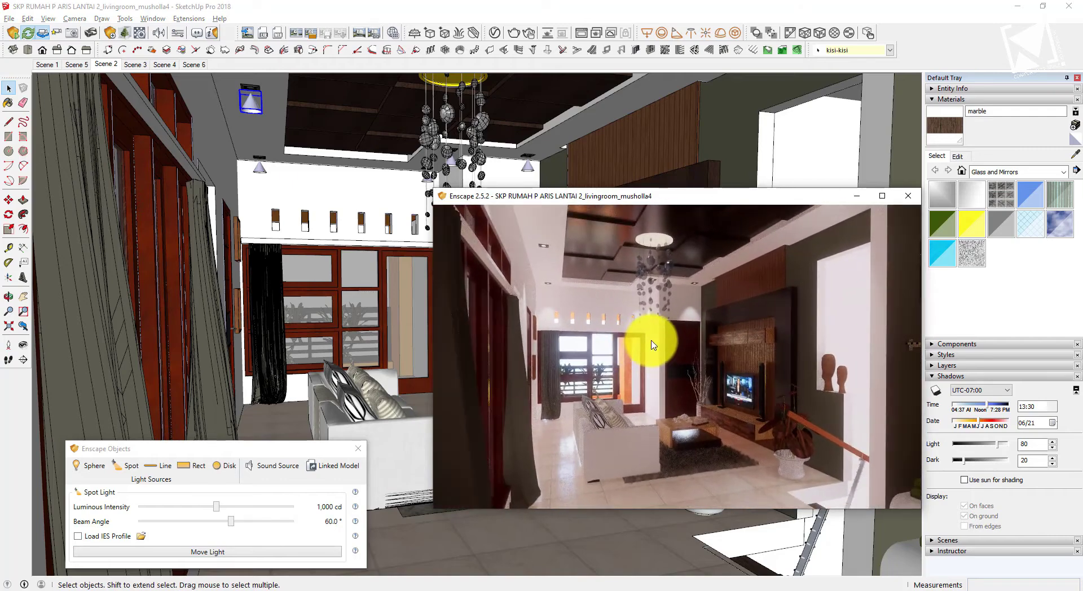
pyautogui.click(460, 4)
pyautogui.click(106, 65)
pyautogui.click(282, 590)
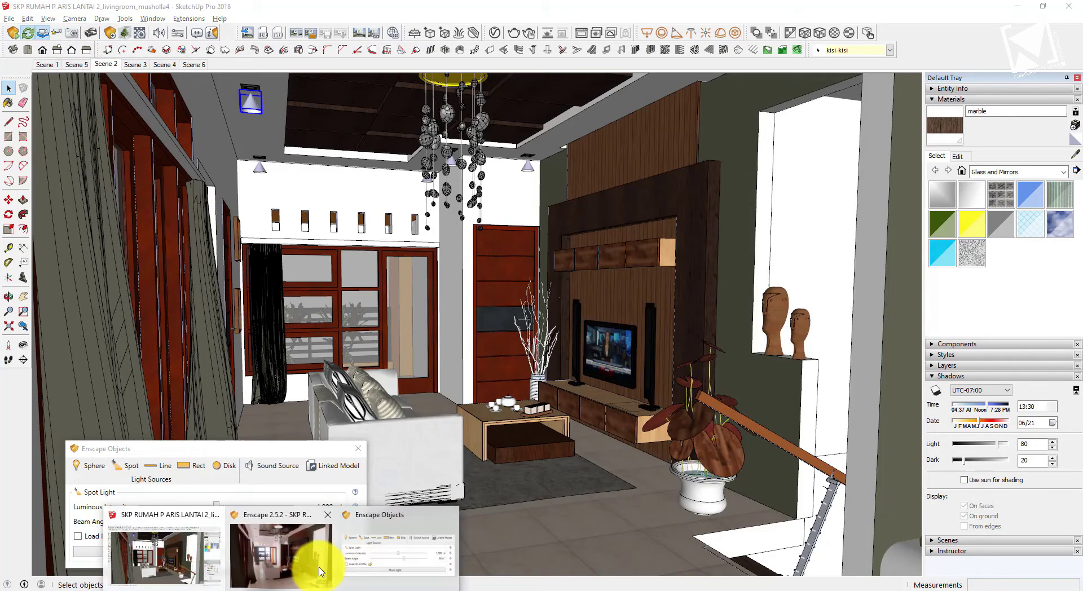
pyautogui.click(316, 567)
pyautogui.click(524, 5)
# Place an Enscape sphere light just below the chandelier's round ceiling plate and check its glow in the render
pyautogui.moveTo(466, 211)
pyautogui.keyDown('shift'); pyautogui.mouseDown(button='middle')
pyautogui.moveTo(459, 217)
pyautogui.moveTo(451, 114)
pyautogui.moveTo(440, 188)
pyautogui.mouseUp(button='middle'); pyautogui.keyUp('shift')
pyautogui.scroll(3, 433, 163)
pyautogui.moveTo(436, 231); pyautogui.dragTo(444, 180, button='middle')
pyautogui.click(100, 465)
pyautogui.scroll(2, 440, 132)
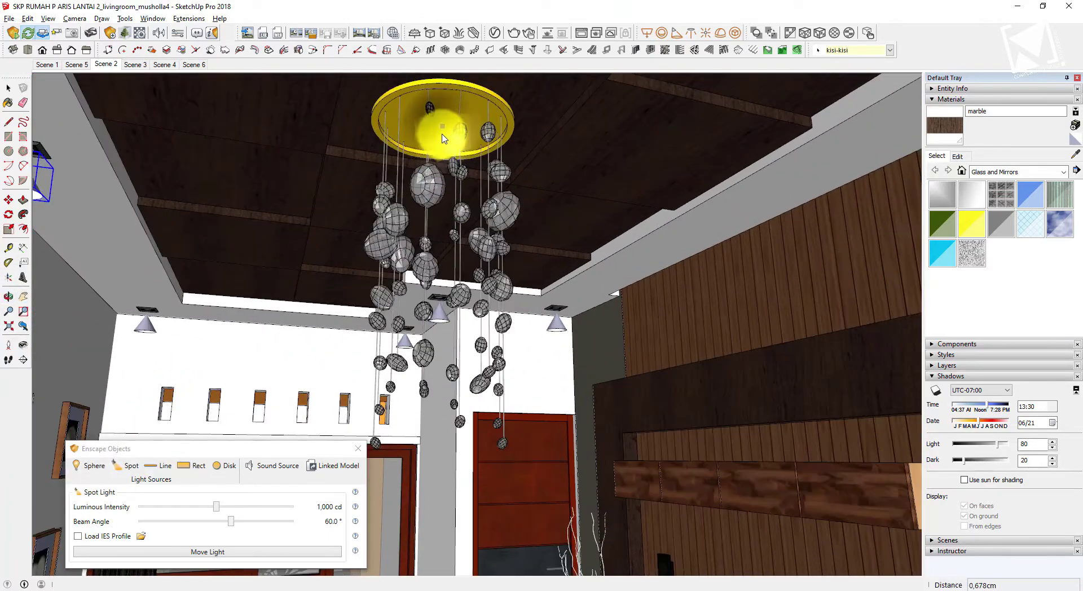
pyautogui.click(442, 153)
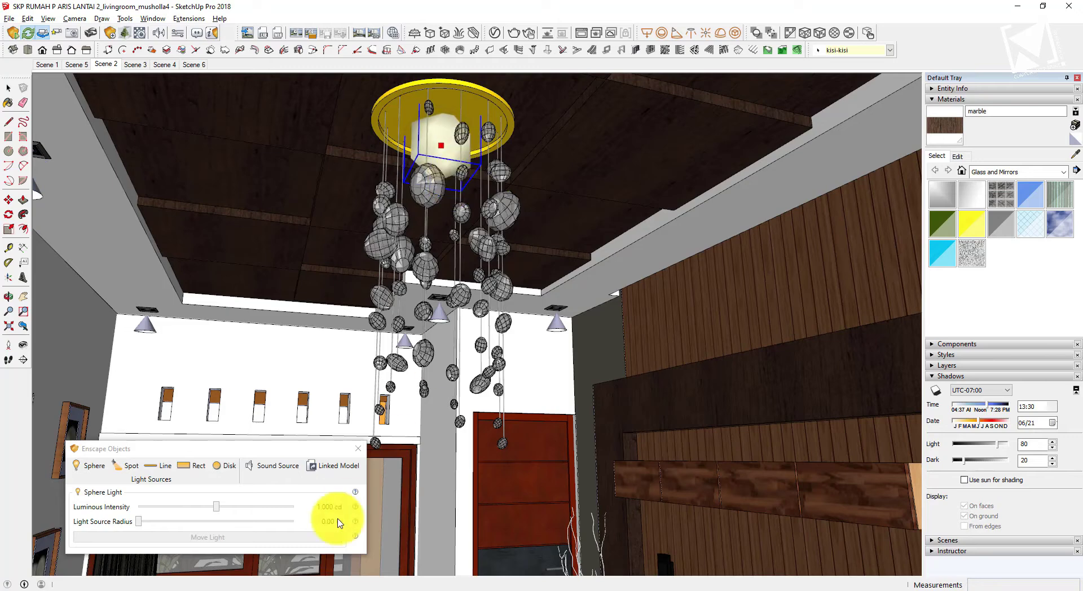
pyautogui.click(285, 590)
pyautogui.click(304, 561)
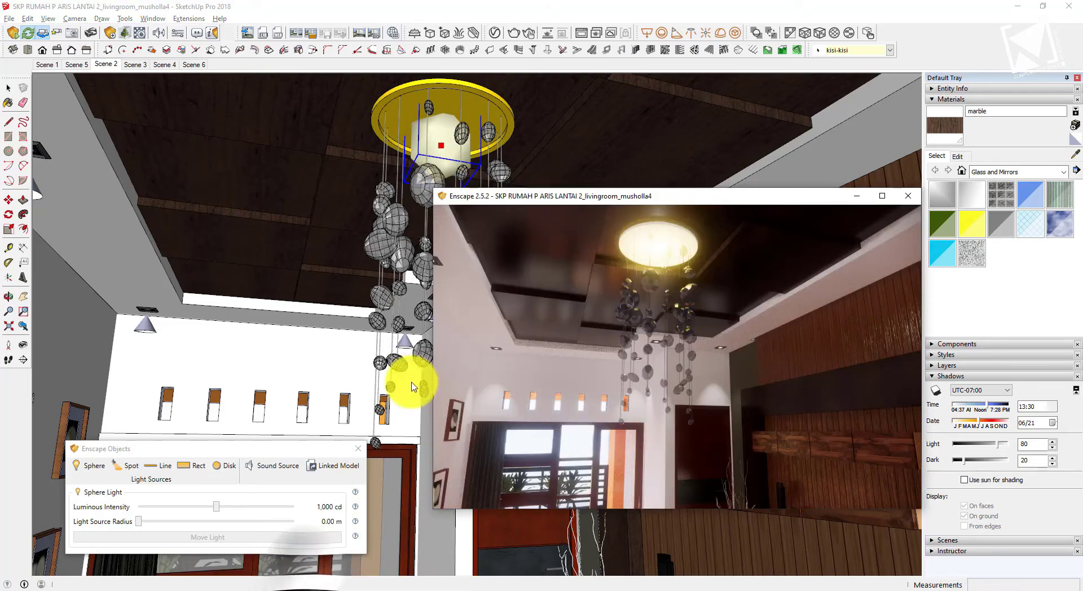
pyautogui.click(581, 6)
# Move the sphere light down about 47 cm among the chandelier's hanging balls and check the render
pyautogui.click(8, 199)
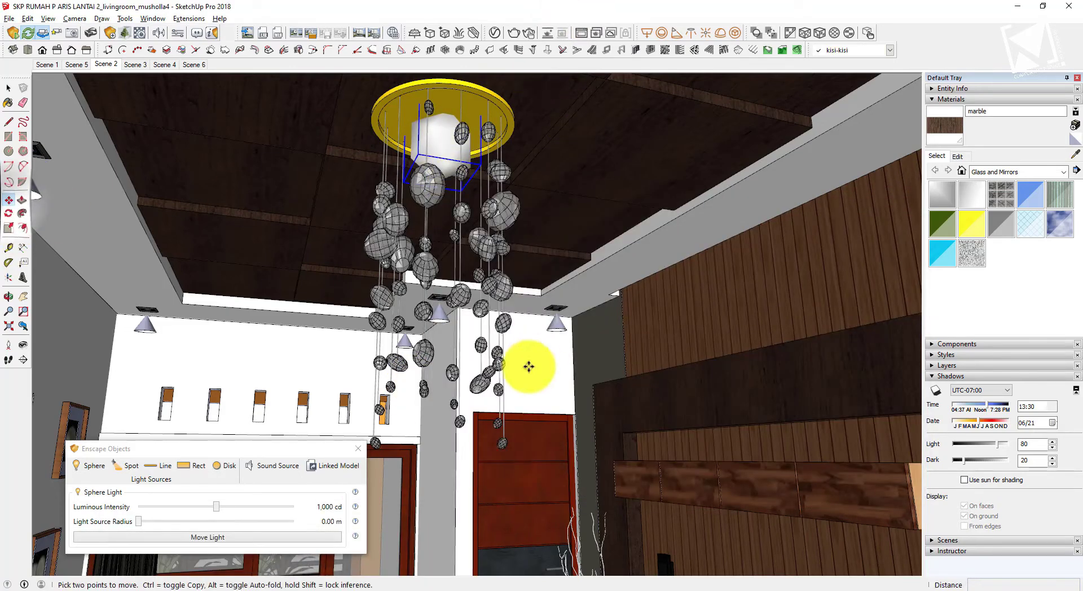
pyautogui.click(281, 343)
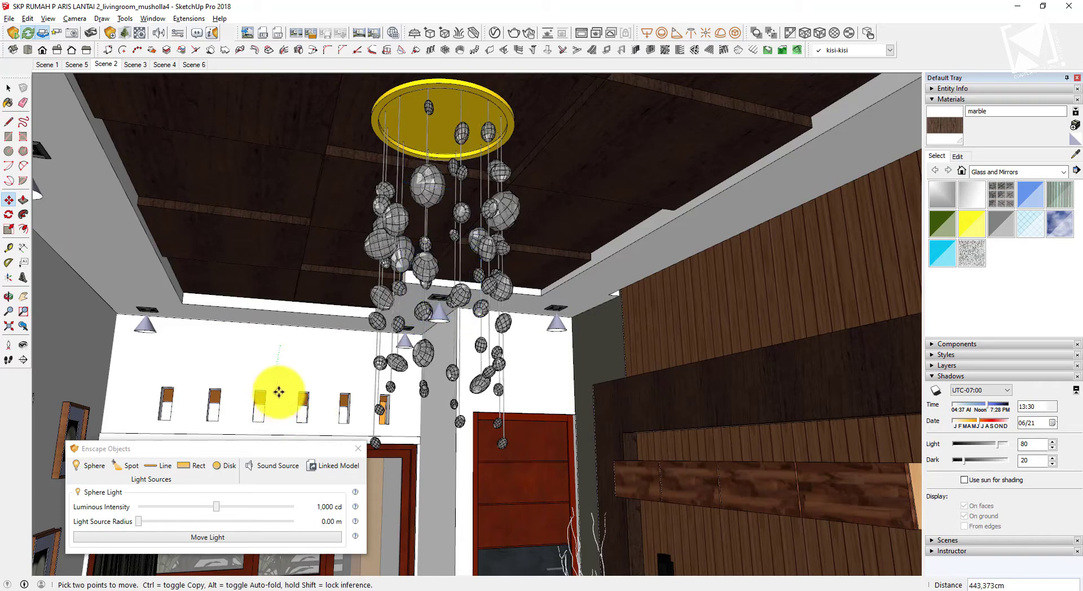
pyautogui.hotkey('alt', 'Tab')
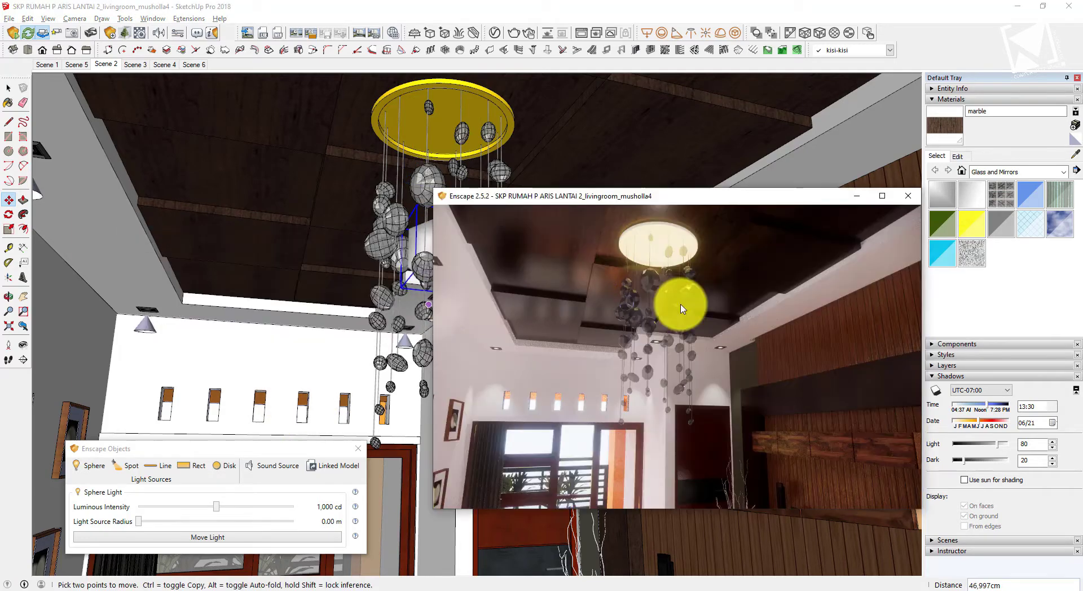
# Sample the chandelier balls' Mirror 01 material, inspect its Enscape material settings, and look around the room in the live render
pyautogui.click(8, 88)
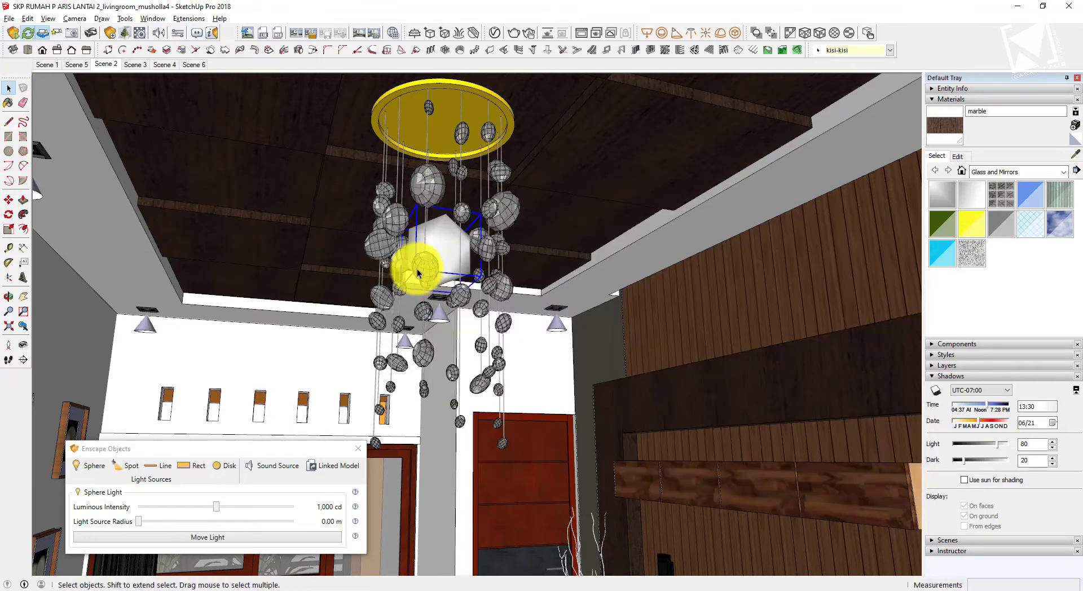
pyautogui.click(398, 275)
pyautogui.moveTo(394, 276); pyautogui.dragTo(368, 285, button='middle')
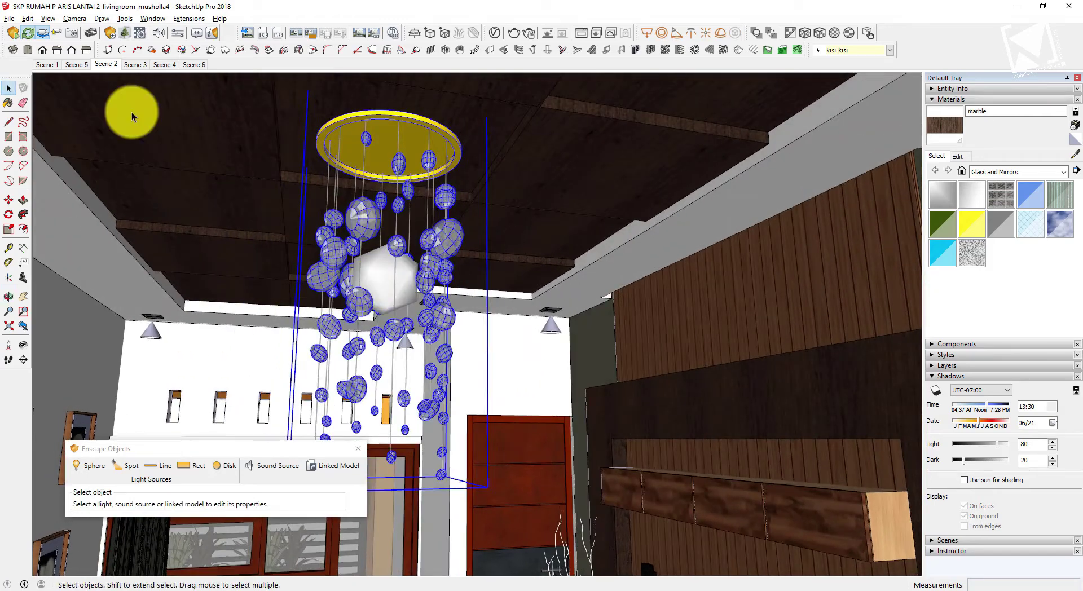
pyautogui.click(135, 36)
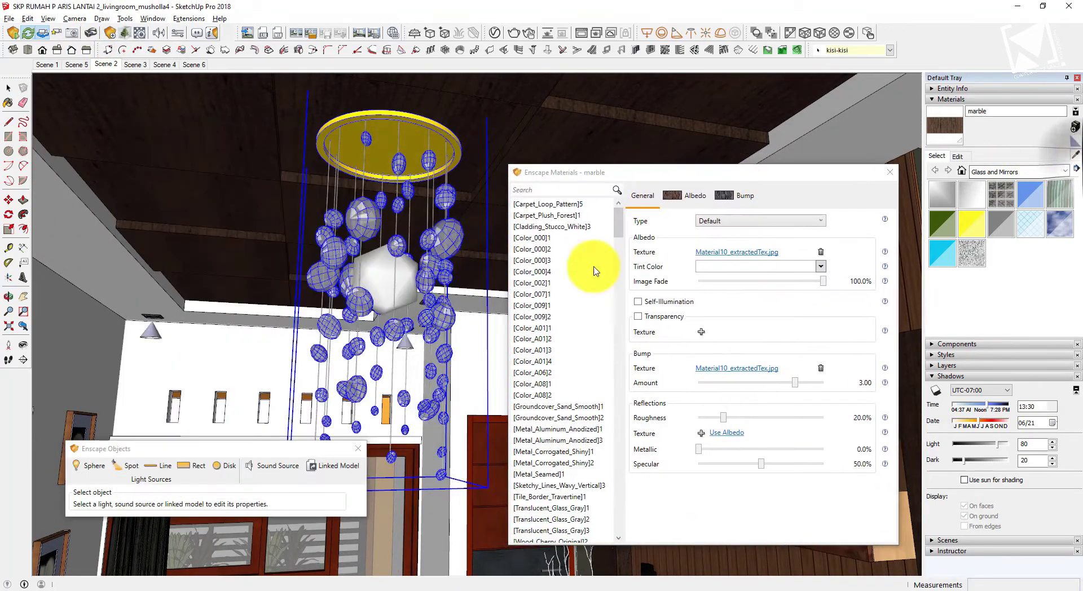
pyautogui.press('b')
pyautogui.keyDown('alt'); pyautogui.click(442, 234); pyautogui.keyUp('alt')
pyautogui.moveTo(778, 171); pyautogui.dragTo(778, 142)
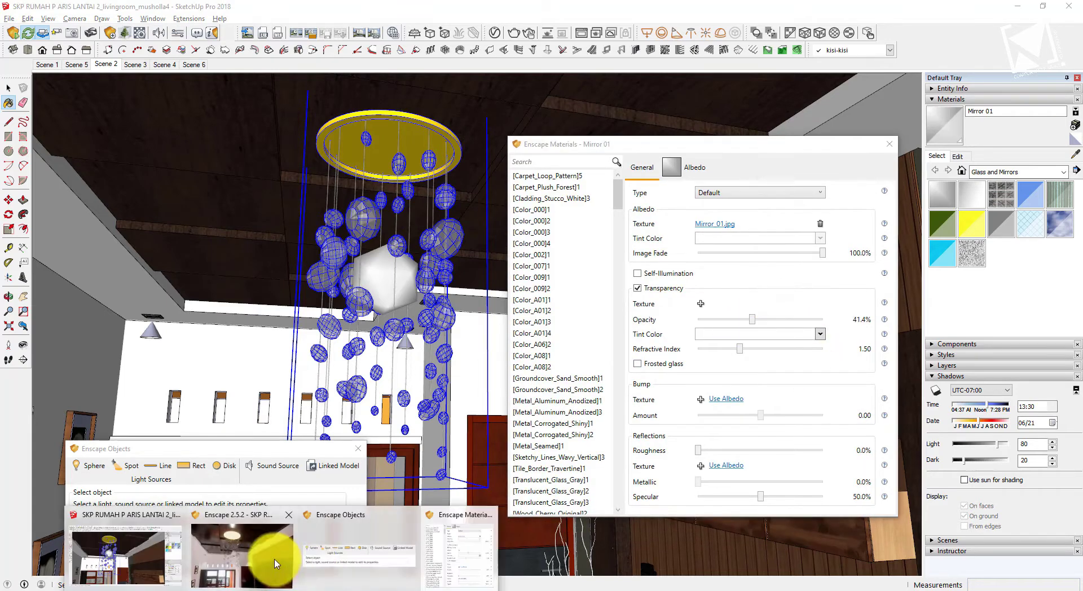
pyautogui.click(266, 556)
pyautogui.moveTo(628, 356); pyautogui.dragTo(629, 350)
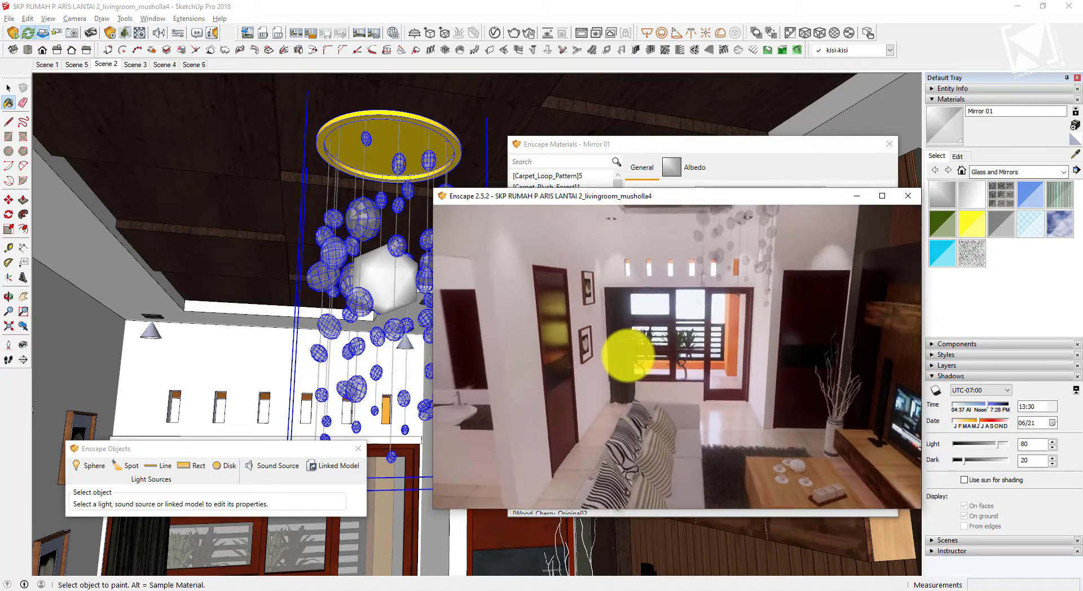
pyautogui.click(515, 189)
pyautogui.click(103, 65)
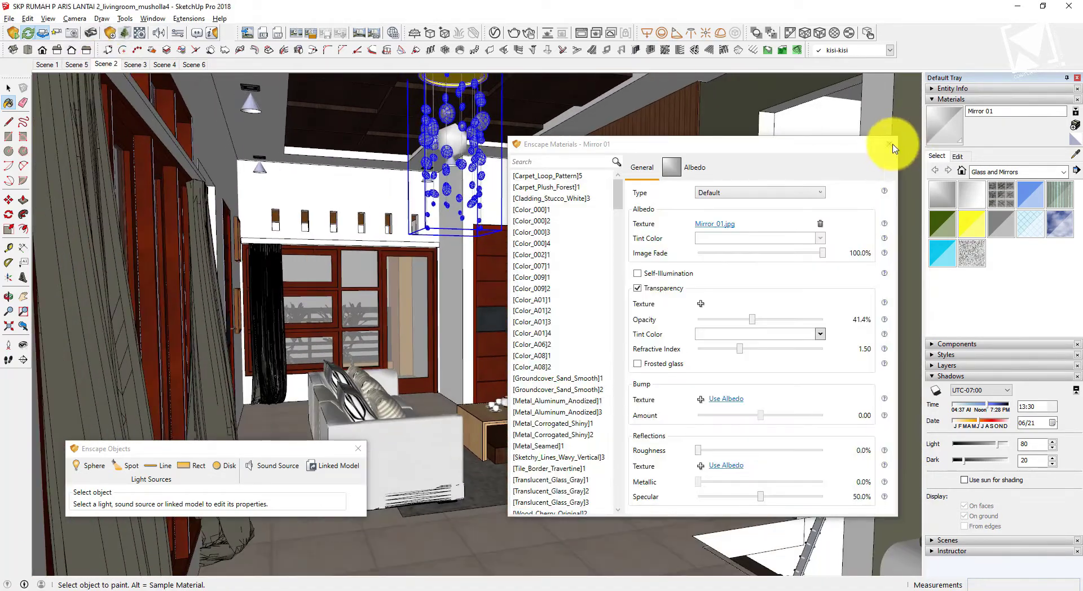
pyautogui.click(890, 144)
pyautogui.click(11, 19)
pyautogui.click(472, 263)
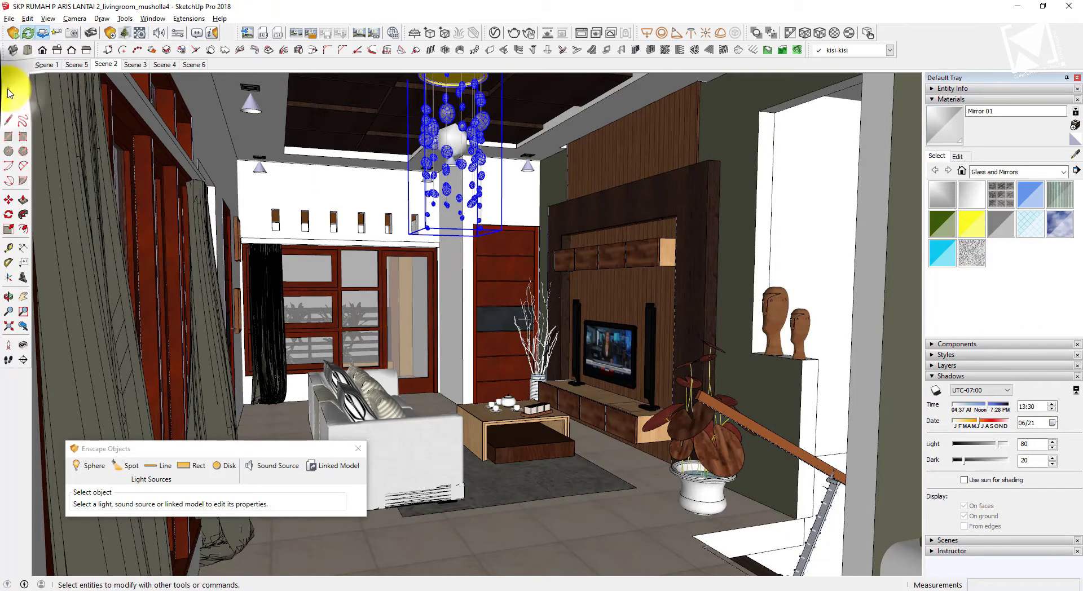
pyautogui.click(536, 115)
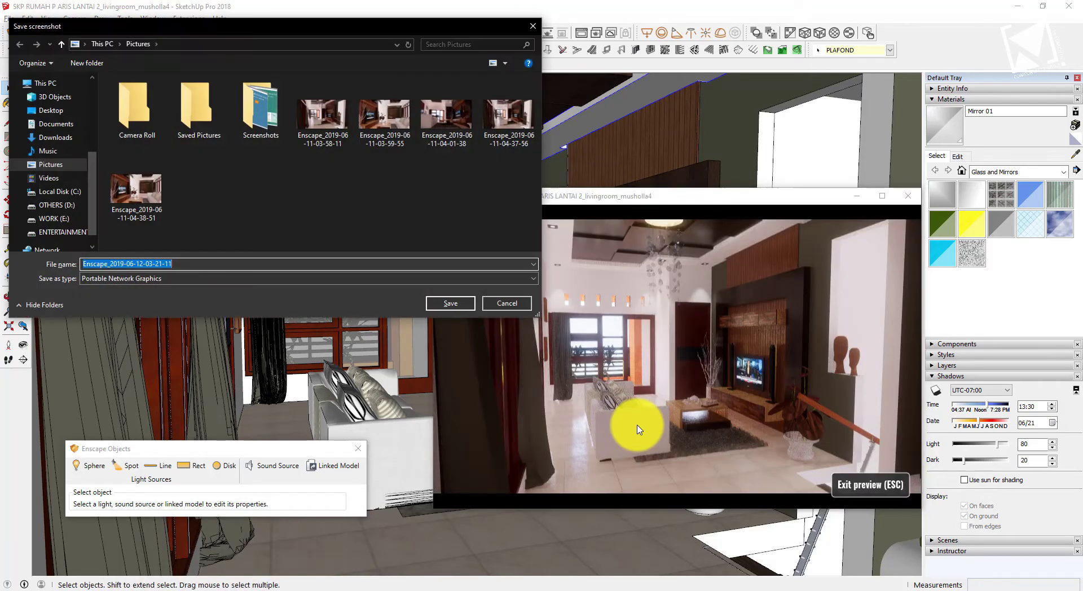
pyautogui.click(467, 303)
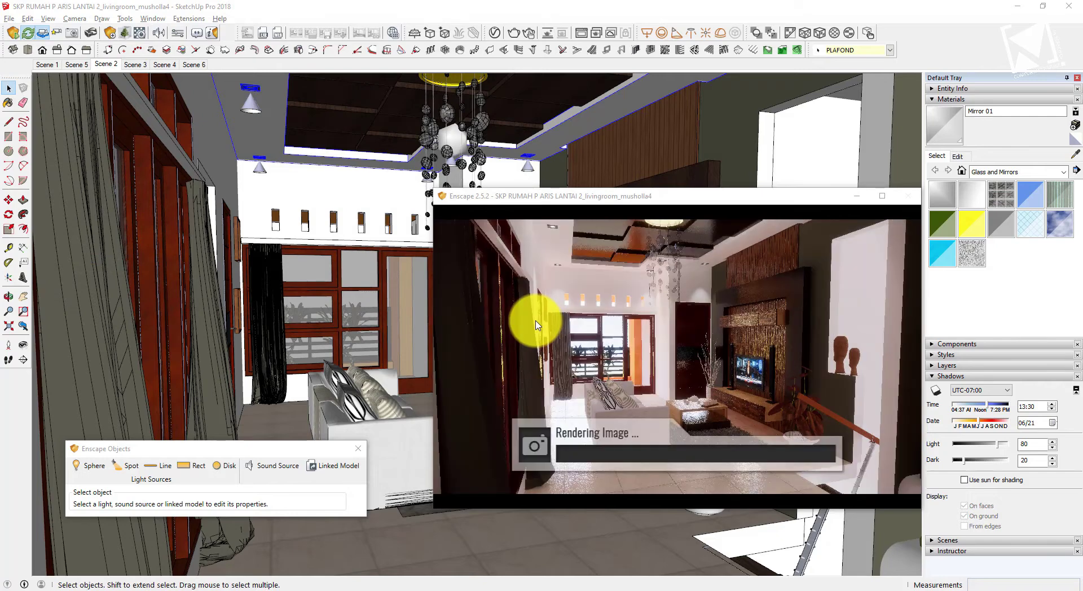
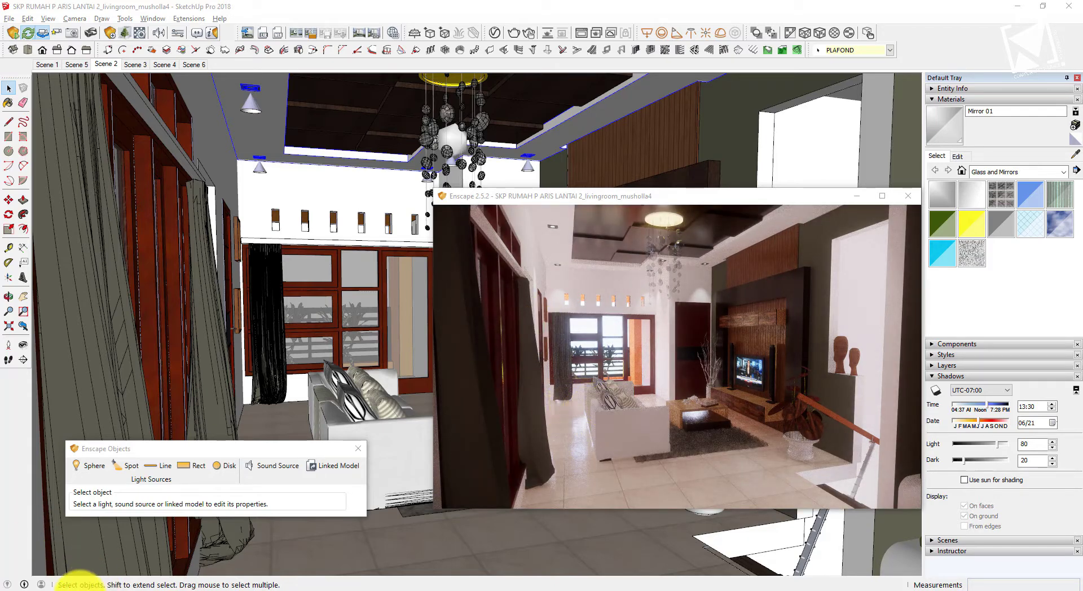
pyautogui.click(80, 590)
pyautogui.doubleClick(400, 443)
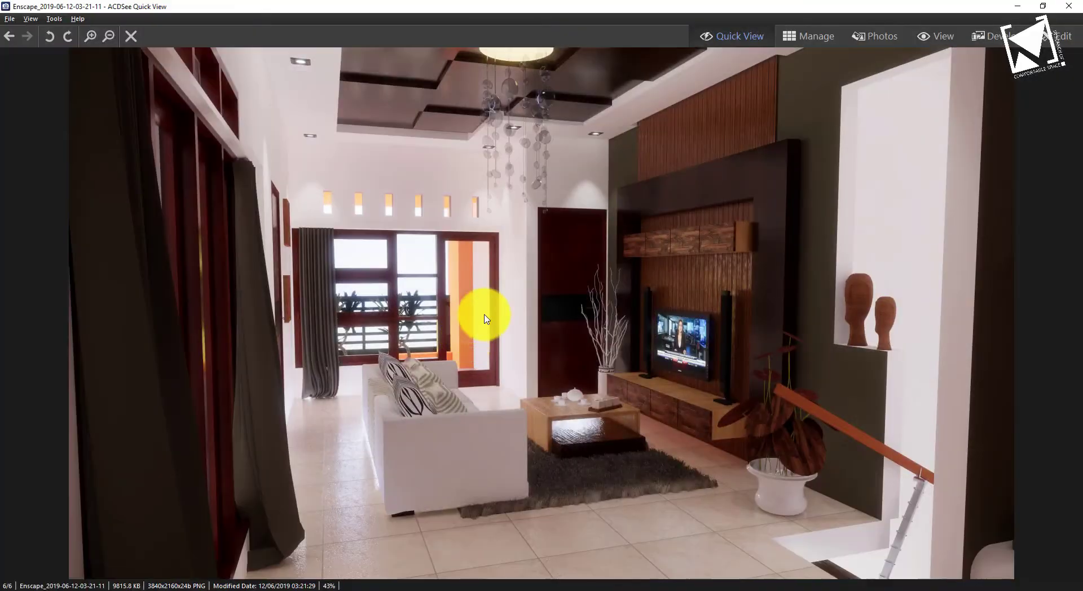
pyautogui.click(1068, 7)
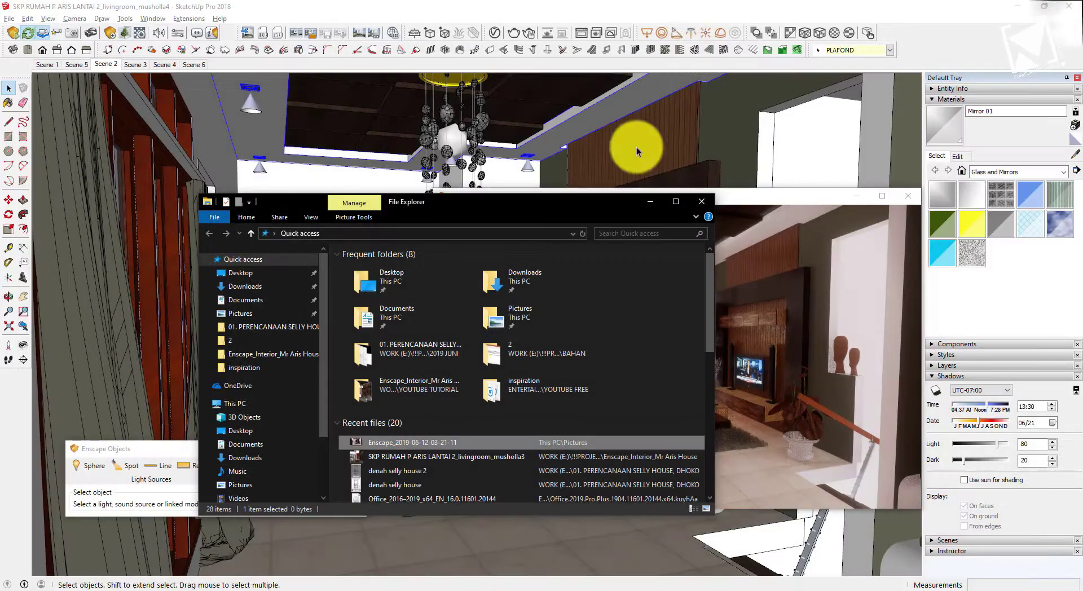
pyautogui.click(636, 147)
pyautogui.click(288, 587)
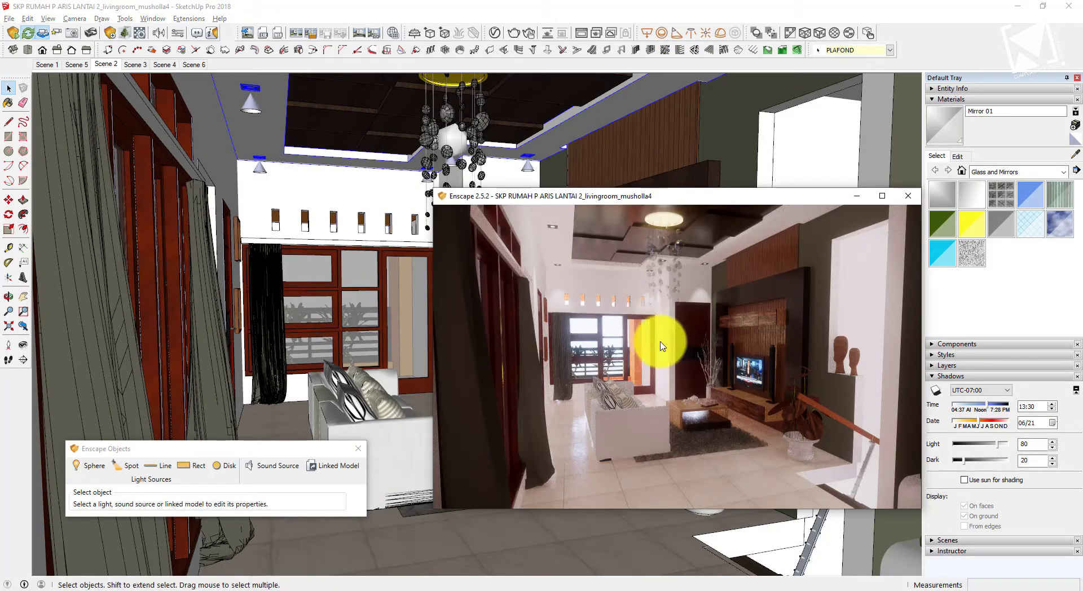
pyautogui.click(163, 466)
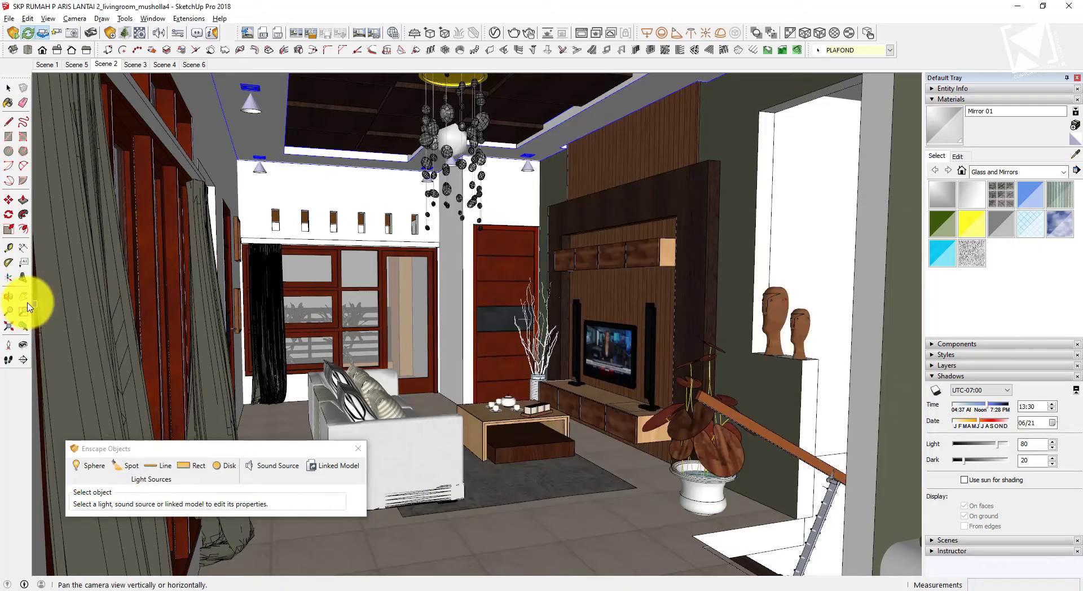
pyautogui.click(23, 297)
pyautogui.scroll(-3, 429, 342)
pyautogui.scroll(5, 437, 172)
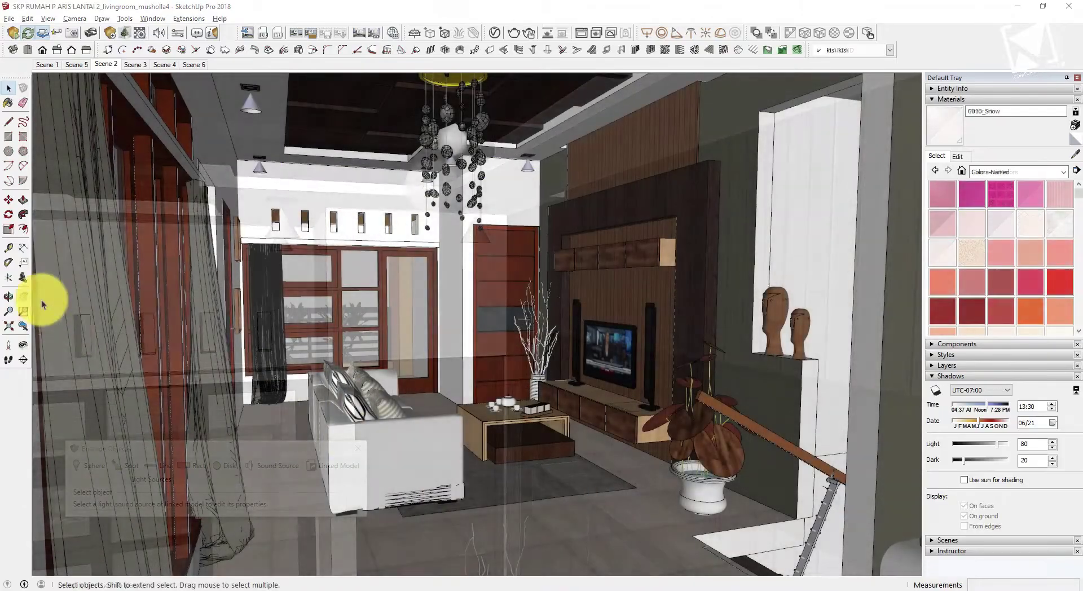
# Paint the narrow ceiling recess strip beside the wood-panelled TV wall with the 0009_Linen colour from Colors-Named
pyautogui.click(24, 297)
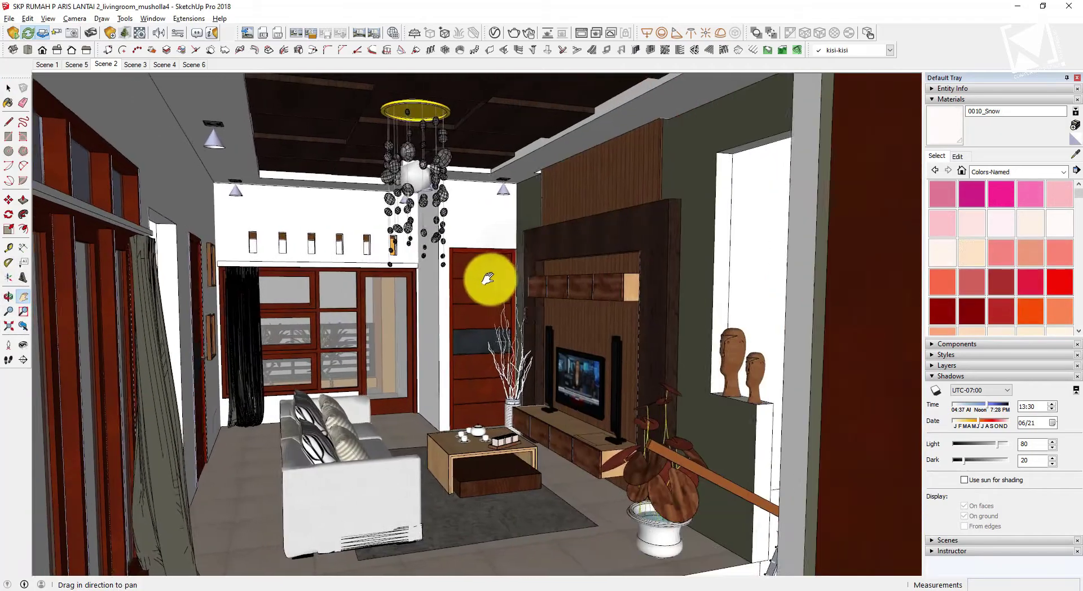
pyautogui.scroll(8, 551, 228)
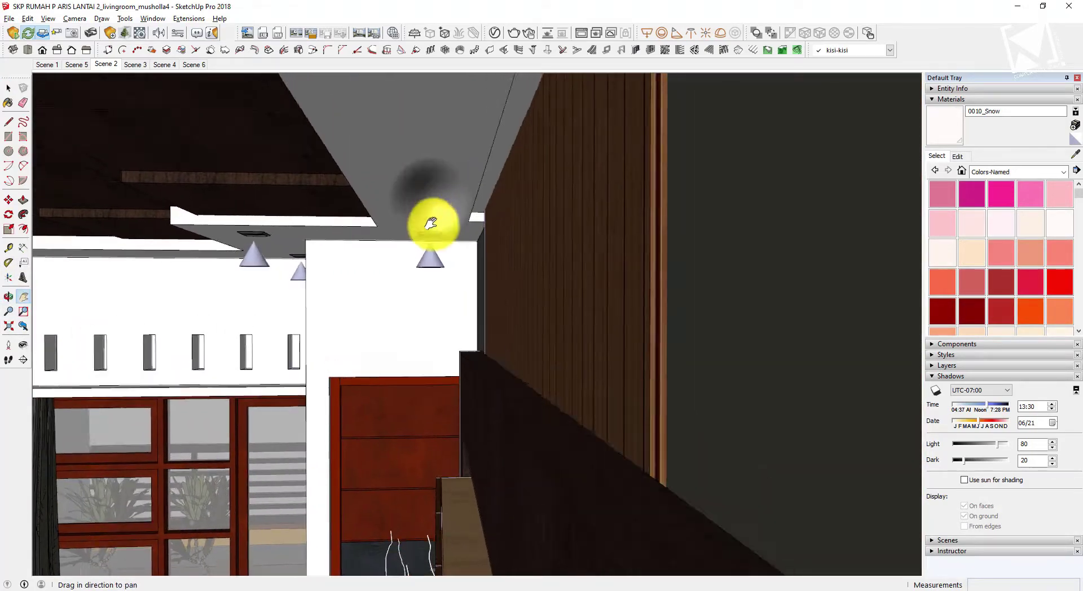
pyautogui.keyDown('shift'); pyautogui.moveTo(431, 224); pyautogui.dragTo(432, 261, button='middle'); pyautogui.keyUp('shift')
pyautogui.moveTo(432, 261); pyautogui.dragTo(403, 261, button='middle')
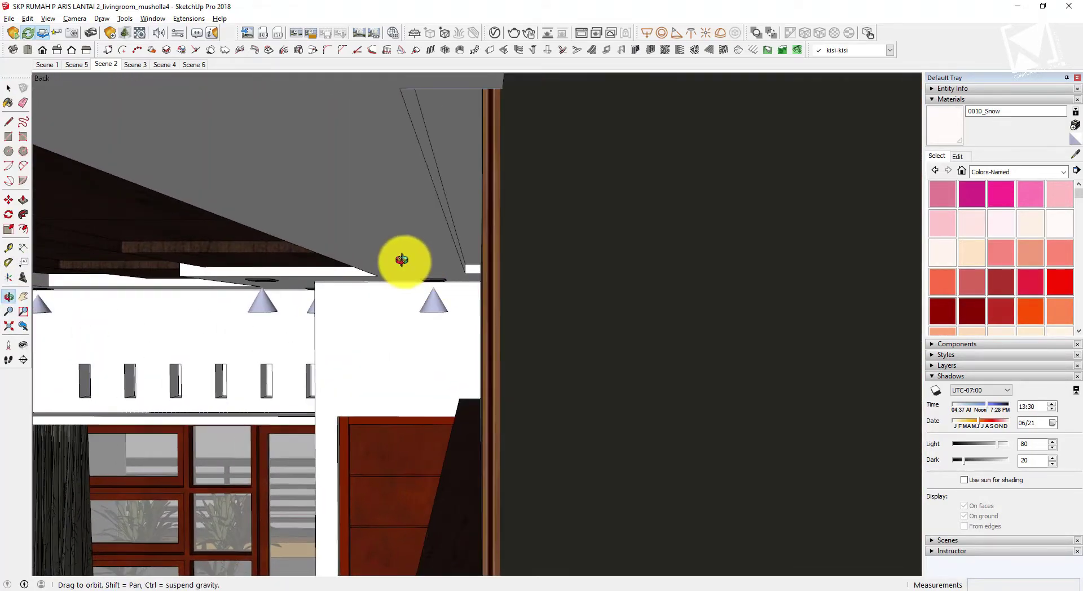
pyautogui.scroll(4, 417, 131)
pyautogui.click(429, 154)
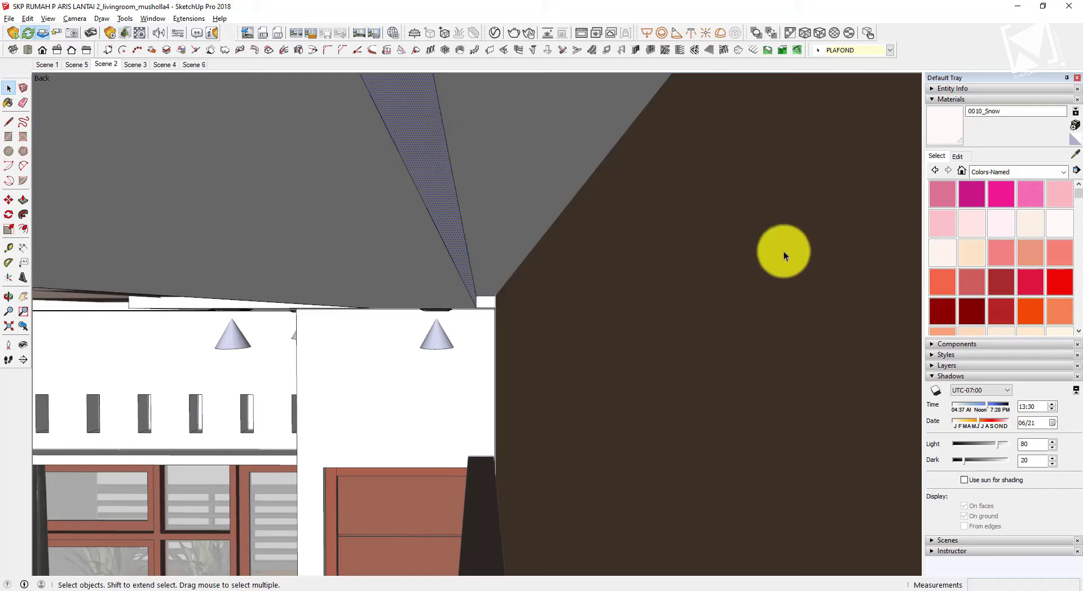
pyautogui.click(1010, 172)
pyautogui.click(1010, 172)
pyautogui.click(1026, 231)
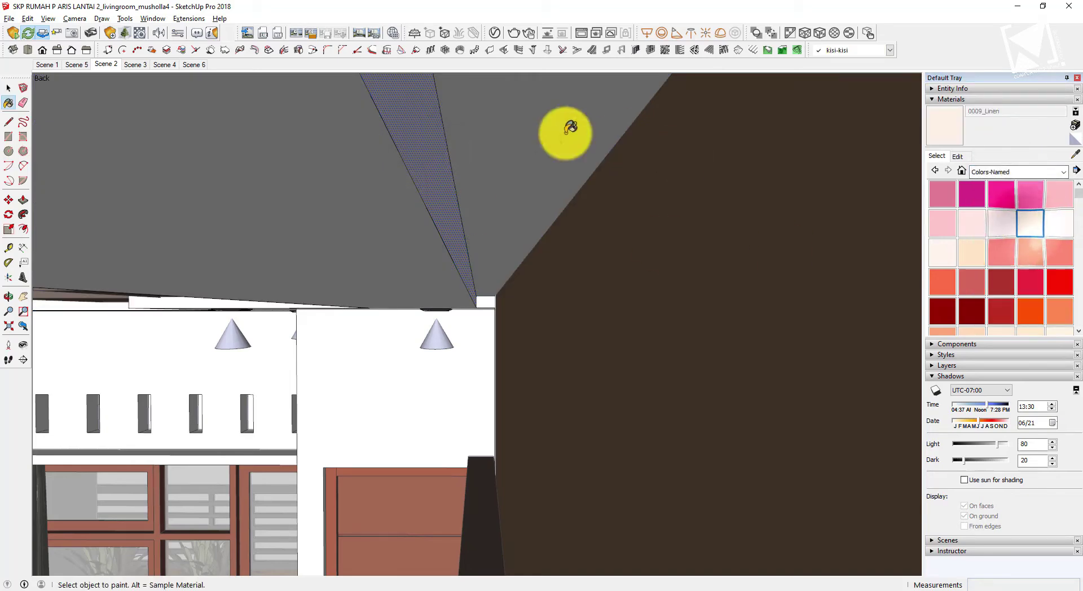
pyautogui.click(430, 169)
# Check the strip in the live render, enable self-illumination on 0009_Linen, and set its luminance to about 23862 cd/m²
pyautogui.click(278, 589)
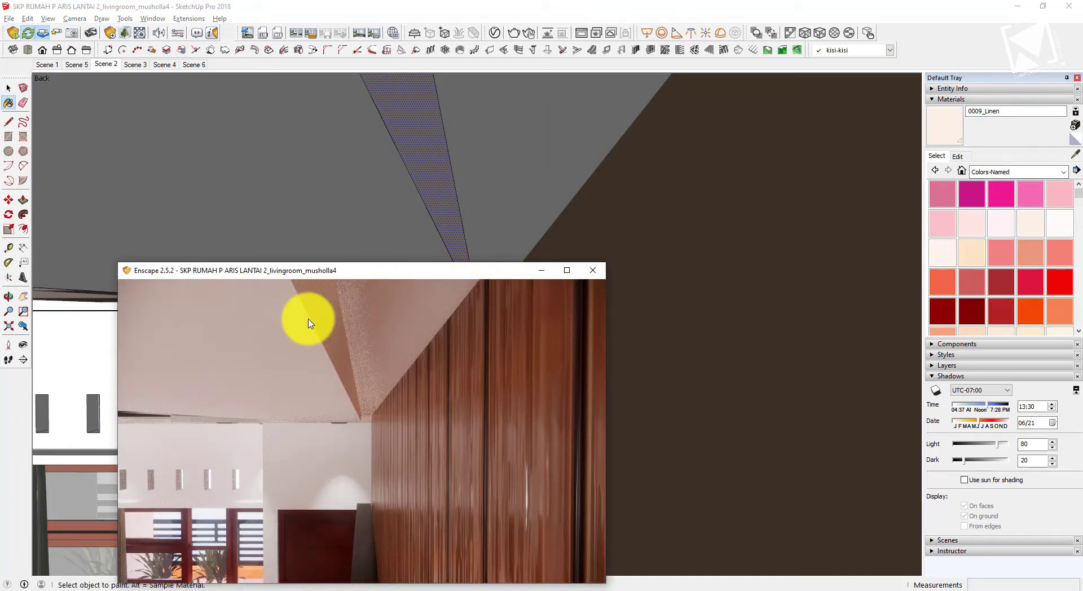
pyautogui.moveTo(387, 274); pyautogui.dragTo(754, 205)
pyautogui.click(139, 37)
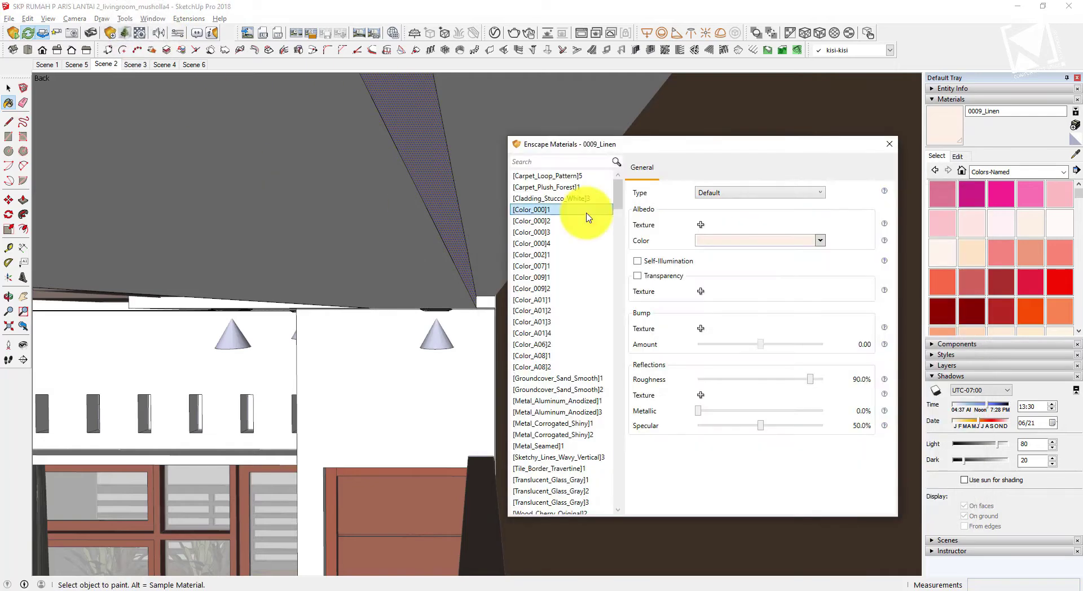
pyautogui.moveTo(651, 152); pyautogui.dragTo(500, 161)
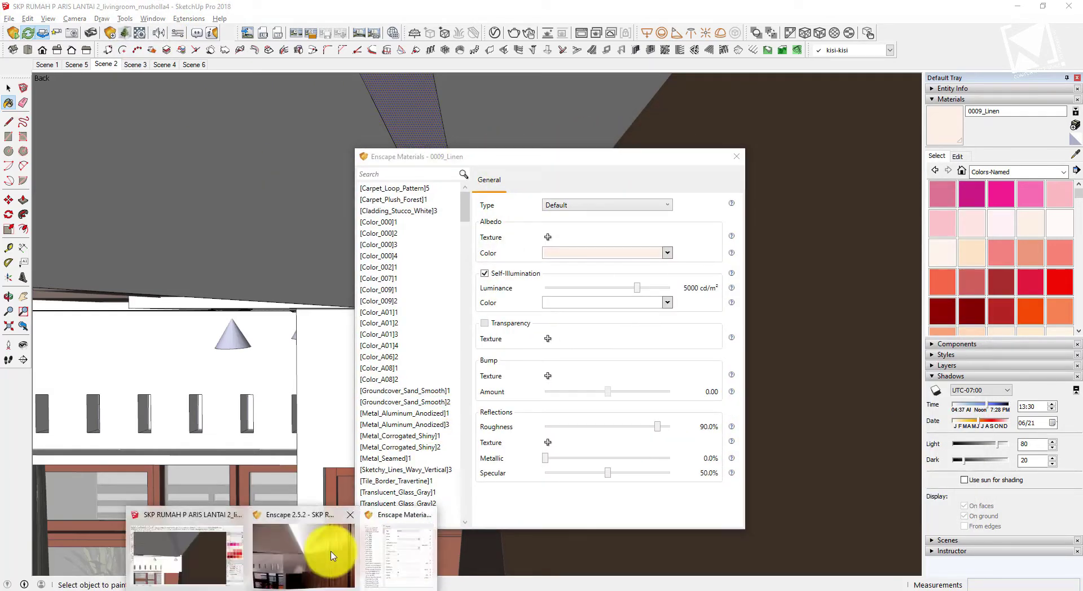
pyautogui.click(331, 560)
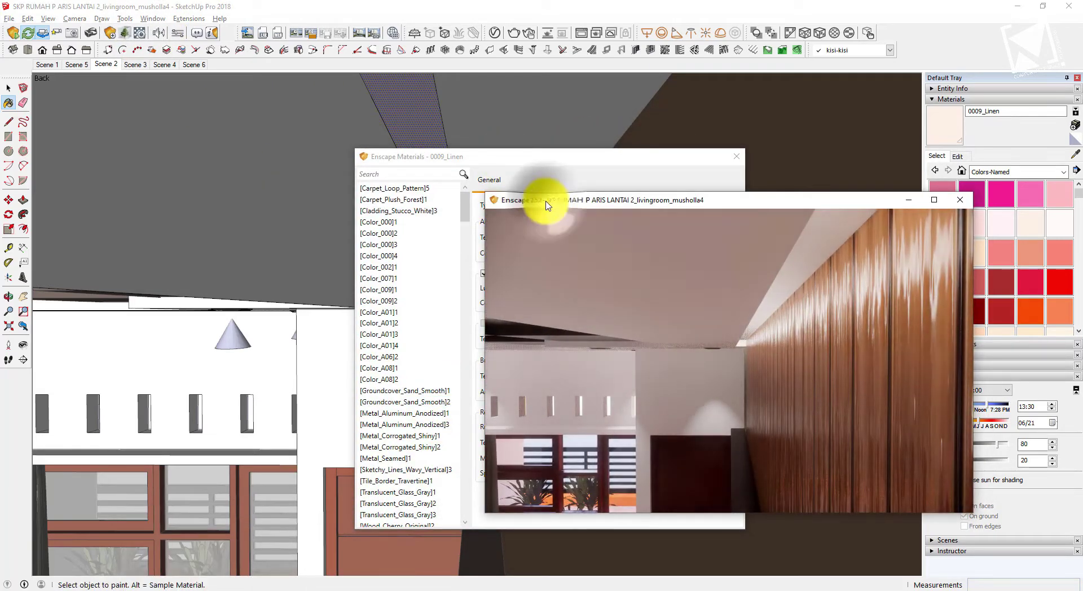
pyautogui.moveTo(537, 198); pyautogui.dragTo(551, 309)
pyautogui.click(640, 294)
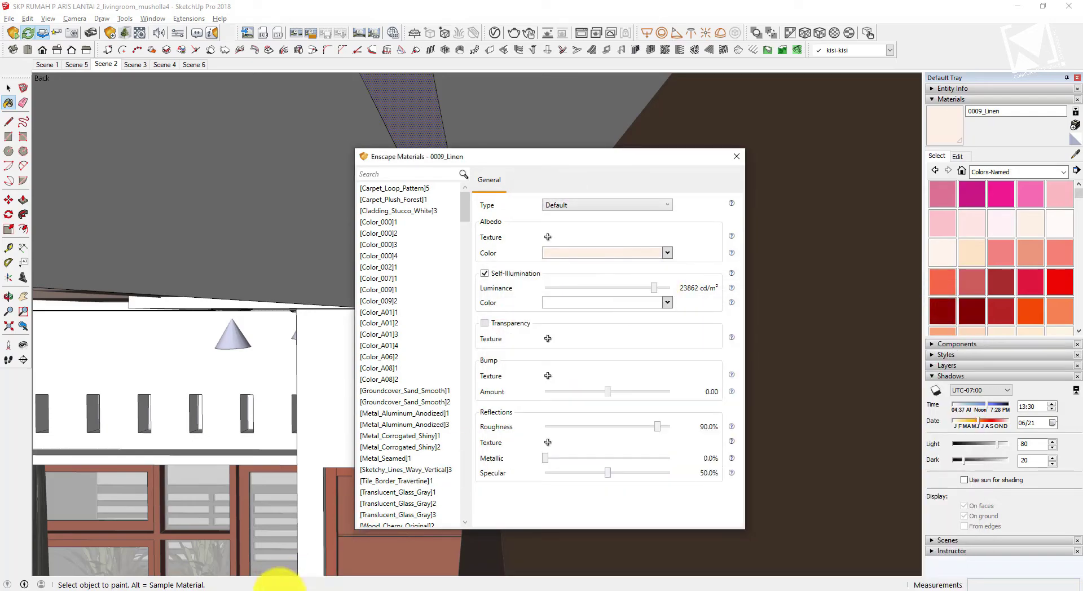
# Restore Scene 2 and raise the 0009_Linen luminance to 100000 cd/m² while comparing the effect in the live render
pyautogui.moveTo(279, 590)
pyautogui.click(317, 550)
pyautogui.click(108, 65)
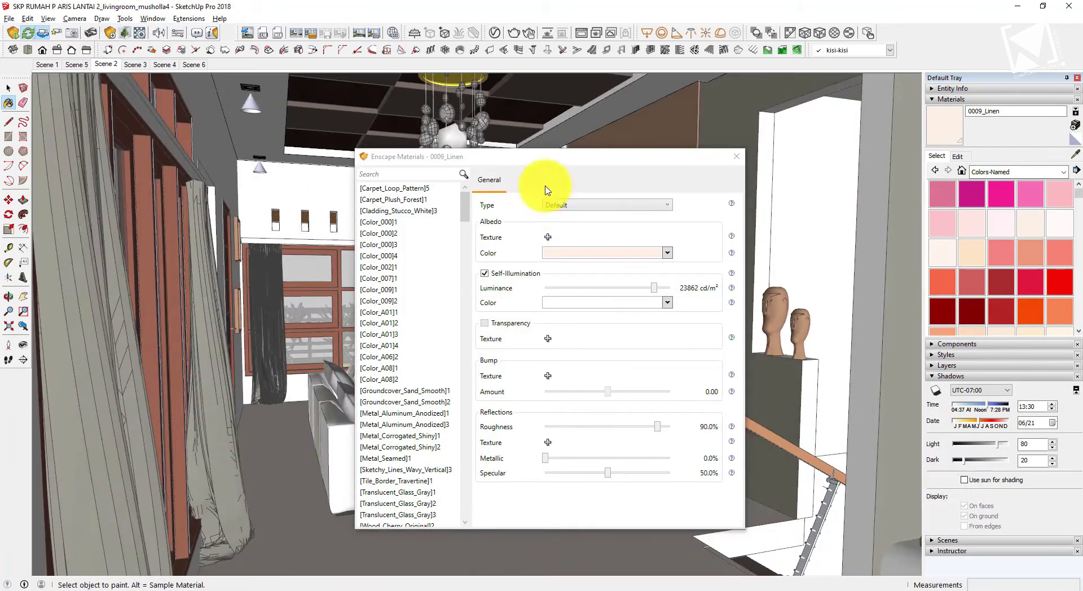
pyautogui.moveTo(545, 156); pyautogui.dragTo(868, 180)
pyautogui.moveTo(299, 590)
pyautogui.click(307, 560)
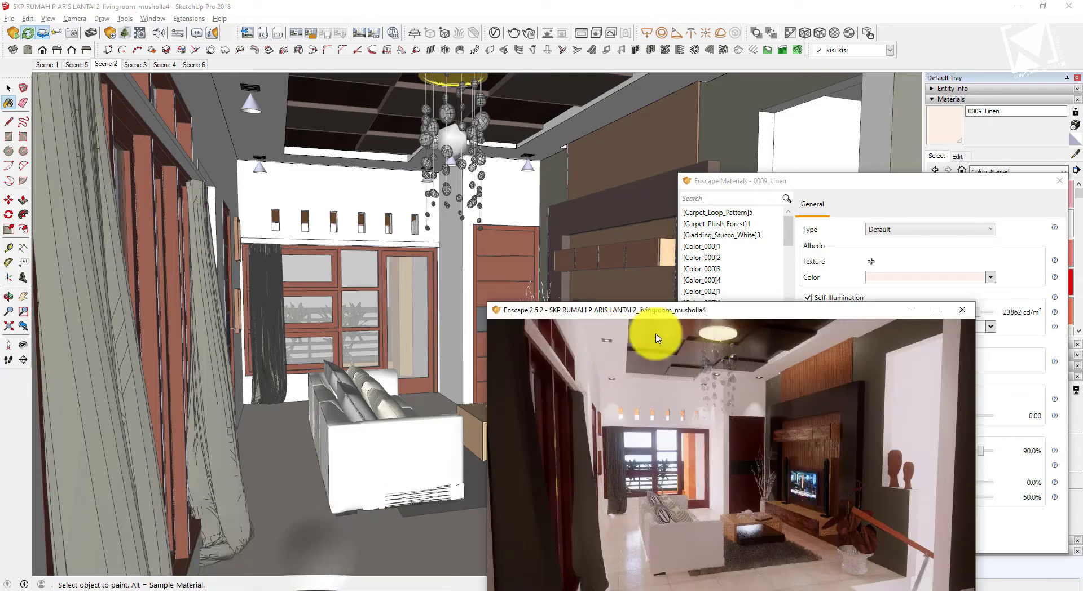
pyautogui.moveTo(717, 309); pyautogui.dragTo(508, 223)
pyautogui.moveTo(978, 312); pyautogui.dragTo(999, 313)
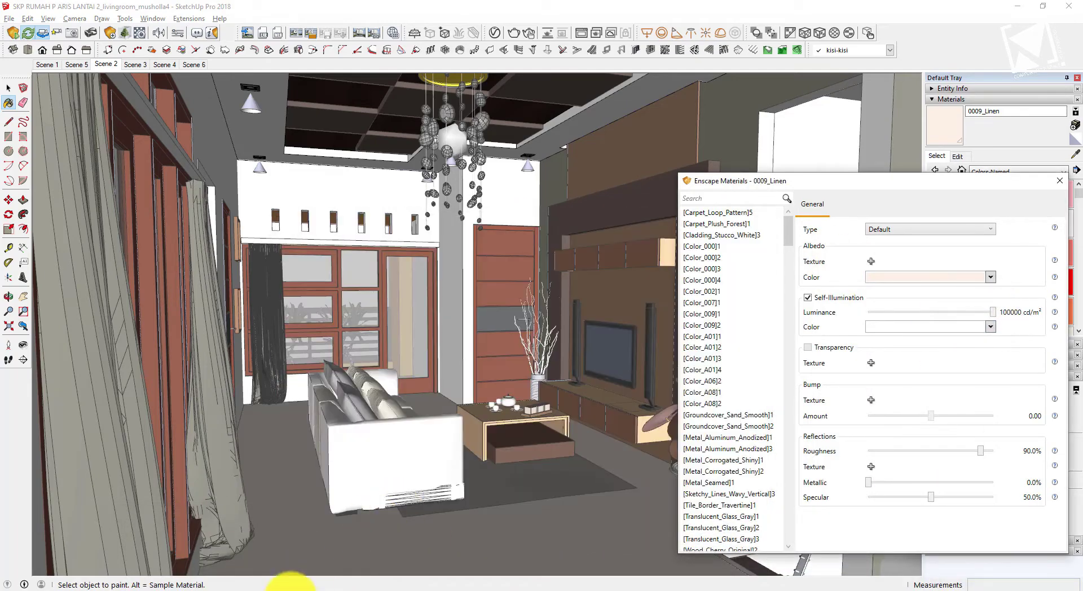
pyautogui.moveTo(290, 587)
pyautogui.click(305, 550)
# Take a close look at the ceiling strip beside the wood panelling and finish editing the ceiling group
pyautogui.click(632, 4)
pyautogui.press('space')
pyautogui.click(599, 163)
pyautogui.moveTo(600, 162)
pyautogui.mouseDown(button='middle')
pyautogui.moveTo(615, 112)
pyautogui.moveTo(564, 139)
pyautogui.moveTo(541, 134)
pyautogui.mouseUp(button='middle')
pyautogui.scroll(5, 625, 95)
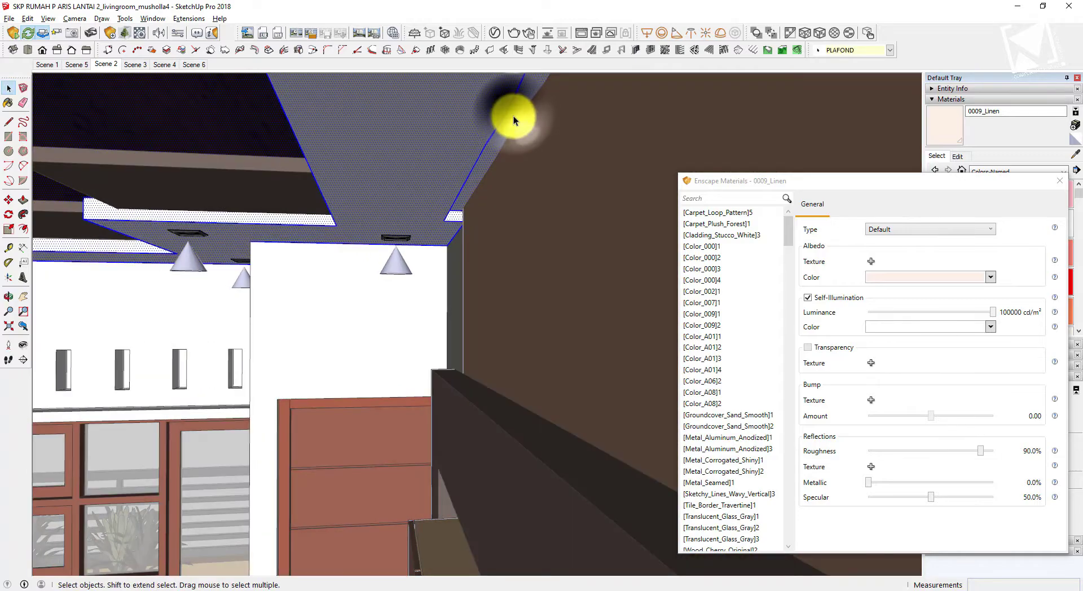
pyautogui.click(944, 124)
pyautogui.press('space')
pyautogui.click(479, 233)
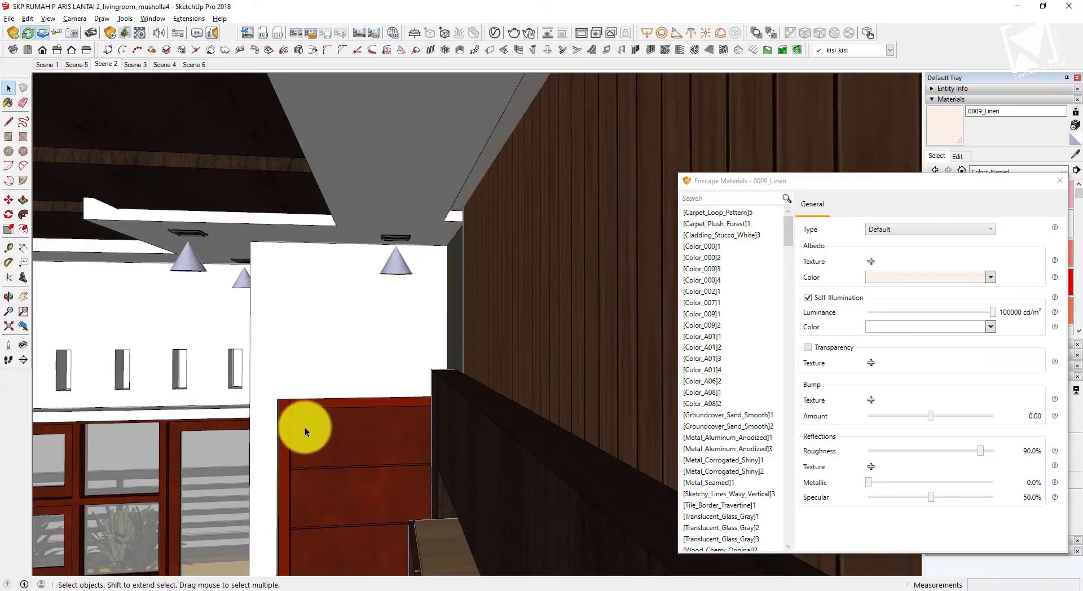
# Examine the glowing strip in the live render from Scene 2 and lower the 0009_Linen luminance to about 15849 cd/m²
pyautogui.moveTo(285, 588)
pyautogui.click(317, 537)
pyautogui.click(104, 64)
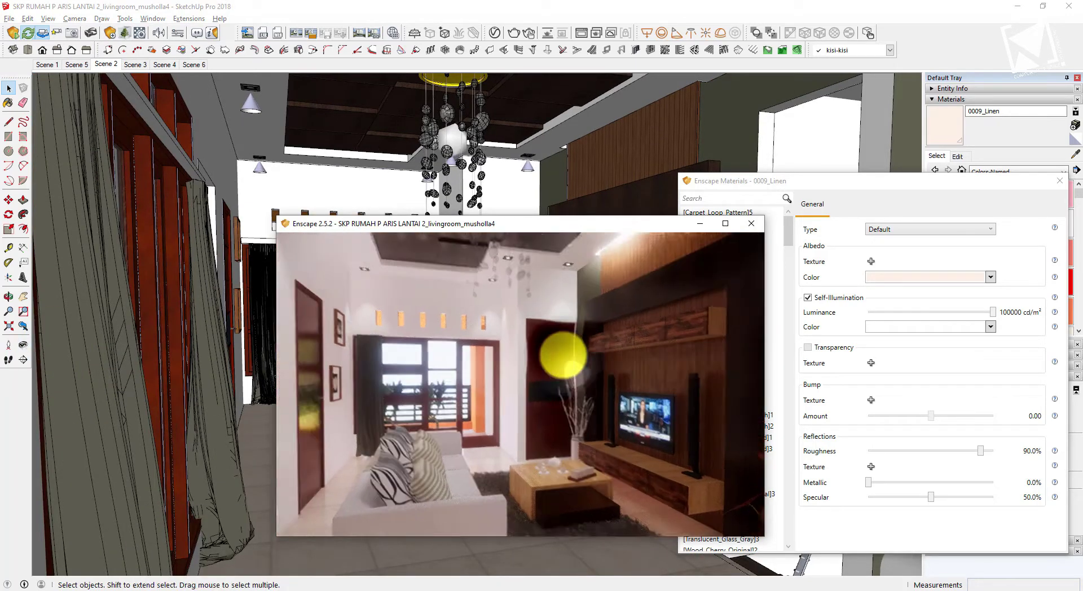
pyautogui.moveTo(571, 376); pyautogui.dragTo(558, 383)
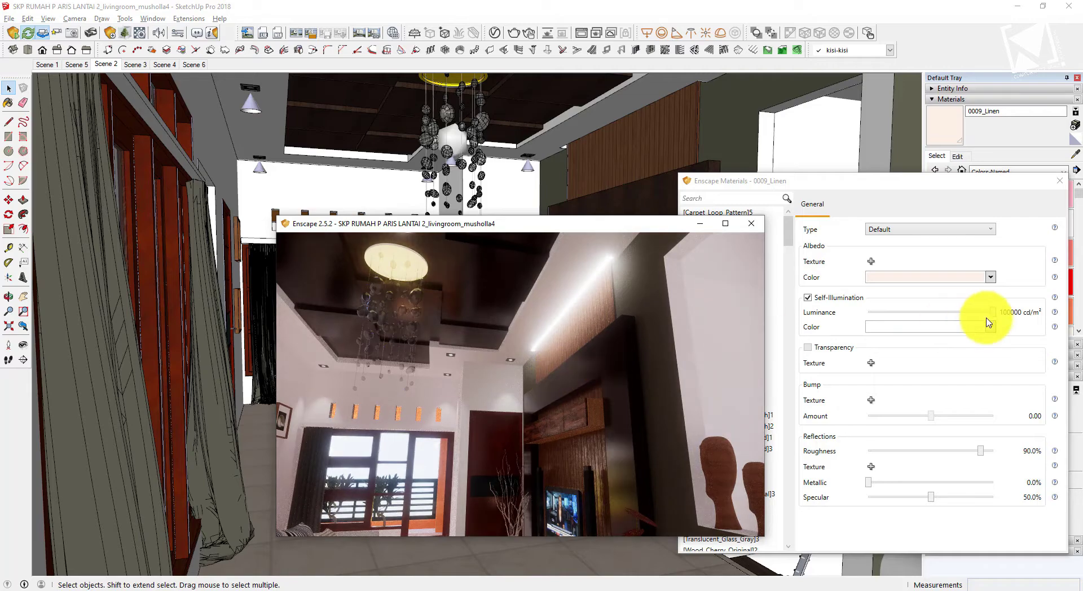
pyautogui.moveTo(987, 319); pyautogui.dragTo(973, 318)
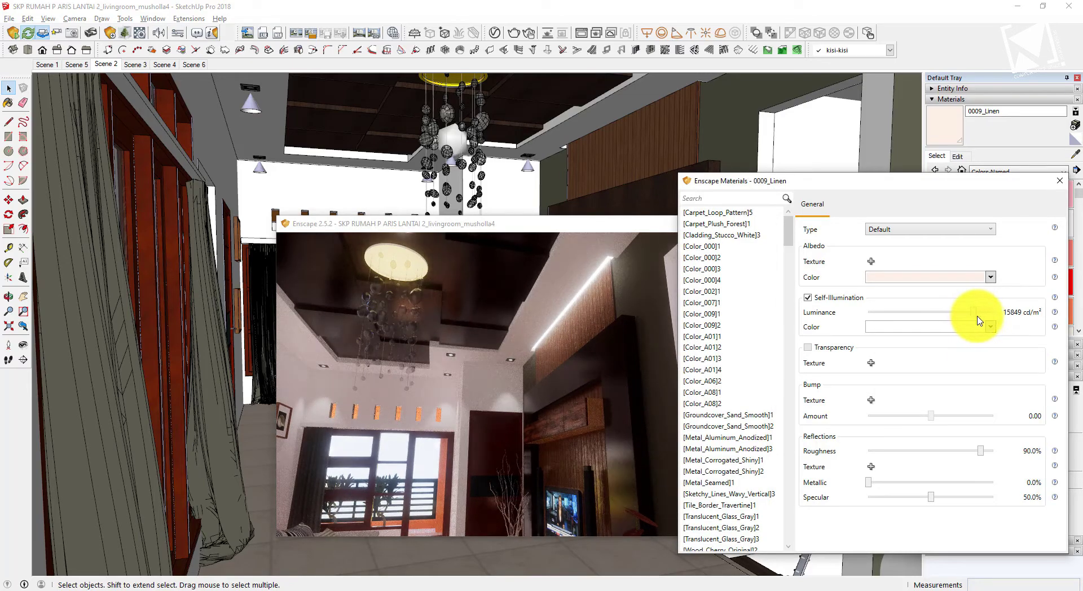
pyautogui.moveTo(514, 406); pyautogui.dragTo(512, 404)
# Open the ceiling group for editing and paint the central recess's vertical edge on the window side with 0011_Seashell
pyautogui.click(339, 156)
pyautogui.scroll(5, 340, 155)
pyautogui.moveTo(345, 158); pyautogui.dragTo(364, 176, button='middle')
pyautogui.doubleClick(363, 176)
pyautogui.click(363, 174)
pyautogui.moveTo(932, 178); pyautogui.dragTo(831, 271)
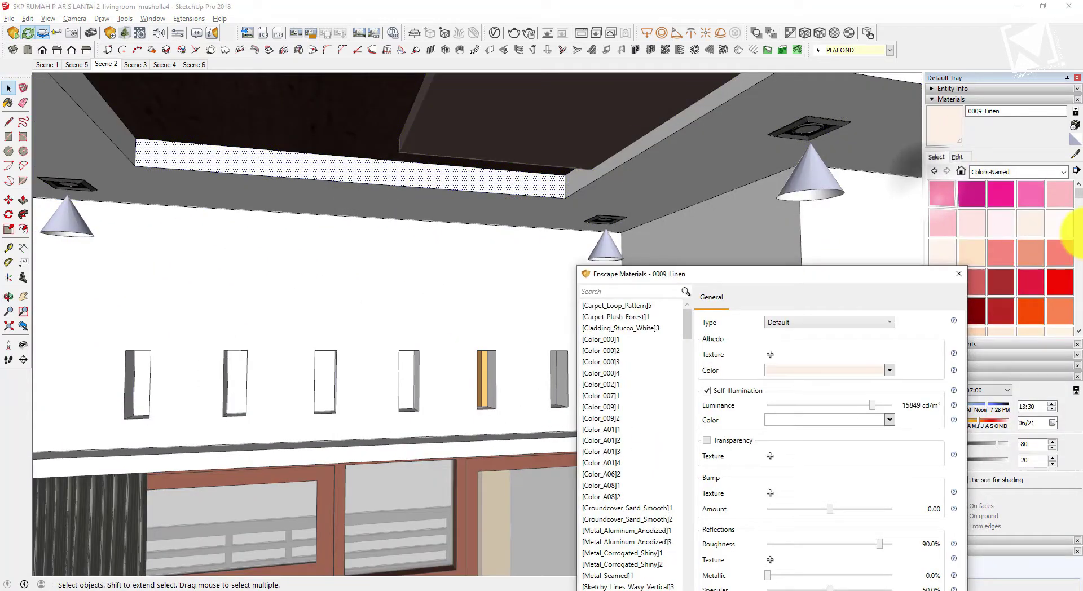
pyautogui.click(947, 253)
pyautogui.click(350, 164)
# Paint the central recess's vertical edge along the TV wall with 0011_Seashell
pyautogui.moveTo(580, 177)
pyautogui.mouseDown(button='middle')
pyautogui.moveTo(524, 169)
pyautogui.moveTo(607, 156)
pyautogui.moveTo(448, 164)
pyautogui.moveTo(726, 133)
pyautogui.moveTo(778, 102)
pyautogui.mouseUp(button='middle')
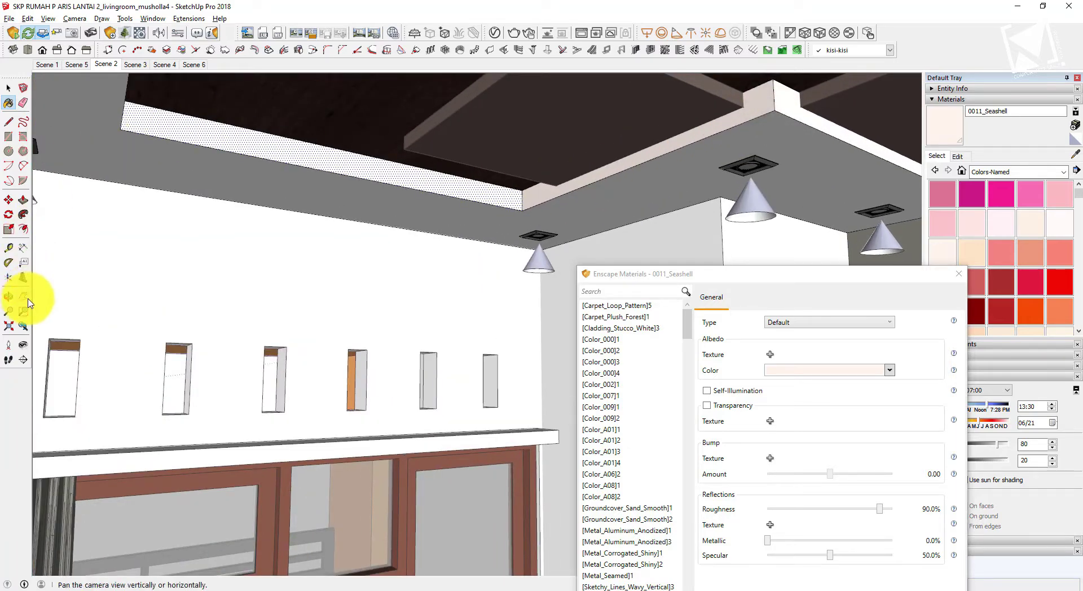
pyautogui.moveTo(452, 229)
pyautogui.mouseDown(button='middle')
pyautogui.moveTo(450, 203)
pyautogui.moveTo(664, 205)
pyautogui.moveTo(550, 212)
pyautogui.mouseUp(button='middle')
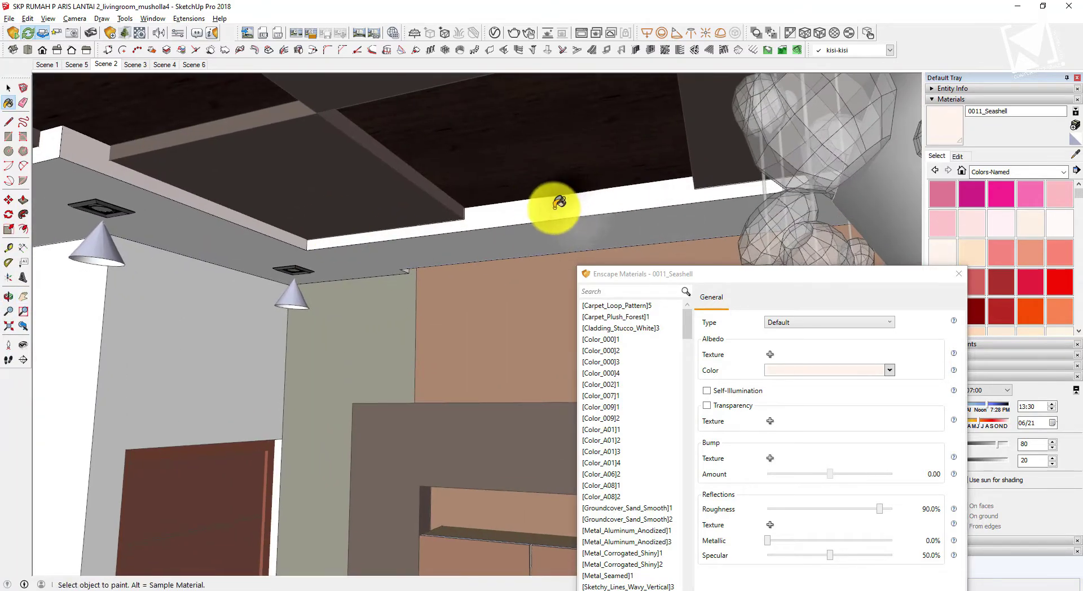
pyautogui.click(938, 124)
pyautogui.click(639, 193)
pyautogui.moveTo(640, 192); pyautogui.dragTo(735, 193, button='middle')
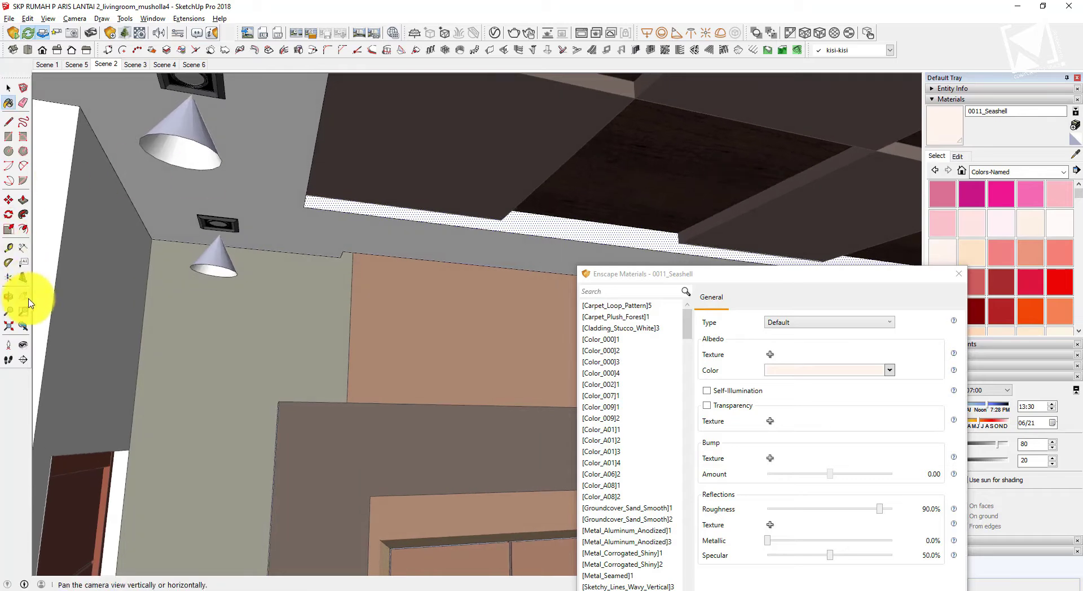
# Paint the recess's vertical edge above the slatted calligraphy screen with 0011_Seashell
pyautogui.click(23, 296)
pyautogui.moveTo(513, 246)
pyautogui.mouseDown()
pyautogui.moveTo(336, 191)
pyautogui.moveTo(70, 151)
pyautogui.mouseUp()
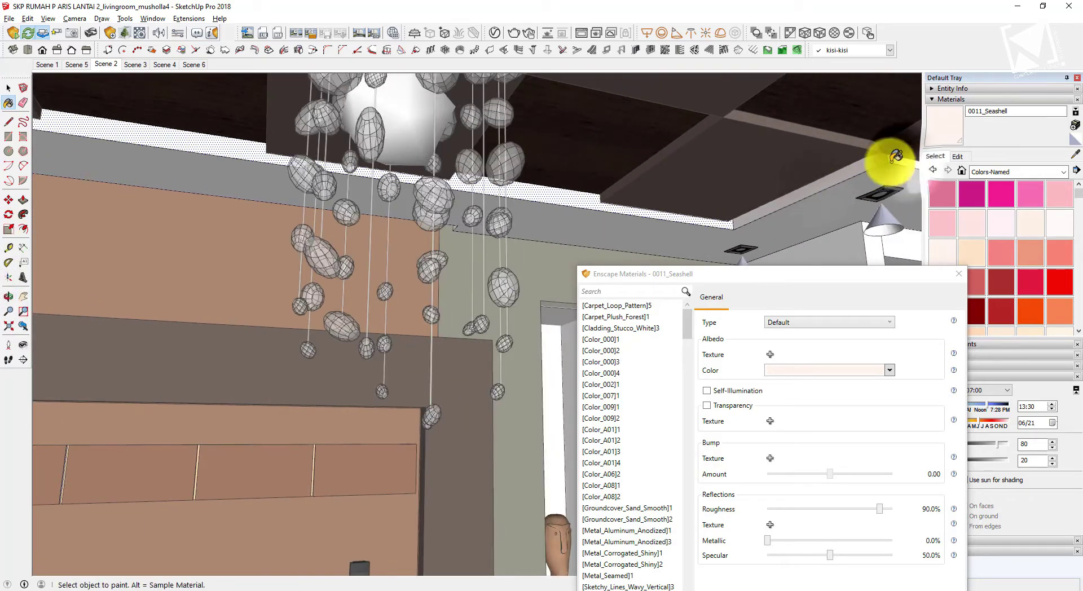
pyautogui.click(24, 295)
pyautogui.moveTo(729, 206); pyautogui.dragTo(194, 276)
pyautogui.scroll(-6, 350, 216)
pyautogui.scroll(2, 350, 216)
pyautogui.moveTo(193, 275); pyautogui.dragTo(688, 258, button='middle')
pyautogui.moveTo(733, 277); pyautogui.dragTo(519, 418)
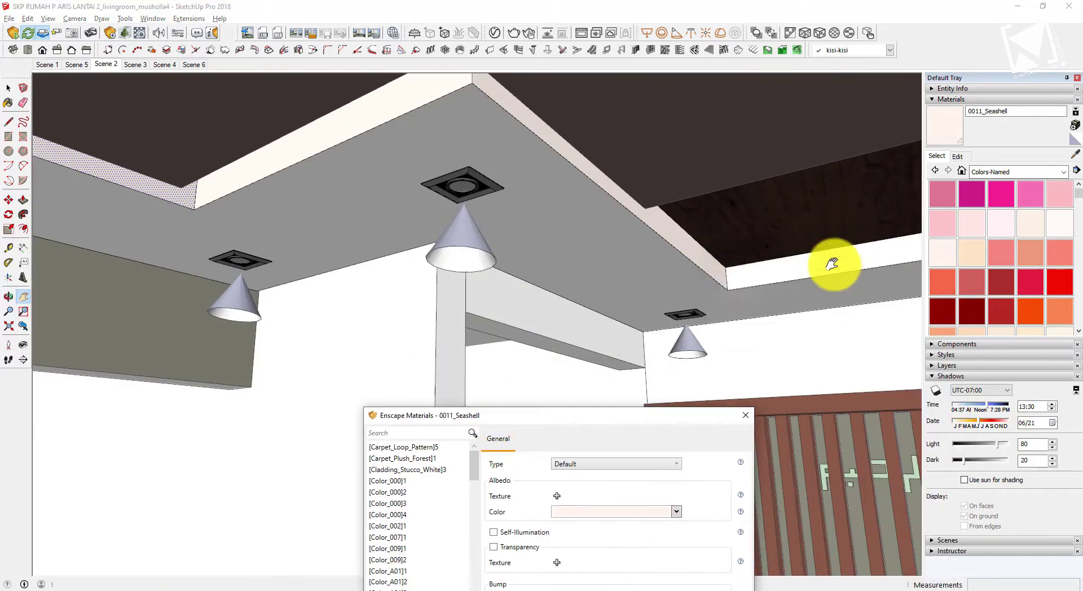
pyautogui.click(832, 261)
pyautogui.press('b')
pyautogui.click(834, 262)
# Paint the remaining vertical recess edge with 0011_Seashell and return to Scene 2
pyautogui.click(24, 296)
pyautogui.moveTo(796, 270); pyautogui.dragTo(429, 274)
pyautogui.moveTo(429, 274); pyautogui.dragTo(759, 262, button='middle')
pyautogui.moveTo(758, 262); pyautogui.dragTo(385, 276)
pyautogui.press('b')
pyautogui.click(719, 174)
pyautogui.click(35, 294)
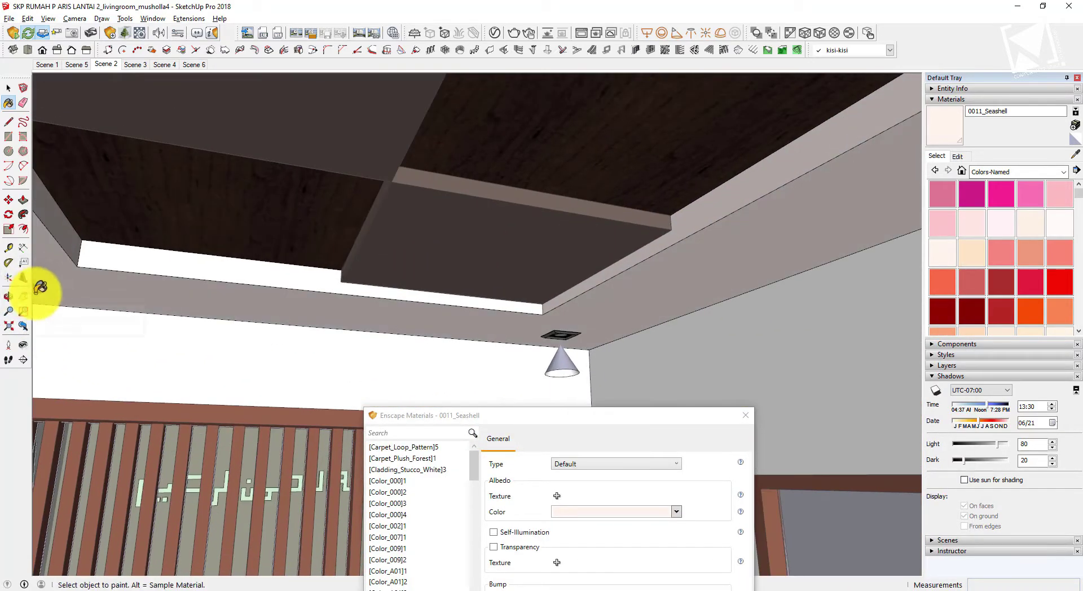
pyautogui.moveTo(82, 289); pyautogui.dragTo(148, 199, button='middle')
pyautogui.moveTo(613, 314); pyautogui.dragTo(489, 236)
pyautogui.click(105, 65)
pyautogui.press('space')
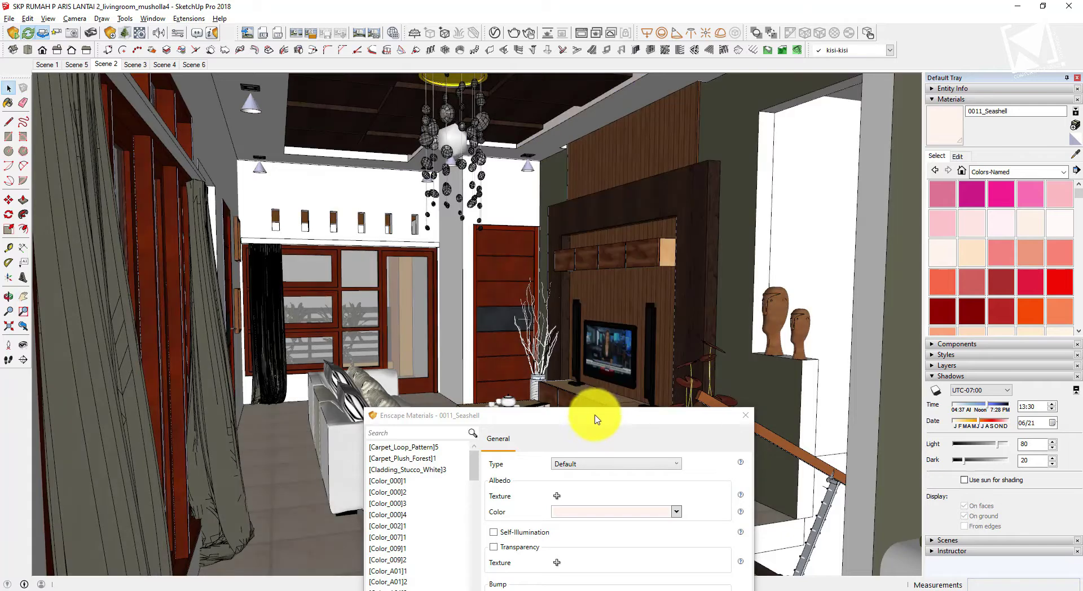
# Enable self-illumination on 0011_Seashell and adjust its luminance to about 4746 cd/m² while comparing the live render
pyautogui.moveTo(592, 418); pyautogui.dragTo(857, 169)
pyautogui.click(290, 590)
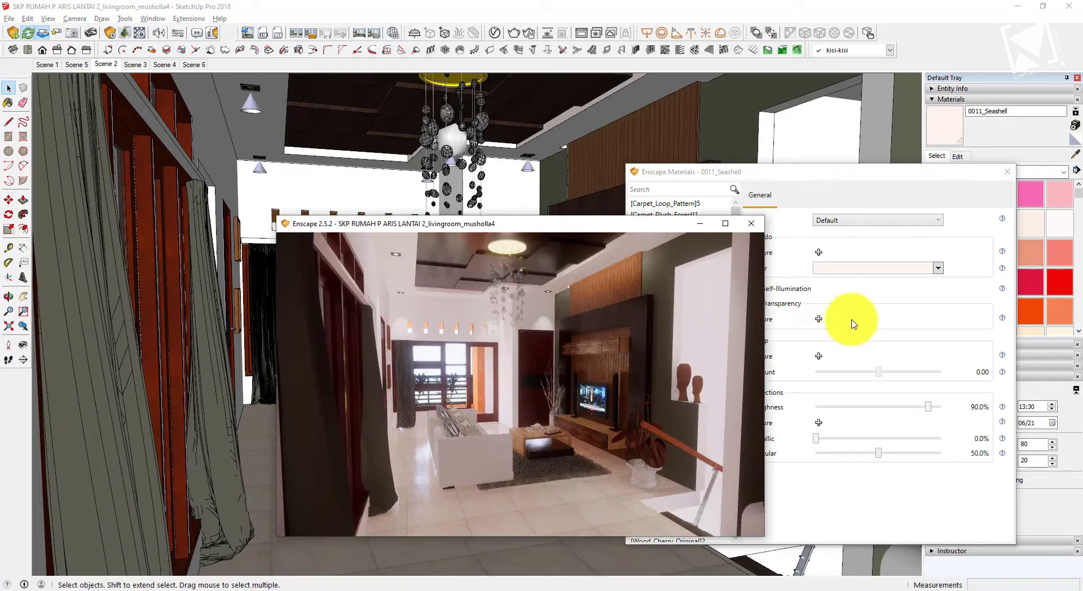
pyautogui.click(795, 291)
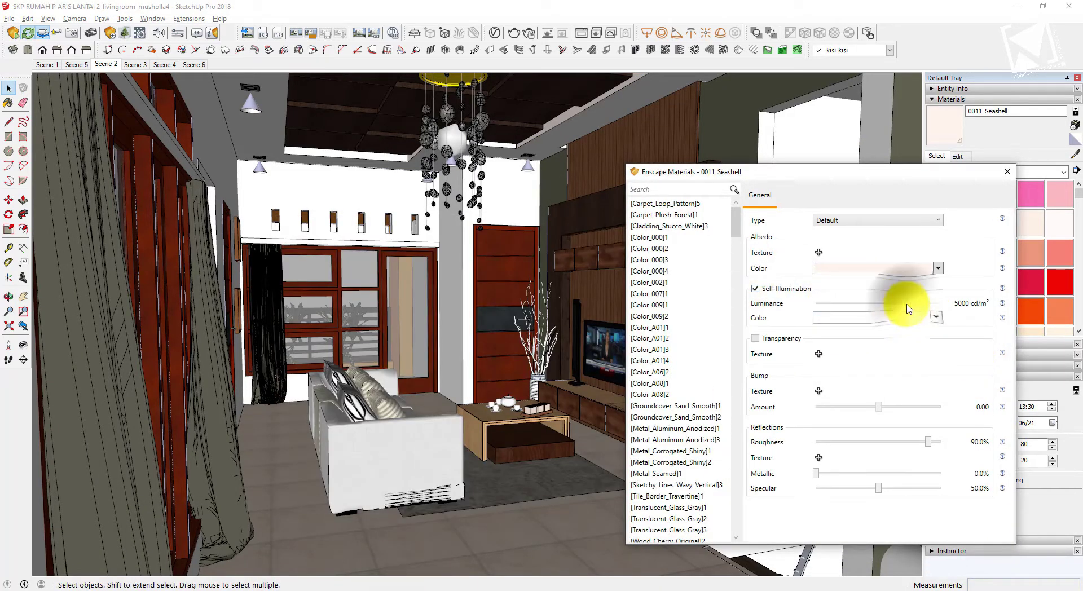
pyautogui.click(285, 559)
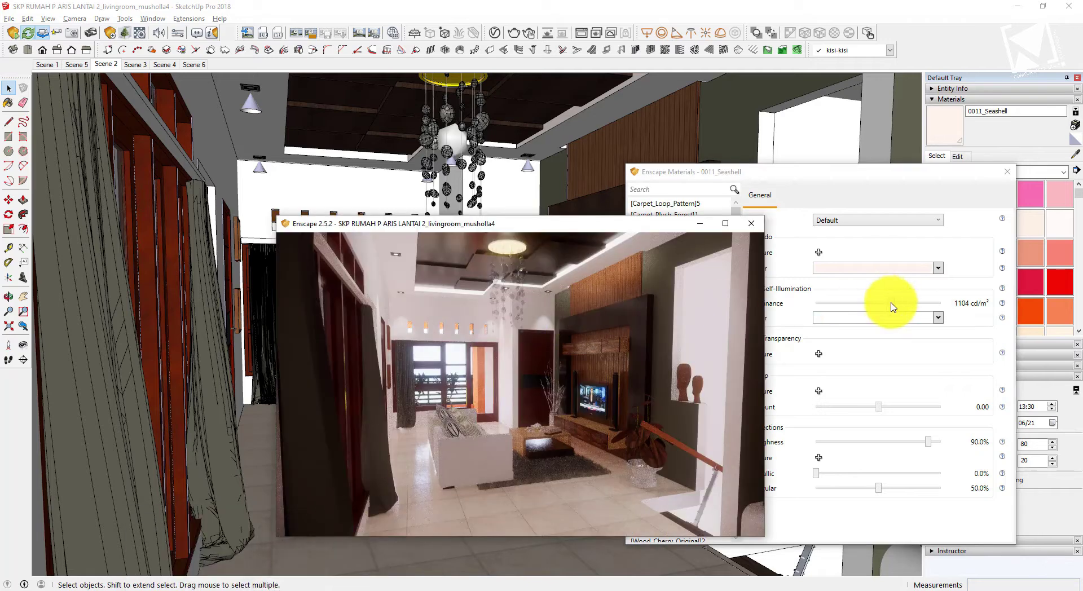
pyautogui.moveTo(891, 306); pyautogui.dragTo(905, 306)
pyautogui.click(286, 558)
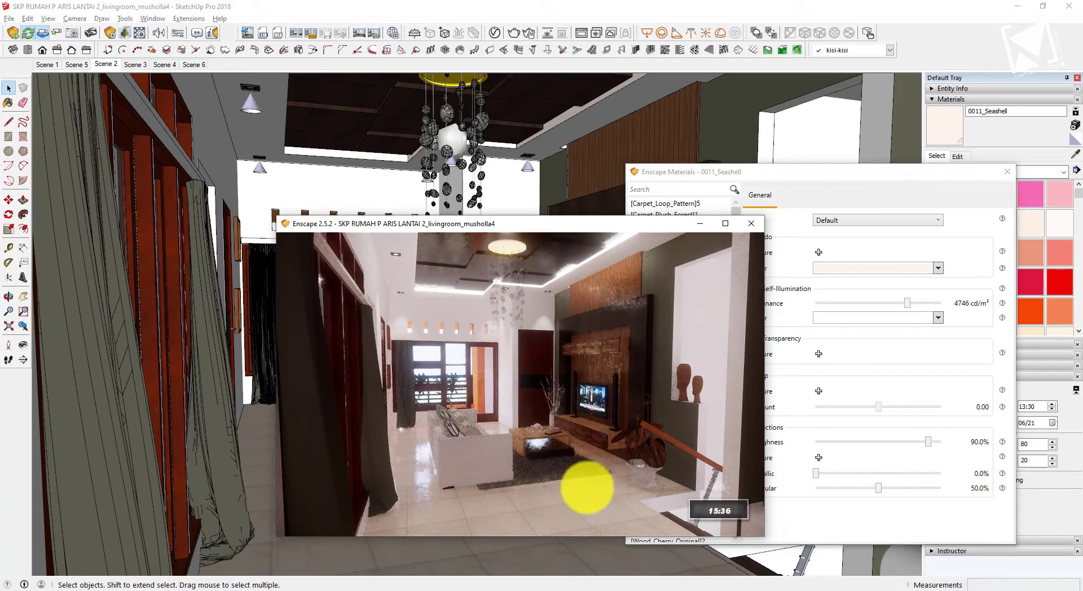
# Shift the live render's time of day to night and lower the 0011_Seashell luminance to about 1290 cd/m²
pyautogui.keyDown('shift'); pyautogui.moveTo(583, 488); pyautogui.dragTo(584, 487, button='right'); pyautogui.keyUp('shift')
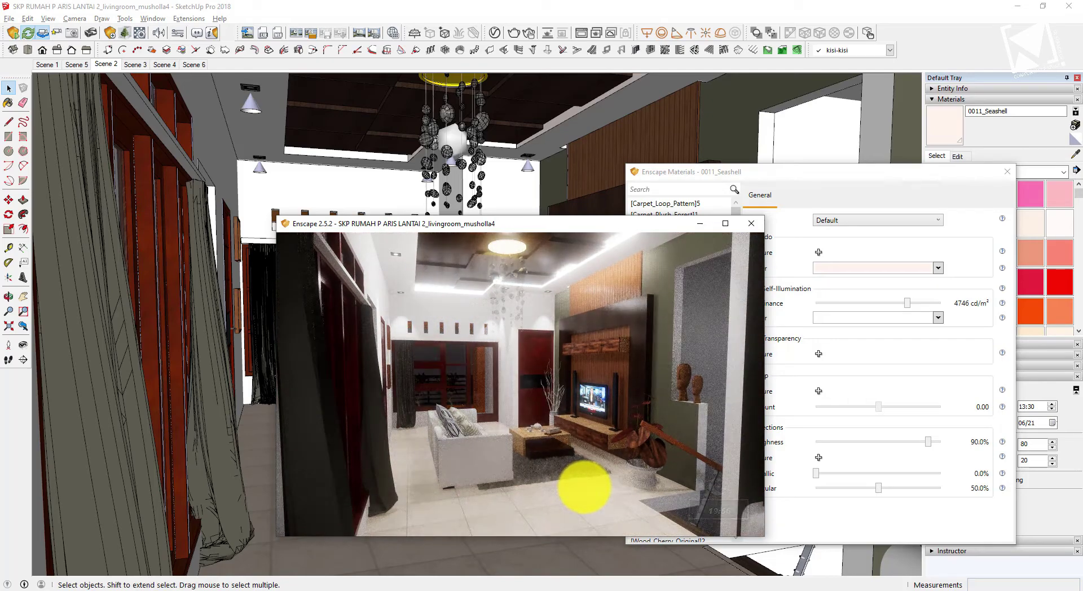
pyautogui.moveTo(907, 307); pyautogui.dragTo(898, 309)
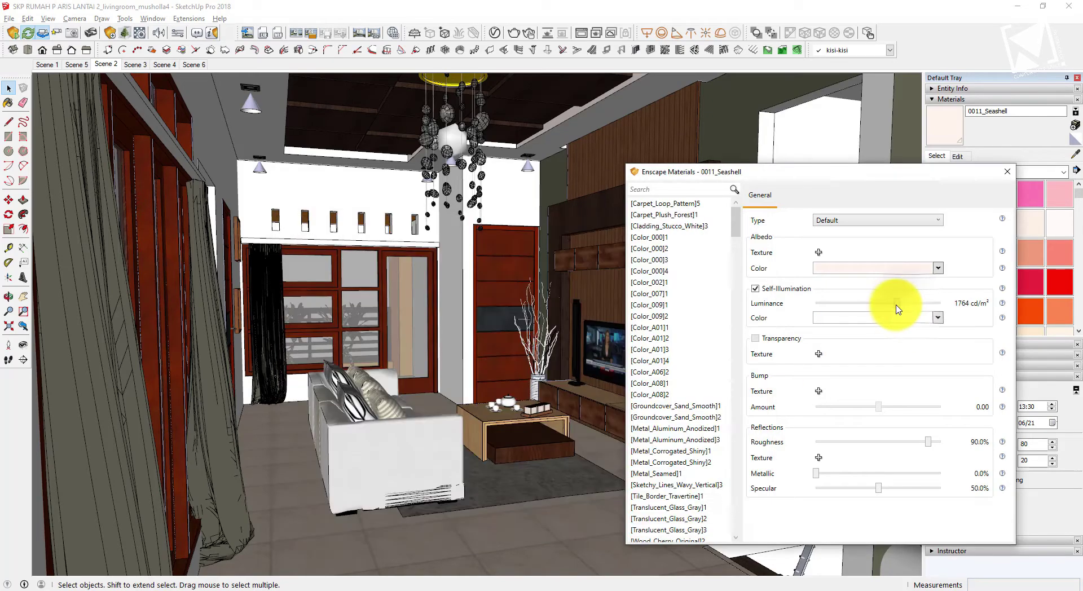
pyautogui.moveTo(382, 584)
pyautogui.click(290, 550)
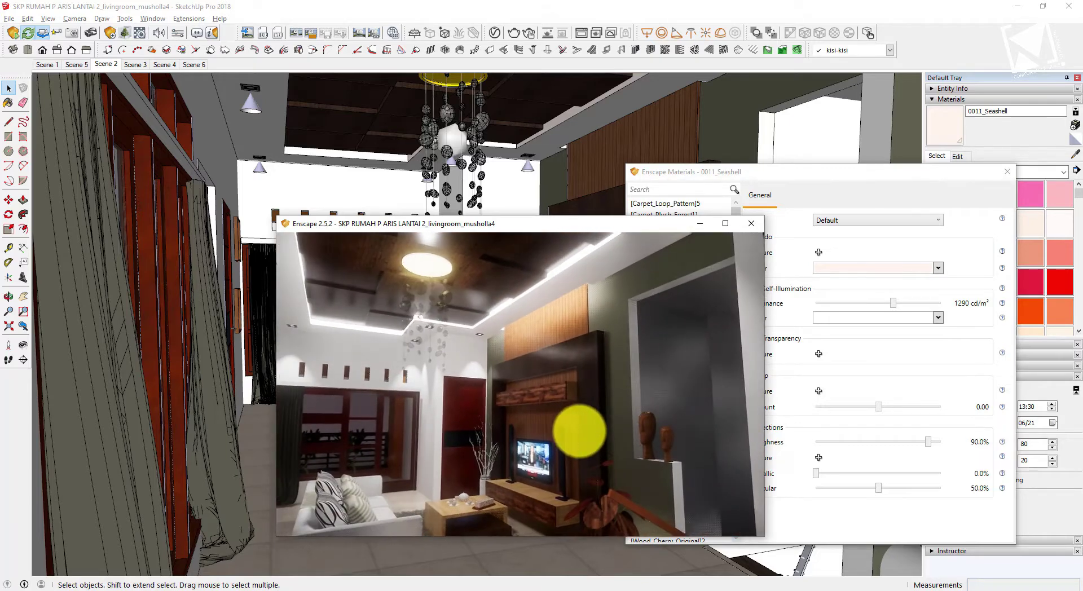
# Set the 0011_Seashell self-illumination colour to bright yellow and check the ceiling coves in the live render
pyautogui.click(922, 350)
pyautogui.click(936, 319)
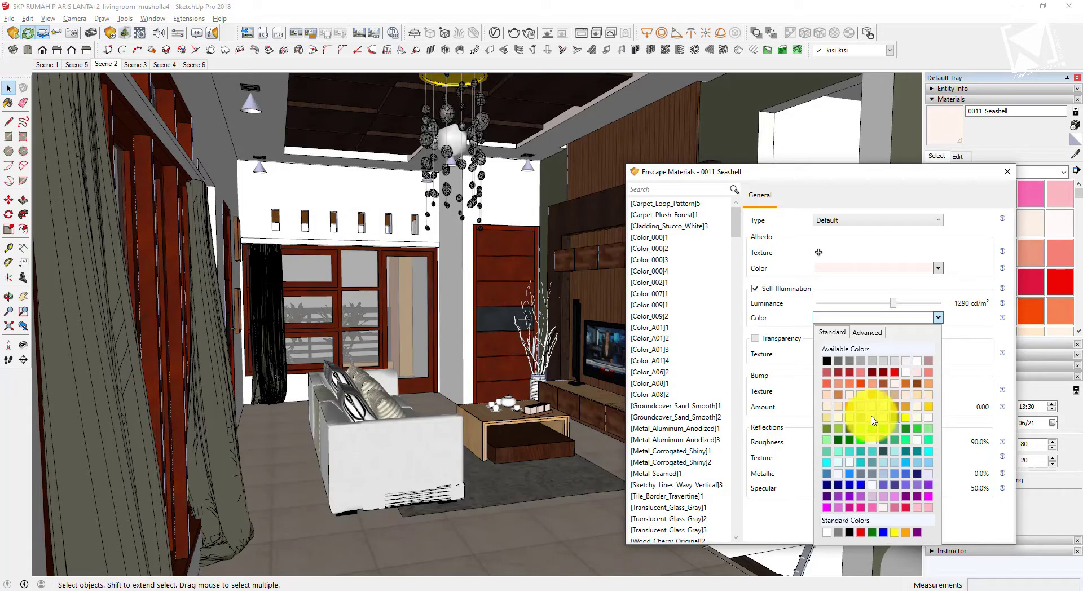
pyautogui.click(907, 418)
pyautogui.moveTo(309, 583)
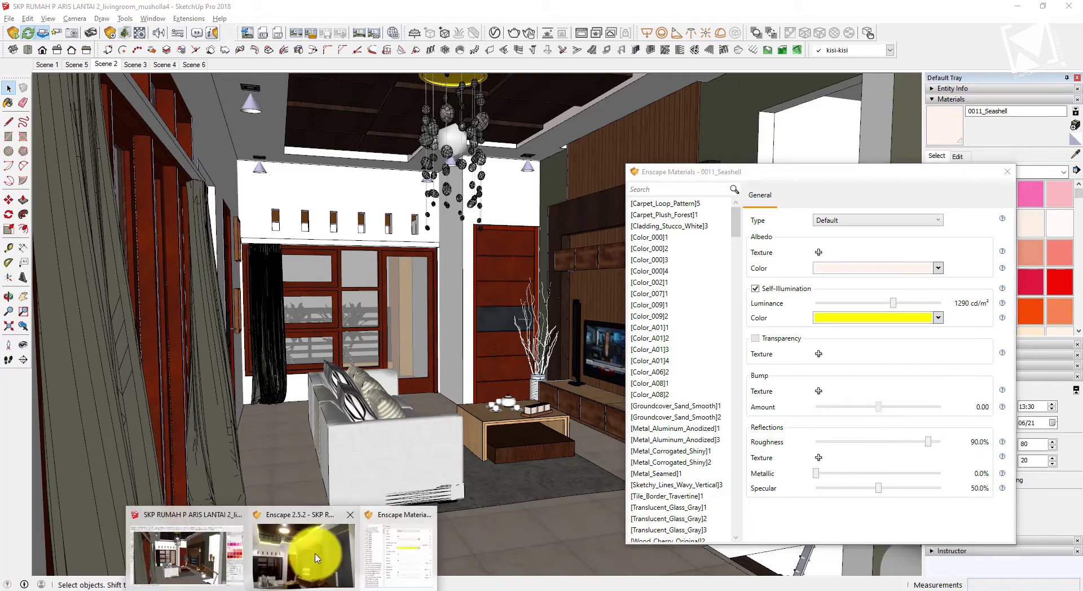
pyautogui.click(299, 550)
pyautogui.moveTo(504, 377); pyautogui.dragTo(503, 377)
# Try a pale yellow self-illumination colour on 0011_Seashell at 432 cd/m² and compare it in the live render
pyautogui.click(867, 319)
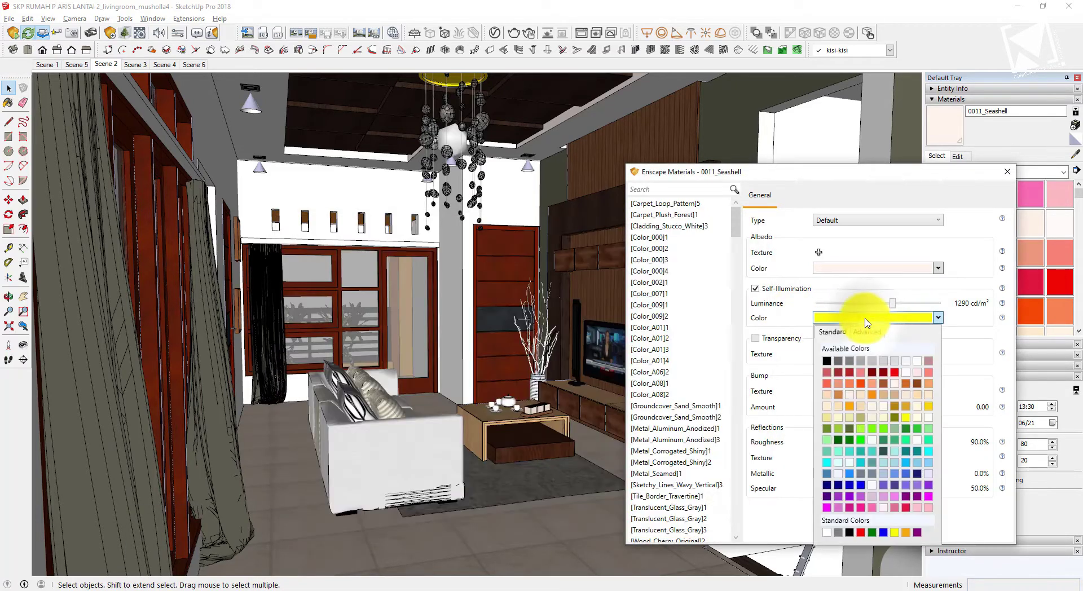
pyautogui.click(831, 421)
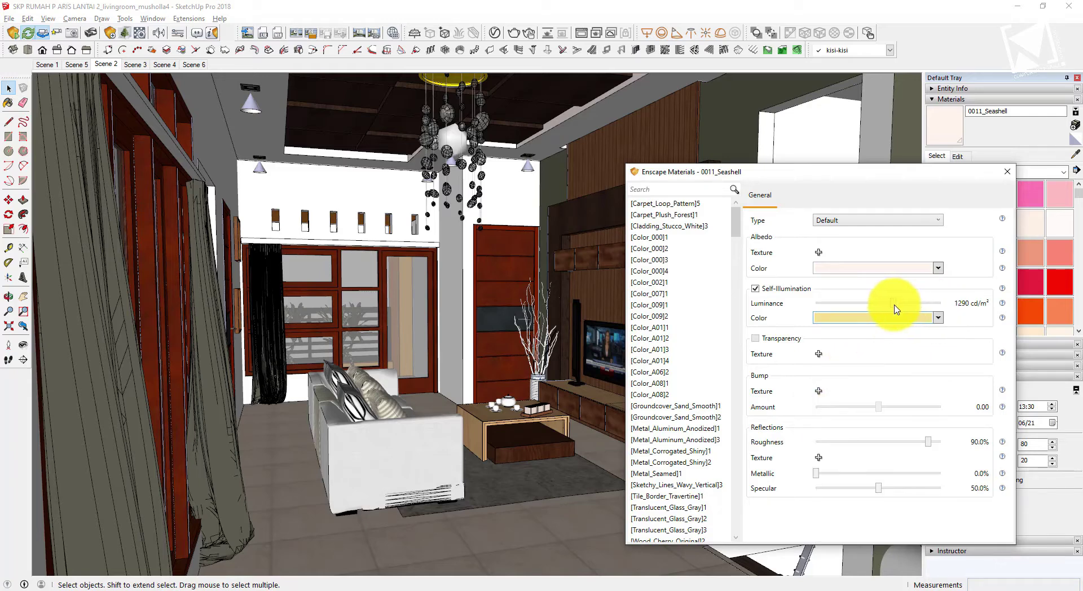
pyautogui.click(271, 583)
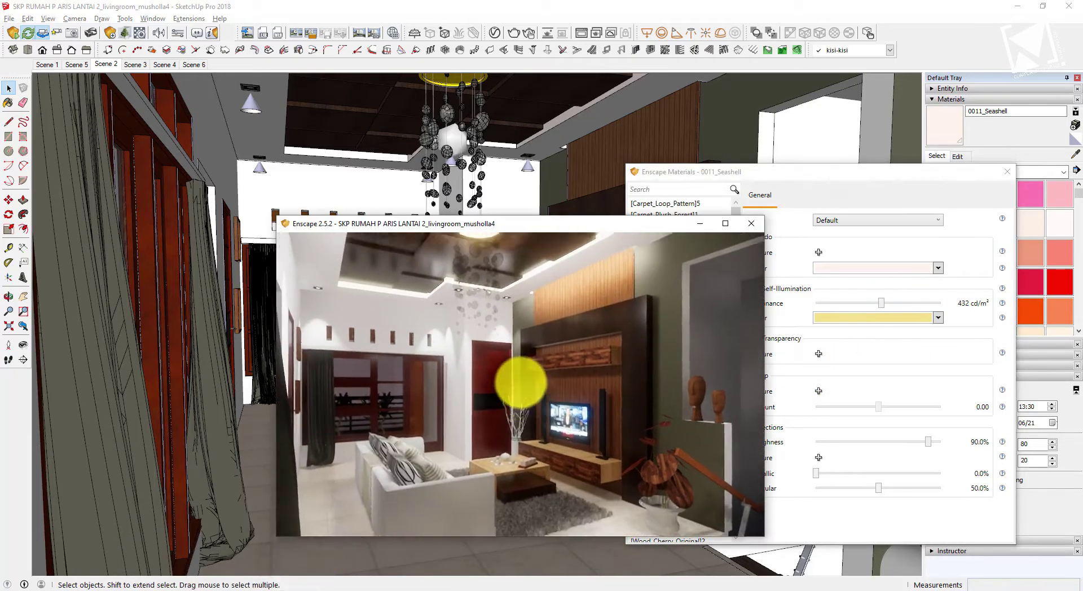
pyautogui.moveTo(592, 383); pyautogui.dragTo(593, 383)
pyautogui.moveTo(832, 171); pyautogui.dragTo(858, 170)
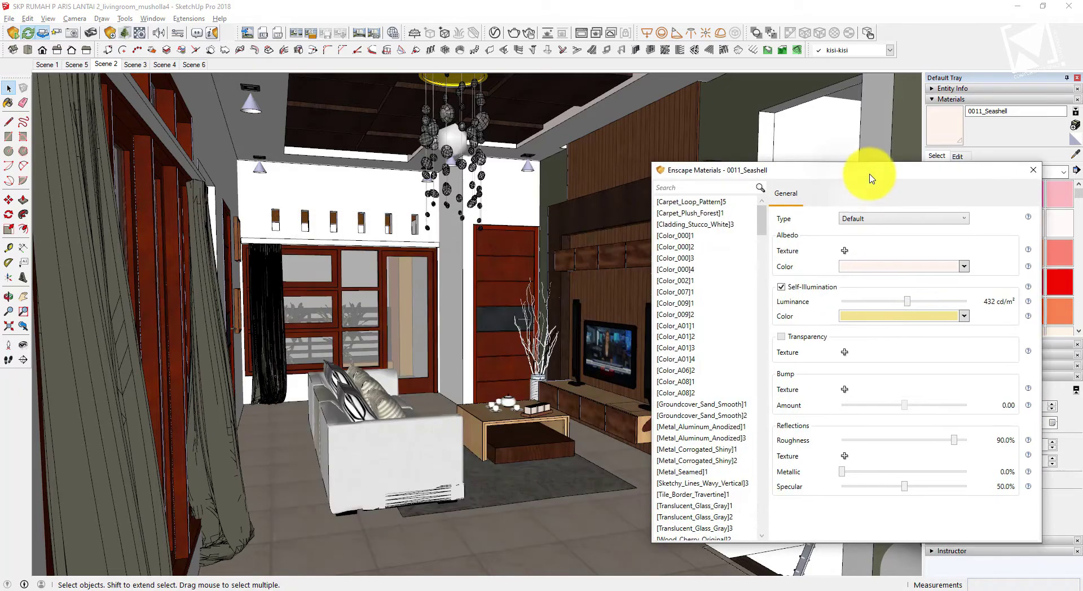
# Set the 0011_Seashell self-illumination colour to bright yellow and its luminance to 480 cd/m² while comparing the live render
pyautogui.click(924, 317)
pyautogui.click(933, 419)
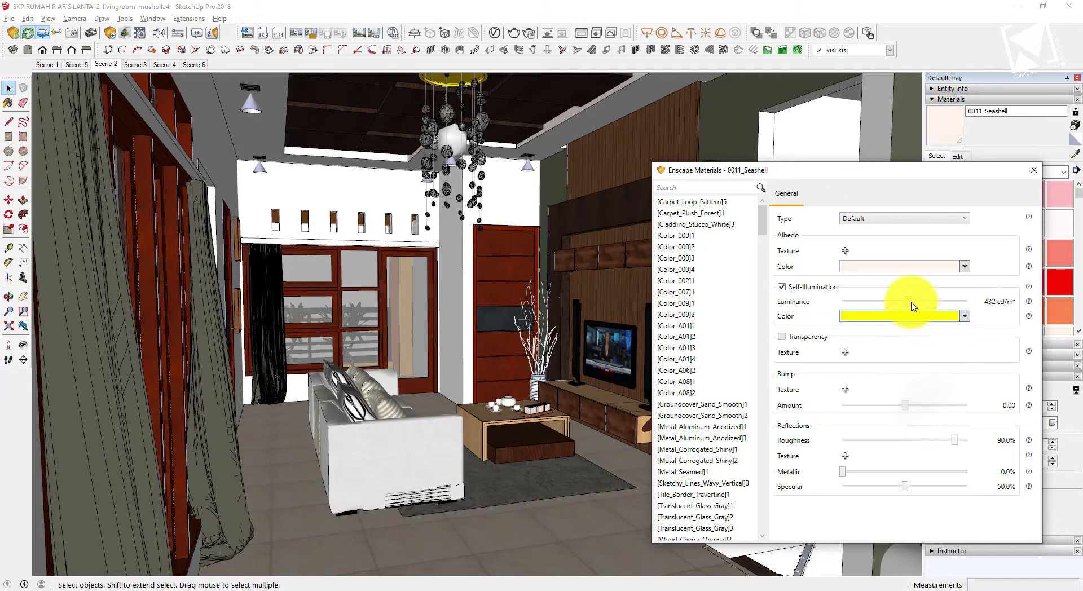
pyautogui.click(283, 589)
pyautogui.click(304, 557)
pyautogui.scroll(-4, 524, 399)
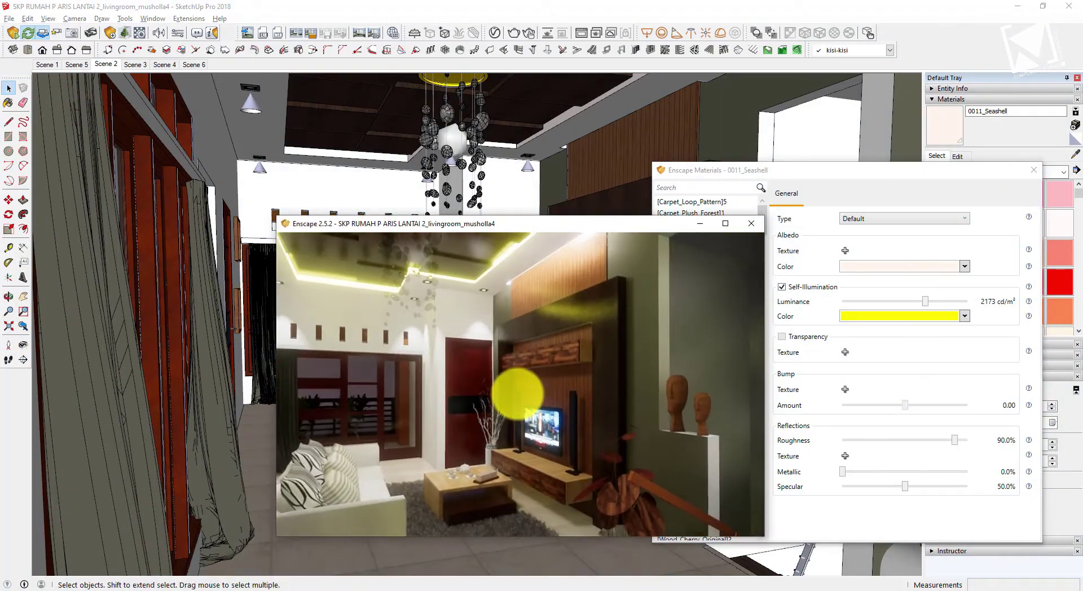
pyautogui.moveTo(928, 307); pyautogui.dragTo(912, 309)
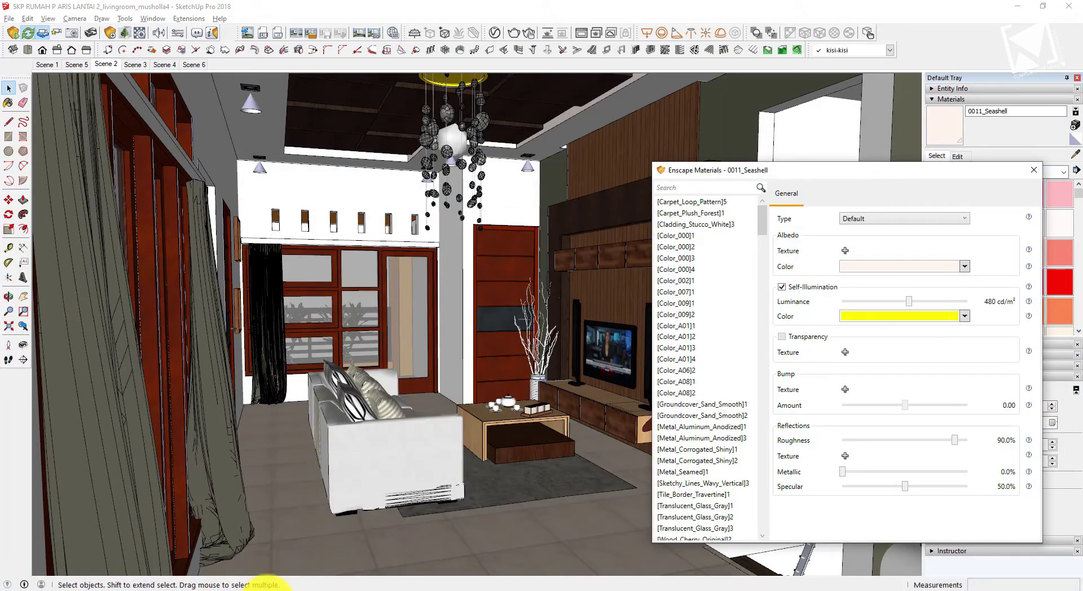
pyautogui.click(265, 587)
pyautogui.scroll(4, 515, 381)
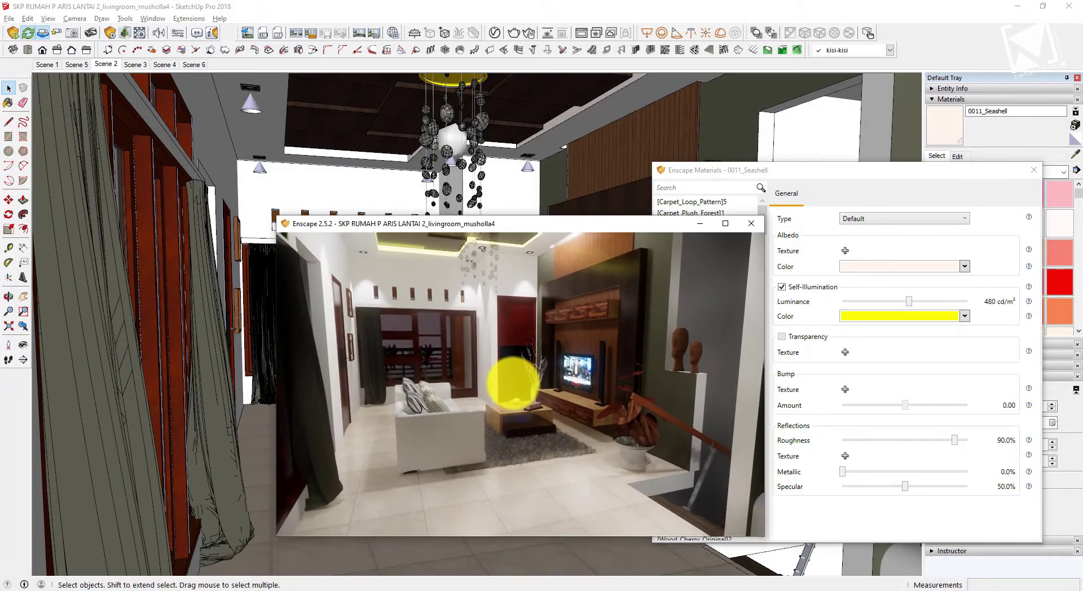
# Return to Scene 2 and export its Enscape render as an image file
pyautogui.click(159, 123)
pyautogui.click(103, 64)
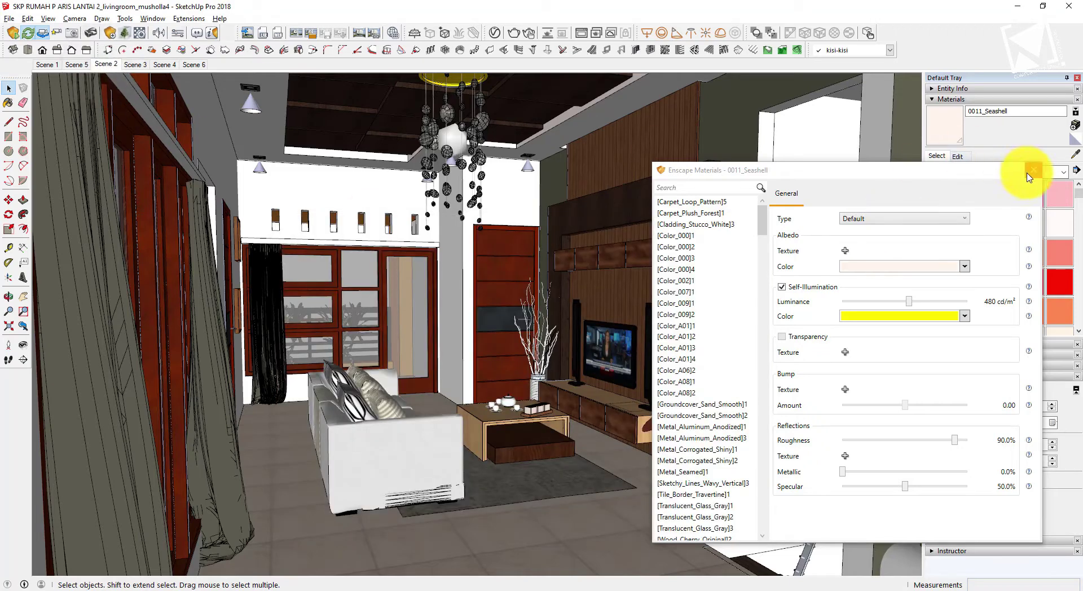
pyautogui.click(275, 587)
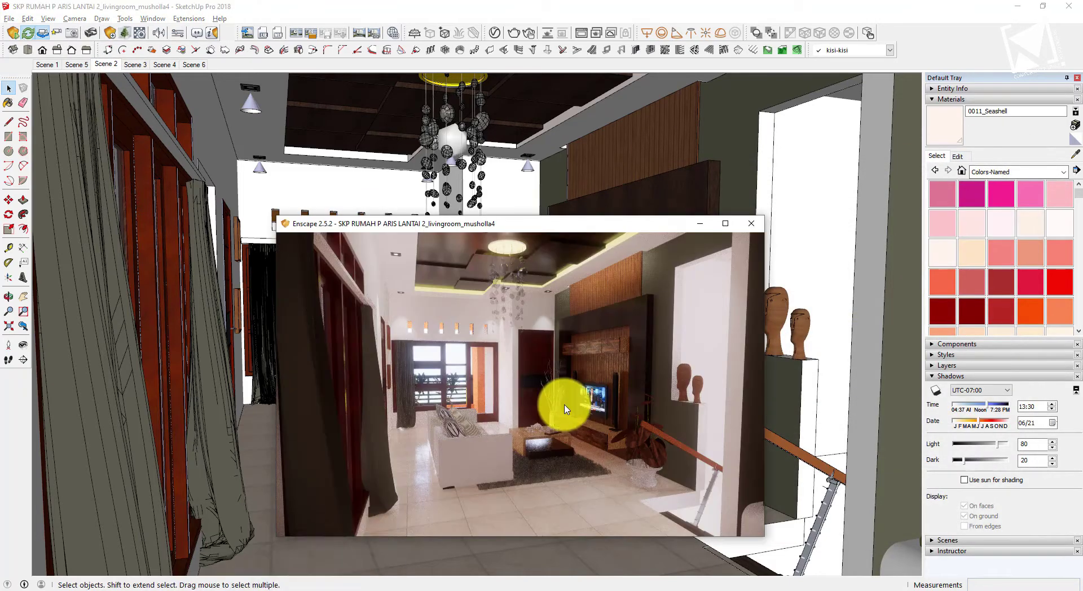
pyautogui.moveTo(656, 225); pyautogui.dragTo(659, 188)
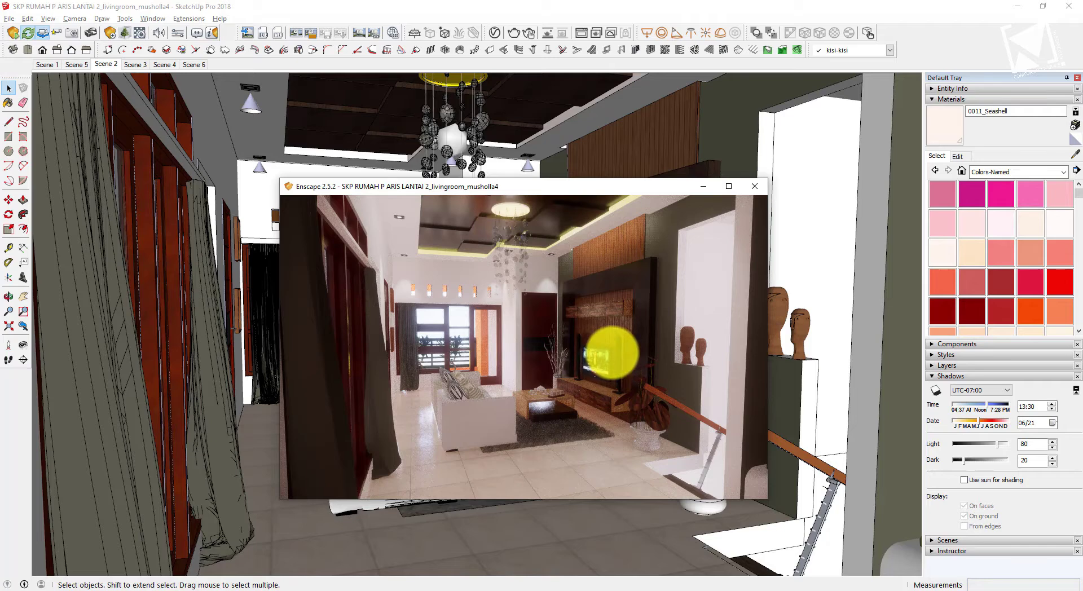
pyautogui.hotkey('shift', 'F11')
pyautogui.click(444, 305)
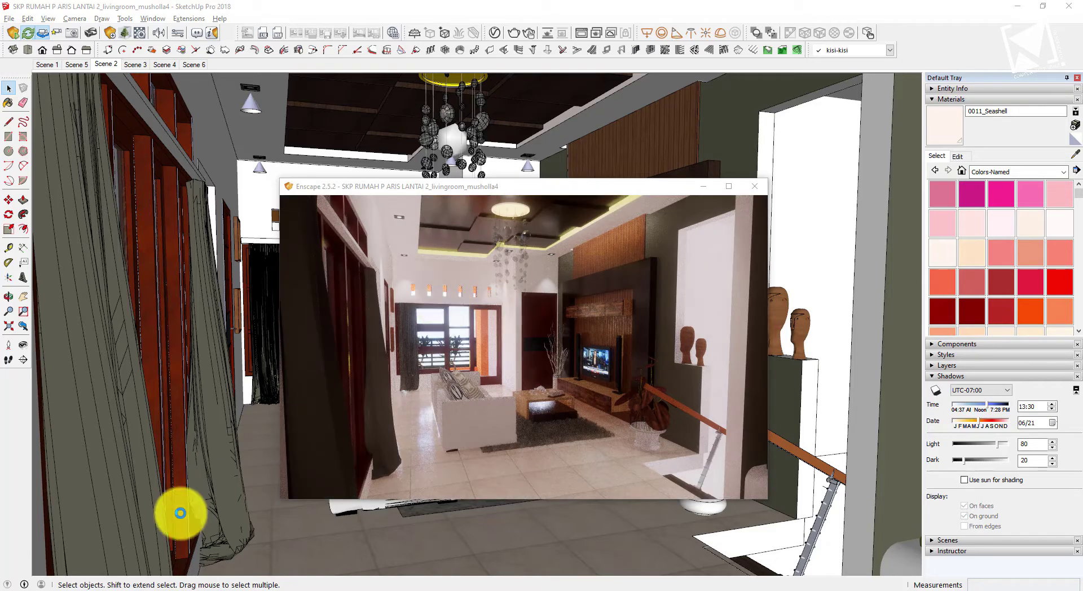
pyautogui.click(79, 590)
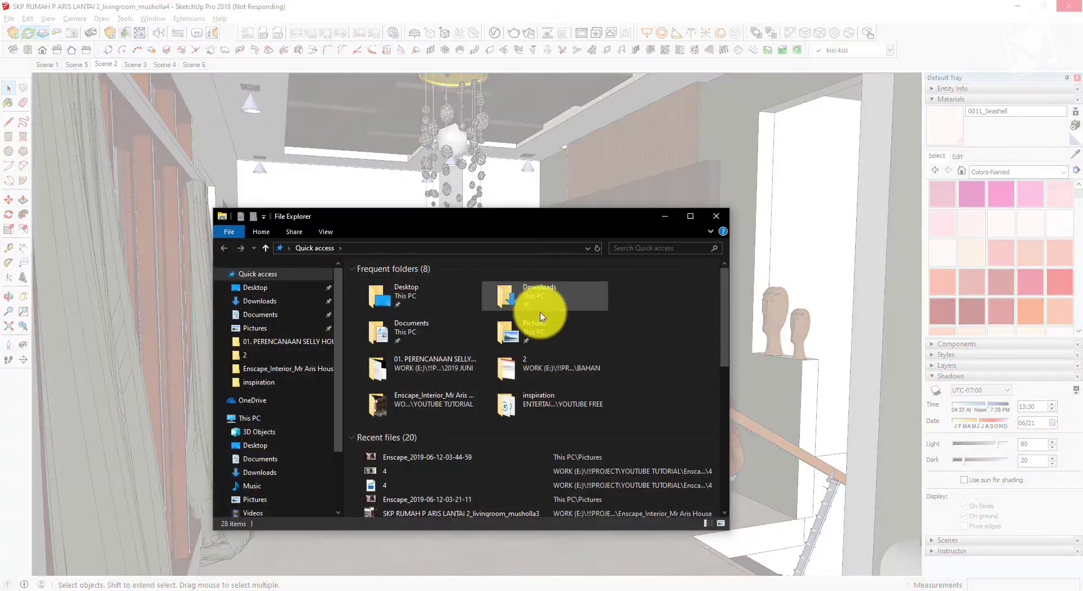
pyautogui.click(466, 458)
pyautogui.doubleClick(465, 458)
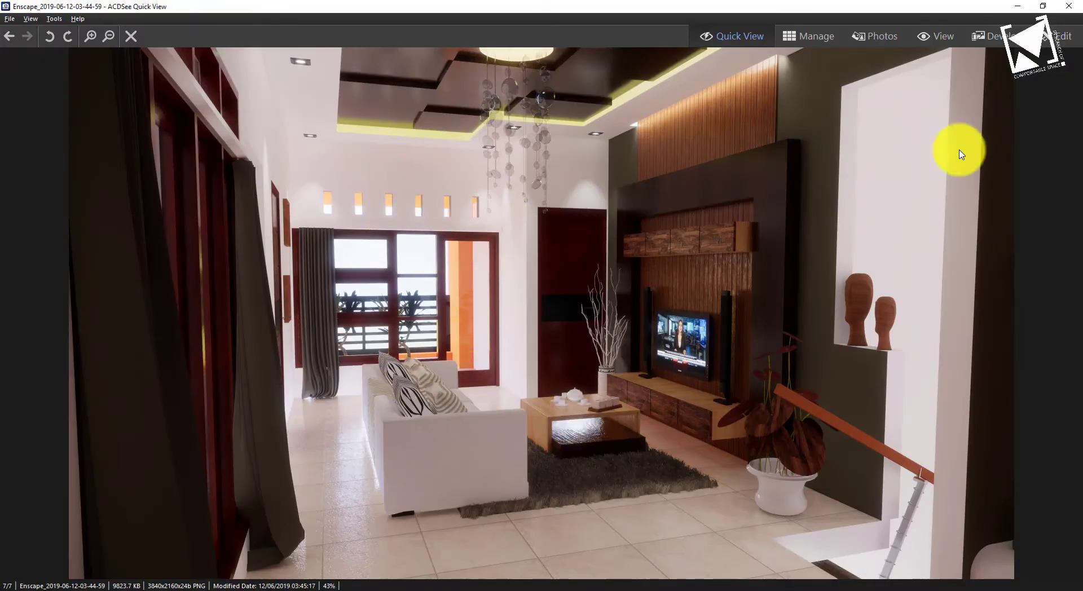
pyautogui.click(1078, 7)
pyautogui.click(689, 6)
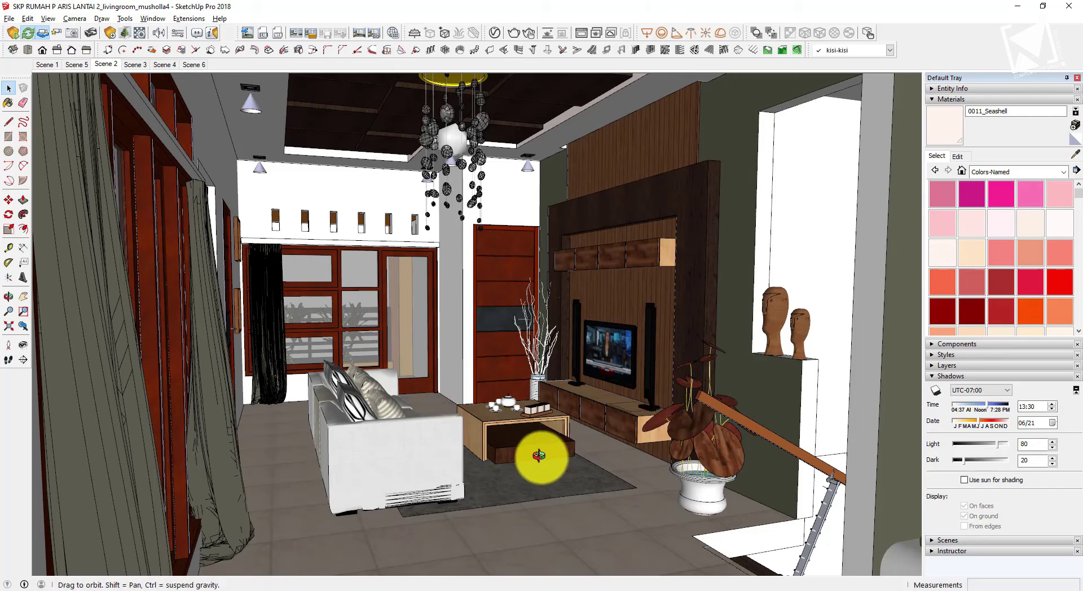
# Frame a low close-up past the potted plant toward the coffee table and window, and add it as a new scene
pyautogui.scroll(3, 513, 399)
pyautogui.moveTo(513, 398); pyautogui.dragTo(506, 356, button='middle')
pyautogui.scroll(2, 515, 367)
pyautogui.click(26, 298)
pyautogui.moveTo(402, 224); pyautogui.dragTo(399, 258)
pyautogui.moveTo(399, 258); pyautogui.dragTo(399, 244, button='middle')
pyautogui.moveTo(399, 244); pyautogui.dragTo(387, 244)
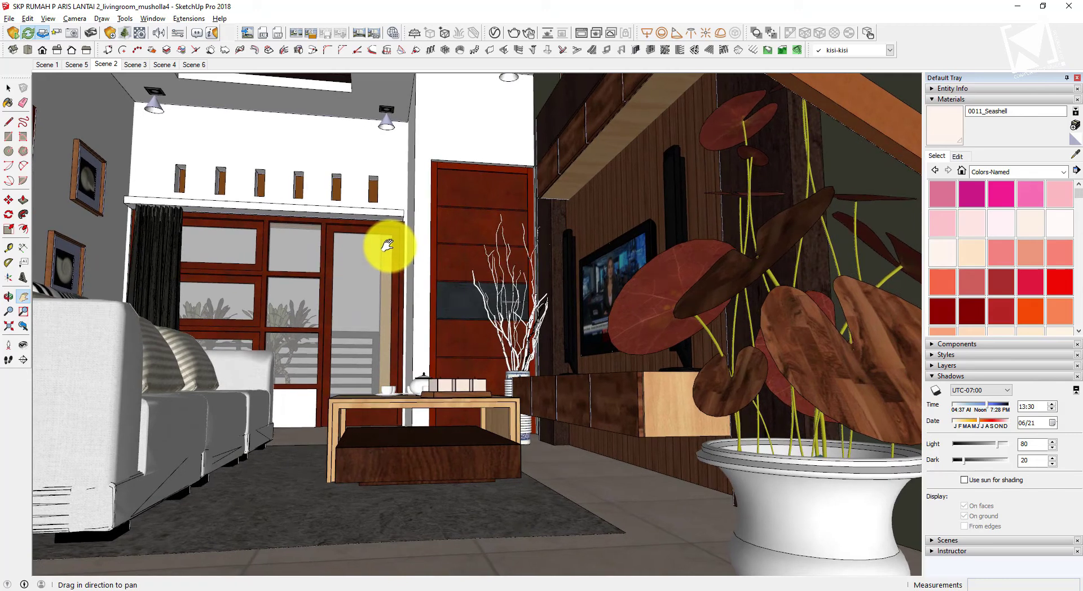
pyautogui.rightClick(118, 67)
pyautogui.click(141, 102)
# Set the Enscape depth of field amount to 11% with auto focus on
pyautogui.click(178, 34)
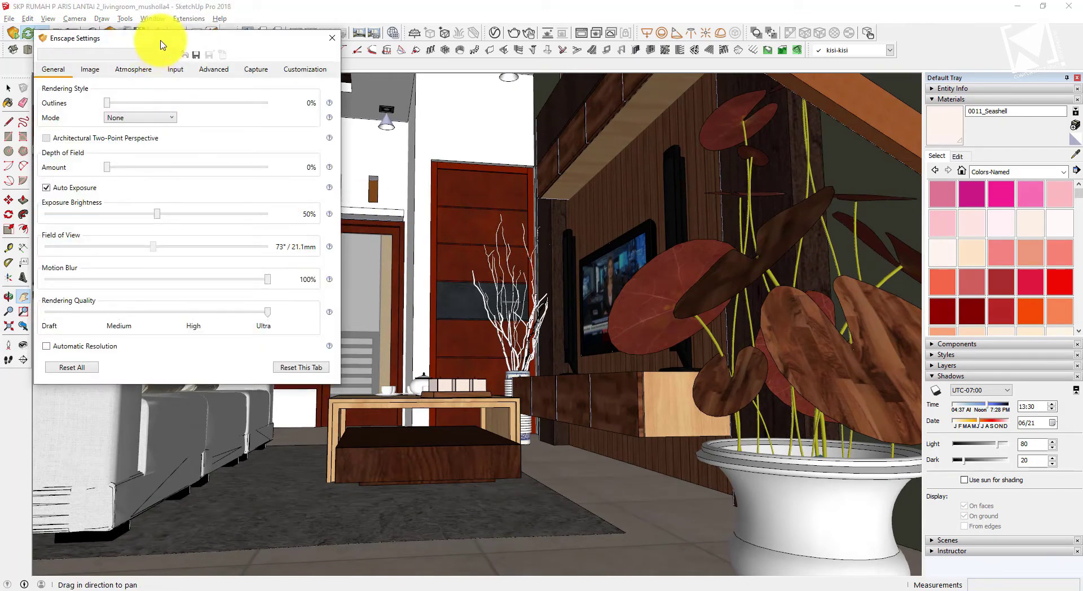
pyautogui.moveTo(161, 45); pyautogui.dragTo(303, 86)
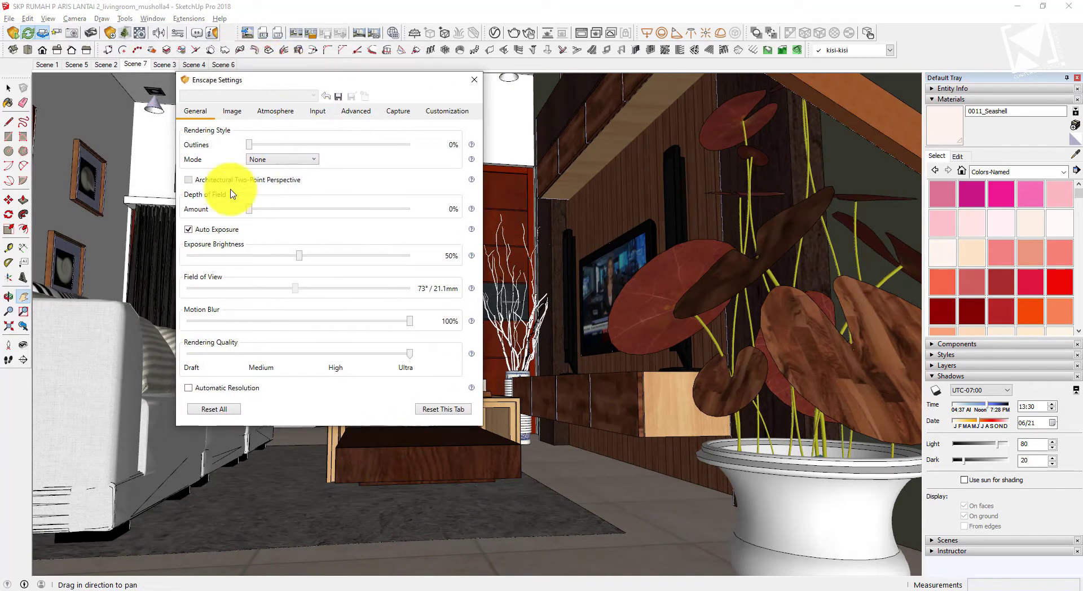
pyautogui.moveTo(251, 212); pyautogui.dragTo(269, 212)
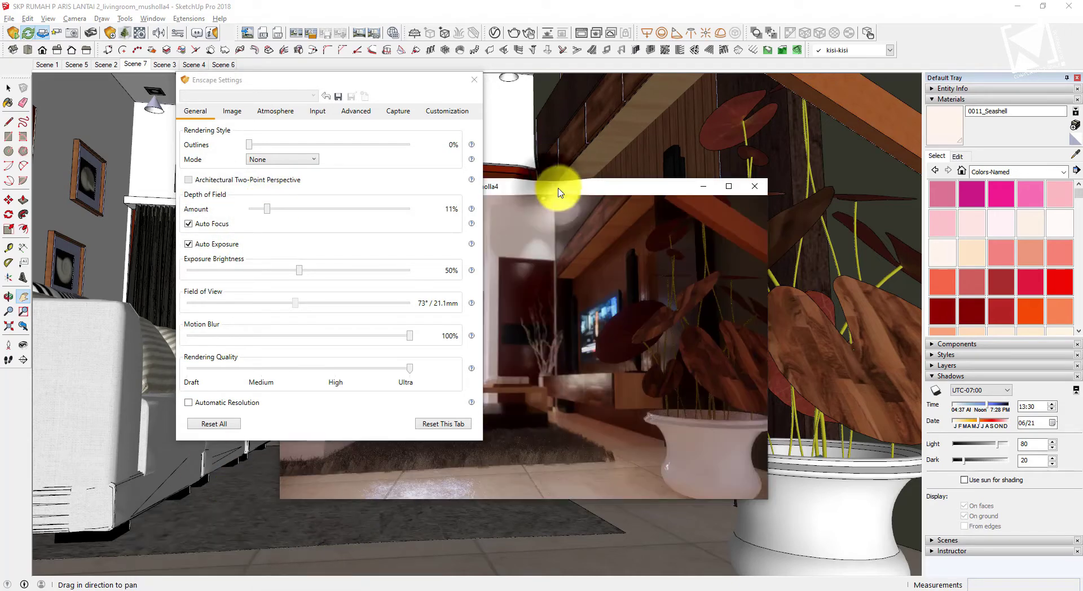
pyautogui.moveTo(559, 192); pyautogui.dragTo(730, 193)
# Reframe the close-up to show the full sofa, coffee table and ceiling recess, and update Scene 7 with that view
pyautogui.moveTo(307, 471)
pyautogui.mouseDown()
pyautogui.moveTo(295, 473)
pyautogui.moveTo(362, 463)
pyautogui.moveTo(347, 471)
pyautogui.mouseUp()
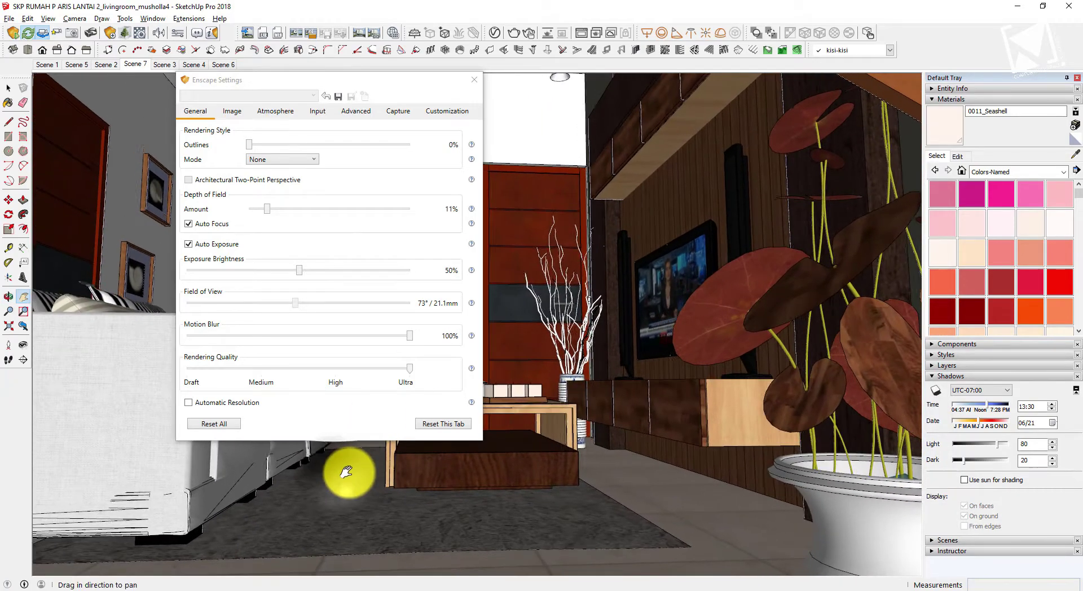
pyautogui.click(314, 545)
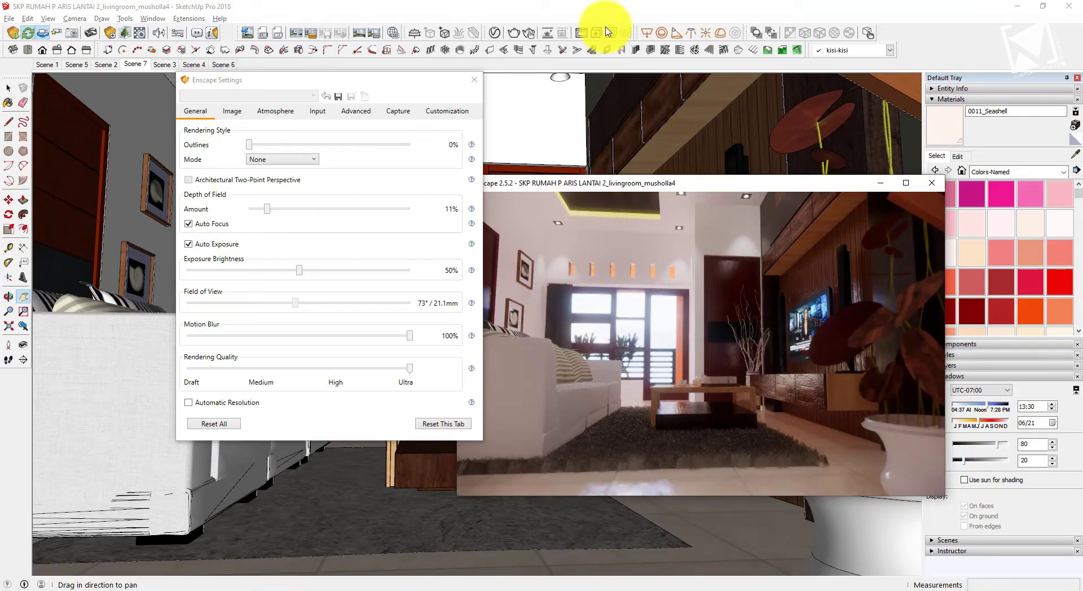
pyautogui.moveTo(439, 83); pyautogui.dragTo(276, 413)
pyautogui.moveTo(355, 255); pyautogui.dragTo(353, 284)
pyautogui.moveTo(235, 411); pyautogui.dragTo(851, 373)
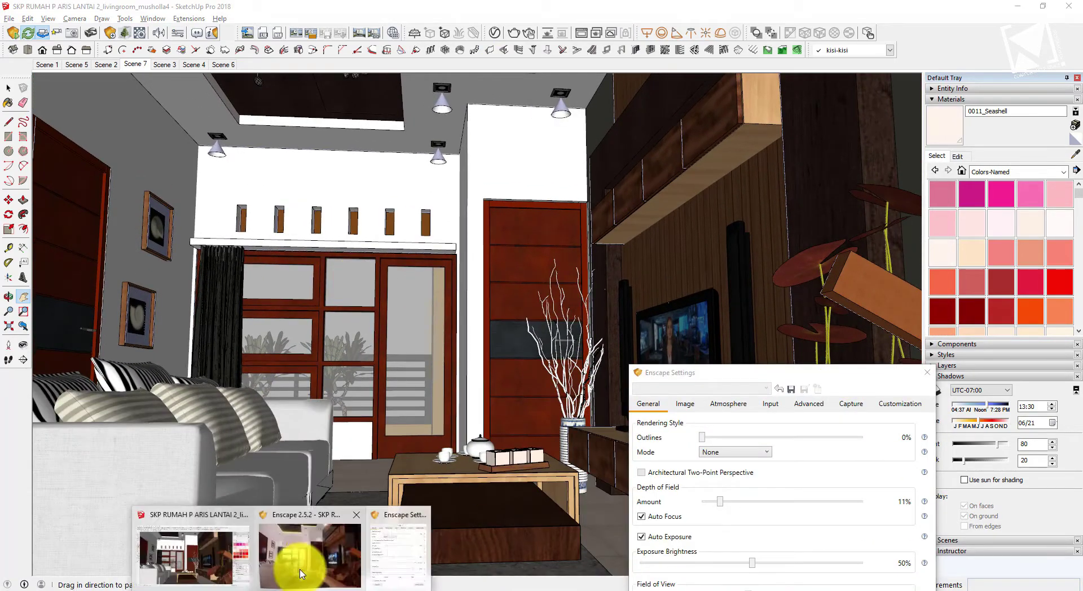
pyautogui.click(295, 563)
pyautogui.moveTo(727, 381); pyautogui.dragTo(626, 512)
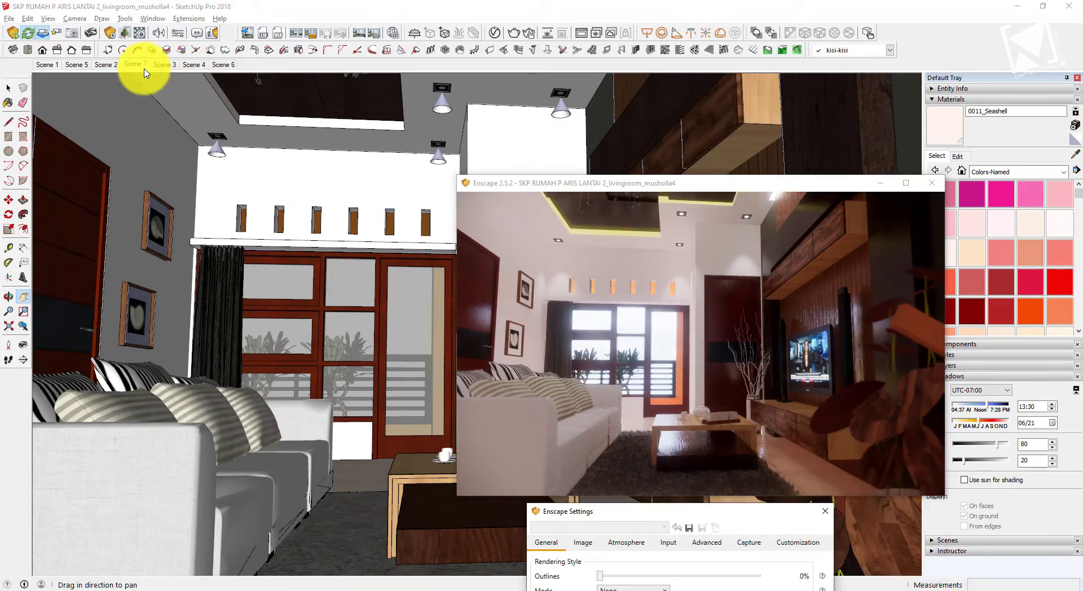
pyautogui.rightClick(141, 67)
pyautogui.click(169, 102)
pyautogui.click(315, 565)
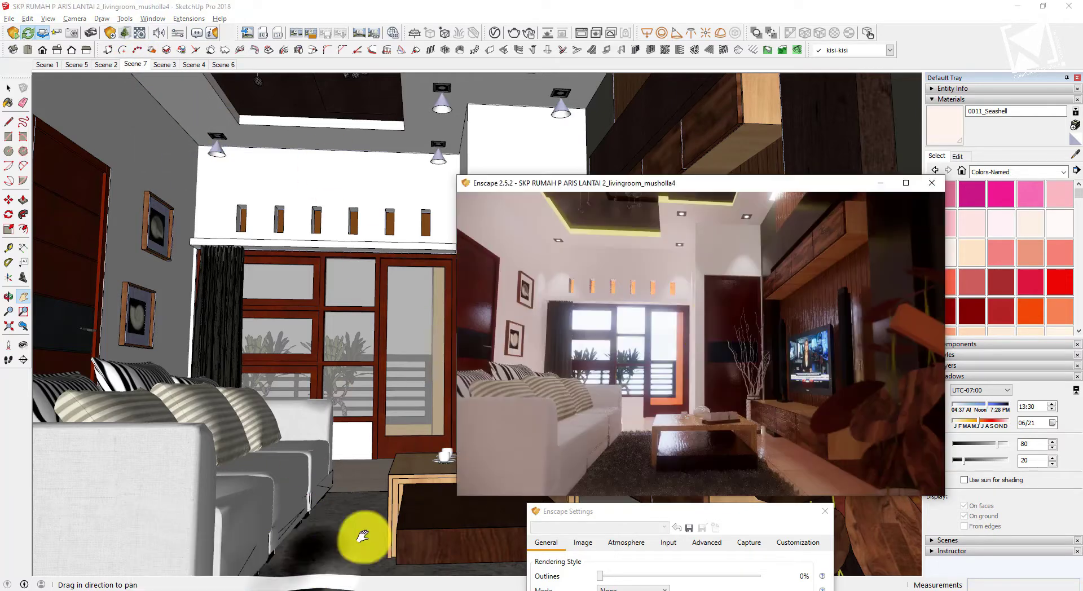
pyautogui.moveTo(670, 184); pyautogui.dragTo(614, 281)
pyautogui.moveTo(348, 296); pyautogui.dragTo(607, 361)
pyautogui.press('F12')
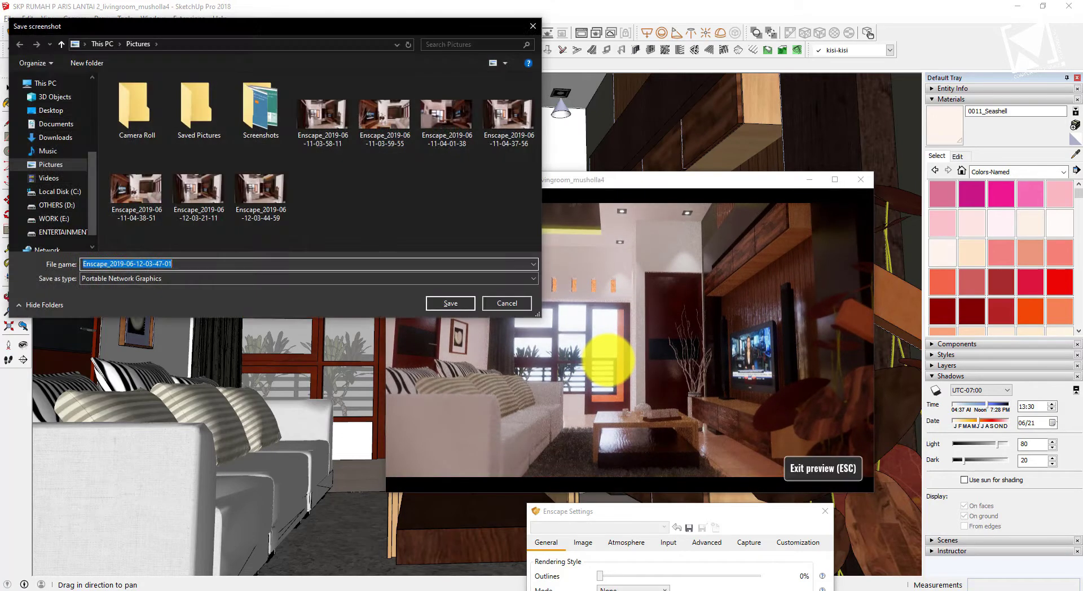
pyautogui.click(454, 295)
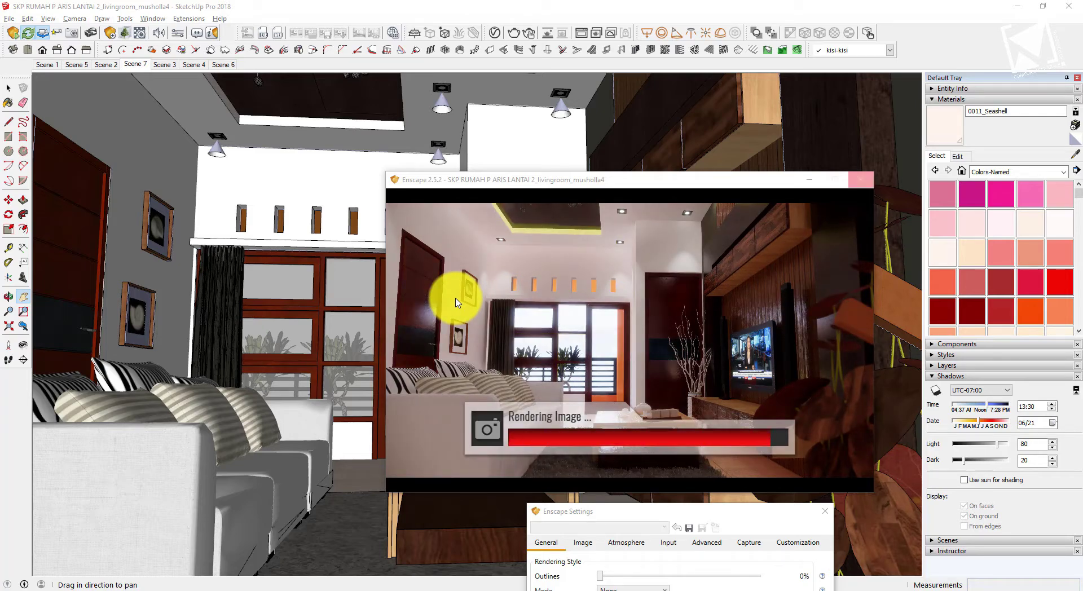
# Examine the exported Scene 7 image from the recent files and close the viewer
pyautogui.moveTo(72, 573)
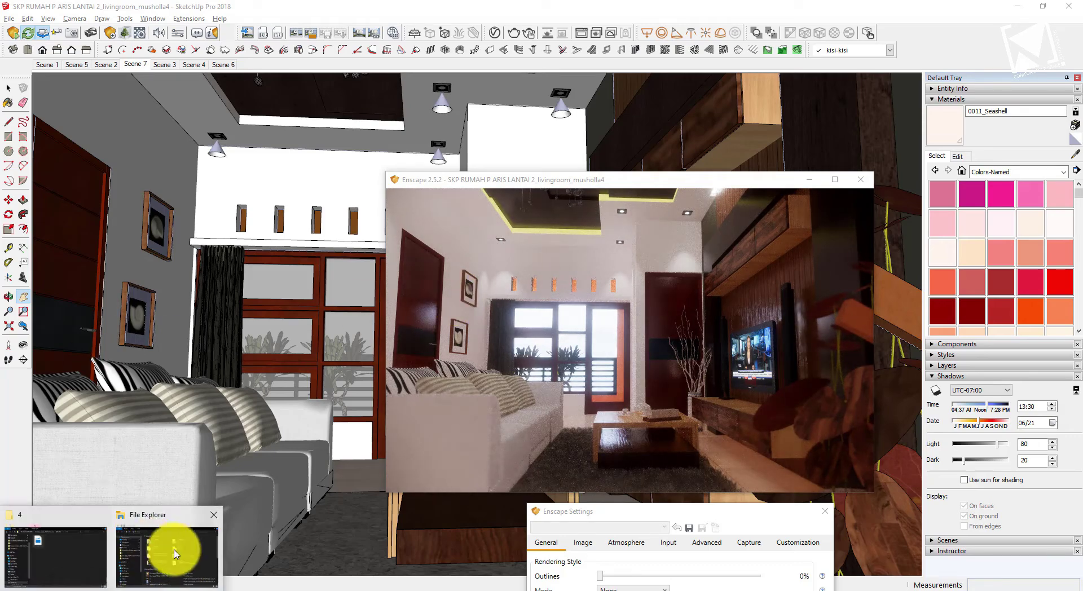
pyautogui.click(164, 551)
pyautogui.doubleClick(483, 459)
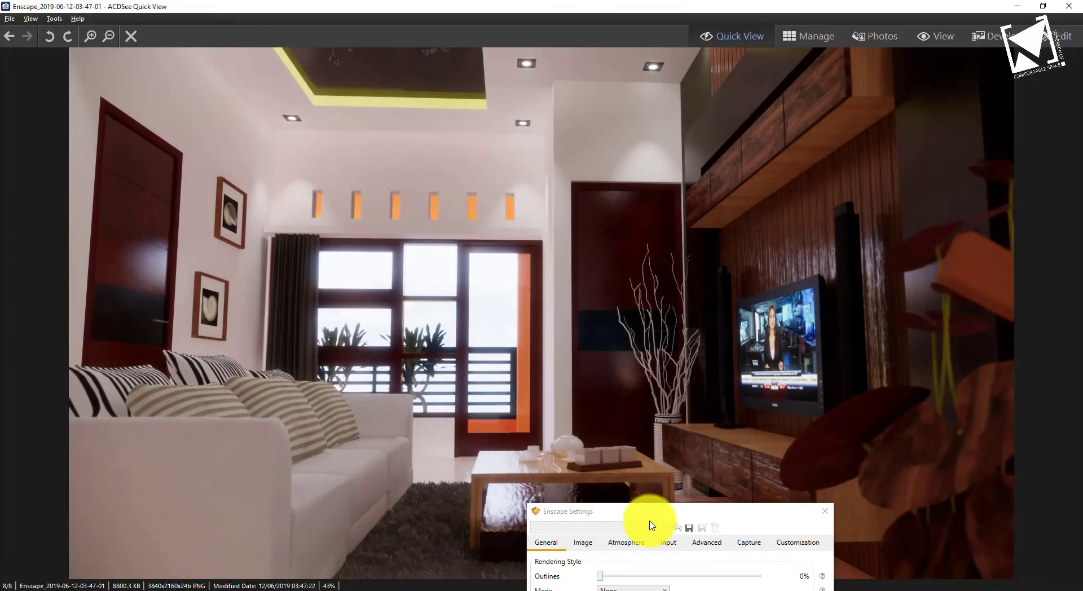
pyautogui.click(1074, 7)
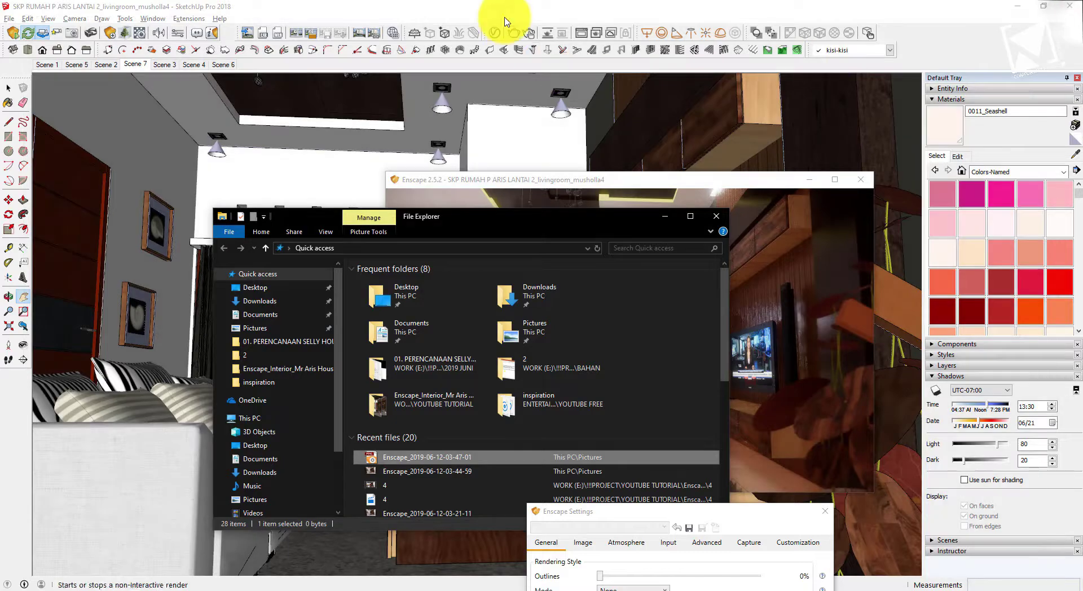
# Place a standing woman from the Enscape library's People assets on the floor in Scene 3, in front of the slatted partition
pyautogui.click(165, 66)
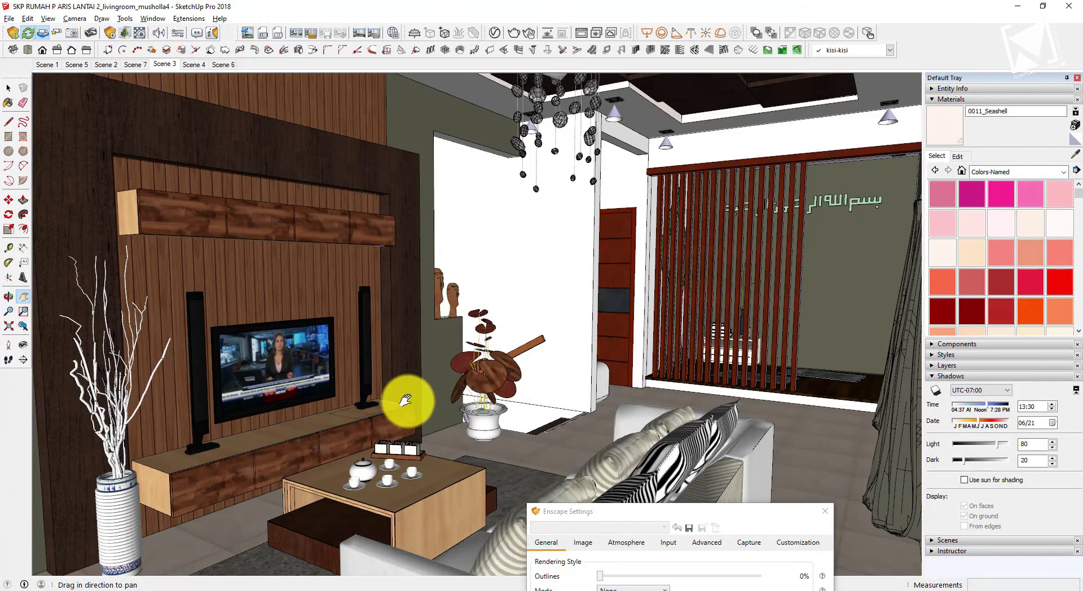
pyautogui.click(307, 552)
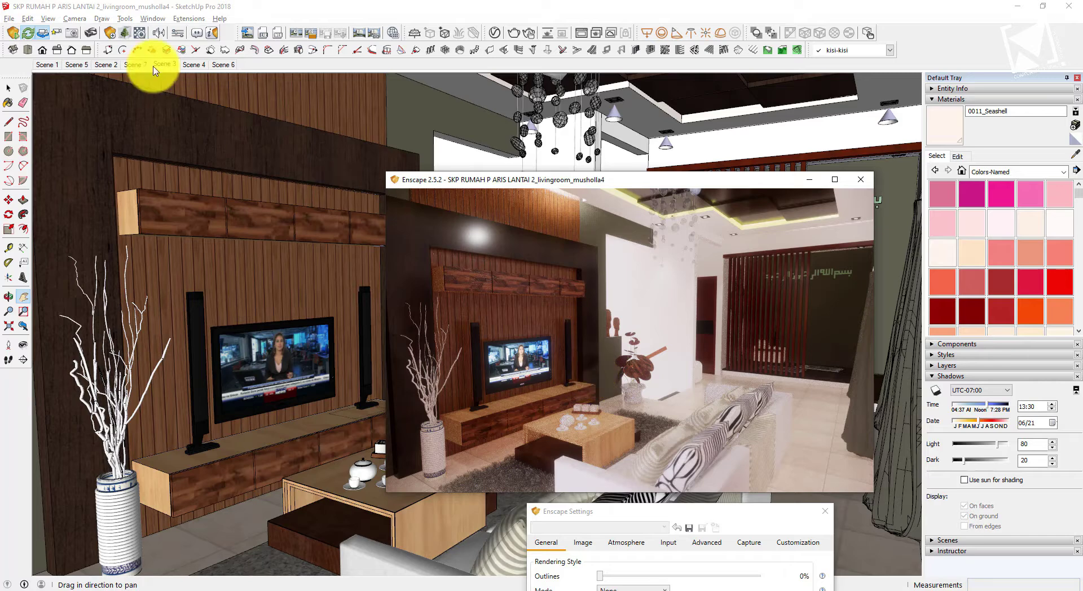
pyautogui.click(109, 34)
pyautogui.click(333, 38)
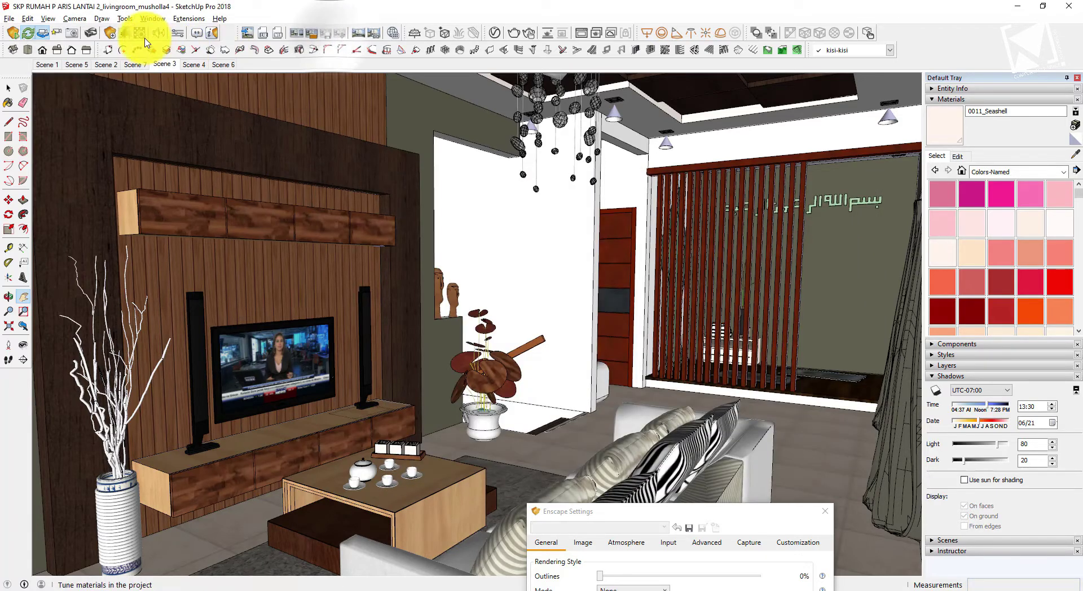
pyautogui.click(124, 34)
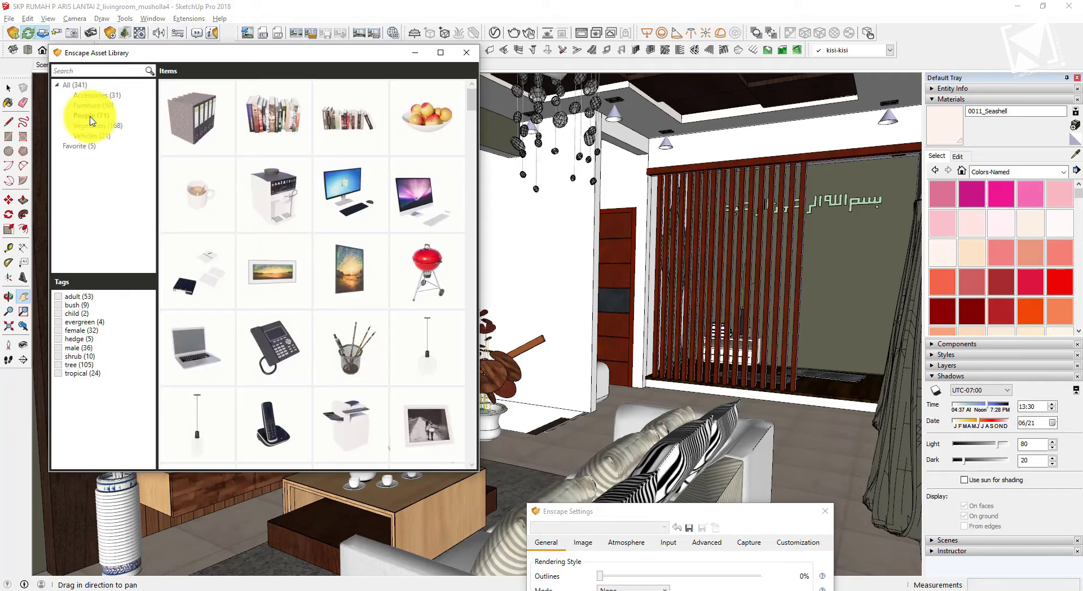
pyautogui.moveTo(471, 133); pyautogui.dragTo(472, 416)
pyautogui.click(348, 427)
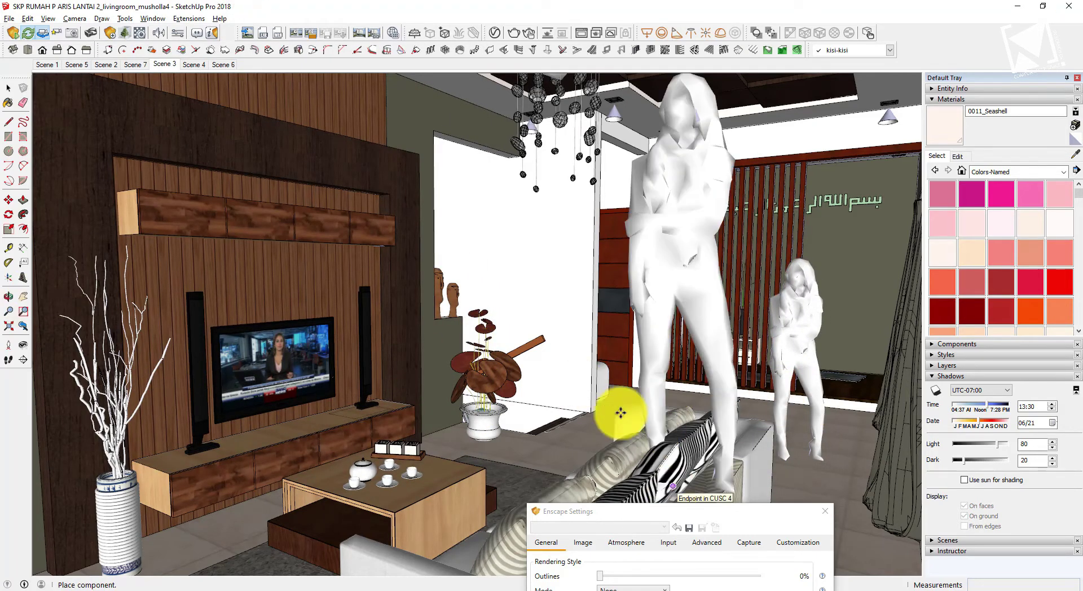
pyautogui.press('Escape')
pyautogui.moveTo(176, 57); pyautogui.dragTo(192, 144)
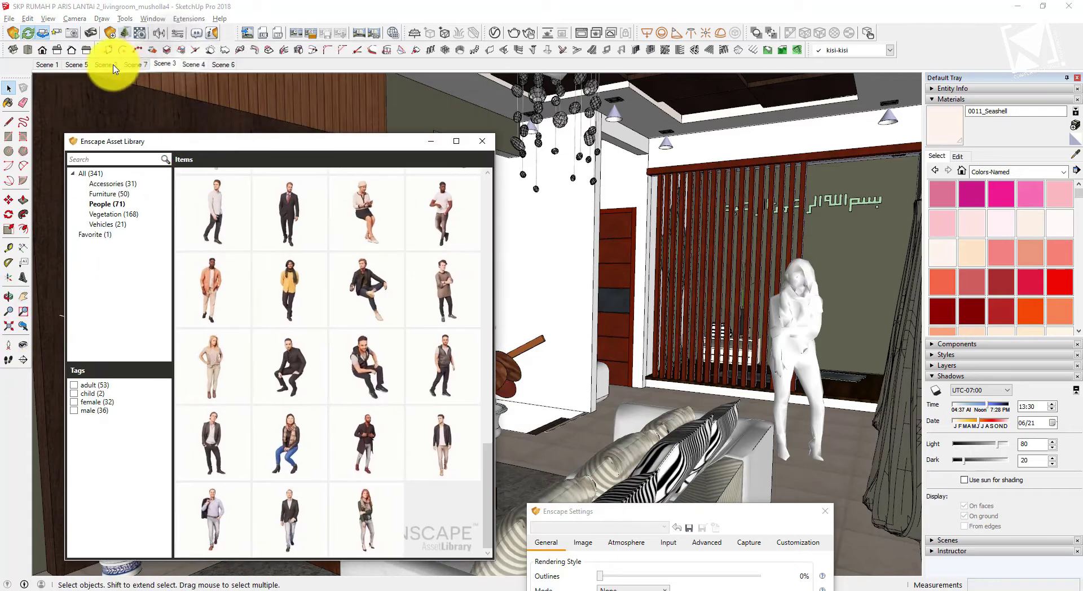
# Try to hide the standing woman from the Scene 2 view
pyautogui.click(106, 64)
pyautogui.moveTo(583, 162); pyautogui.dragTo(786, 206)
pyautogui.click(383, 369)
pyautogui.rightClick(383, 367)
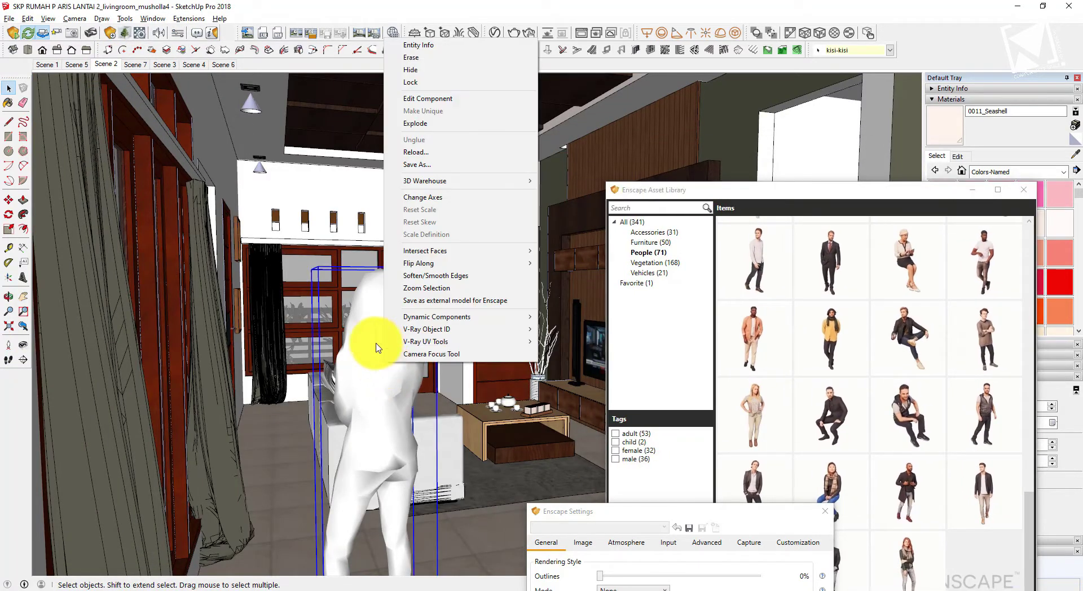
pyautogui.click(407, 55)
pyautogui.rightClick(106, 64)
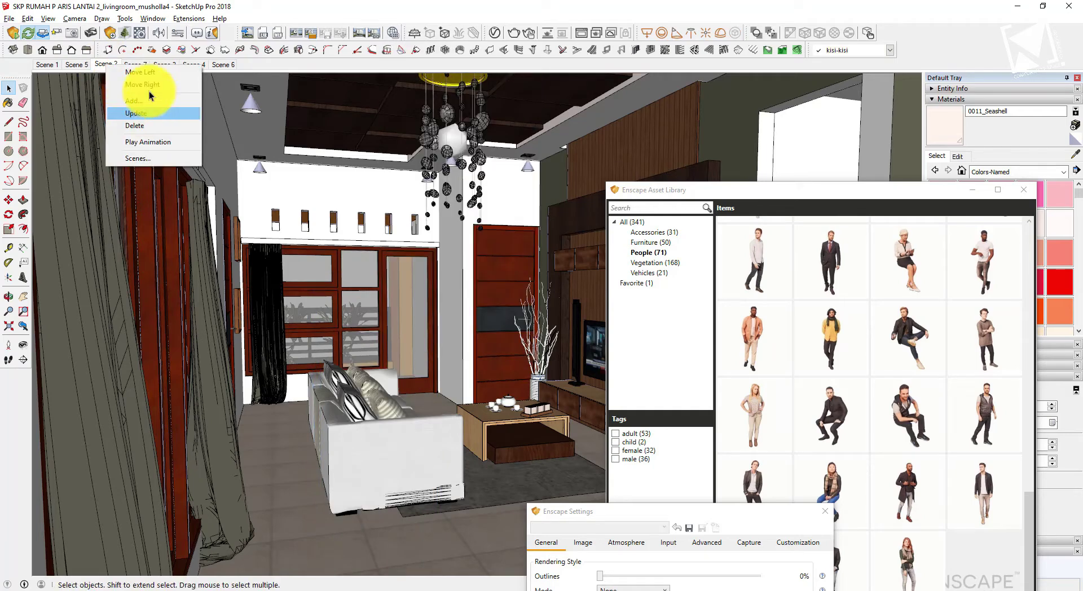
# Update Scene 3 with the standing woman visible
pyautogui.click(161, 66)
pyautogui.moveTo(660, 190); pyautogui.dragTo(756, 434)
pyautogui.rightClick(163, 66)
pyautogui.click(199, 111)
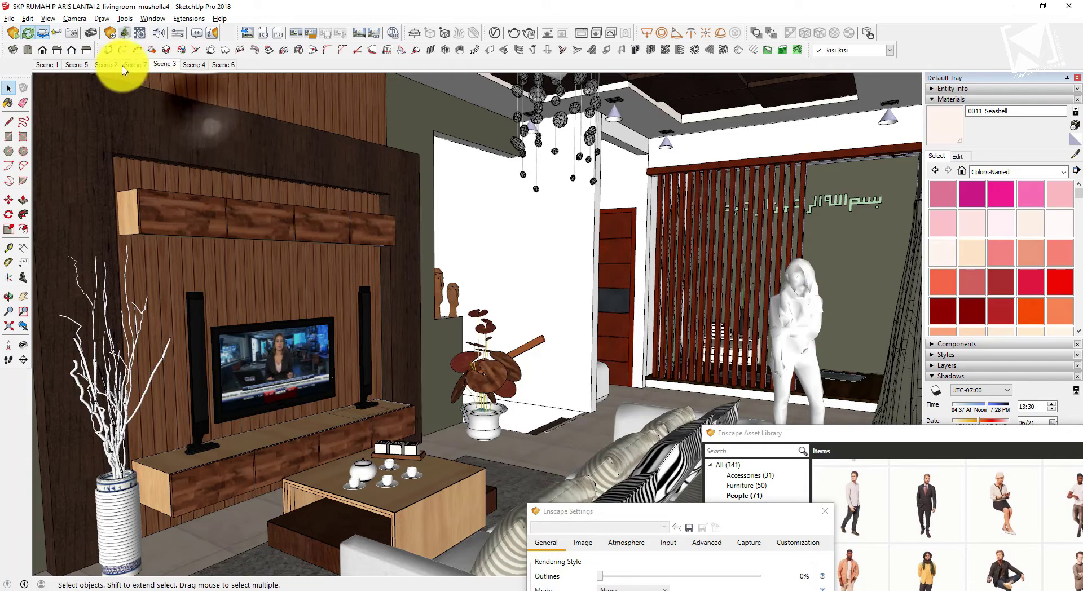
# Hide the standing woman in Scene 2 and update that scene
pyautogui.click(107, 64)
pyautogui.rightClick(388, 331)
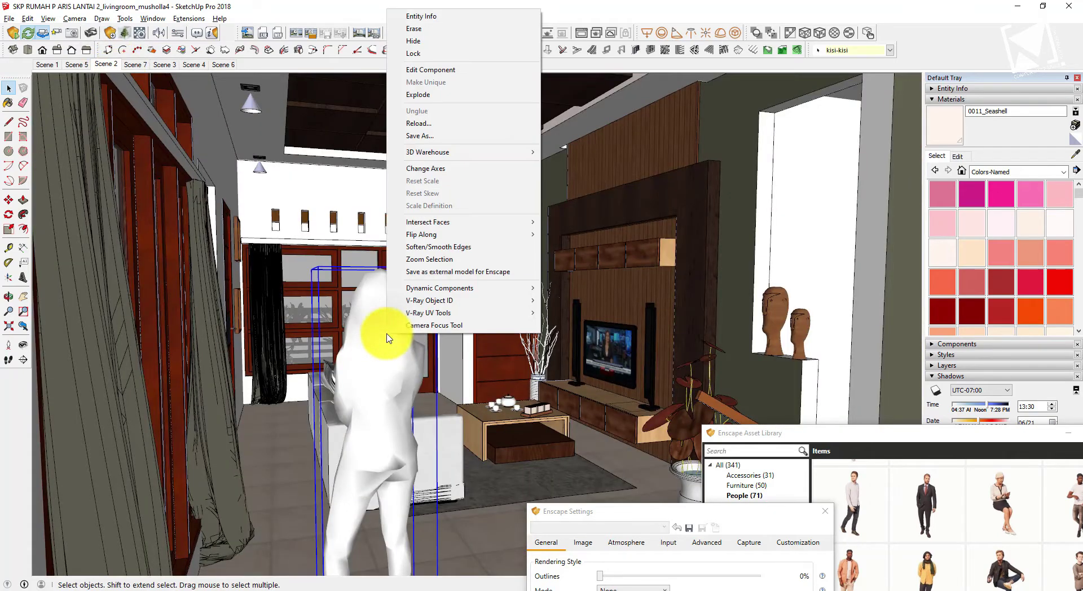
pyautogui.click(420, 45)
pyautogui.moveTo(845, 434); pyautogui.dragTo(786, 358)
pyautogui.rightClick(106, 66)
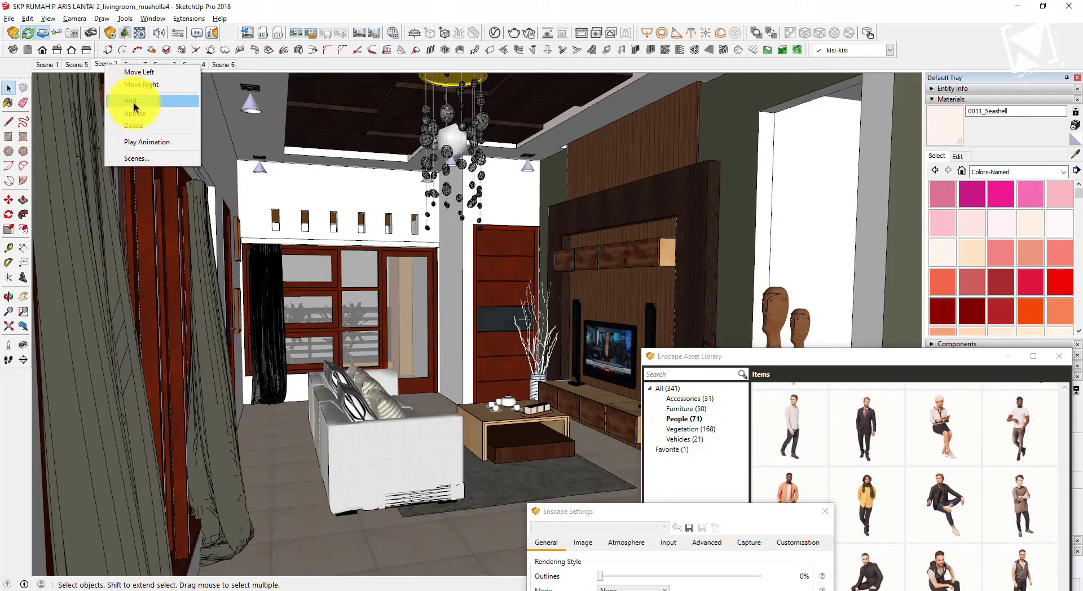
pyautogui.click(135, 113)
# Place the standing young man from the People assets by the glazed door beyond the sofa, and update Scene 2
pyautogui.moveTo(915, 359); pyautogui.dragTo(900, 207)
pyautogui.scroll(10, 930, 362)
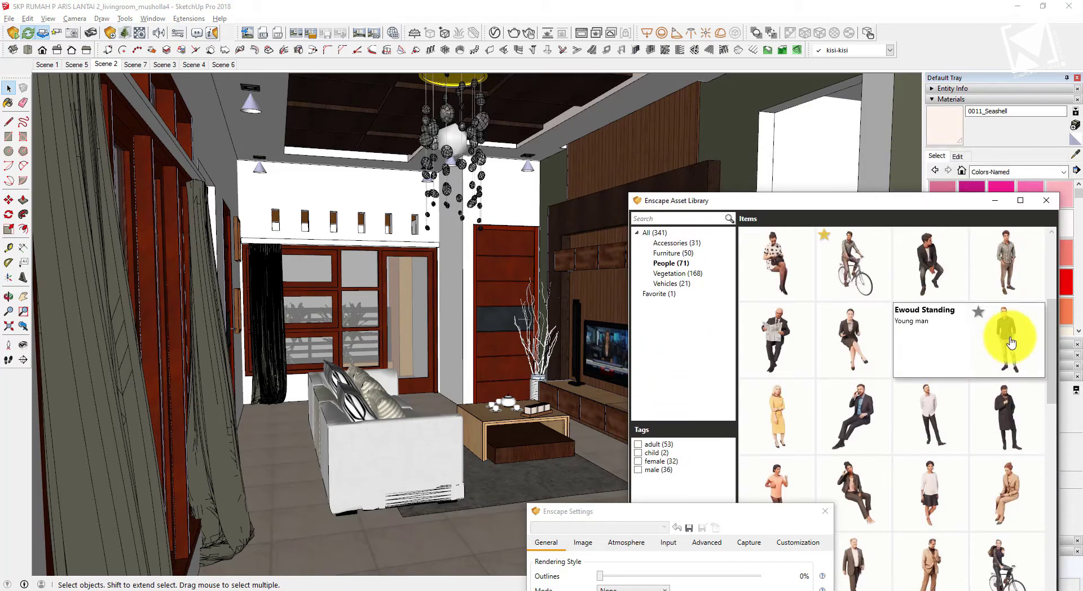
pyautogui.click(1009, 344)
pyautogui.scroll(5, 423, 395)
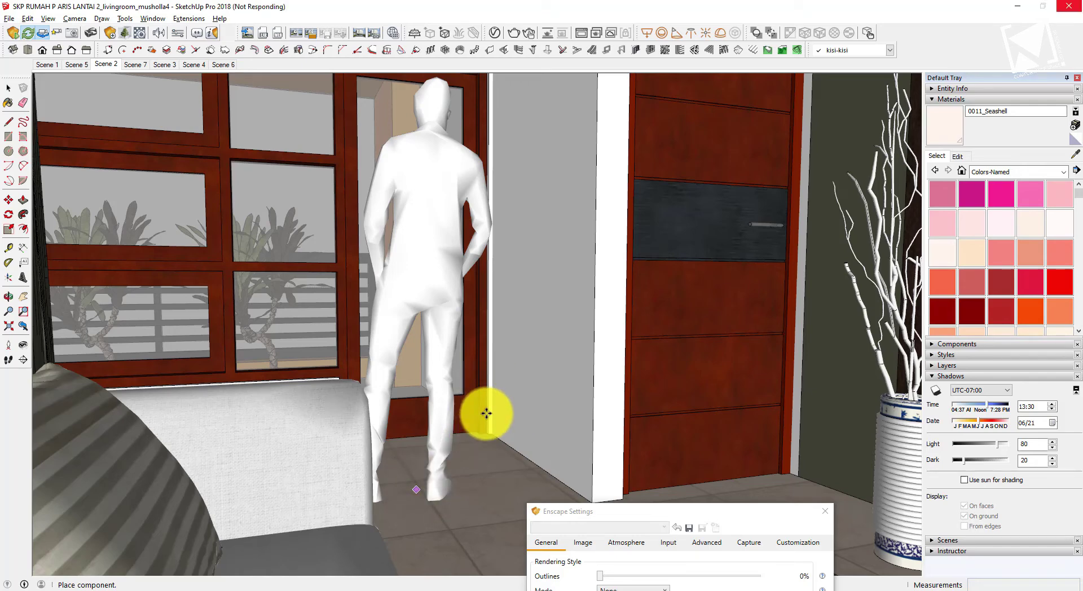
pyautogui.click(486, 413)
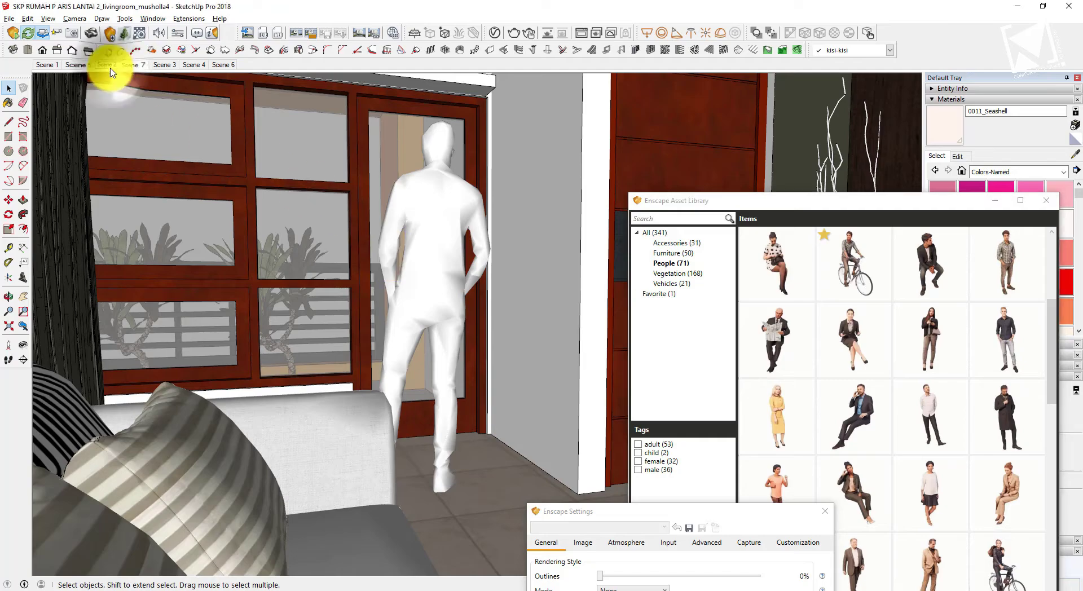
pyautogui.click(106, 64)
pyautogui.rightClick(111, 66)
pyautogui.click(162, 117)
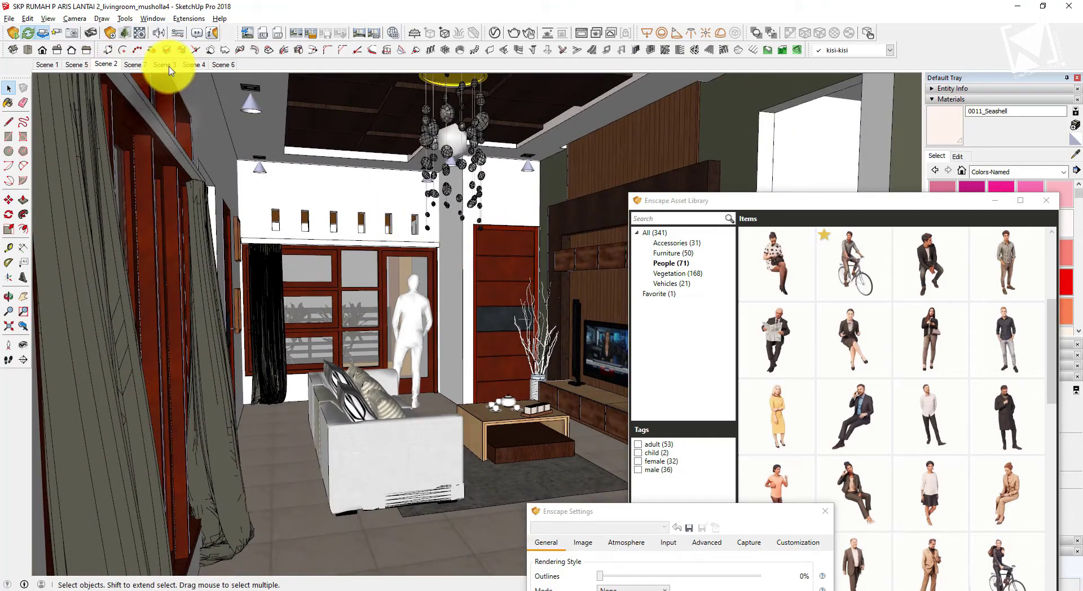
# Close the asset library and bring up Scene 3 in the Enscape live render
pyautogui.click(169, 66)
pyautogui.moveTo(801, 200); pyautogui.dragTo(350, 422)
pyautogui.click(555, 421)
pyautogui.click(285, 589)
pyautogui.click(324, 561)
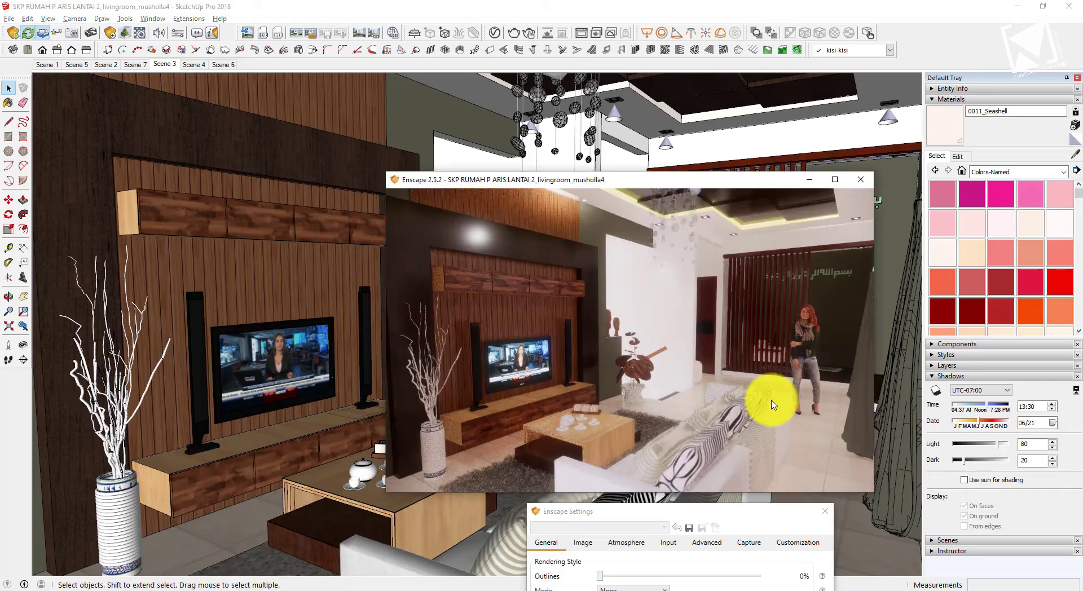
# Move the standing woman from the slatted partition to the floor behind the sofa, beside the potted plant
pyautogui.click(701, 7)
pyautogui.click(820, 434)
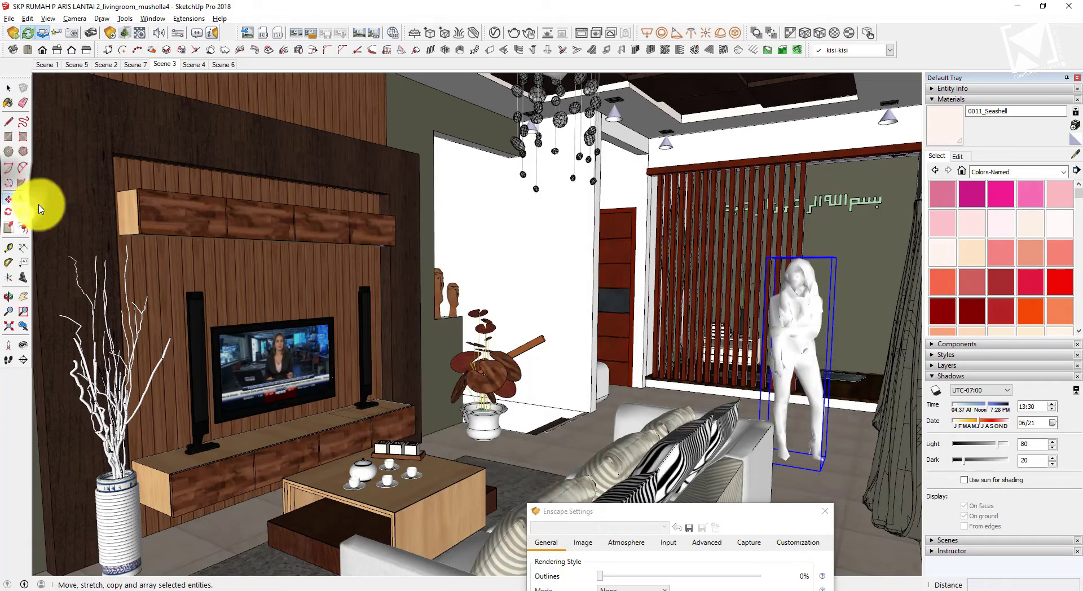
pyautogui.click(8, 200)
pyautogui.click(848, 452)
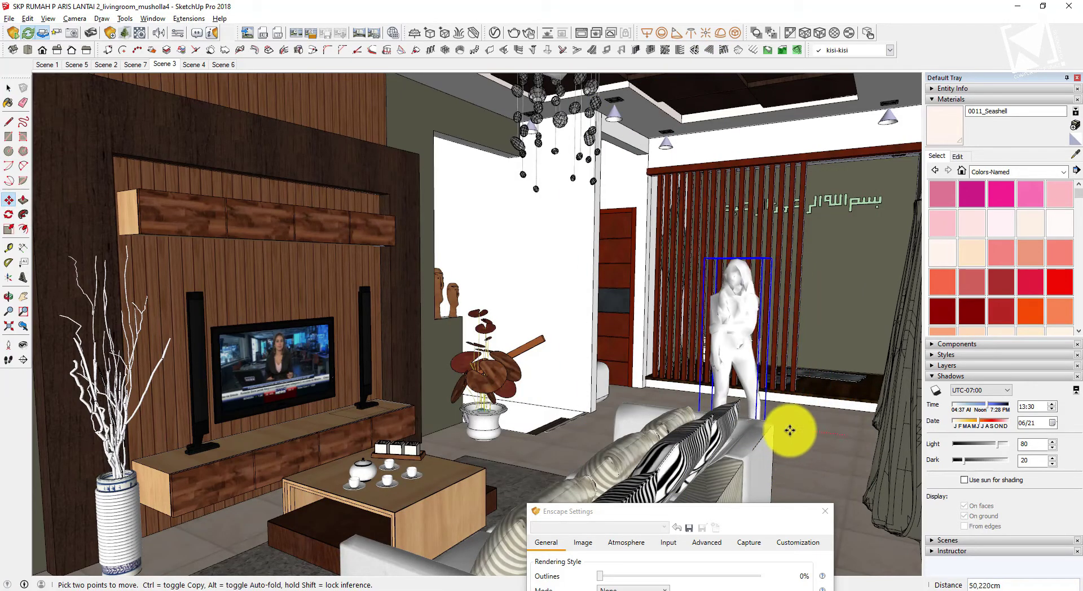
pyautogui.click(790, 433)
pyautogui.click(846, 437)
pyautogui.click(789, 442)
pyautogui.click(845, 434)
pyautogui.click(797, 448)
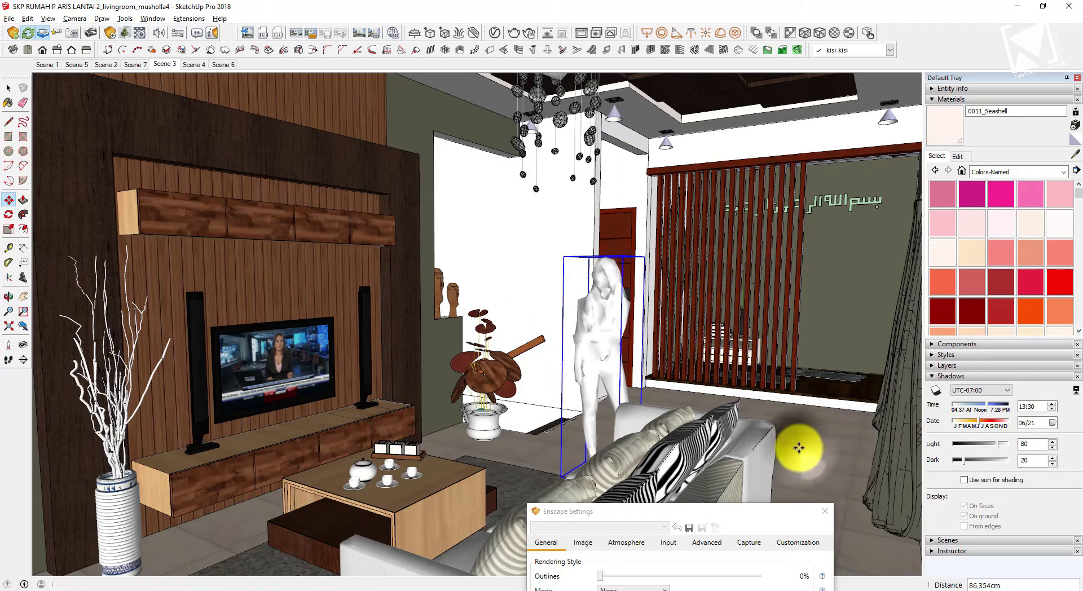
pyautogui.press('space')
pyautogui.moveTo(350, 571)
pyautogui.click(310, 566)
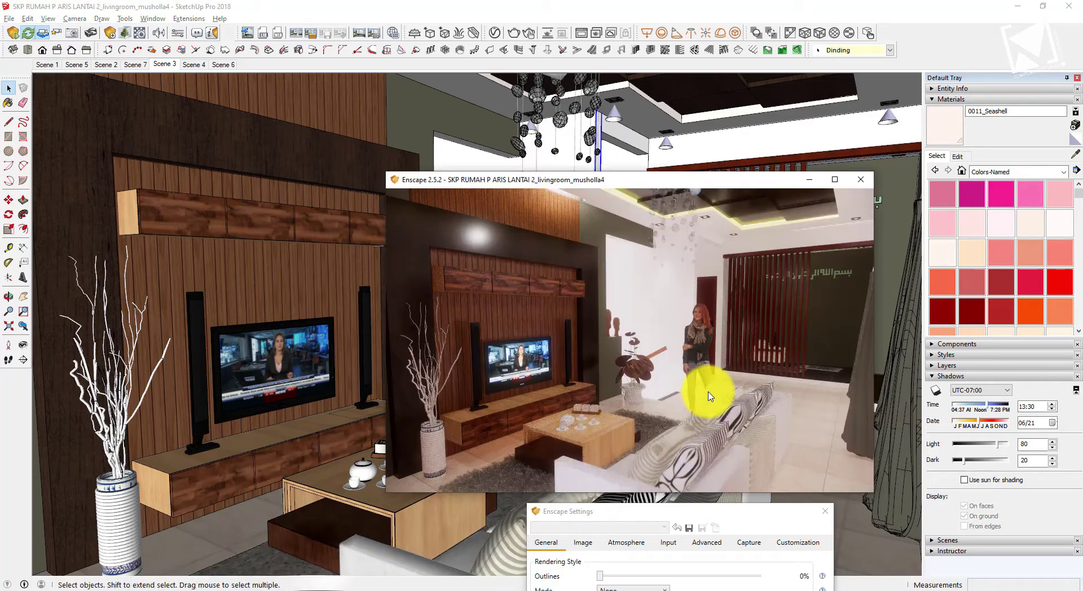
pyautogui.hotkey('shift', 'F11')
pyautogui.click(453, 306)
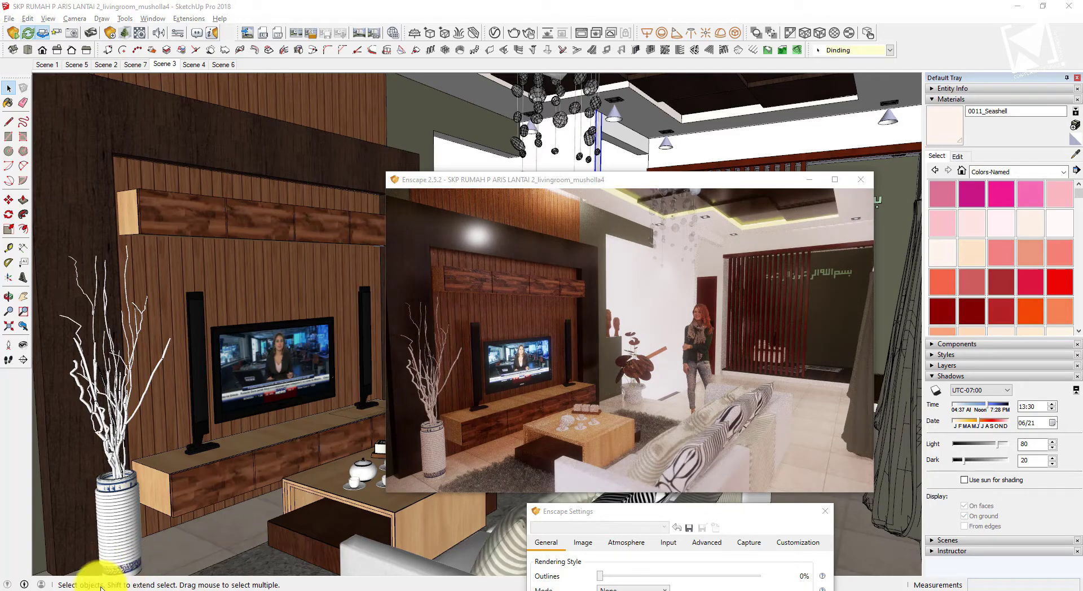
# Examine the exported Scene 3 image from the recent files and close the viewer
pyautogui.moveTo(82, 590)
pyautogui.click(162, 560)
pyautogui.doubleClick(398, 460)
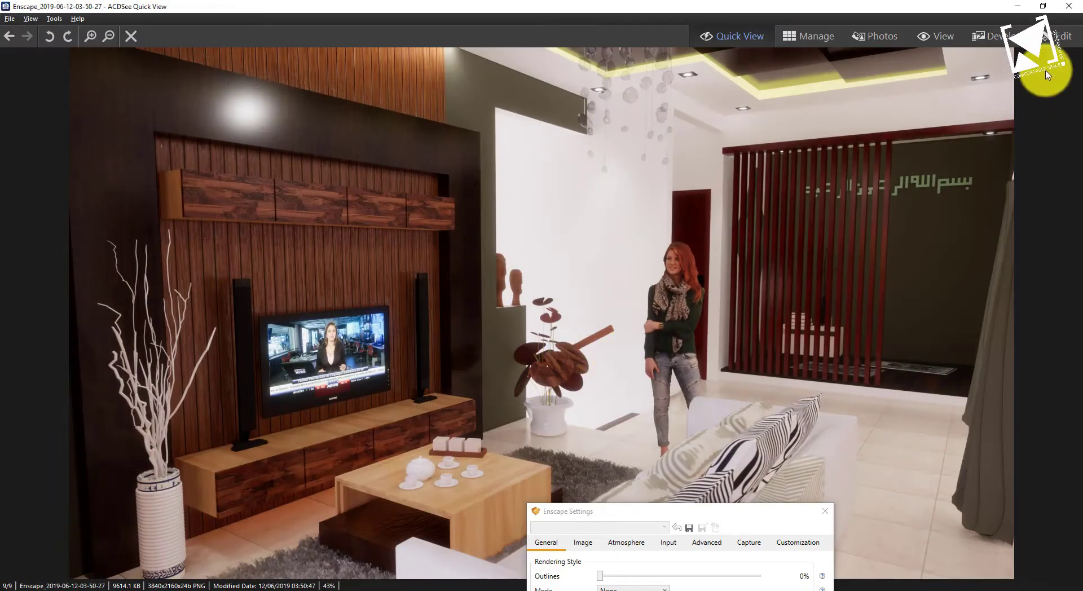
pyautogui.click(1074, 7)
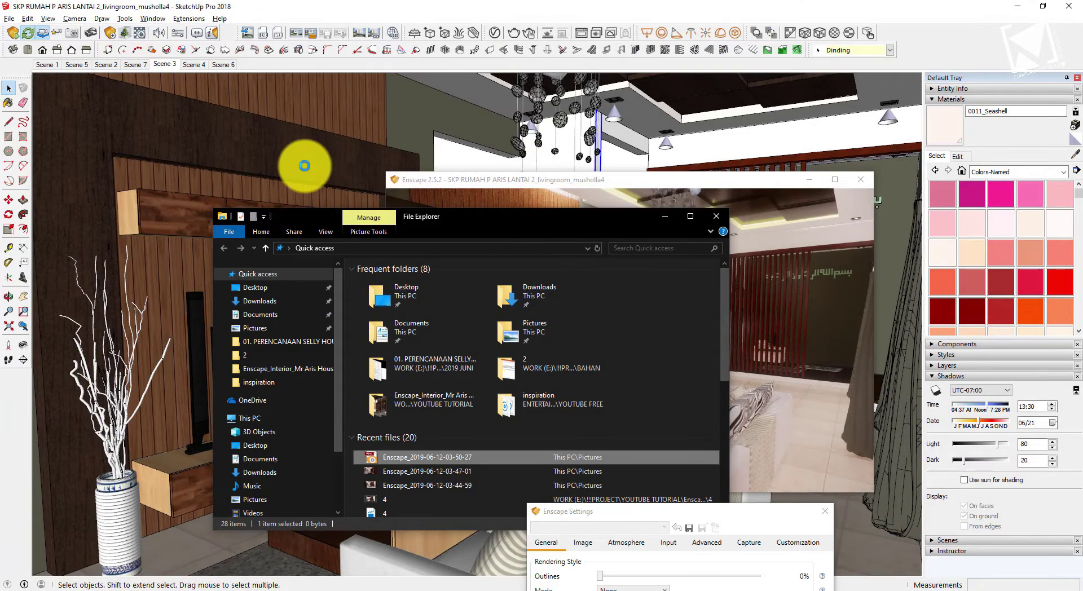
pyautogui.click(94, 76)
pyautogui.click(106, 64)
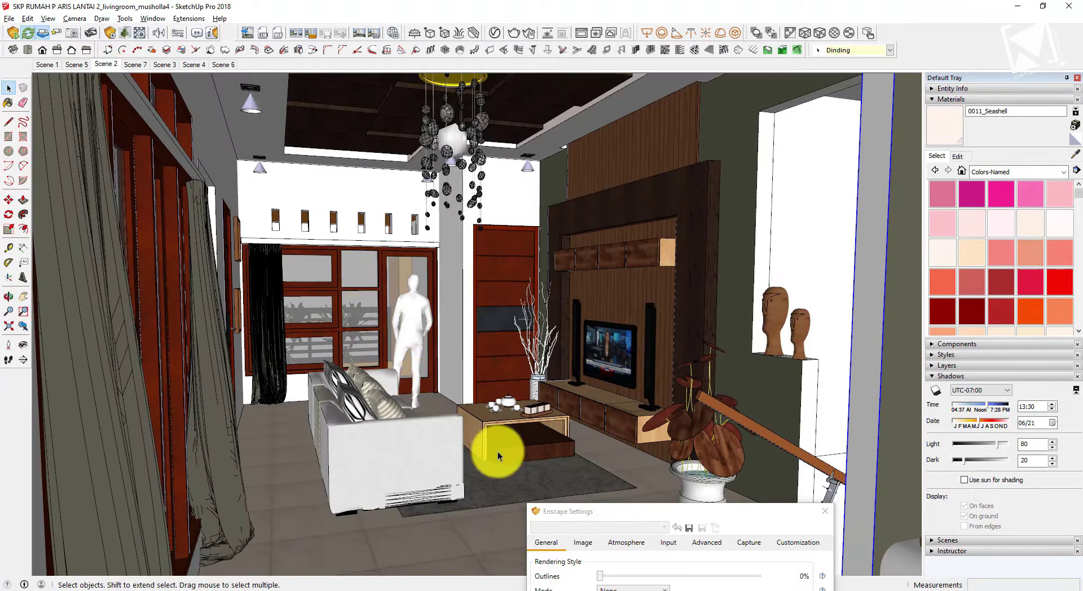
pyautogui.click(297, 587)
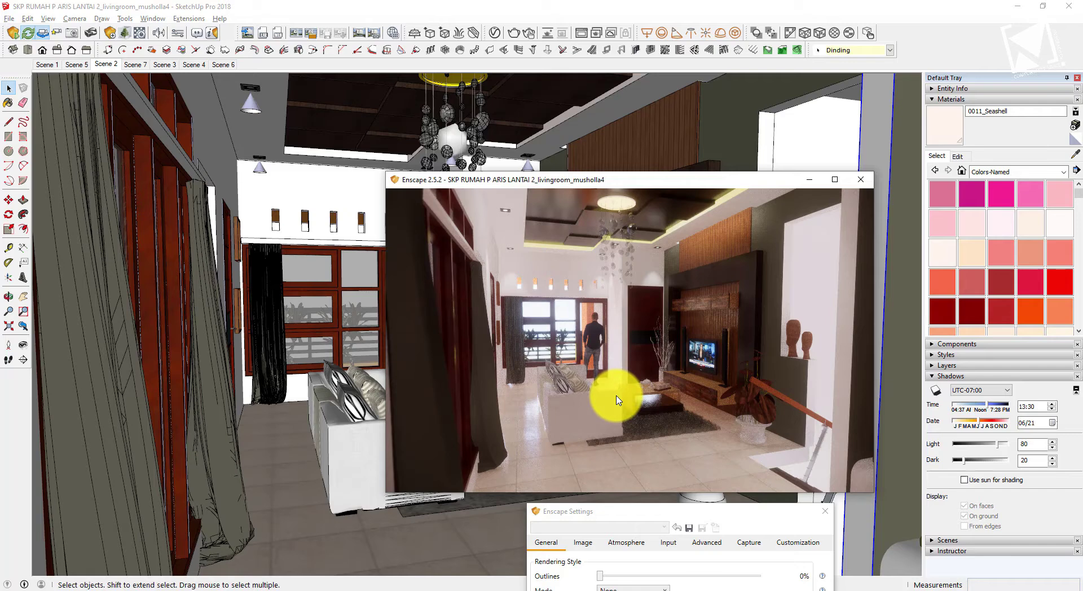
pyautogui.scroll(-5, 632, 372)
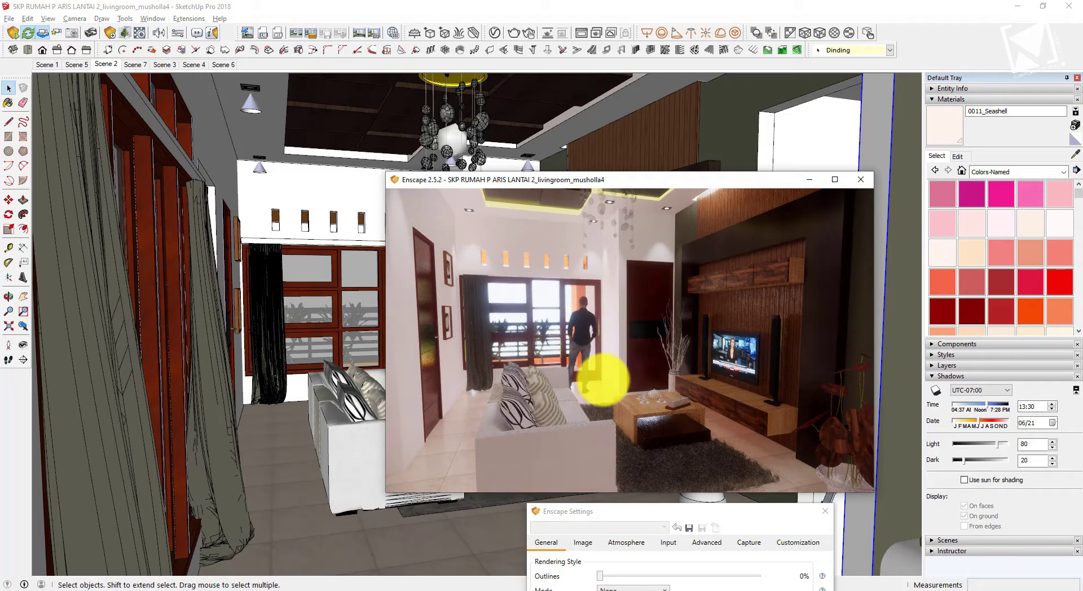
pyautogui.press('F11')
pyautogui.press('Return')
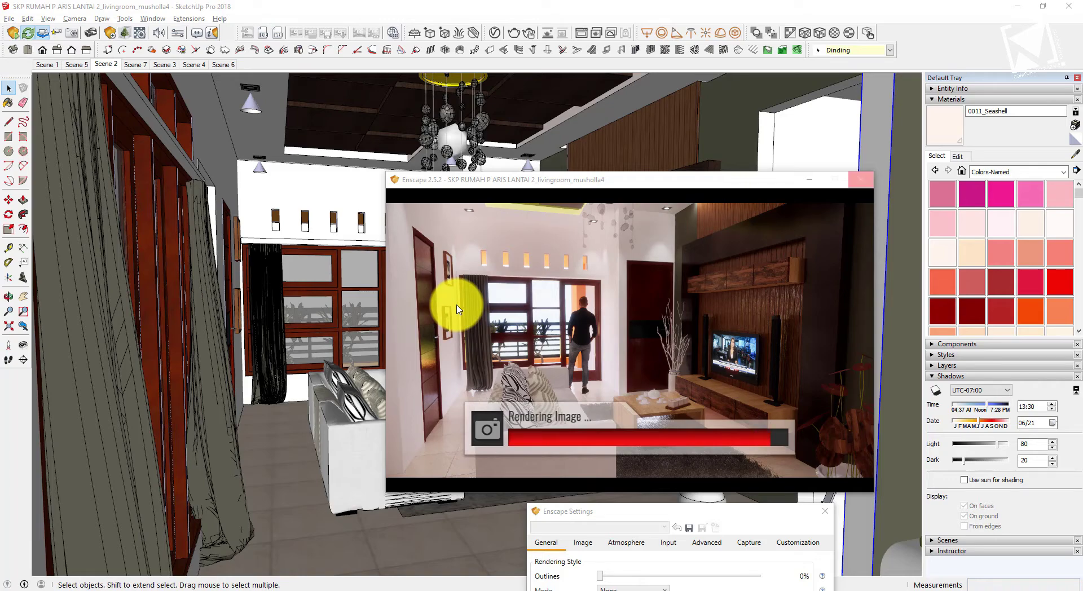
# Examine the exported Scene 2 image from the recent files and close the viewer
pyautogui.click(80, 590)
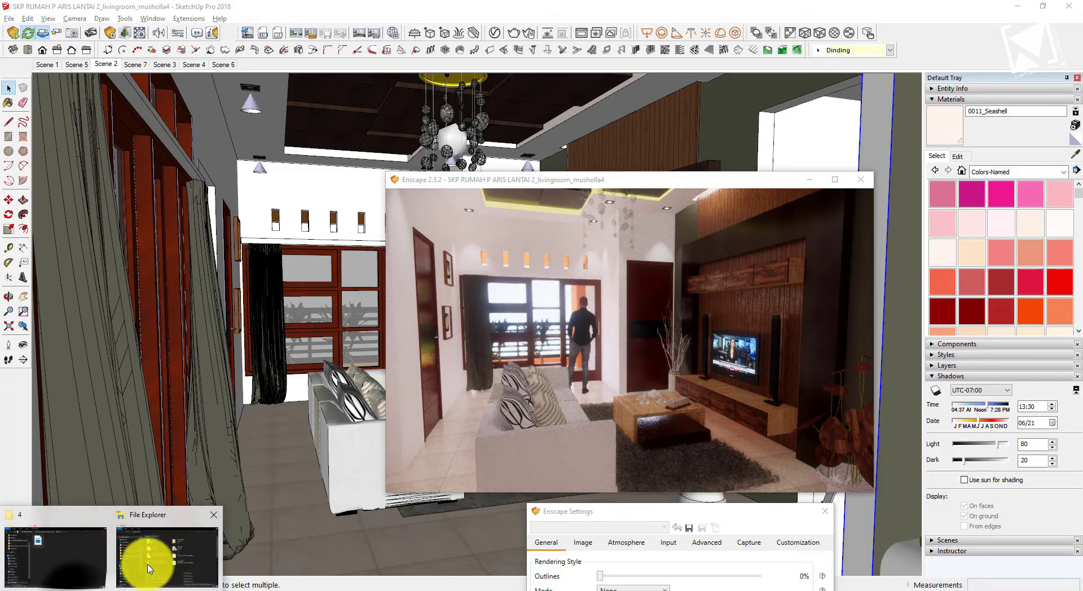
pyautogui.click(150, 569)
pyautogui.doubleClick(422, 459)
pyautogui.click(1069, 7)
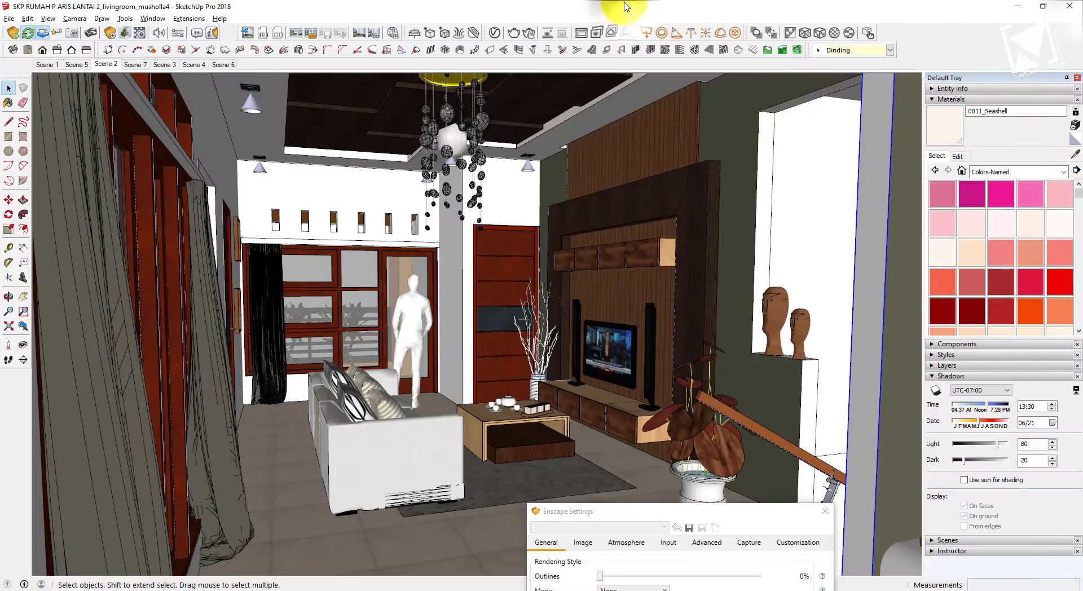
# Frame a low view across the sofa and coffee table toward the standing man, and add it as Scene 8
pyautogui.moveTo(415, 326)
pyautogui.mouseDown(button='middle')
pyautogui.moveTo(428, 331)
pyautogui.moveTo(430, 307)
pyautogui.moveTo(158, 266)
pyautogui.moveTo(219, 260)
pyautogui.moveTo(244, 282)
pyautogui.moveTo(249, 261)
pyautogui.moveTo(314, 280)
pyautogui.moveTo(310, 271)
pyautogui.mouseUp(button='middle')
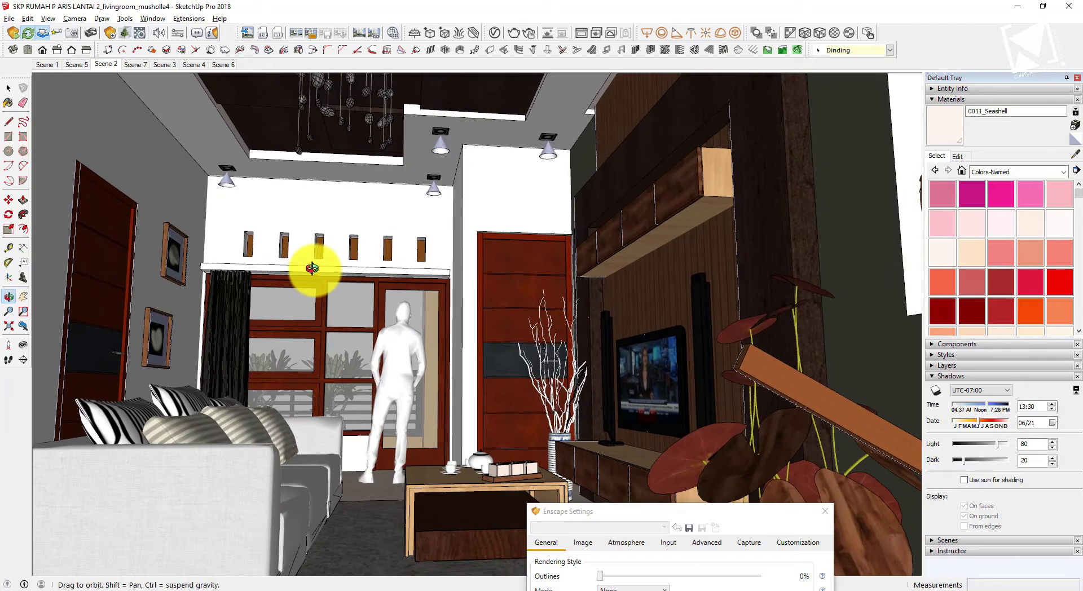
pyautogui.scroll(3, 328, 362)
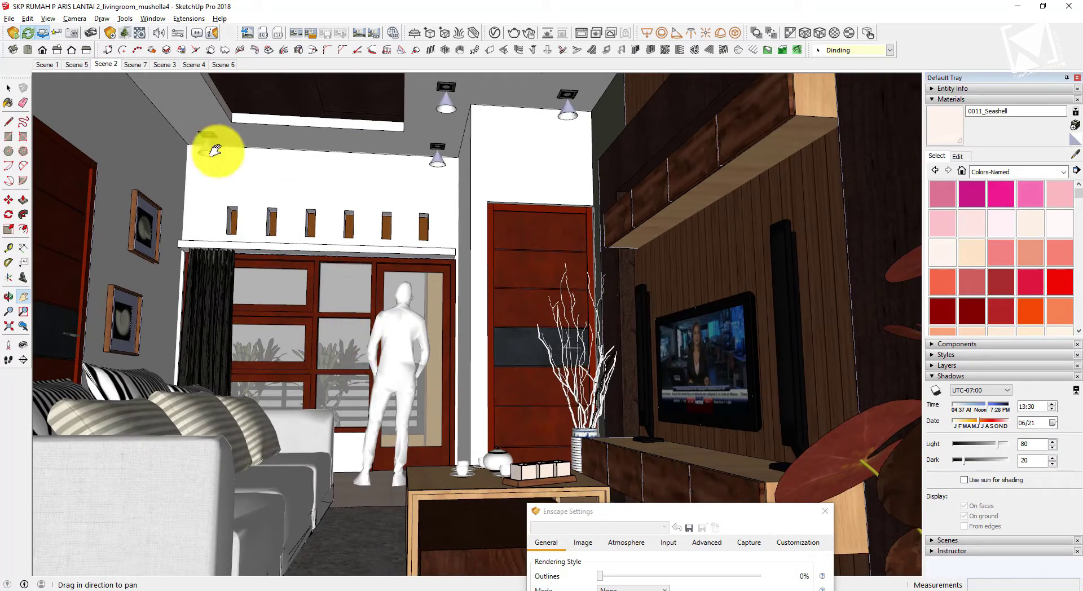
pyautogui.rightClick(113, 67)
pyautogui.click(140, 103)
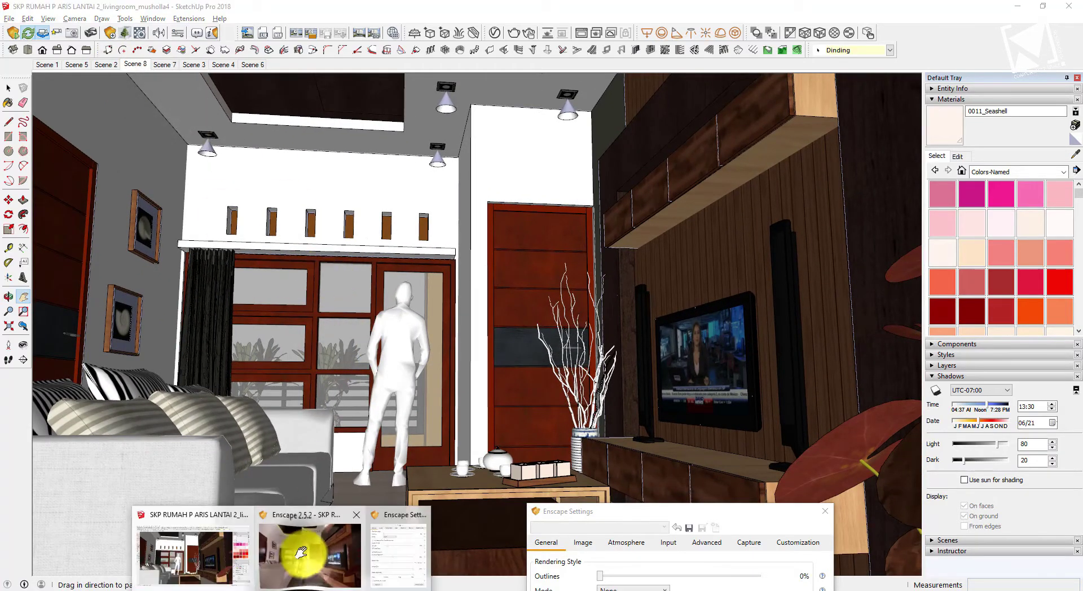
pyautogui.click(303, 551)
pyautogui.press('F12')
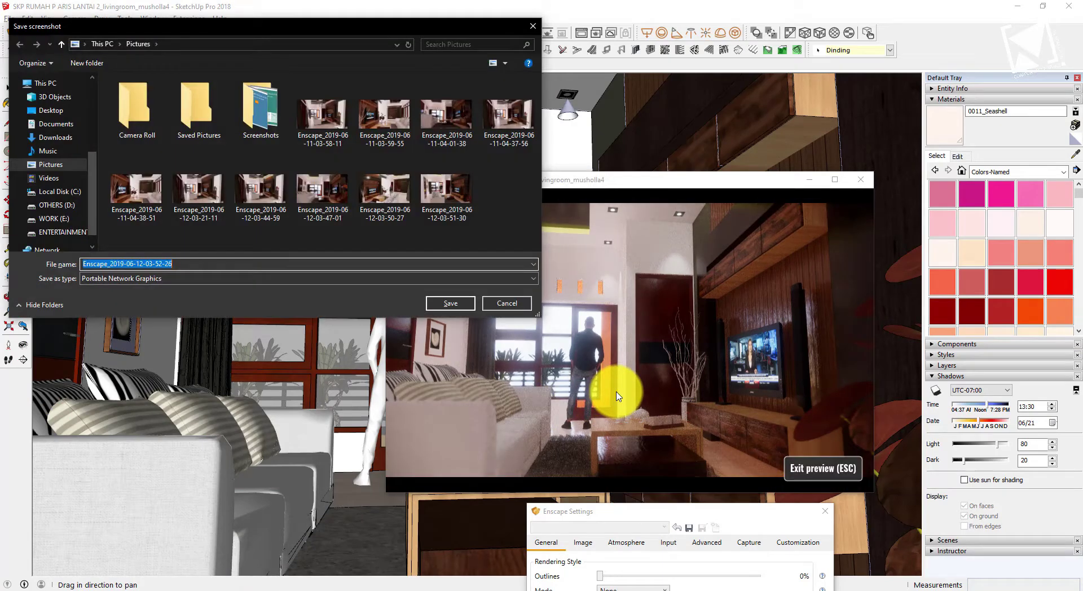
pyautogui.click(452, 300)
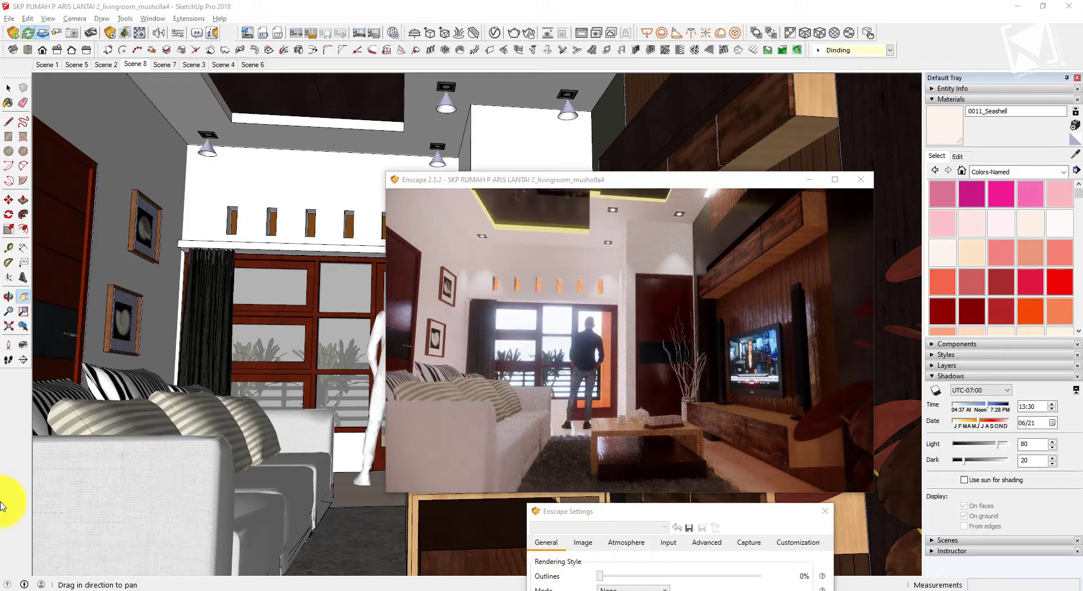
pyautogui.click(121, 570)
pyautogui.doubleClick(468, 458)
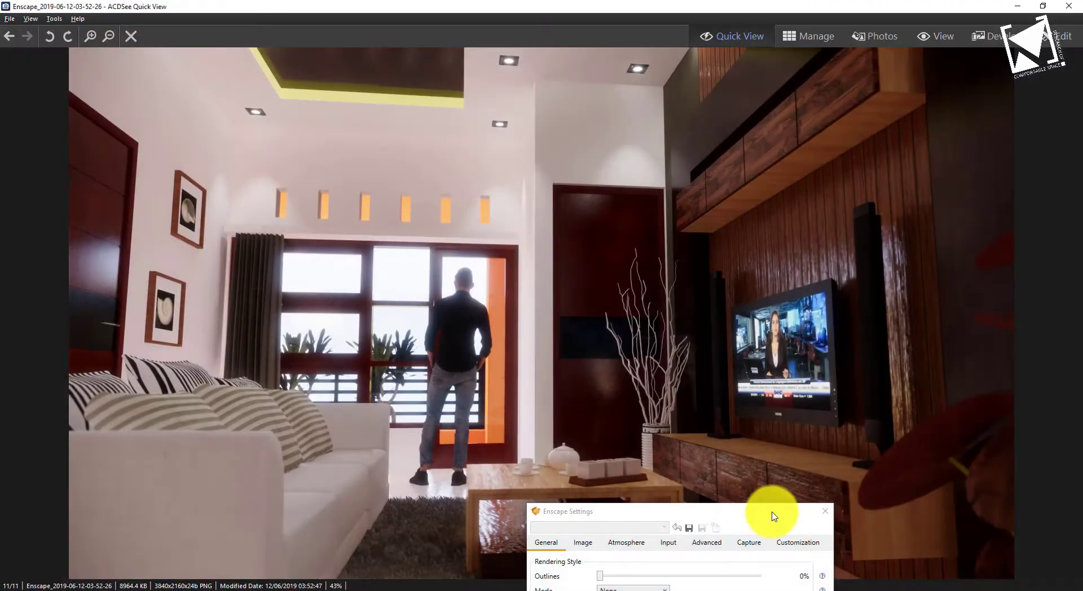
pyautogui.click(1067, 7)
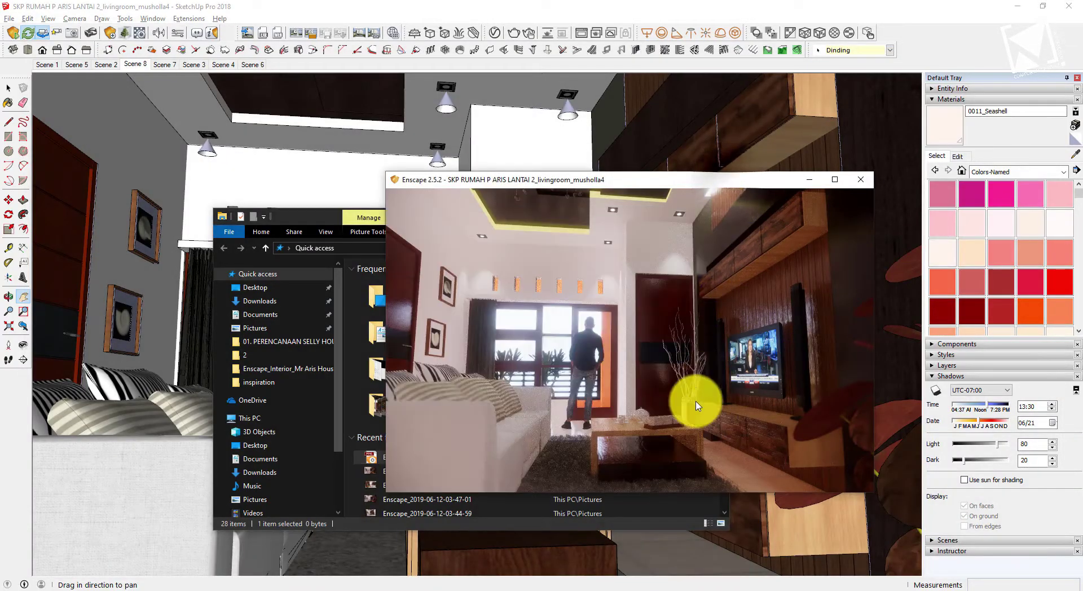
pyautogui.keyDown('shift'); pyautogui.moveTo(629, 445); pyautogui.dragTo(628, 445, button='right'); pyautogui.keyUp('shift')
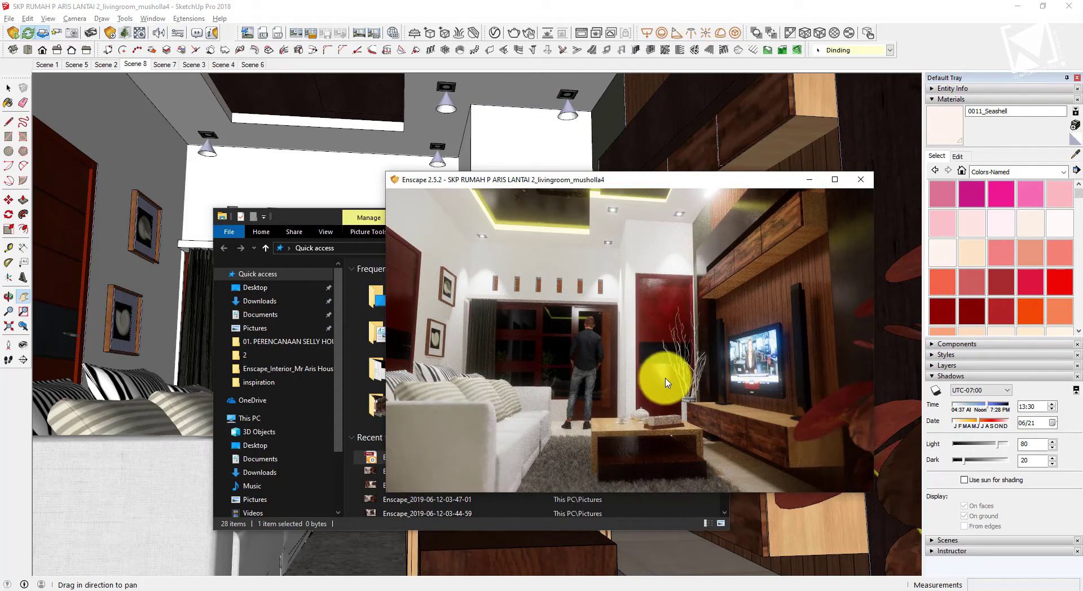
pyautogui.hotkey('shift', 'F11')
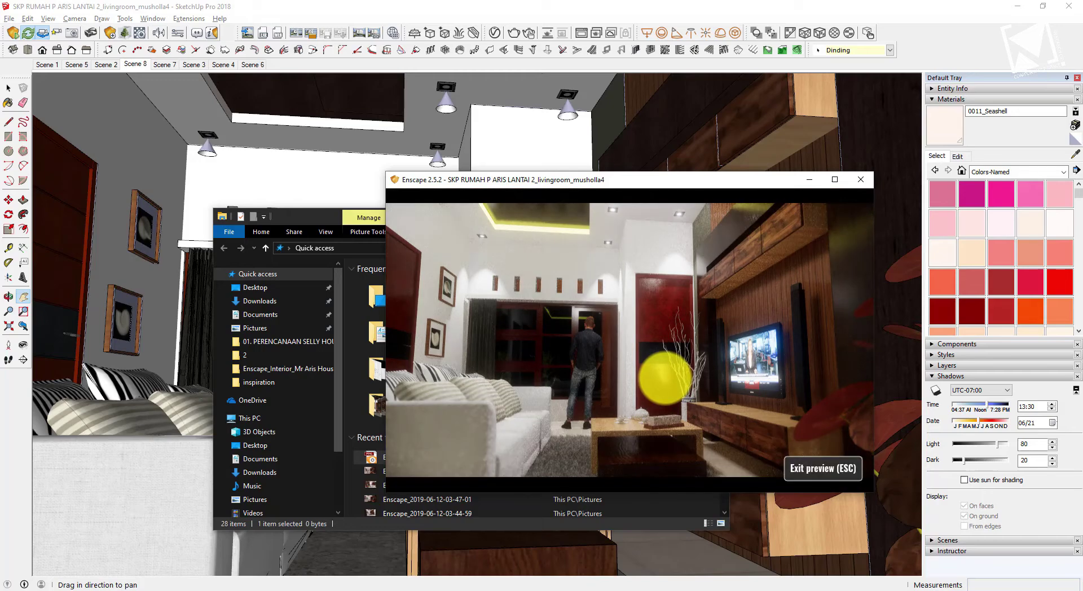
pyautogui.click(456, 305)
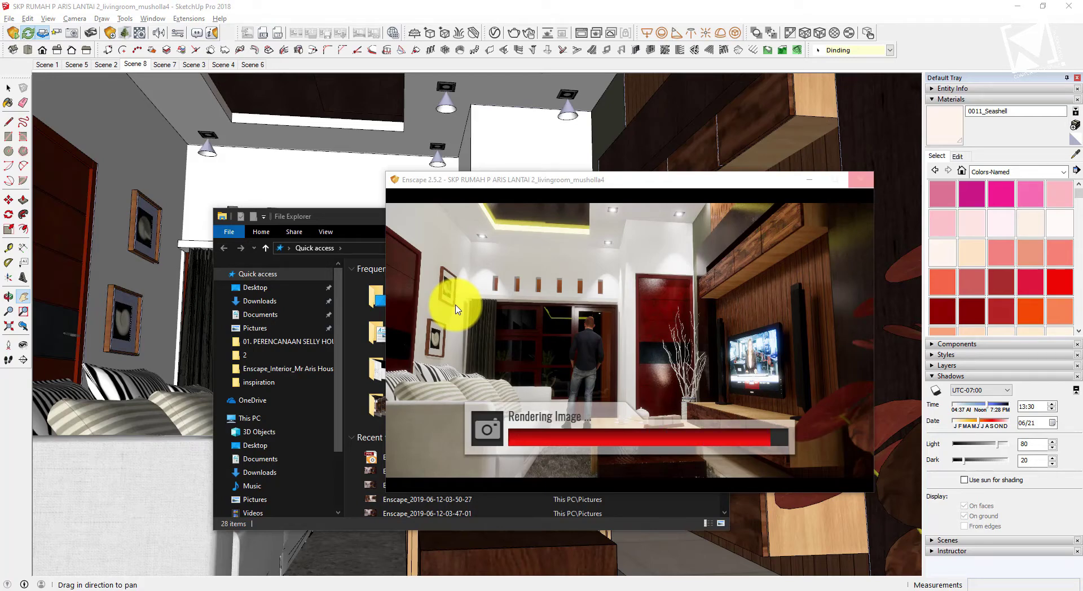
pyautogui.doubleClick(391, 500)
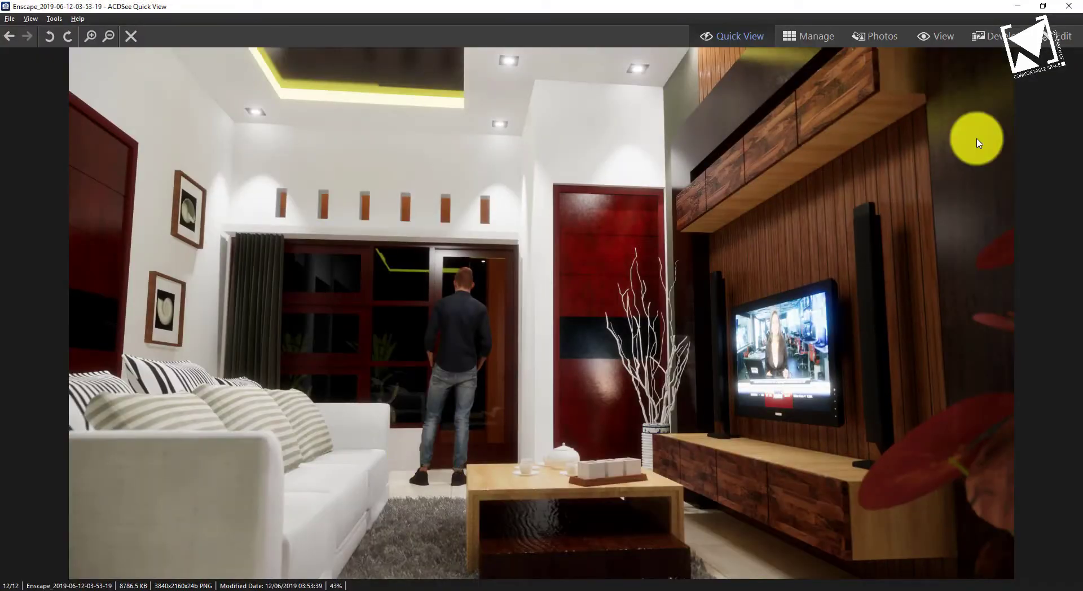
pyautogui.click(1068, 6)
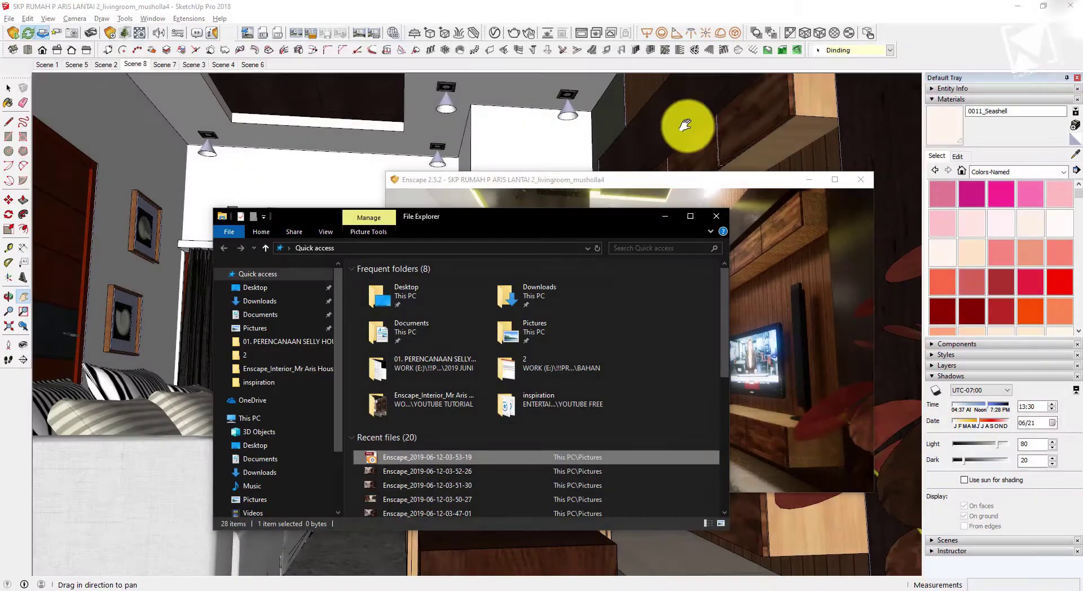
pyautogui.click(583, 183)
pyautogui.moveTo(566, 334)
pyautogui.mouseDown()
pyautogui.moveTo(588, 345)
pyautogui.moveTo(561, 314)
pyautogui.moveTo(588, 314)
pyautogui.mouseUp()
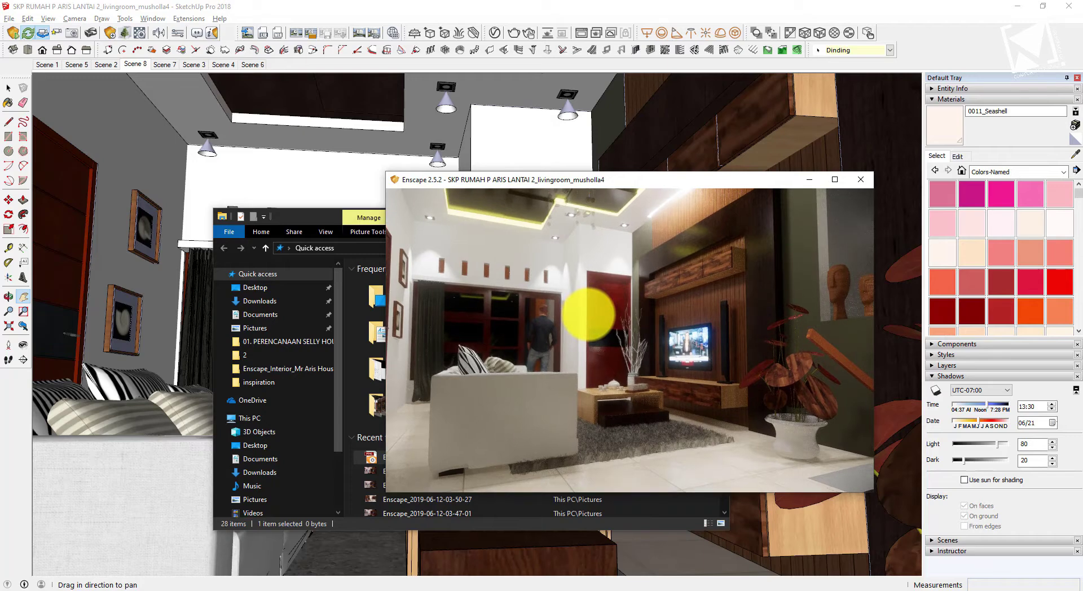
pyautogui.hotkey('shift', 'F11')
pyautogui.click(463, 300)
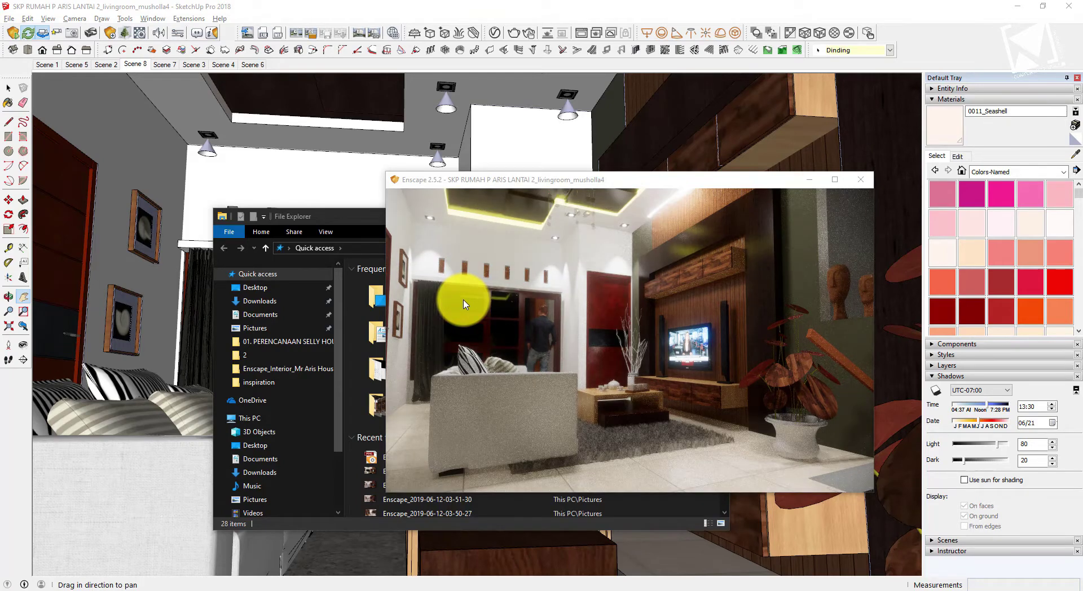
pyautogui.click(145, 549)
pyautogui.doubleClick(442, 457)
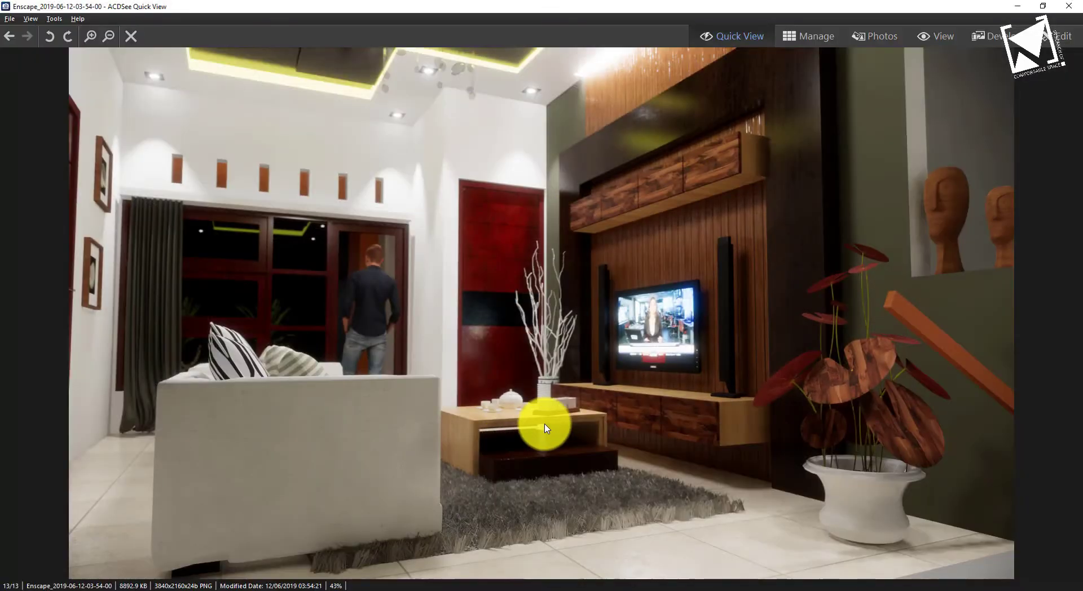